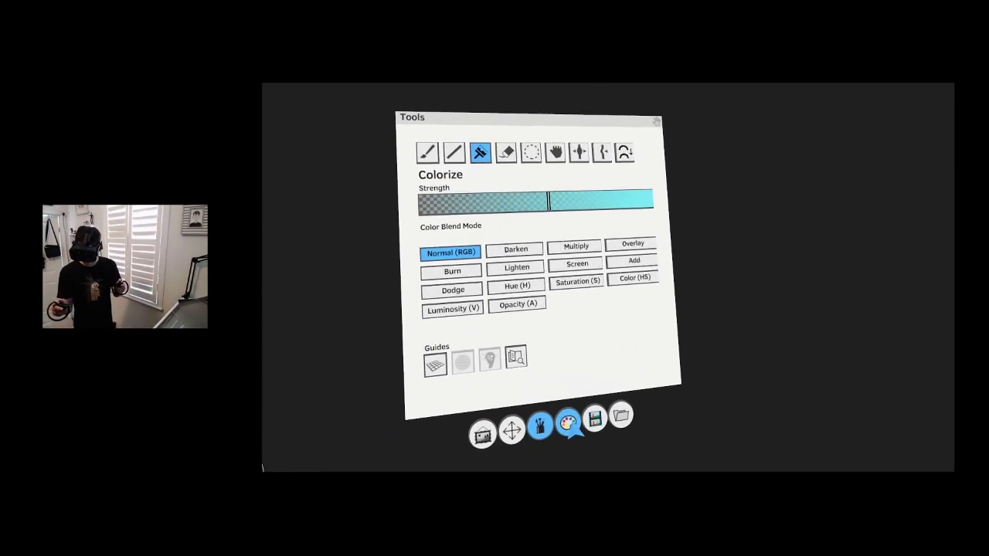
- Set the paint color to a muted dark crimson by shifting the hue towards red
{"action": "left_click", "coordinate": [569, 423]}
{"action": "left_click", "coordinate": [664, 382]}
{"action": "left_click", "coordinate": [589, 352]}
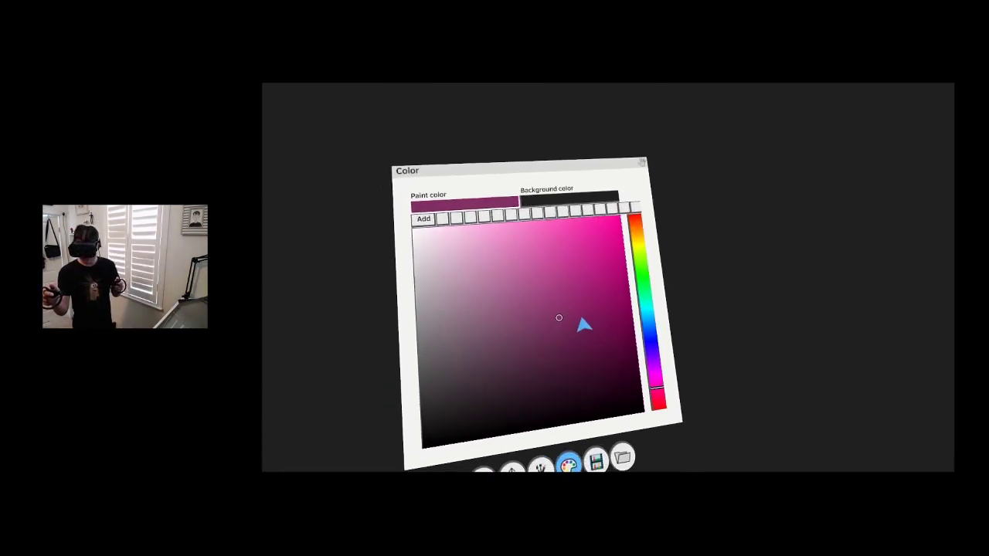
{"action": "left_click", "coordinate": [618, 385]}
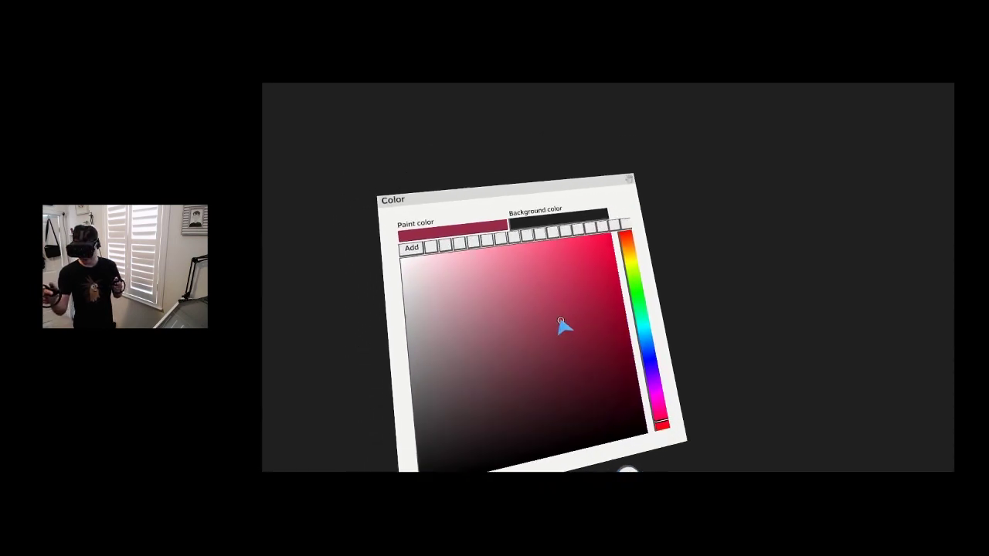
- Detach the tool settings so they stay open beside the color picker, and activate the Paint tool
{"action": "left_click", "coordinate": [552, 465]}
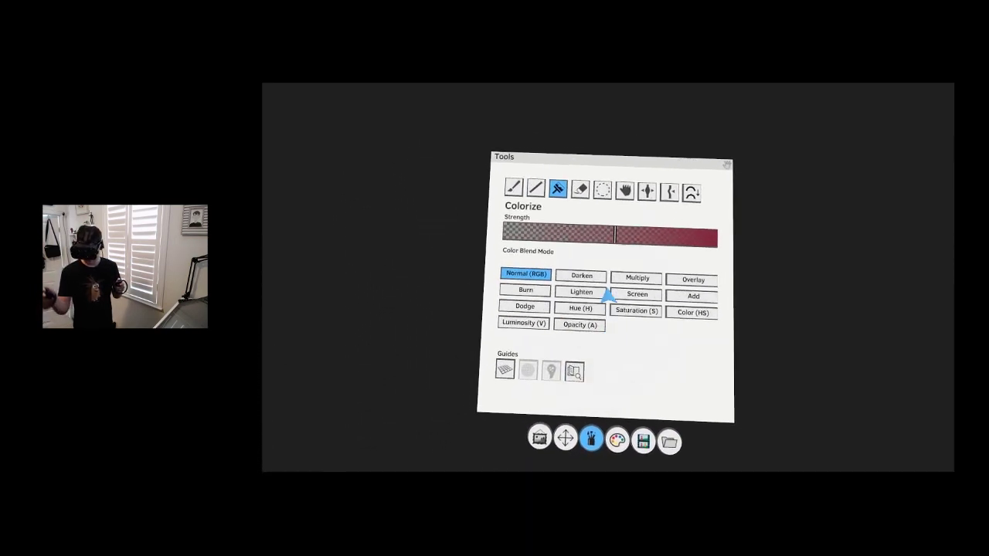
{"action": "left_click_drag", "start_coordinate": [591, 191], "coordinate": [379, 116]}
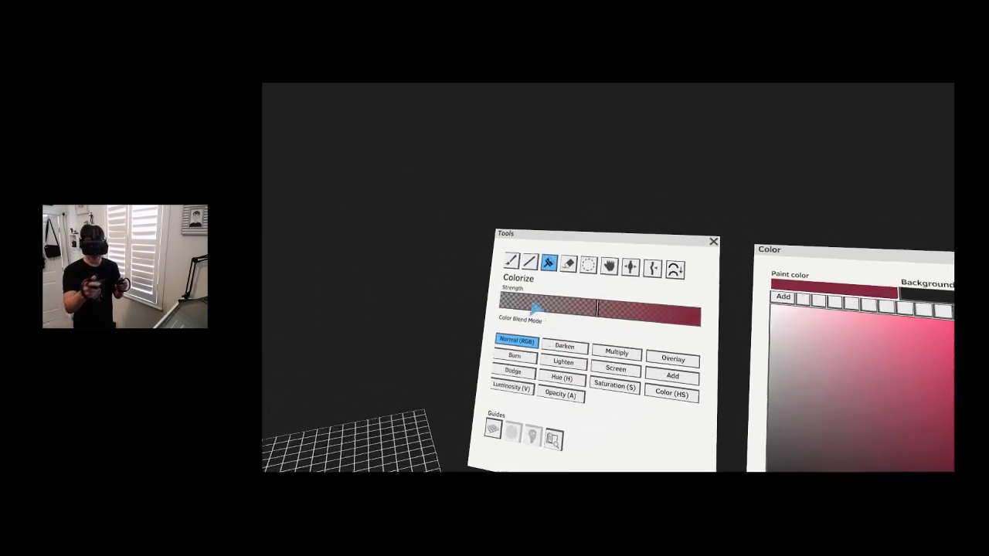
{"action": "left_click", "coordinate": [543, 214]}
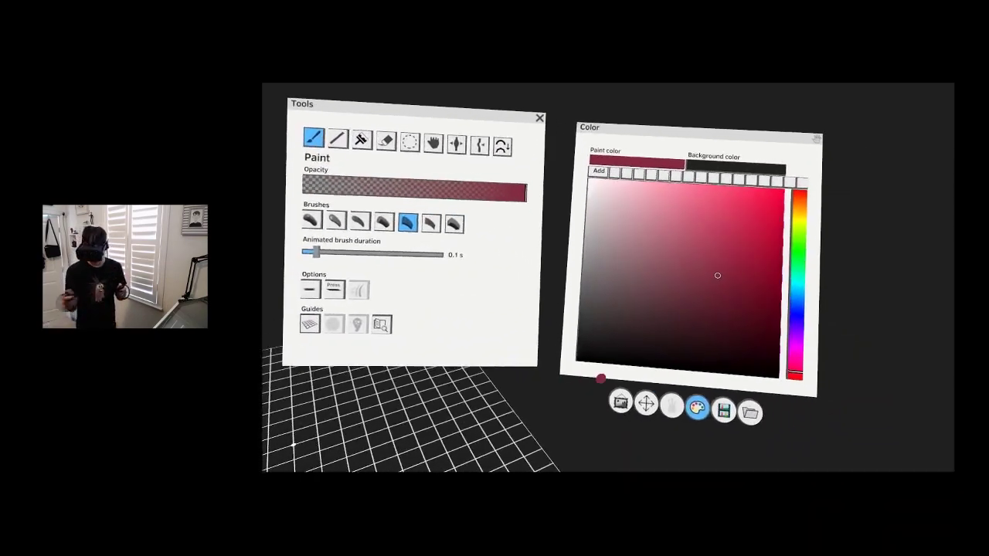
- Set the background color to light grey, keeping crimson as the paint color
{"action": "left_click", "coordinate": [540, 278]}
{"action": "left_click_drag", "start_coordinate": [541, 272], "coordinate": [539, 256]}
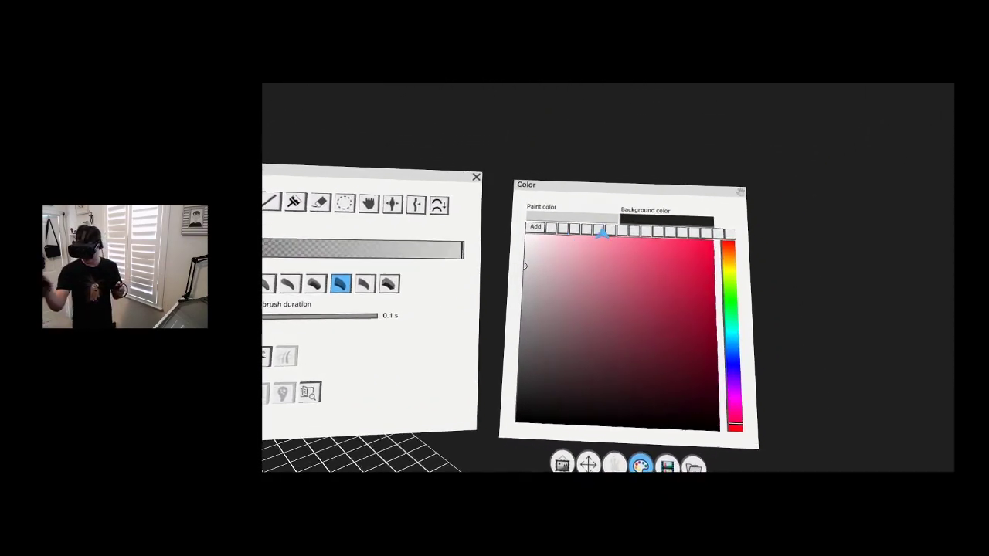
{"action": "left_click", "coordinate": [657, 214]}
{"action": "left_click", "coordinate": [540, 259]}
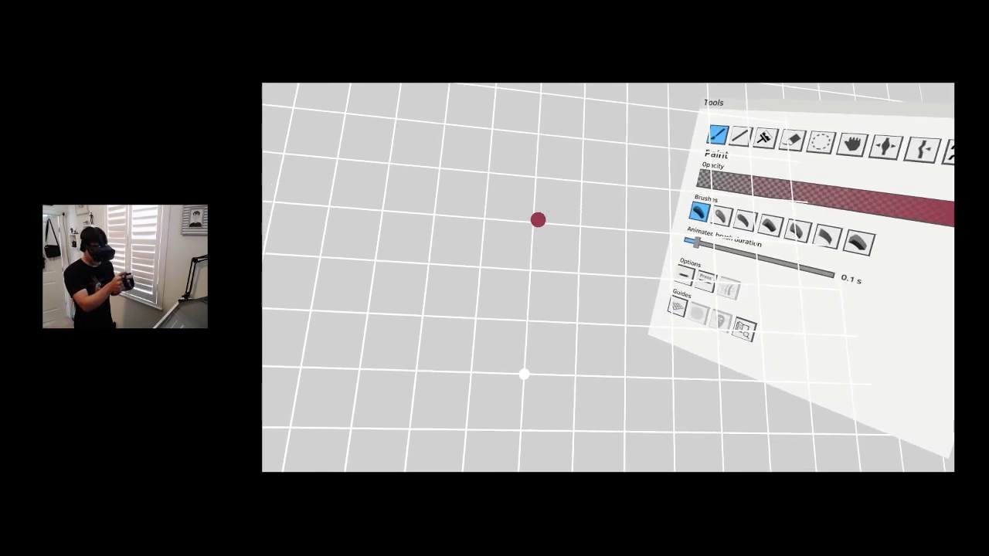
- Paint a C-shaped crimson arc over the grid as the half profile of the fuselage
{"action": "mouse_move", "coordinate": [536, 213]}
{"action": "left_mouse_down"}
{"action": "mouse_move", "coordinate": [479, 230]}
{"action": "mouse_move", "coordinate": [426, 327]}
{"action": "mouse_move", "coordinate": [471, 394]}
{"action": "mouse_move", "coordinate": [509, 413]}
{"action": "left_mouse_up"}
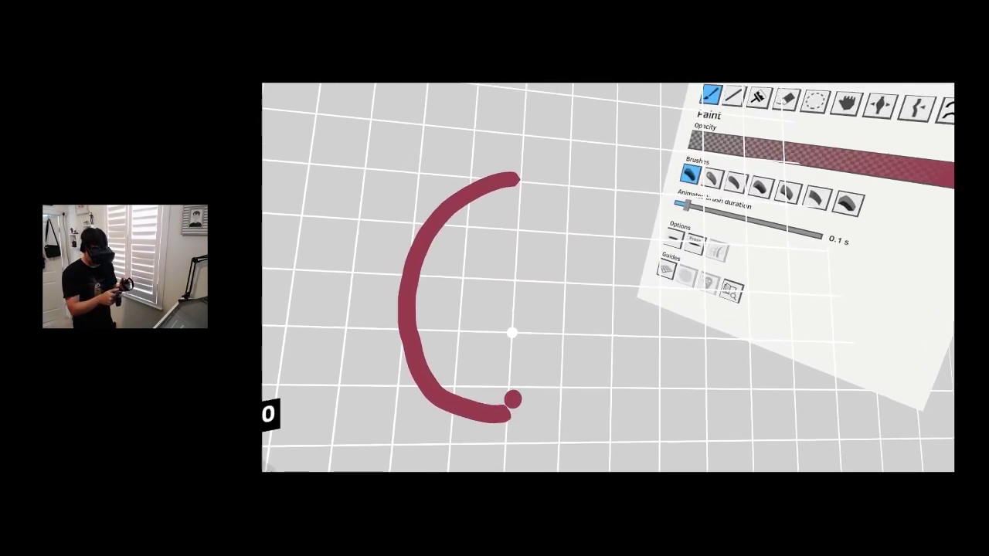
{"action": "left_click", "coordinate": [459, 316]}
{"action": "mouse_move", "coordinate": [519, 330]}
{"action": "left_mouse_down"}
{"action": "mouse_move", "coordinate": [546, 347]}
{"action": "mouse_move", "coordinate": [537, 322]}
{"action": "mouse_move", "coordinate": [531, 348]}
{"action": "left_mouse_up"}
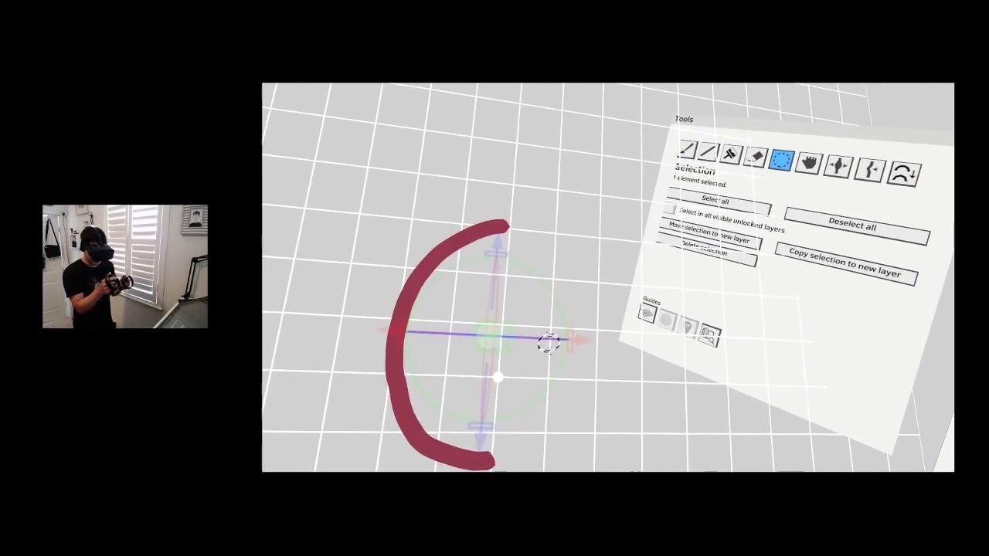
{"action": "left_click", "coordinate": [615, 437]}
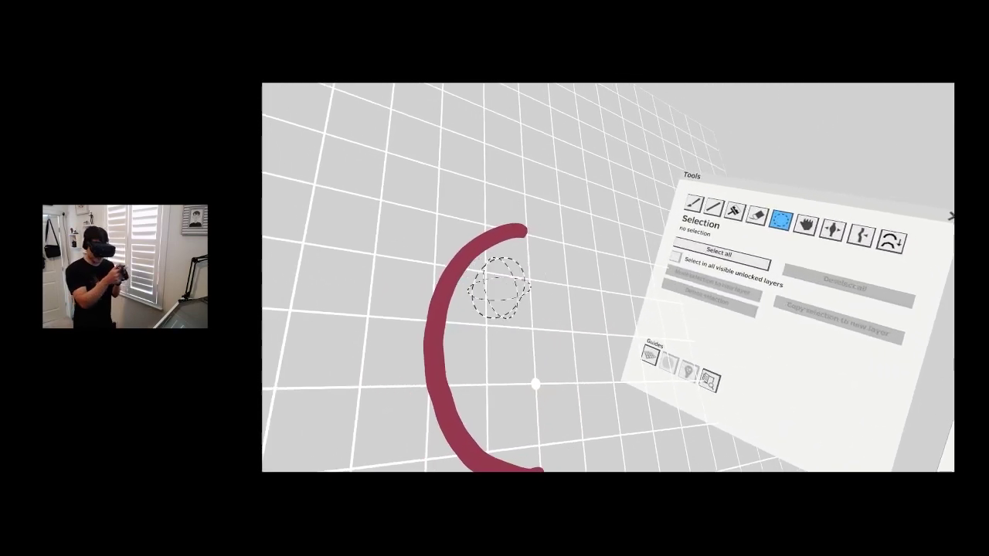
- Duplicate the arc repeatedly around its straight axis to form a closed egg-shaped fuselage
{"action": "left_click", "coordinate": [453, 332]}
{"action": "left_click_drag", "start_coordinate": [505, 347], "coordinate": [539, 356]}
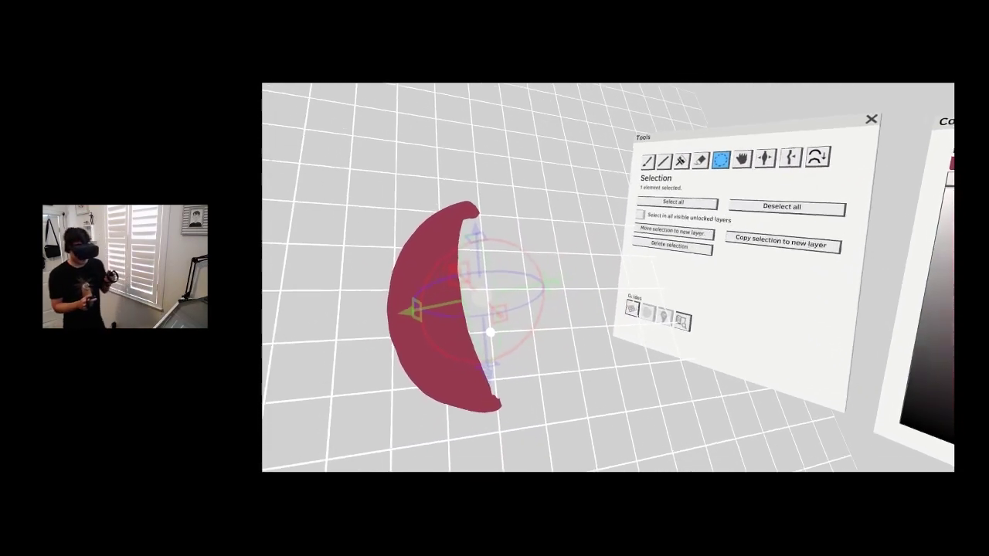
{"action": "mouse_move", "coordinate": [467, 275]}
{"action": "left_mouse_down"}
{"action": "mouse_move", "coordinate": [470, 267]}
{"action": "mouse_move", "coordinate": [484, 285]}
{"action": "mouse_move", "coordinate": [461, 275]}
{"action": "mouse_move", "coordinate": [475, 283]}
{"action": "mouse_move", "coordinate": [594, 271]}
{"action": "left_mouse_up"}
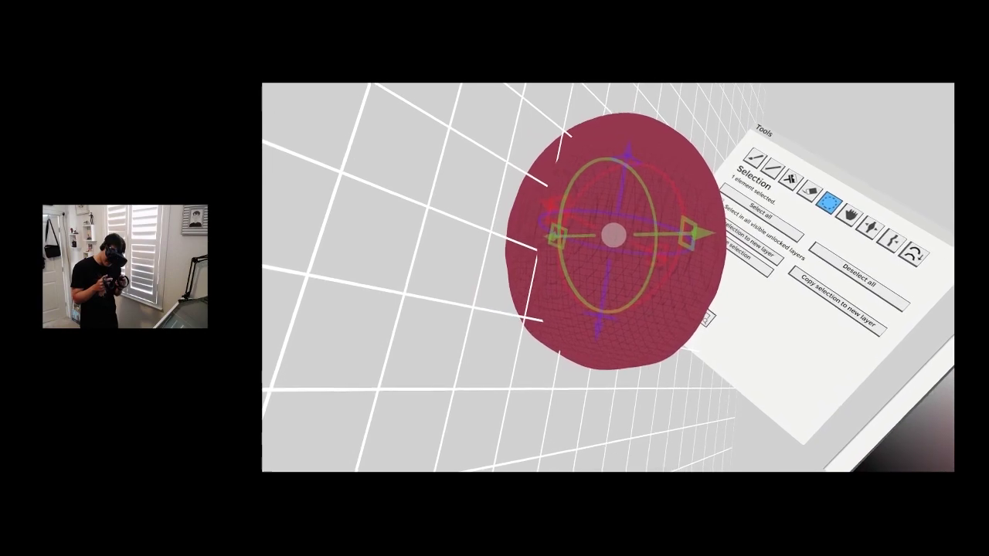
{"action": "key", "text": "Escape"}
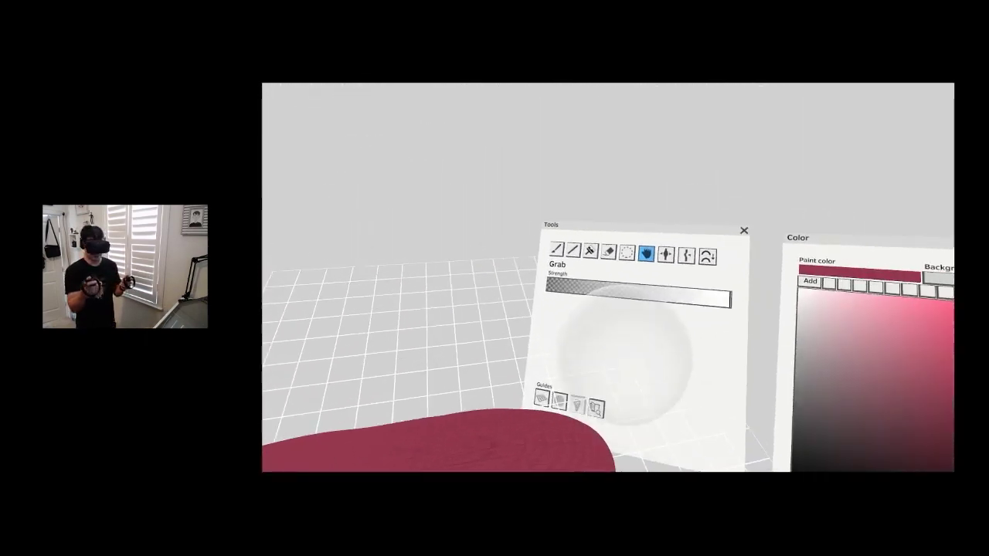
- Draw a bright crimson wing outward from the fuselage's side with the Straight line tool and the fifth brush type
{"action": "left_click", "coordinate": [601, 303]}
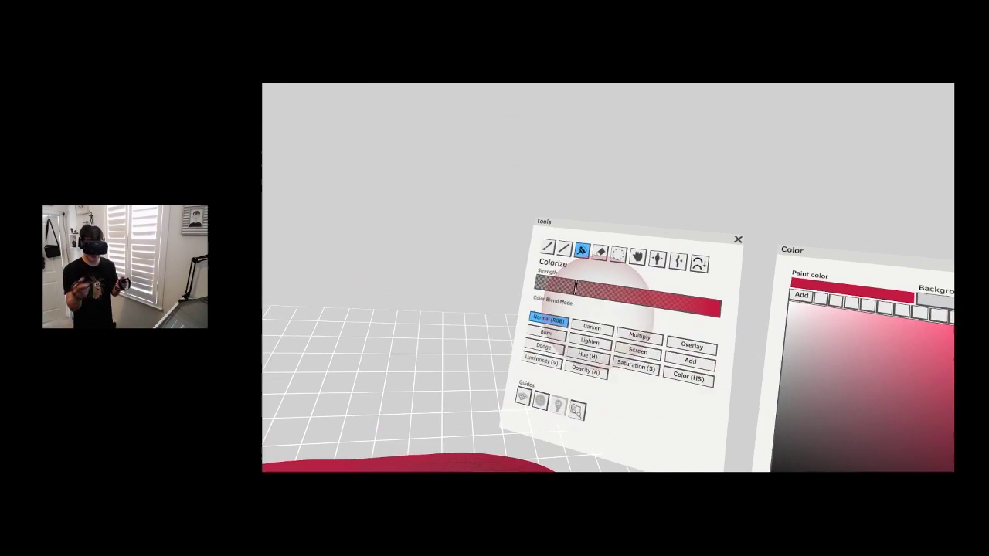
{"action": "left_click", "coordinate": [565, 249]}
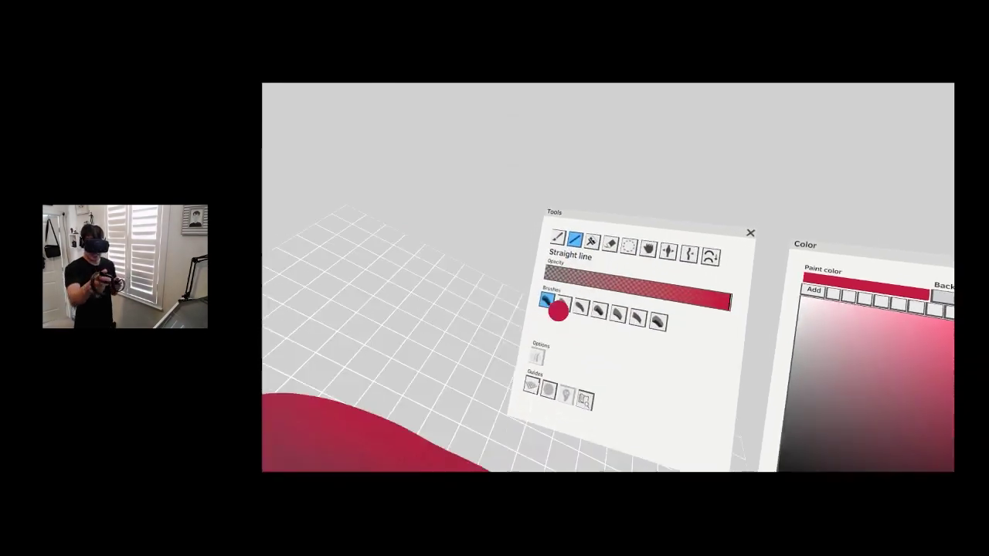
{"action": "left_click", "coordinate": [611, 308]}
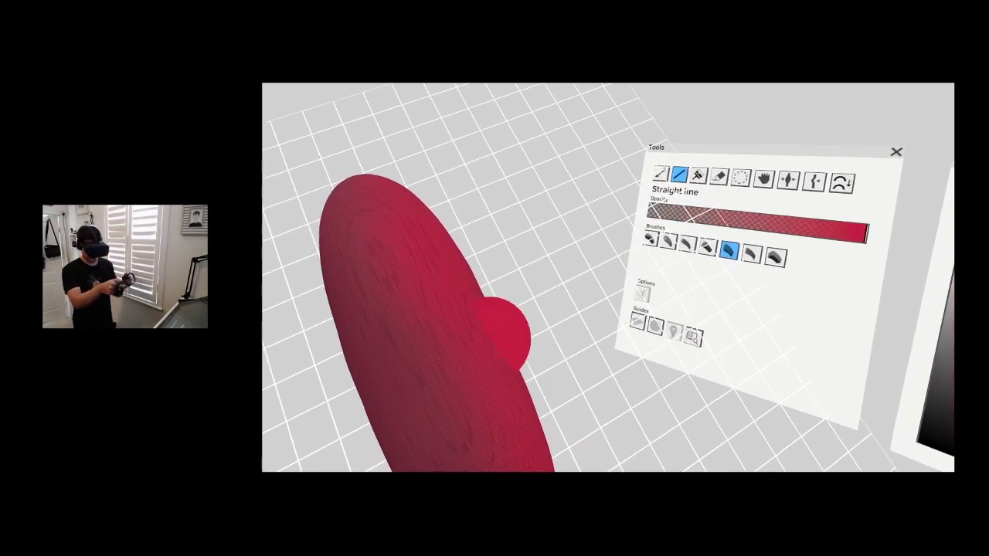
{"action": "mouse_move", "coordinate": [513, 354]}
{"action": "left_mouse_down"}
{"action": "mouse_move", "coordinate": [523, 364]}
{"action": "mouse_move", "coordinate": [651, 335]}
{"action": "left_mouse_up"}
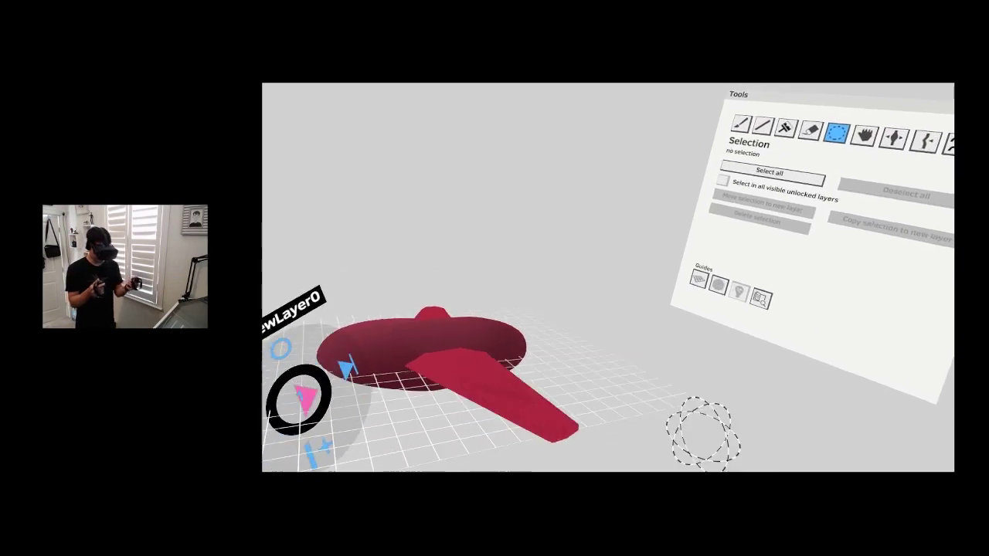
- Select the near wing's strokes and place a smaller upright copy on the rear of the fuselage as a tail fin
{"action": "left_click", "coordinate": [613, 356]}
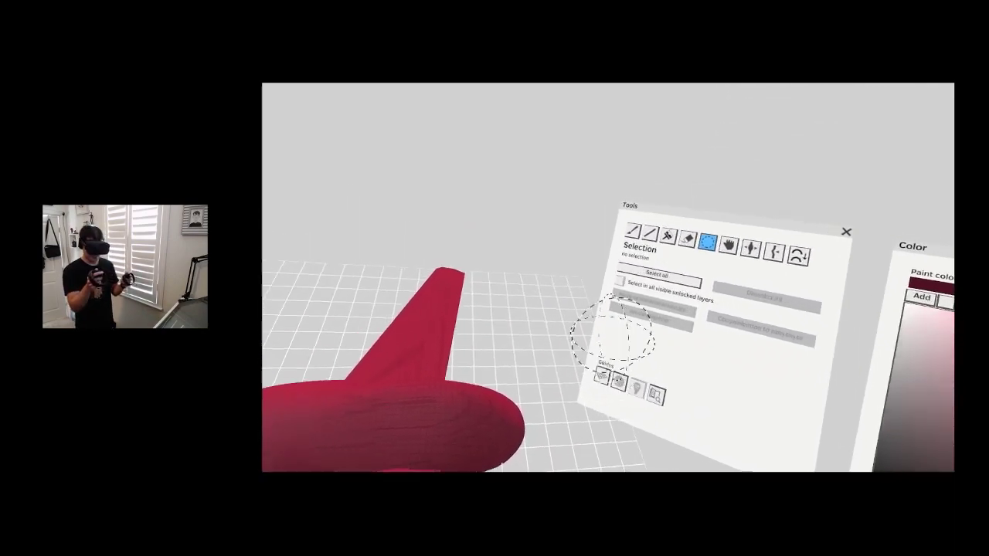
{"action": "left_click", "coordinate": [490, 441]}
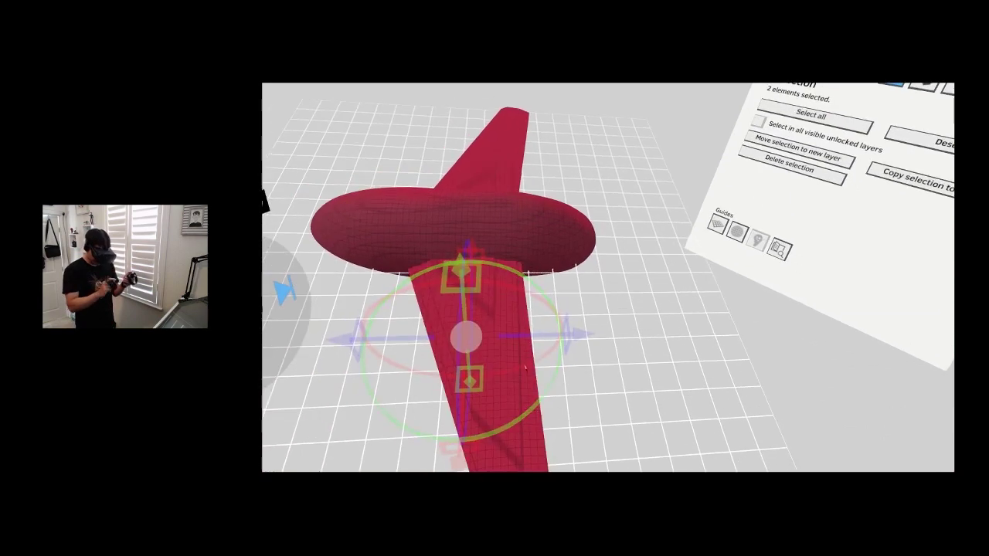
{"action": "left_click_drag", "start_coordinate": [466, 337], "coordinate": [541, 293]}
{"action": "left_click", "coordinate": [595, 327]}
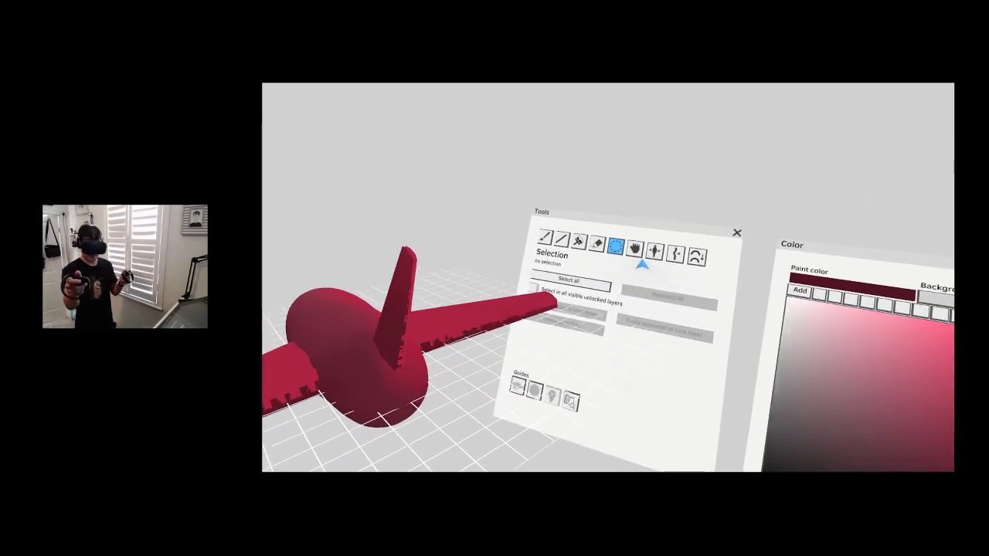
- Nudge the wing shapes into place and erase a cockpit opening in the top of the fuselage near the nose
{"action": "left_click", "coordinate": [673, 246]}
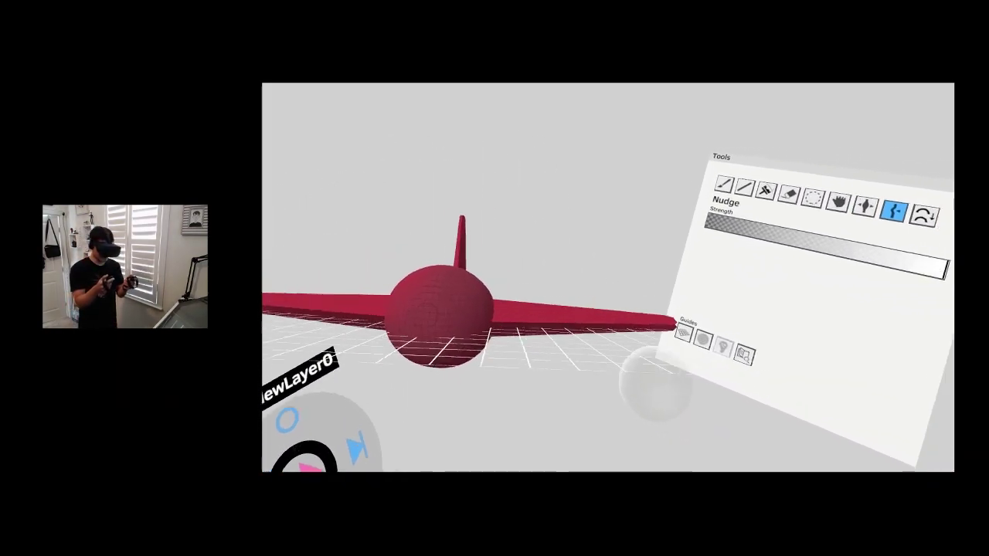
{"action": "left_click", "coordinate": [797, 205]}
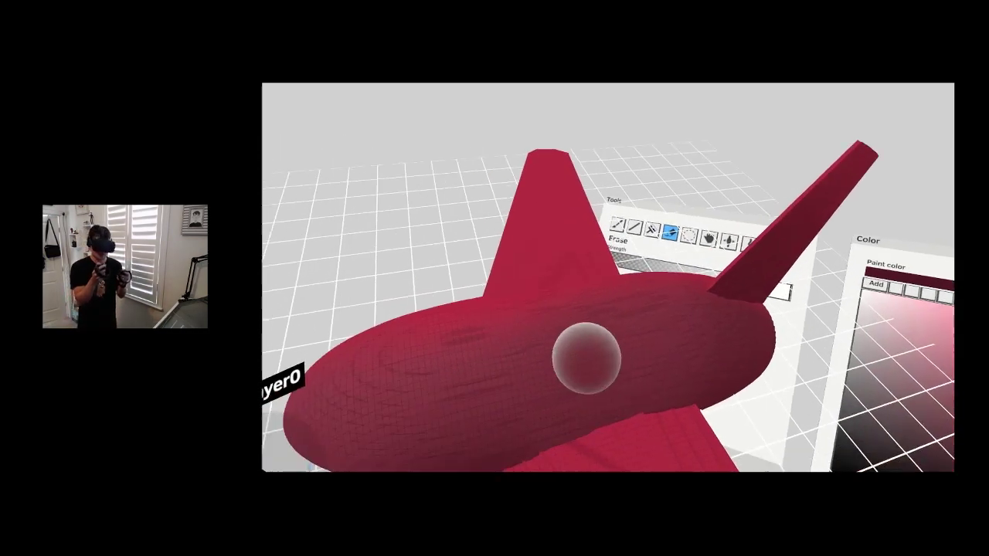
{"action": "mouse_move", "coordinate": [491, 298]}
{"action": "left_mouse_down"}
{"action": "mouse_move", "coordinate": [527, 342]}
{"action": "mouse_move", "coordinate": [481, 329]}
{"action": "mouse_move", "coordinate": [485, 337]}
{"action": "left_mouse_up"}
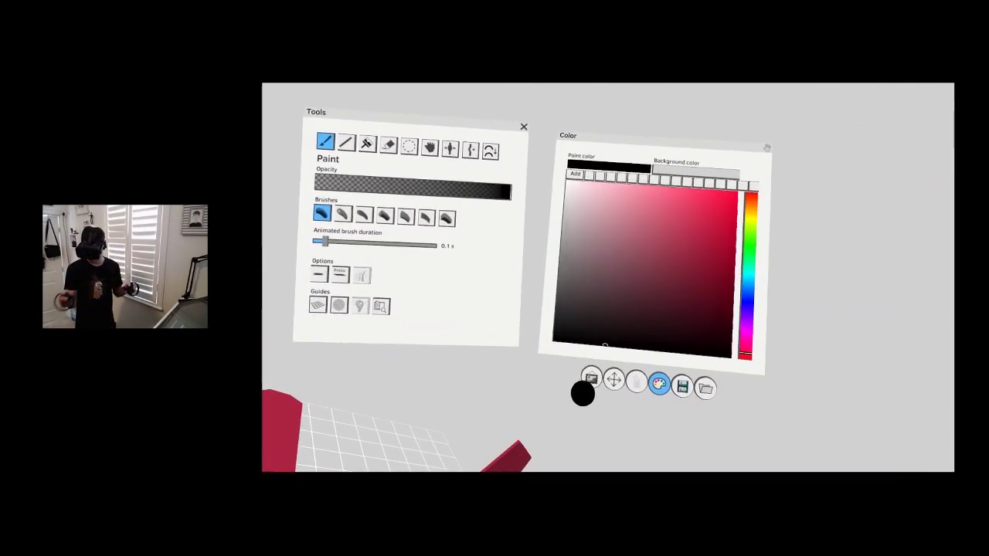
- Rename the paint layer holding the aircraft as Body
{"action": "left_click", "coordinate": [682, 387]}
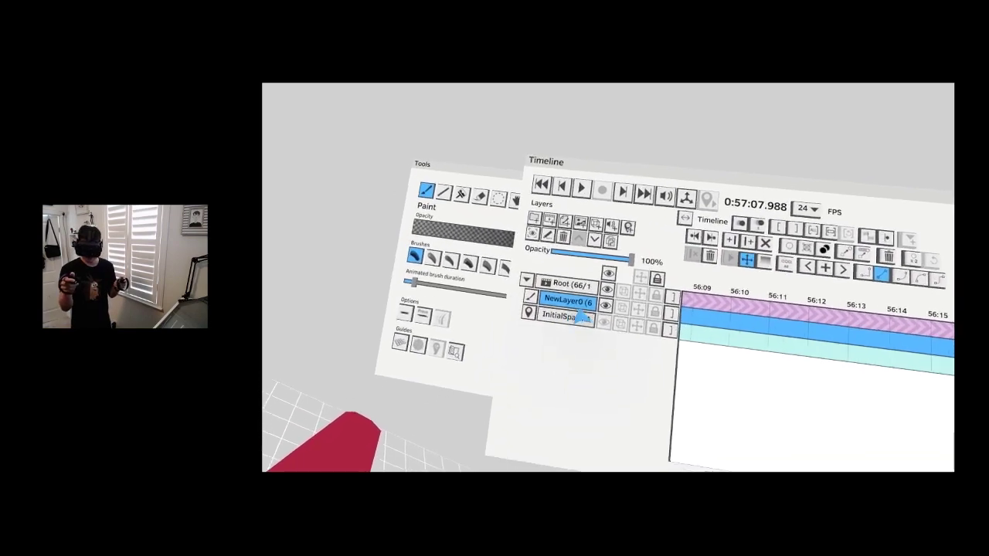
{"action": "double_click", "coordinate": [570, 302]}
{"action": "left_click", "coordinate": [606, 248]}
{"action": "type", "text": "Bo"}
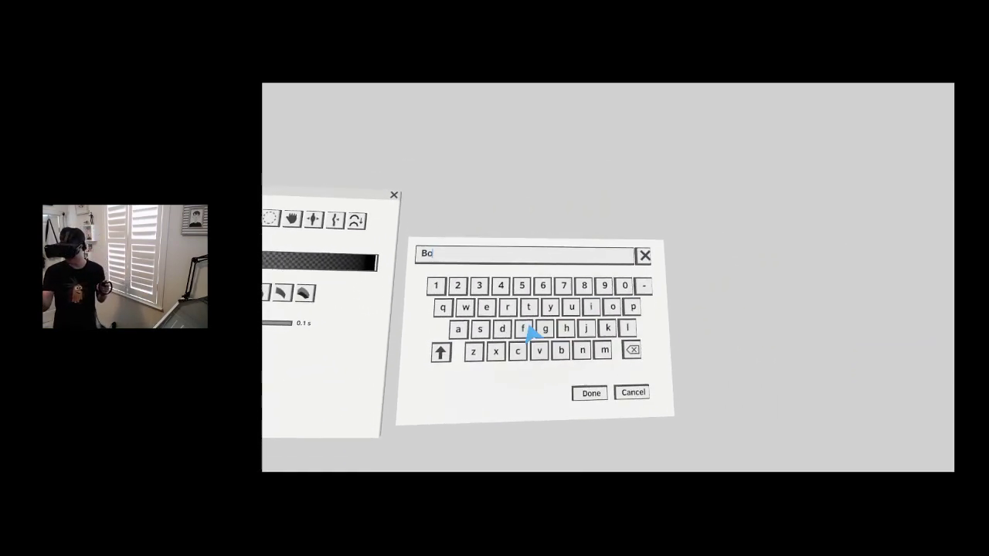
{"action": "type", "text": "dy"}
{"action": "left_click", "coordinate": [592, 393]}
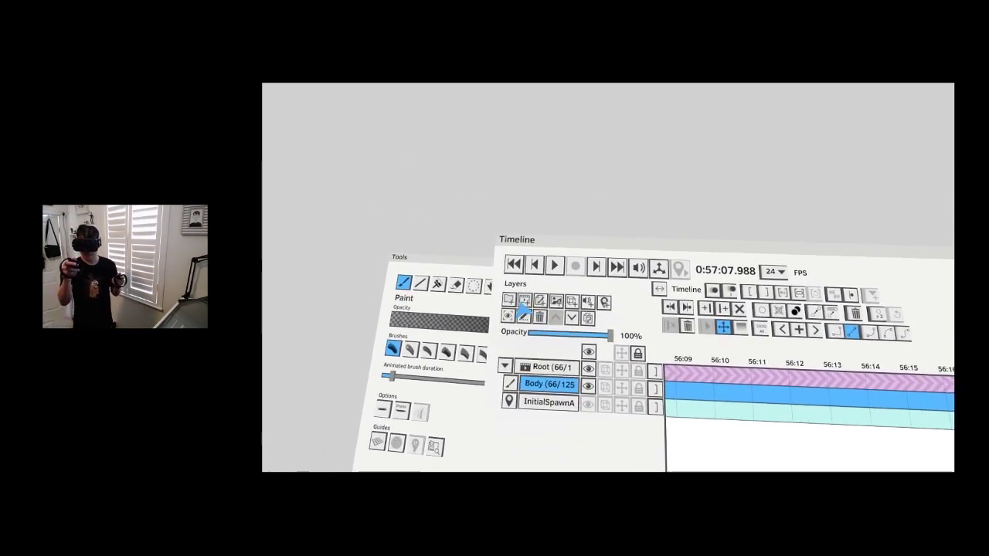
- Add a new paint layer grouped with Body and paint a black lining inside the cockpit opening
{"action": "left_click", "coordinate": [523, 309]}
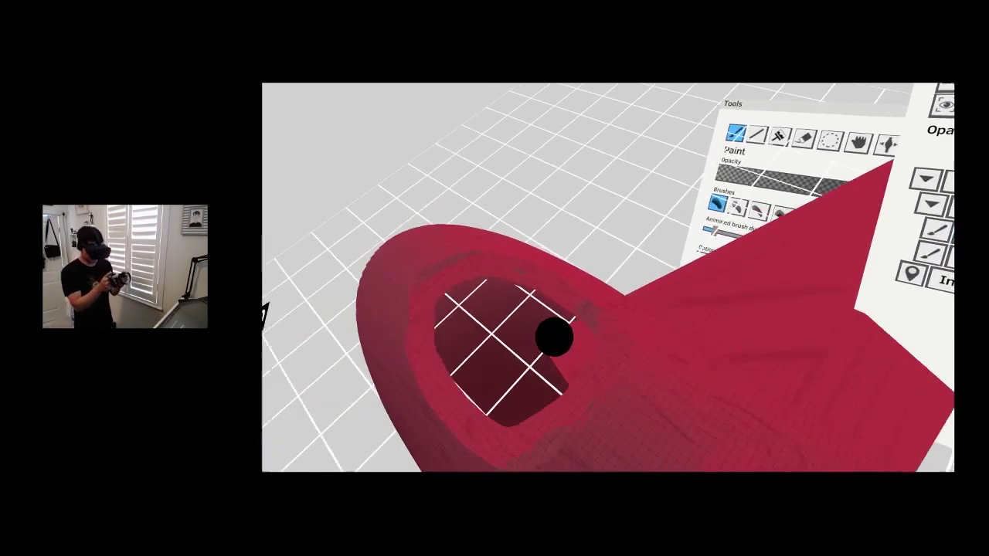
{"action": "mouse_move", "coordinate": [490, 239]}
{"action": "left_mouse_down"}
{"action": "mouse_move", "coordinate": [432, 258]}
{"action": "mouse_move", "coordinate": [429, 278]}
{"action": "mouse_move", "coordinate": [500, 243]}
{"action": "mouse_move", "coordinate": [462, 271]}
{"action": "mouse_move", "coordinate": [513, 267]}
{"action": "mouse_move", "coordinate": [434, 321]}
{"action": "mouse_move", "coordinate": [473, 297]}
{"action": "mouse_move", "coordinate": [515, 300]}
{"action": "left_mouse_up"}
{"action": "key", "text": "s"}
{"action": "left_click", "coordinate": [468, 304]}
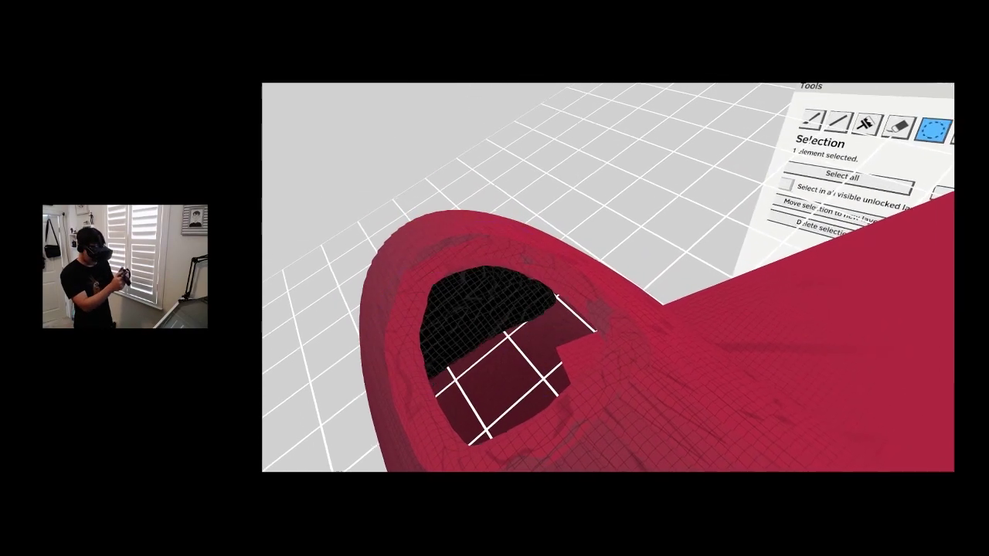
{"action": "key", "text": "Escape"}
{"action": "key", "text": "b"}
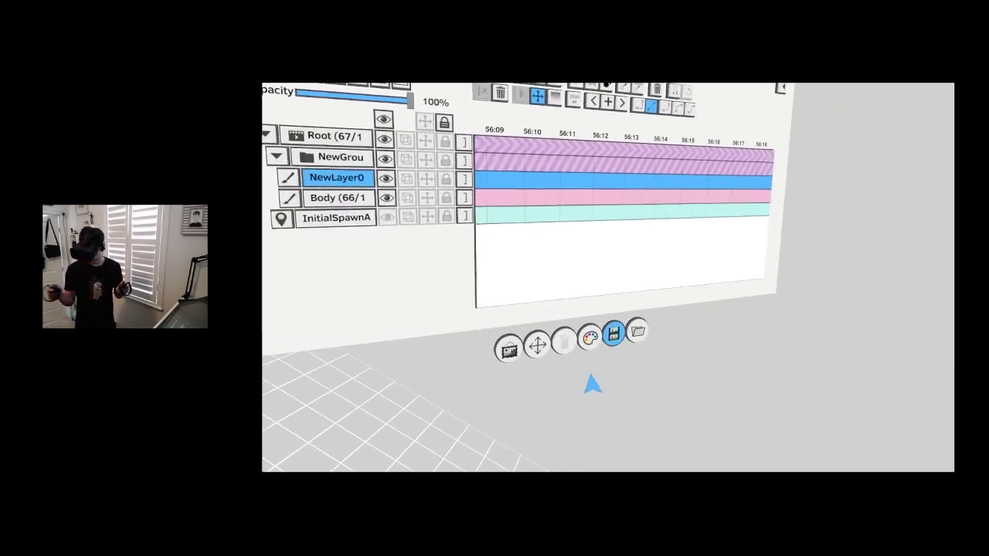
- Set the paint color to very dark maroon and draw a short straight stroke beside the fuselage, behind the wing
{"action": "left_click", "coordinate": [578, 378]}
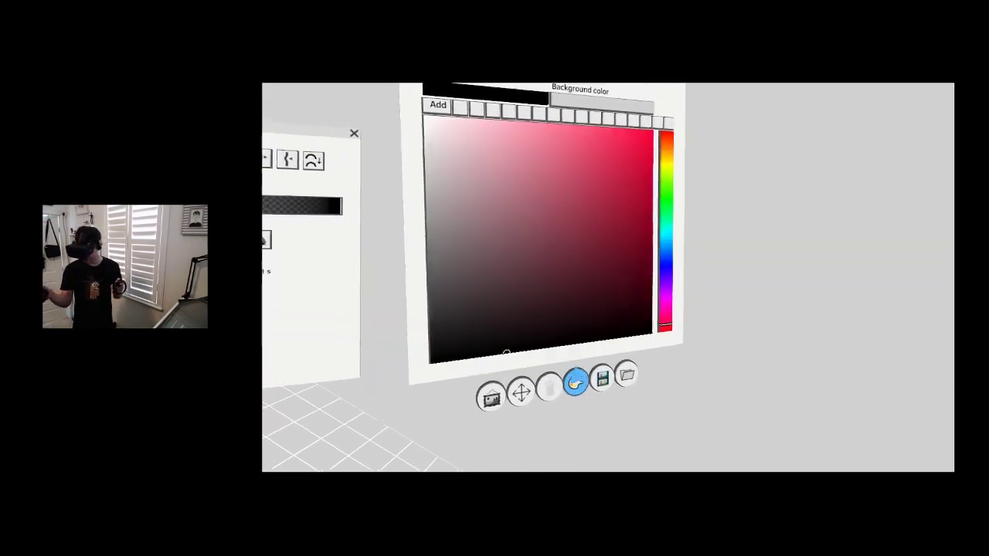
{"action": "left_click", "coordinate": [599, 321]}
{"action": "left_click_drag", "start_coordinate": [499, 382], "coordinate": [549, 356], "text": "shift"}
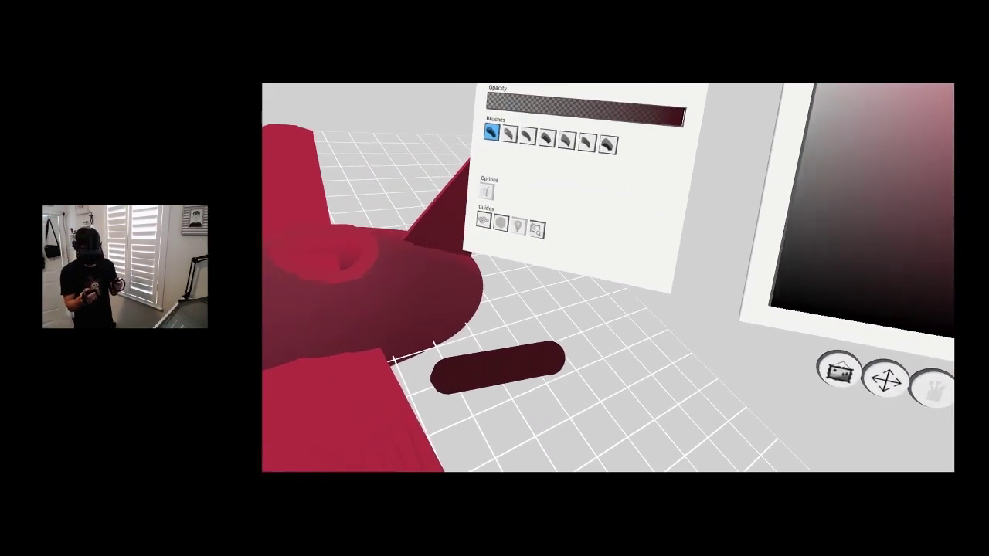
{"action": "left_click", "coordinate": [547, 200]}
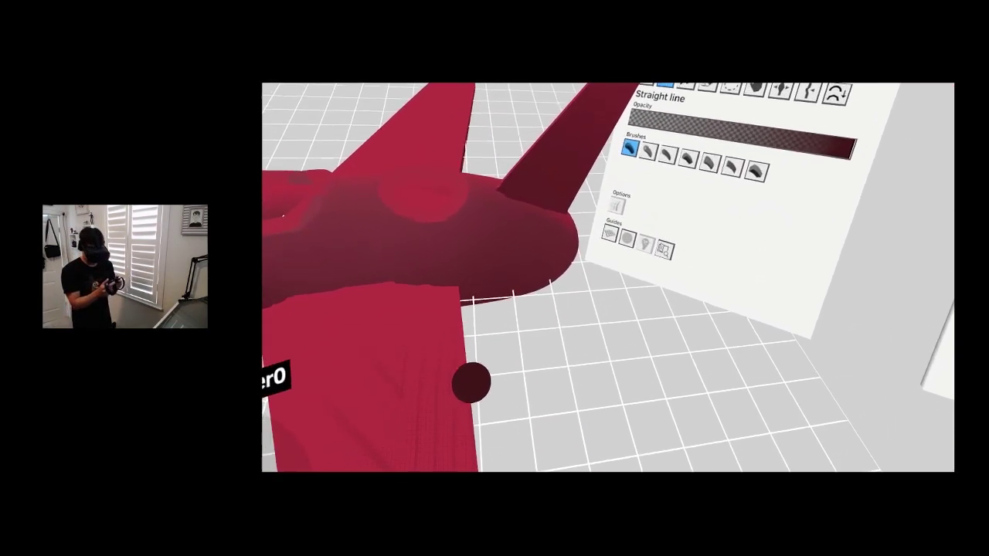
{"action": "left_click_drag", "start_coordinate": [480, 379], "coordinate": [564, 363]}
- Duplicate the dark maroon stroke side by side into a flat ridged slab and reposition it near the tail
{"action": "key", "text": "s"}
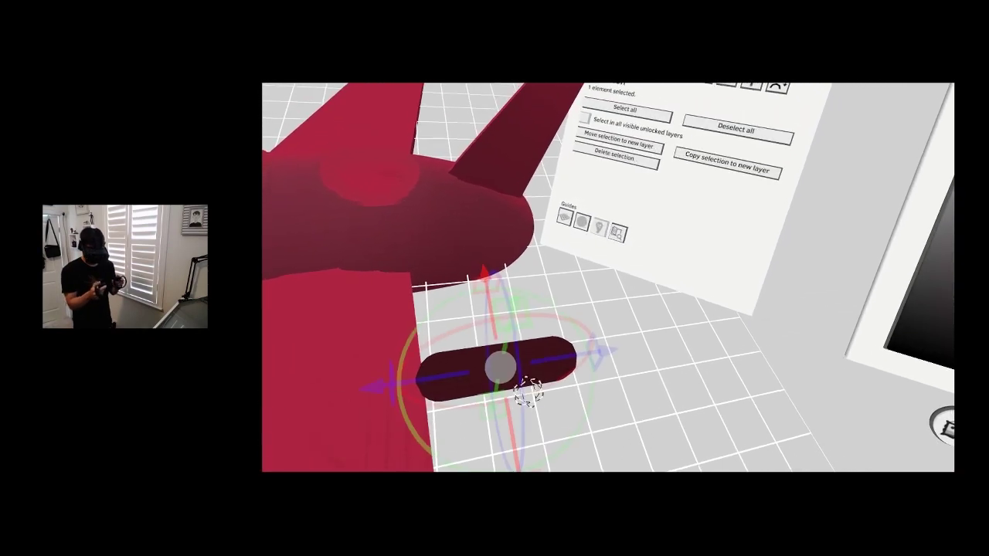
{"action": "left_click_drag", "start_coordinate": [514, 430], "coordinate": [512, 408]}
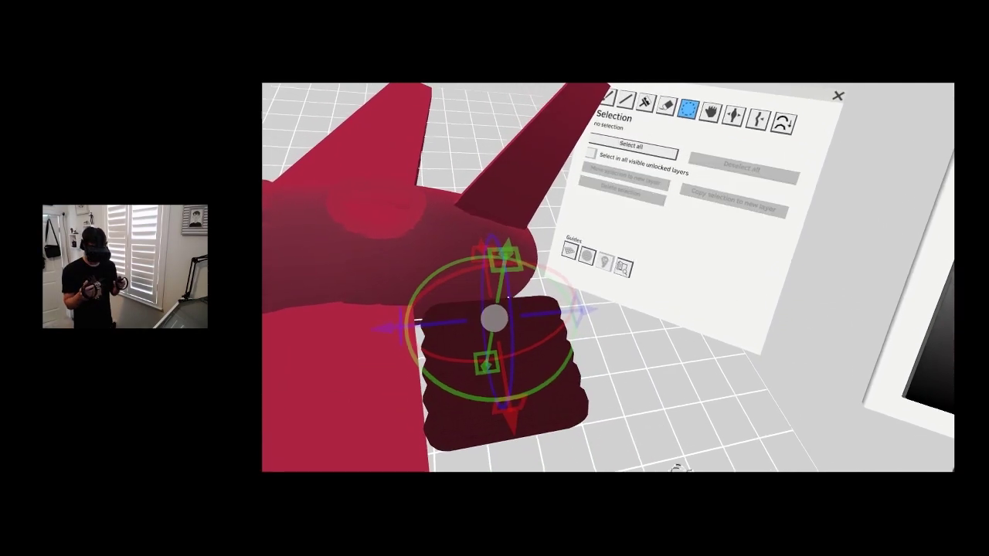
{"action": "mouse_move", "coordinate": [494, 340]}
{"action": "left_mouse_down"}
{"action": "mouse_move", "coordinate": [488, 304]}
{"action": "mouse_move", "coordinate": [530, 368]}
{"action": "mouse_move", "coordinate": [608, 314]}
{"action": "mouse_move", "coordinate": [573, 312]}
{"action": "left_mouse_up"}
{"action": "key", "text": "Escape"}
{"action": "key", "text": "l"}
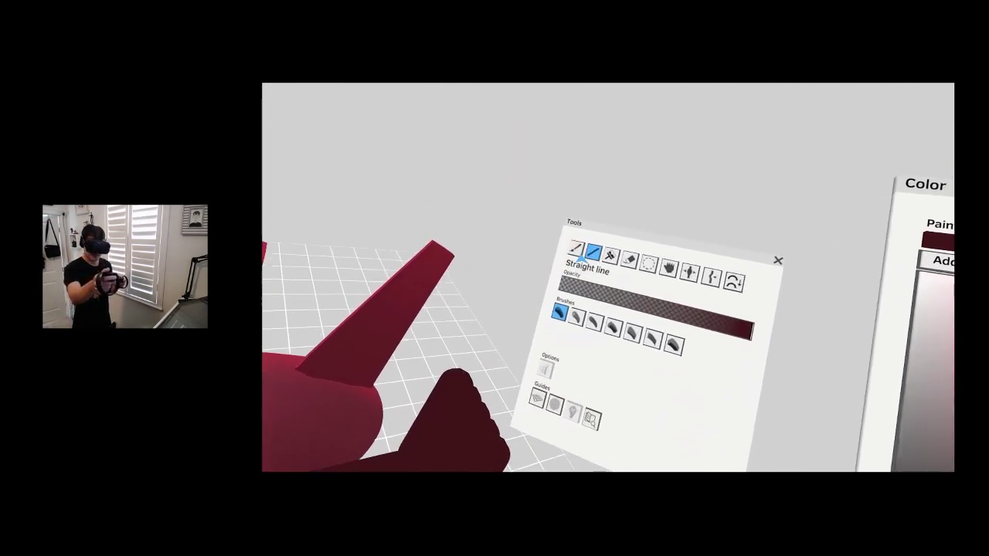
- Add a short dark maroon stroke as a rounded headrest and fit it across the upper end of the ridged seat back
{"action": "left_click_drag", "start_coordinate": [468, 348], "coordinate": [547, 396]}
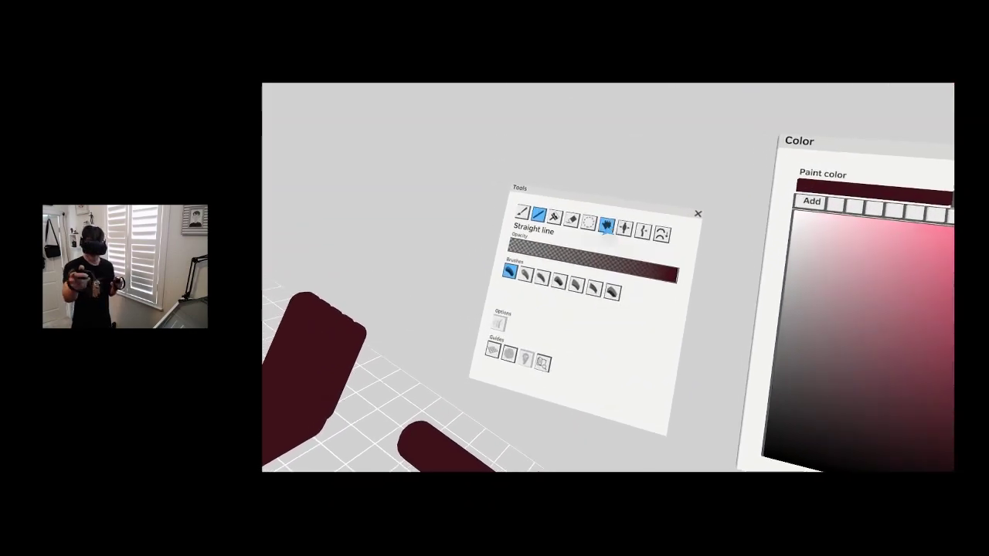
{"action": "left_click", "coordinate": [607, 226]}
{"action": "left_click_drag", "start_coordinate": [529, 350], "coordinate": [531, 286]}
{"action": "left_click", "coordinate": [624, 166]}
{"action": "left_click", "coordinate": [550, 346]}
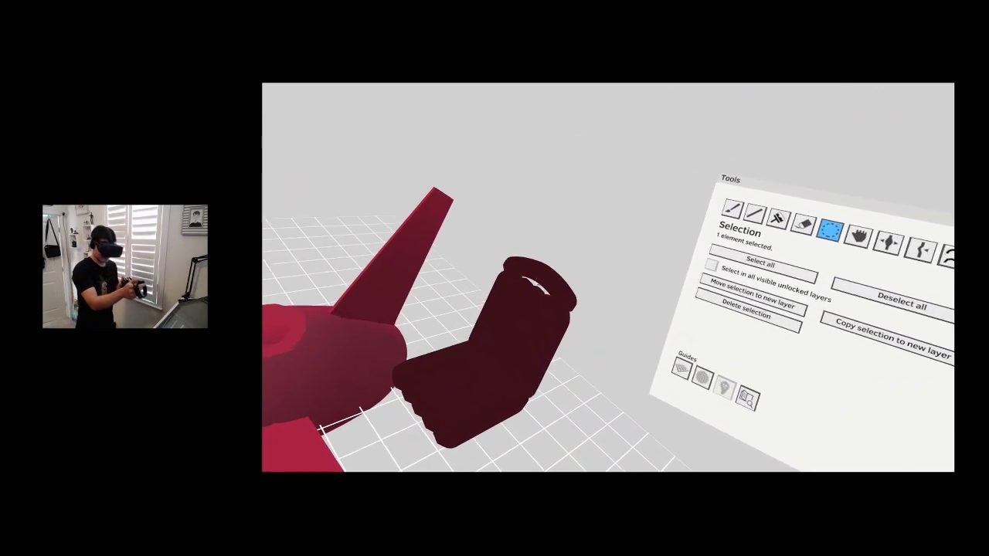
{"action": "left_click", "coordinate": [574, 285]}
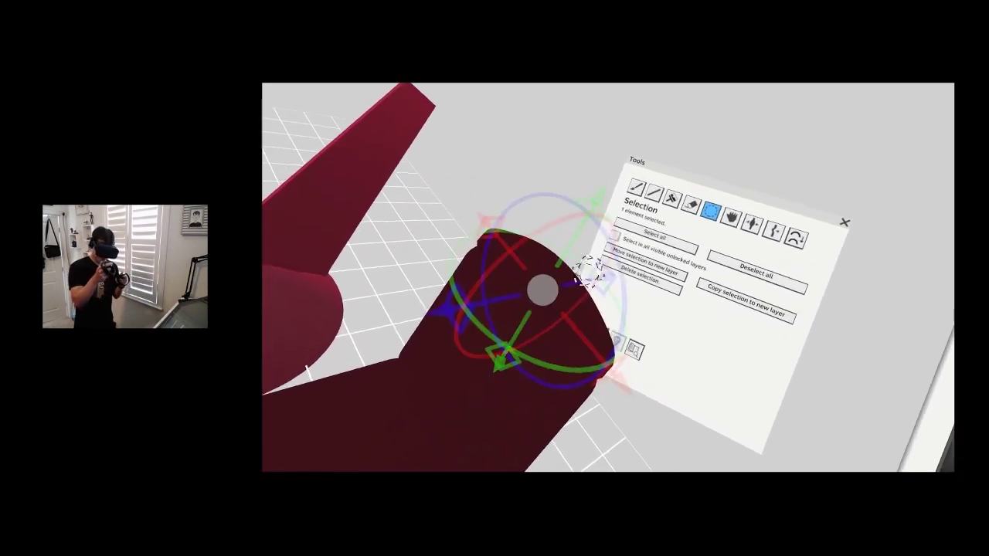
{"action": "mouse_move", "coordinate": [587, 275]}
{"action": "left_mouse_down"}
{"action": "mouse_move", "coordinate": [578, 265]}
{"action": "mouse_move", "coordinate": [591, 271]}
{"action": "left_mouse_up"}
{"action": "left_click", "coordinate": [739, 276]}
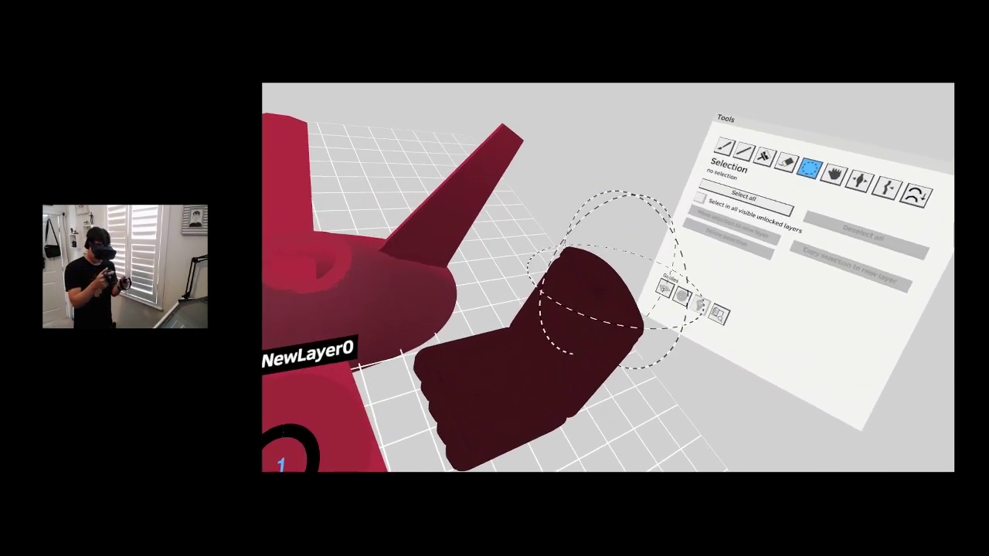
- Select the whole dark maroon seat, place it in the front cockpit opening and duplicate it into the rear opening
{"action": "left_click", "coordinate": [602, 278]}
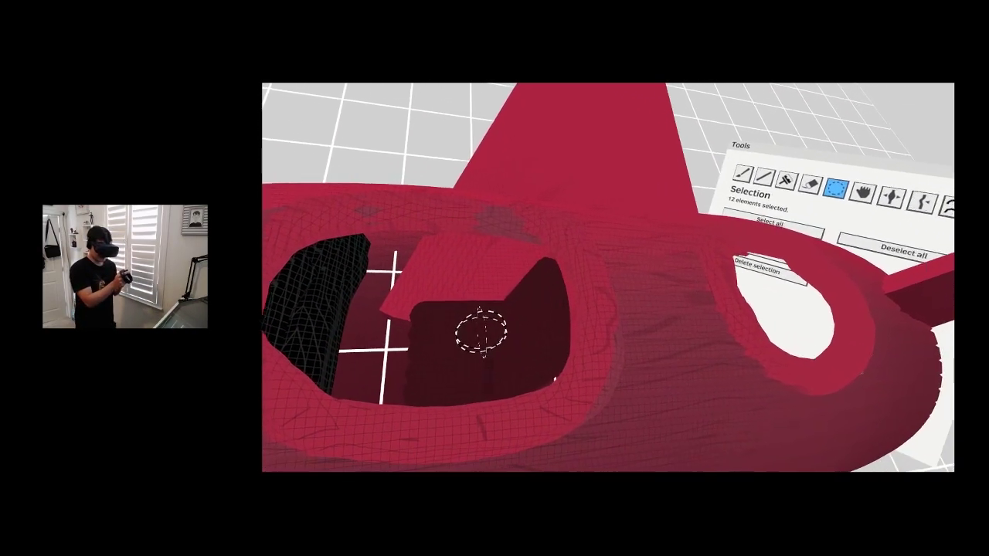
{"action": "left_click", "coordinate": [468, 328]}
{"action": "left_click", "coordinate": [473, 341]}
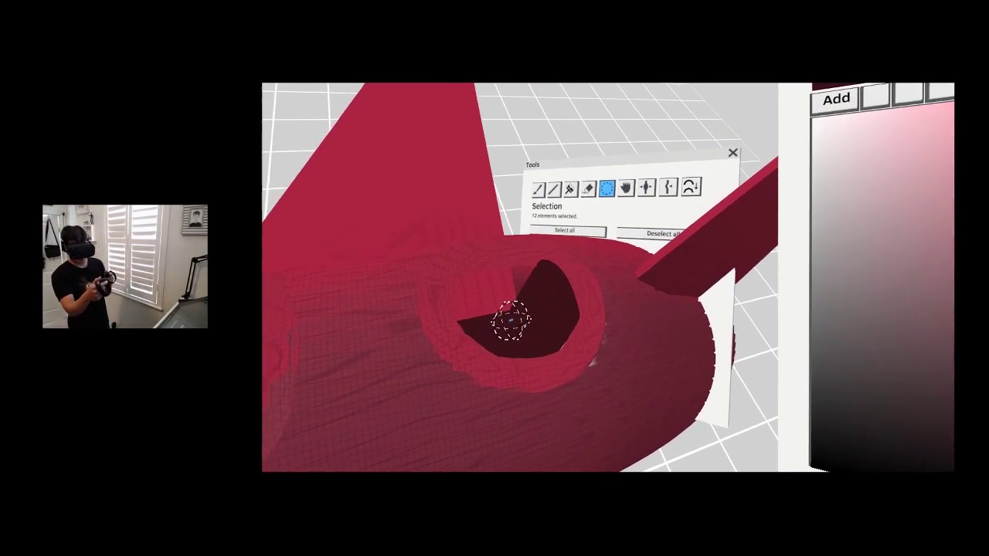
{"action": "left_click", "coordinate": [649, 329]}
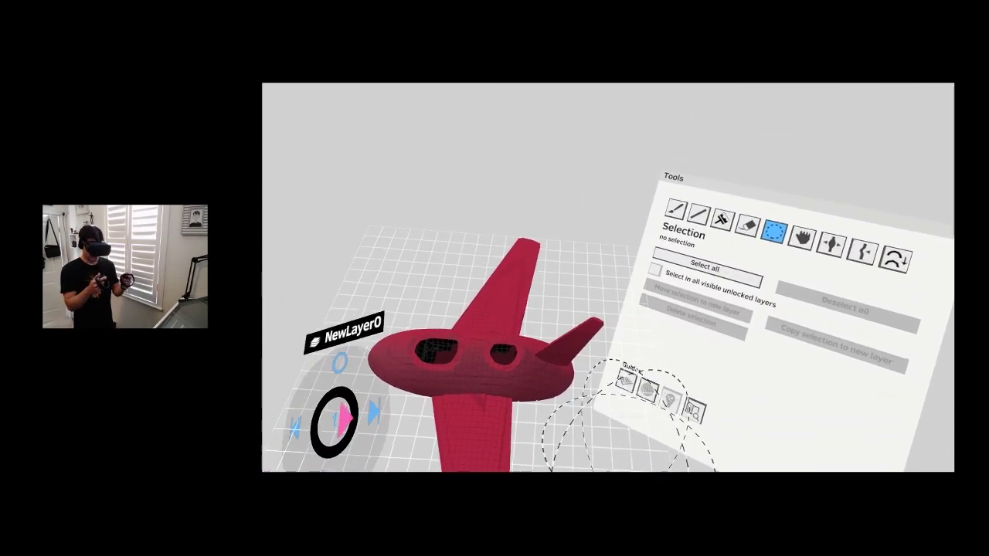
- Set the paint color to black for the Colorize tool and make Body the active layer
{"action": "left_click", "coordinate": [584, 271]}
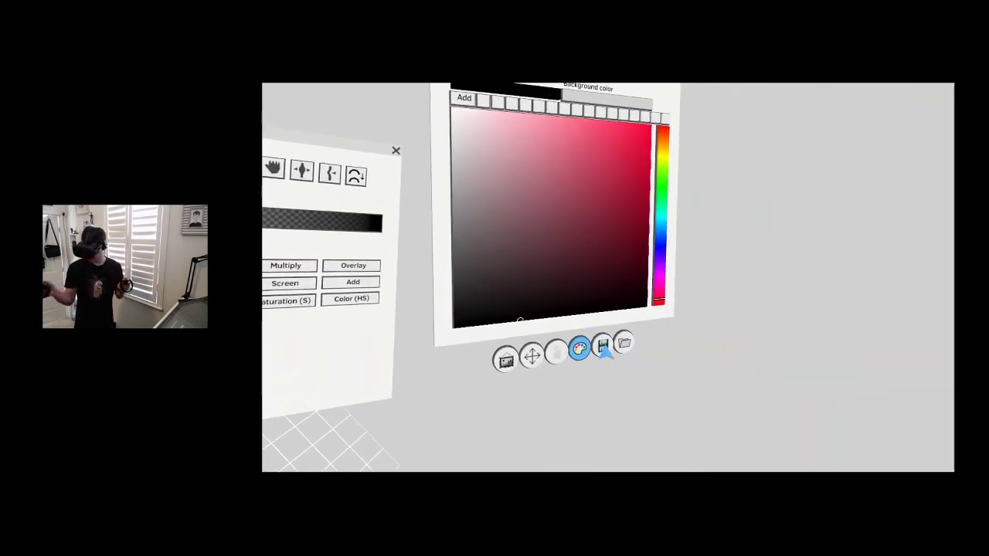
{"action": "left_click", "coordinate": [574, 277]}
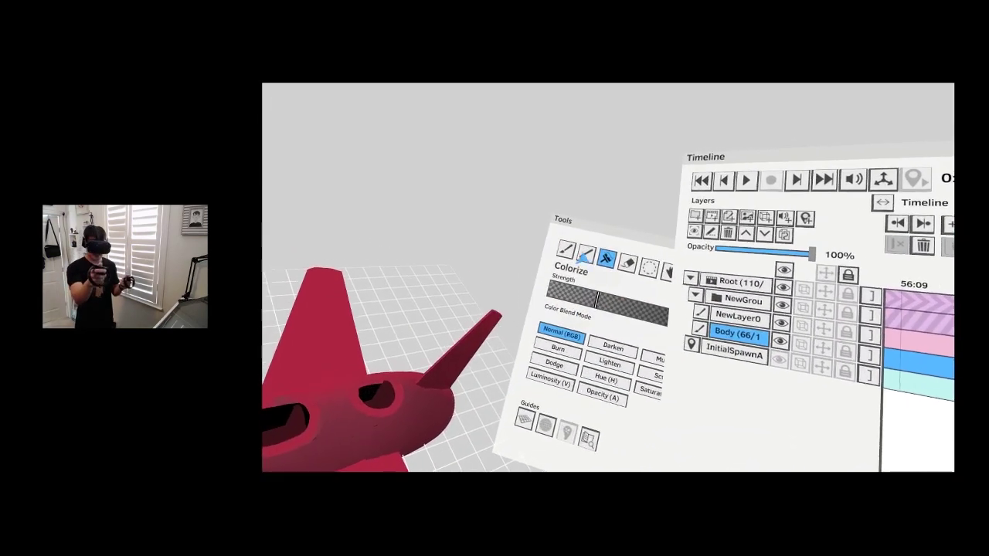
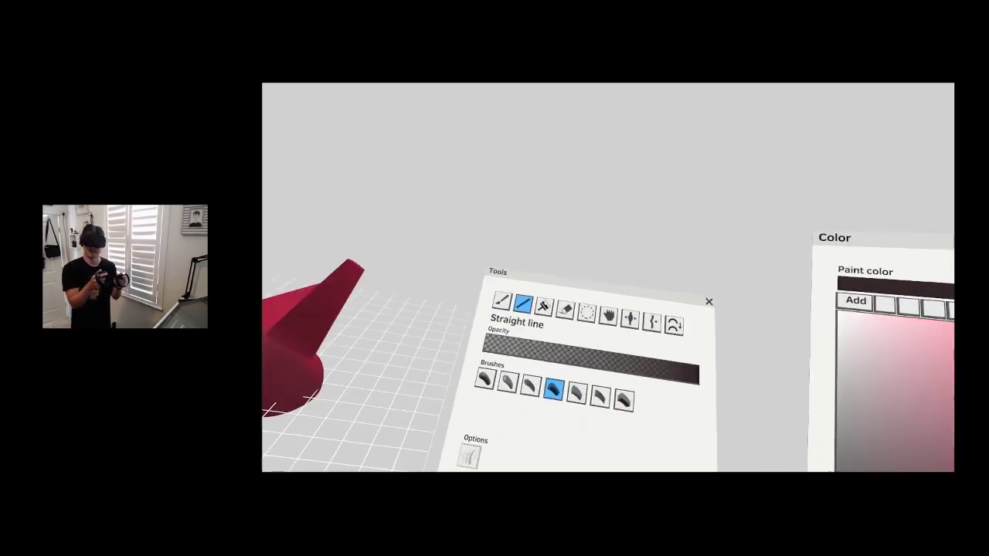
{"action": "left_click_drag", "start_coordinate": [481, 366], "coordinate": [528, 346]}
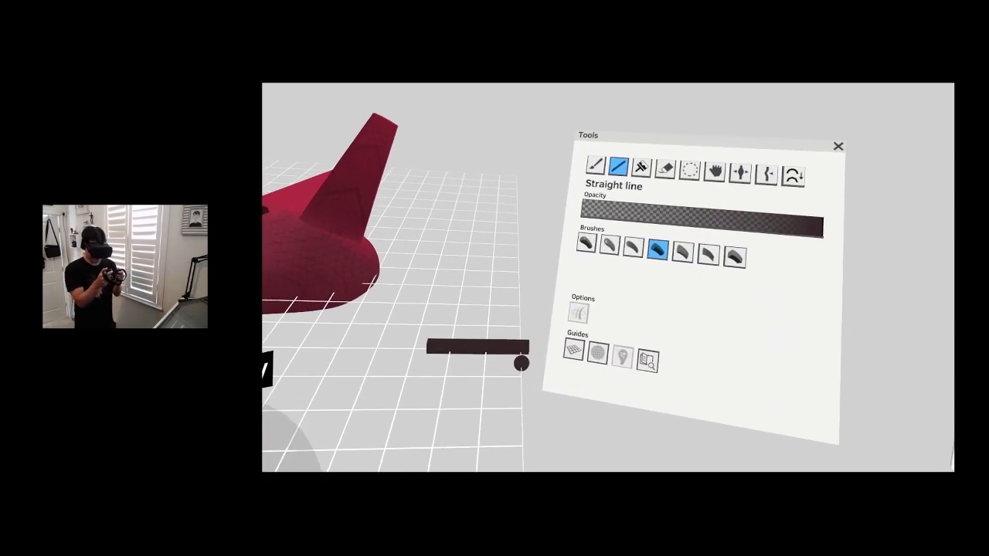
{"action": "left_click", "coordinate": [507, 357]}
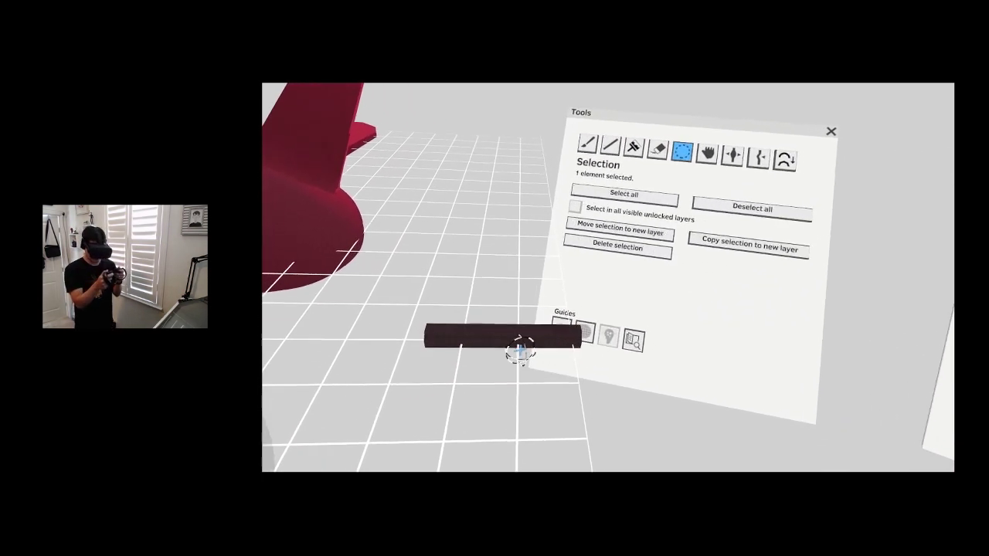
{"action": "left_click_drag", "start_coordinate": [547, 291], "coordinate": [543, 267]}
{"action": "left_click", "coordinate": [551, 263]}
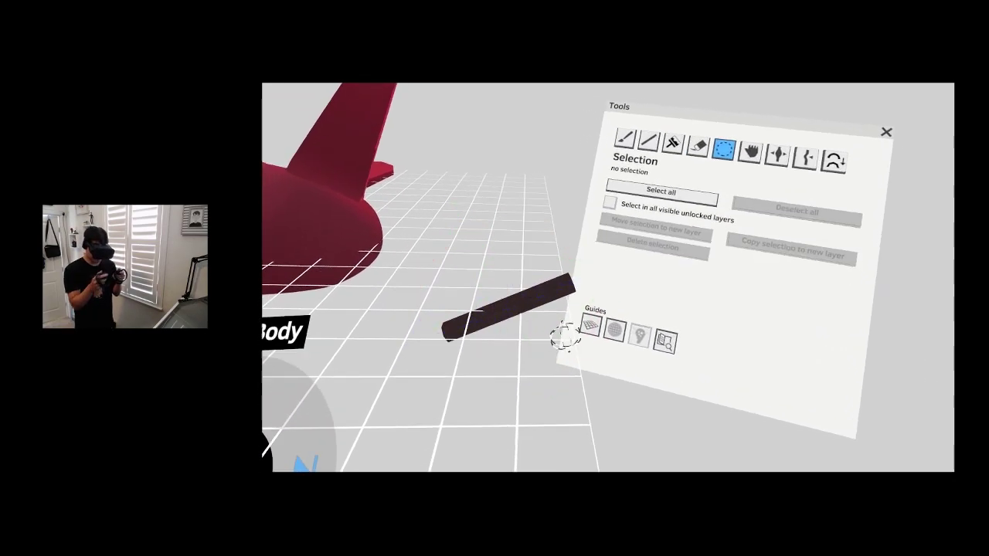
{"action": "left_click_drag", "start_coordinate": [526, 250], "coordinate": [556, 323]}
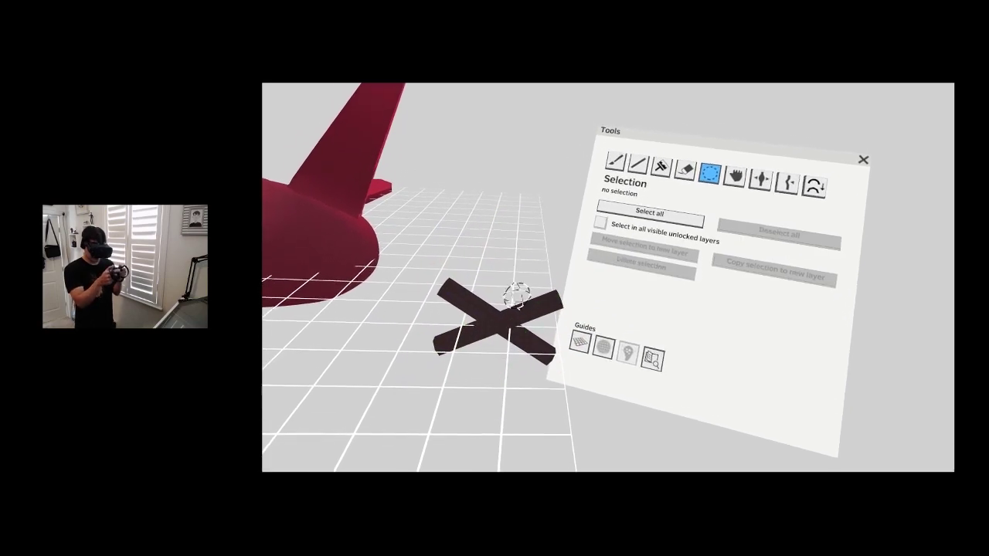
{"action": "left_click_drag", "start_coordinate": [498, 321], "coordinate": [491, 353]}
{"action": "left_click", "coordinate": [655, 395]}
{"action": "left_click", "coordinate": [503, 353]}
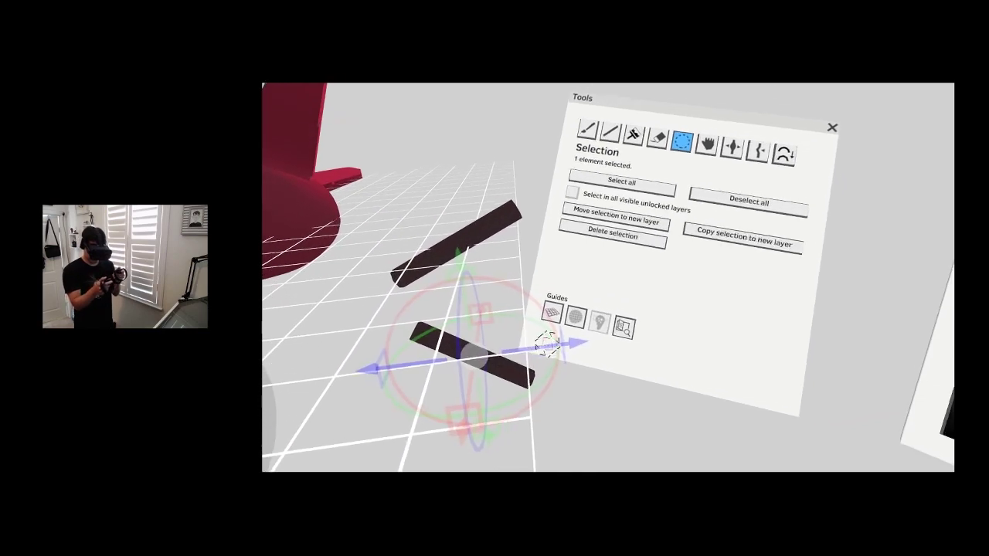
{"action": "left_click", "coordinate": [647, 428]}
{"action": "left_click_drag", "start_coordinate": [540, 316], "coordinate": [523, 429]}
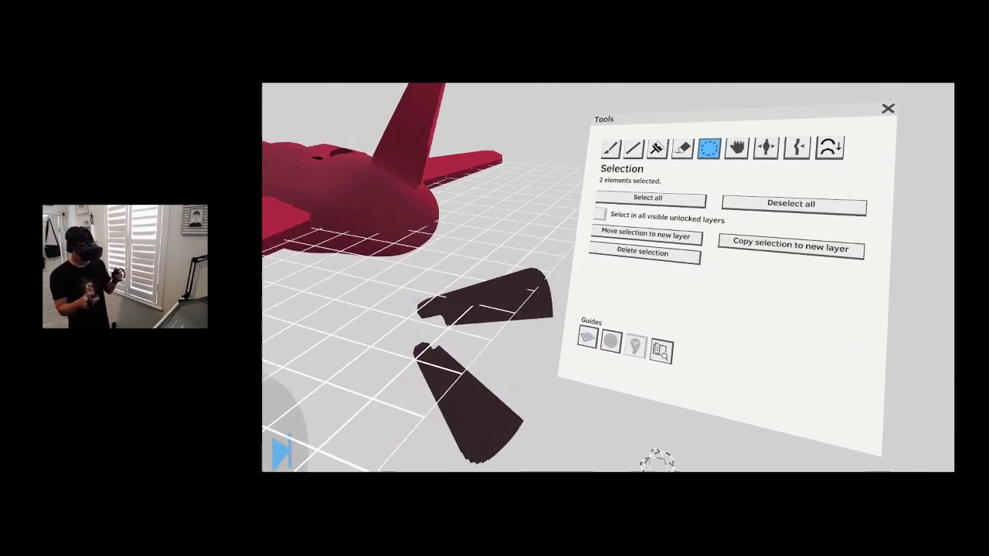
{"action": "key", "text": "Delete"}
- Draw a short dark brown straight stroke behind the tail and duplicate it into a spaced parallel pair
{"action": "key", "text": "l"}
{"action": "mouse_move", "coordinate": [462, 338]}
{"action": "left_mouse_down"}
{"action": "mouse_move", "coordinate": [508, 352]}
{"action": "mouse_move", "coordinate": [532, 348]}
{"action": "left_mouse_up"}
{"action": "key", "text": "s"}
{"action": "left_click", "coordinate": [505, 328]}
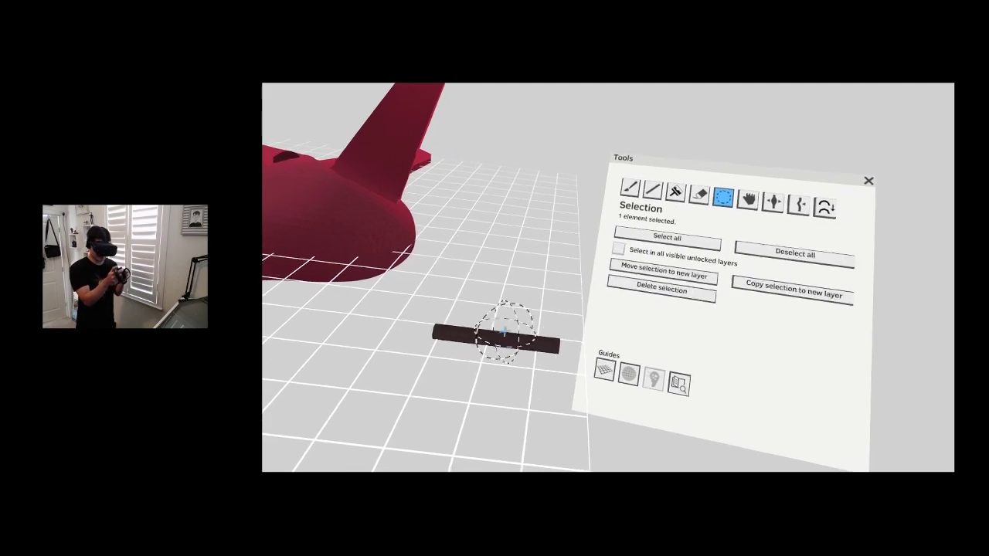
{"action": "left_click", "coordinate": [589, 402]}
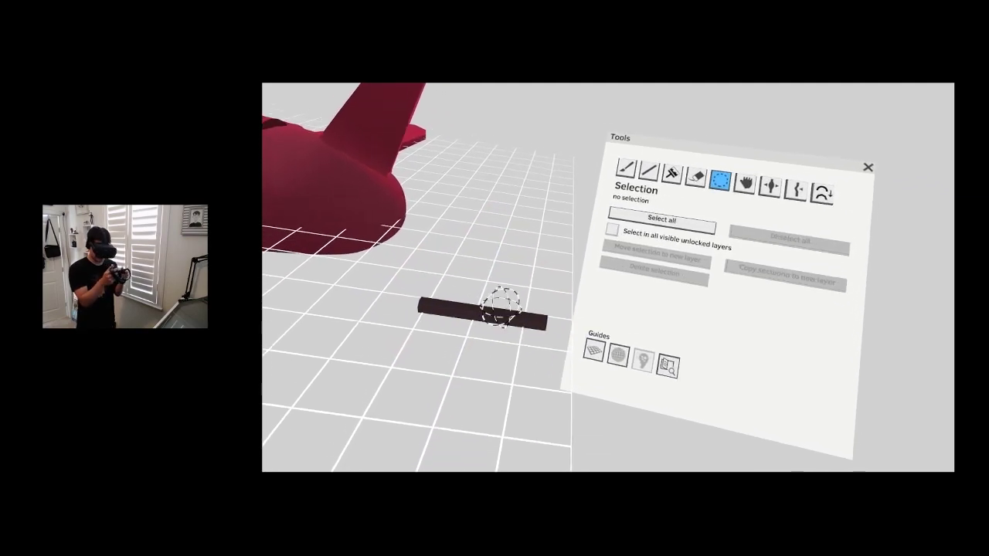
{"action": "left_click", "coordinate": [524, 344]}
{"action": "left_click", "coordinate": [552, 289]}
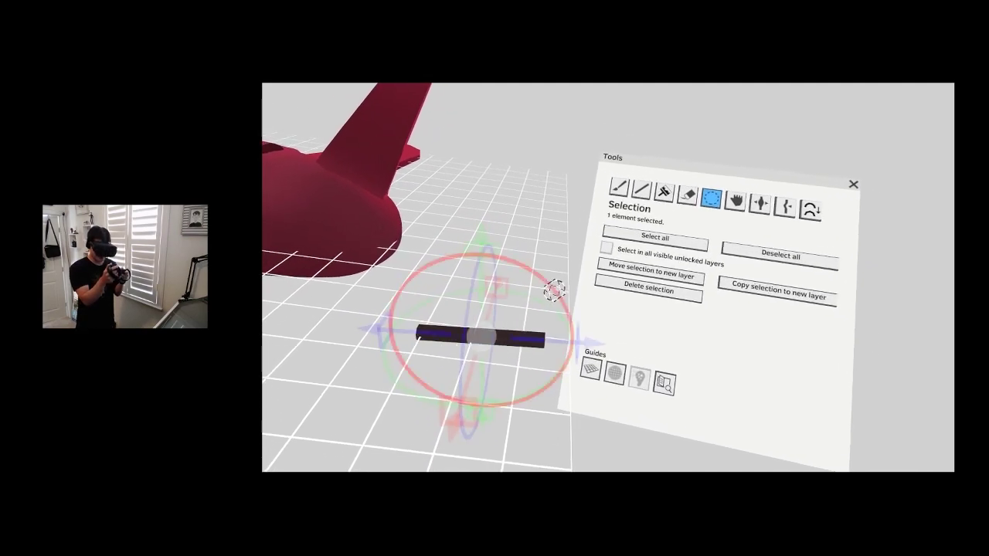
{"action": "left_click", "coordinate": [535, 340]}
{"action": "left_click_drag", "start_coordinate": [494, 286], "coordinate": [514, 318]}
{"action": "left_click", "coordinate": [545, 320]}
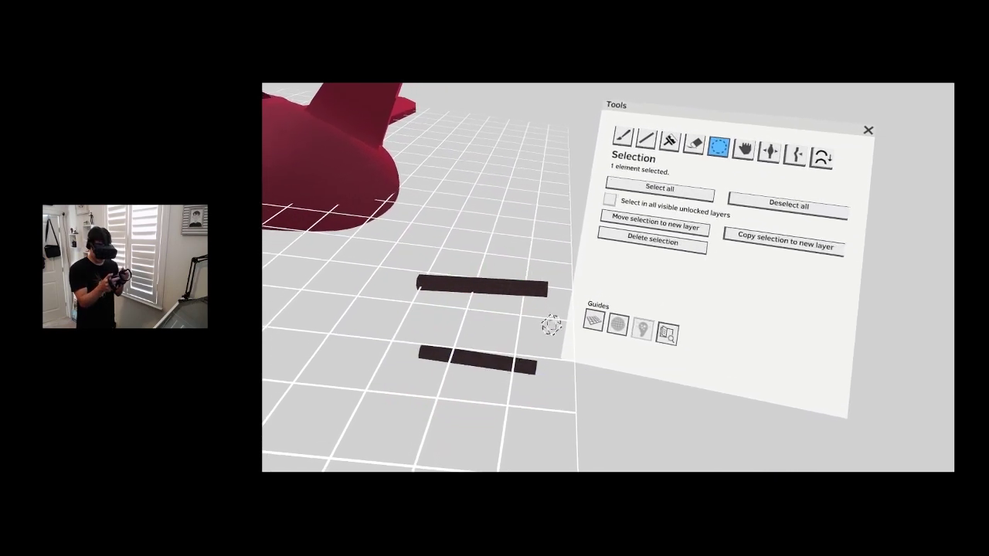
- Duplicate the pair of dark brown strokes side by side to widen them into two opposing bands
{"action": "left_click", "coordinate": [502, 330]}
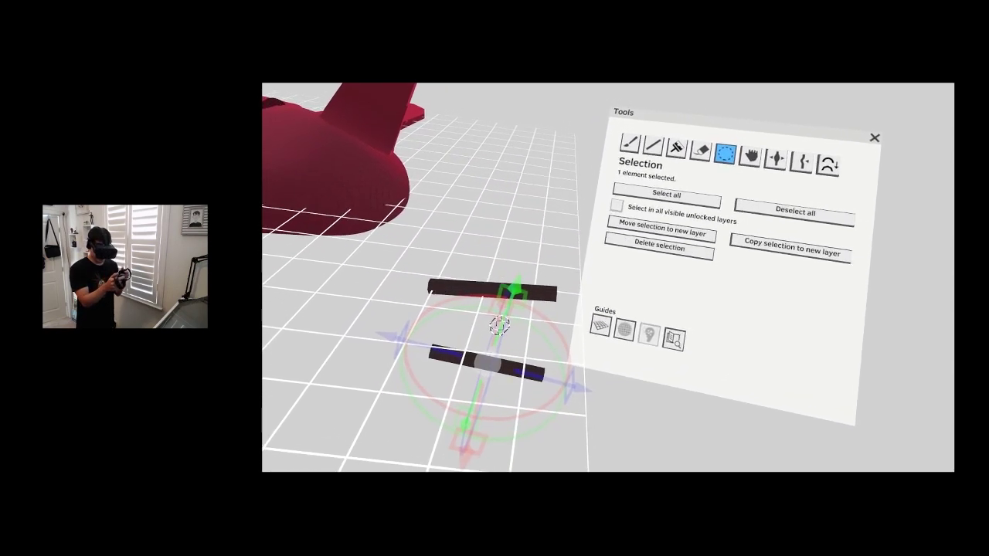
{"action": "left_click", "coordinate": [625, 393]}
{"action": "left_click", "coordinate": [522, 366]}
{"action": "left_click", "coordinate": [484, 363]}
{"action": "left_click_drag", "start_coordinate": [433, 309], "coordinate": [513, 450]}
{"action": "left_click_drag", "start_coordinate": [526, 370], "coordinate": [470, 379]}
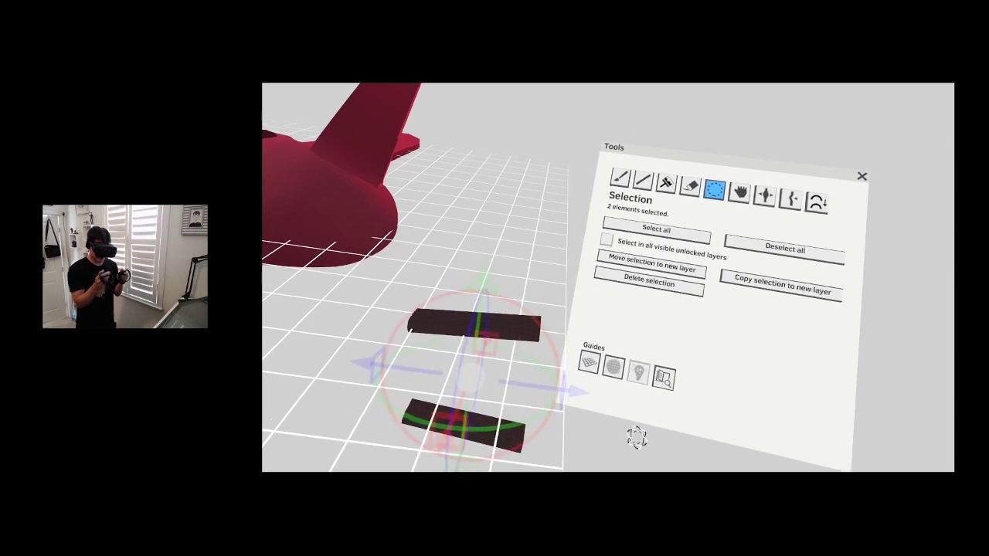
- Rotate duplicates of the bands into a hollow exhaust ring and fit it to the rear end of the fuselage
{"action": "mouse_move", "coordinate": [474, 345]}
{"action": "left_mouse_down"}
{"action": "mouse_move", "coordinate": [424, 342]}
{"action": "mouse_move", "coordinate": [543, 406]}
{"action": "mouse_move", "coordinate": [519, 430]}
{"action": "left_mouse_up"}
{"action": "key", "text": "Escape"}
{"action": "left_click_drag", "start_coordinate": [472, 387], "coordinate": [516, 345]}
{"action": "key", "text": "Escape"}
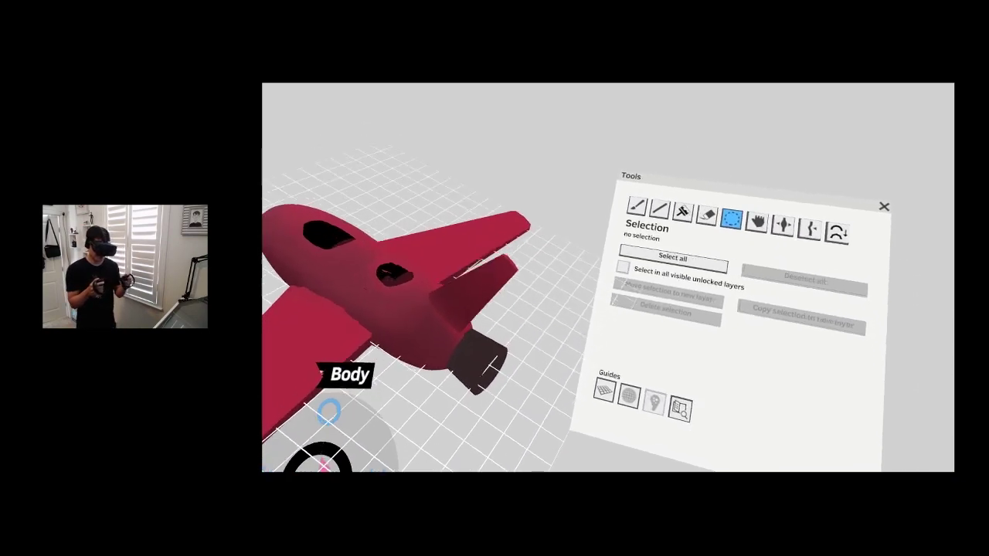
{"action": "mouse_move", "coordinate": [510, 383]}
{"action": "left_mouse_down"}
{"action": "mouse_move", "coordinate": [473, 365]}
{"action": "mouse_move", "coordinate": [494, 370]}
{"action": "mouse_move", "coordinate": [481, 356]}
{"action": "mouse_move", "coordinate": [464, 371]}
{"action": "left_mouse_up"}
- Switch to the Colorize tool and set the paint color to a muted teal
{"action": "left_click", "coordinate": [627, 266]}
{"action": "left_click", "coordinate": [502, 277]}
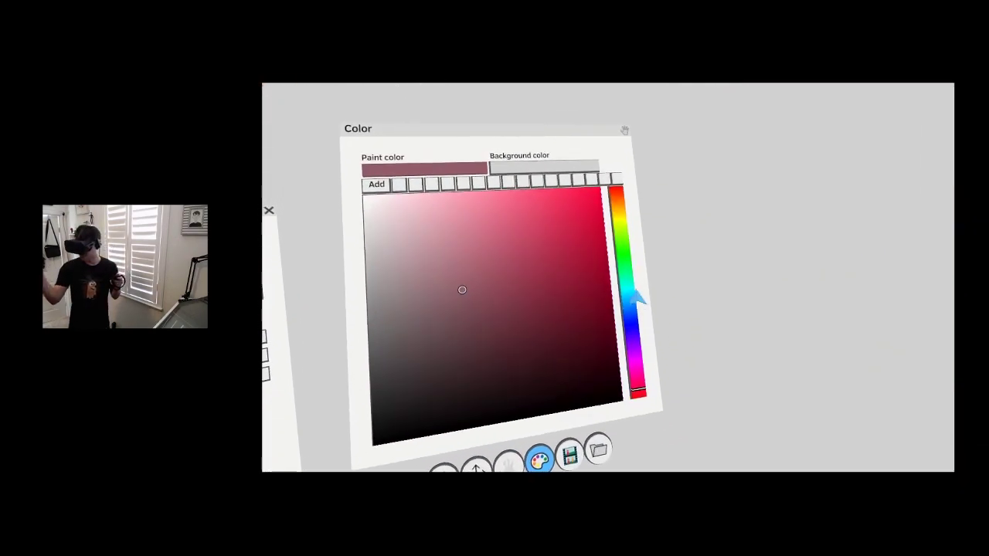
{"action": "left_click", "coordinate": [634, 292]}
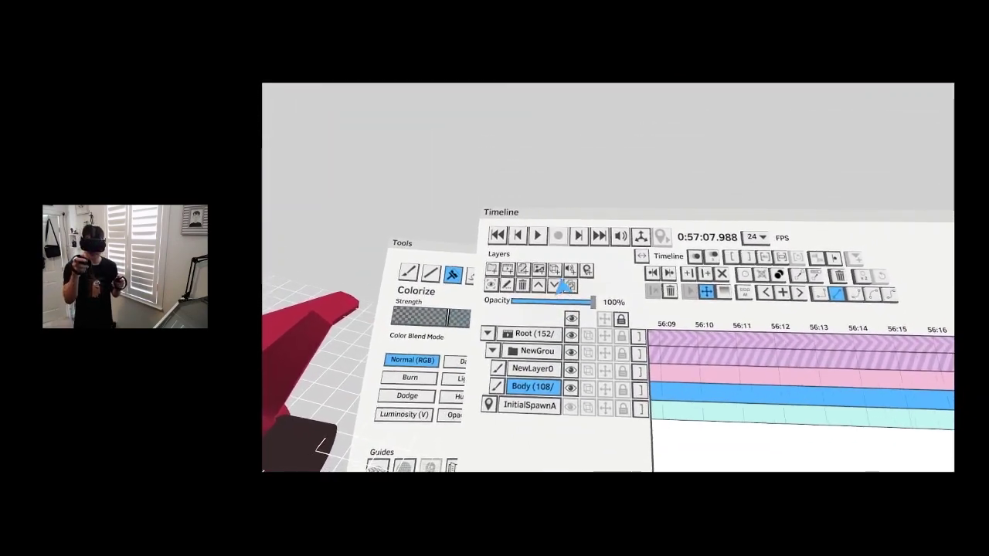
- Import blue.png as a 360 Equirectangular Mono image and place it on a layer named Sky directly under Root
{"action": "left_click", "coordinate": [538, 264]}
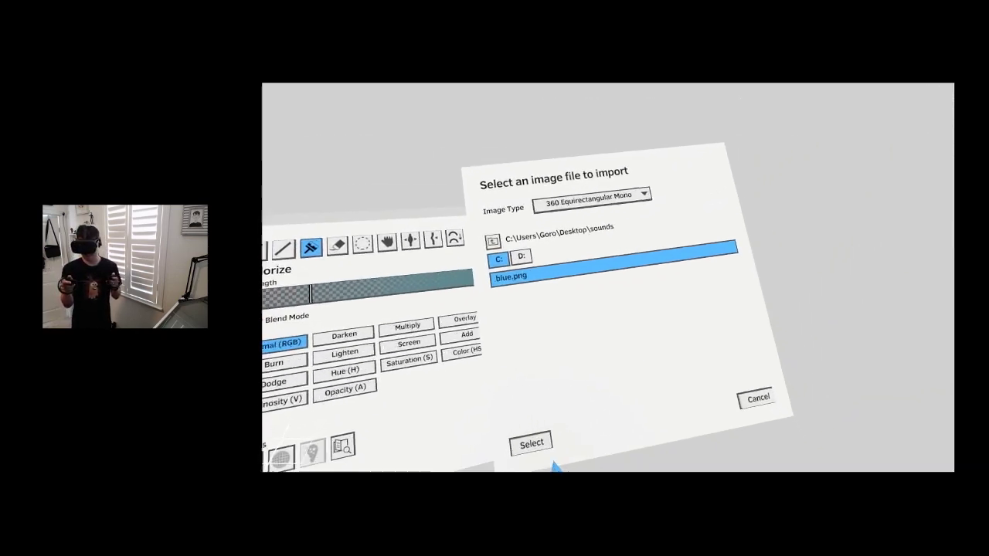
{"action": "left_click", "coordinate": [535, 427]}
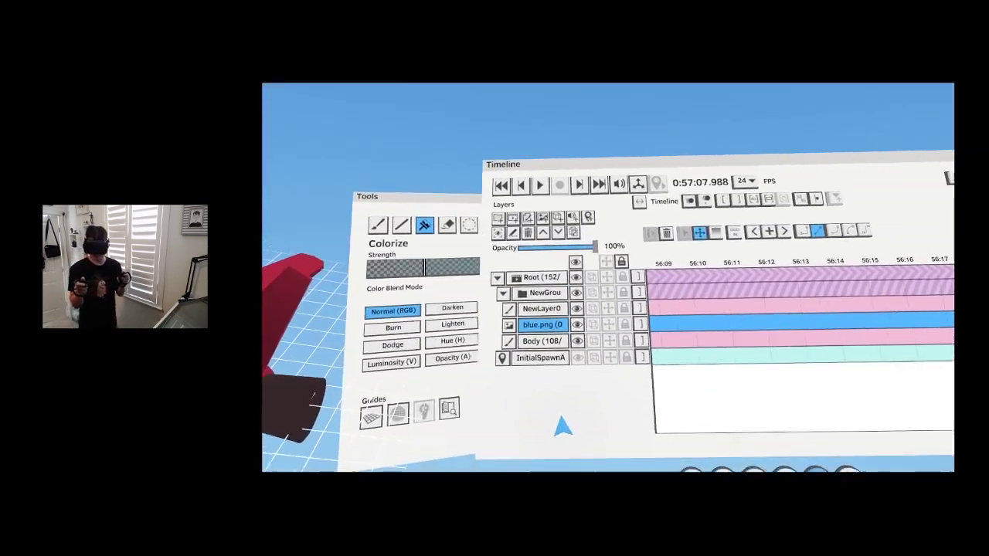
{"action": "key", "text": "s"}
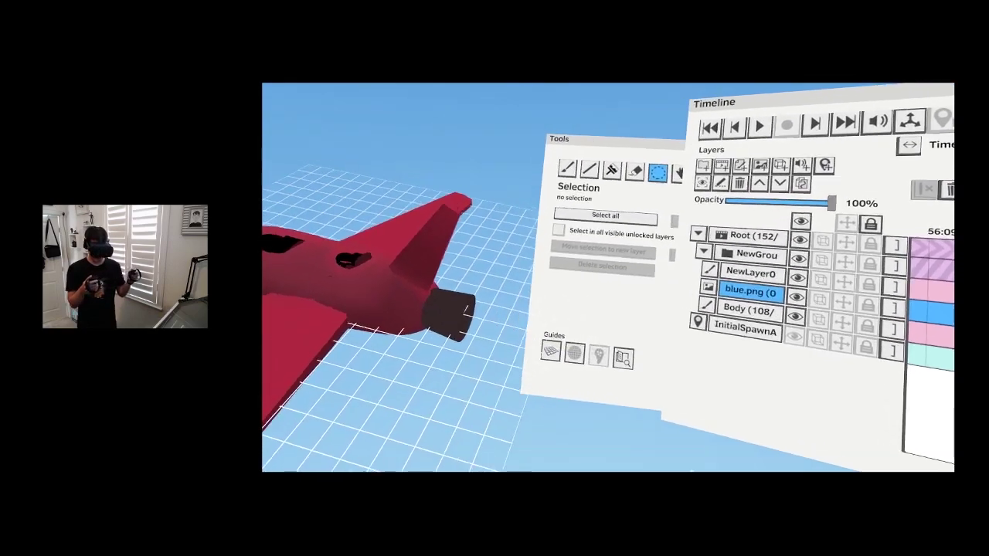
{"action": "scroll", "coordinate": [686, 468], "scroll_direction": "down", "scroll_amount": 5}
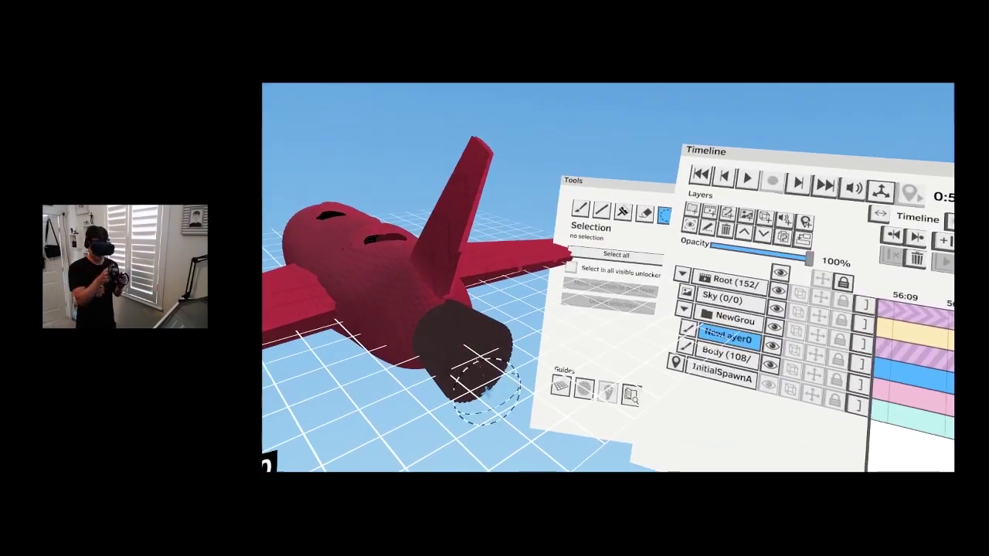
- Separate the exhaust strokes onto a layer named Metal and rename NewLayer0 as Interior
{"action": "left_click", "coordinate": [707, 341]}
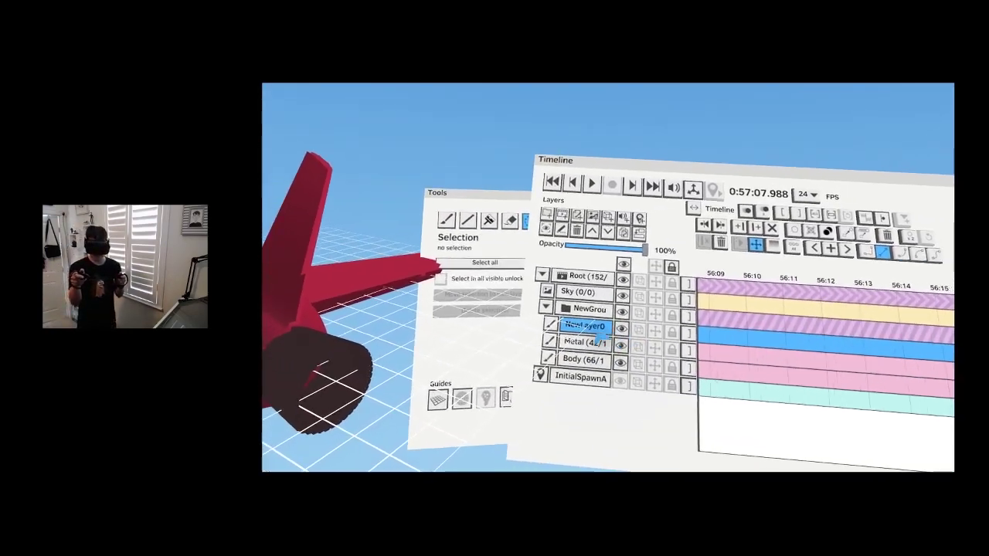
{"action": "double_click", "coordinate": [574, 326]}
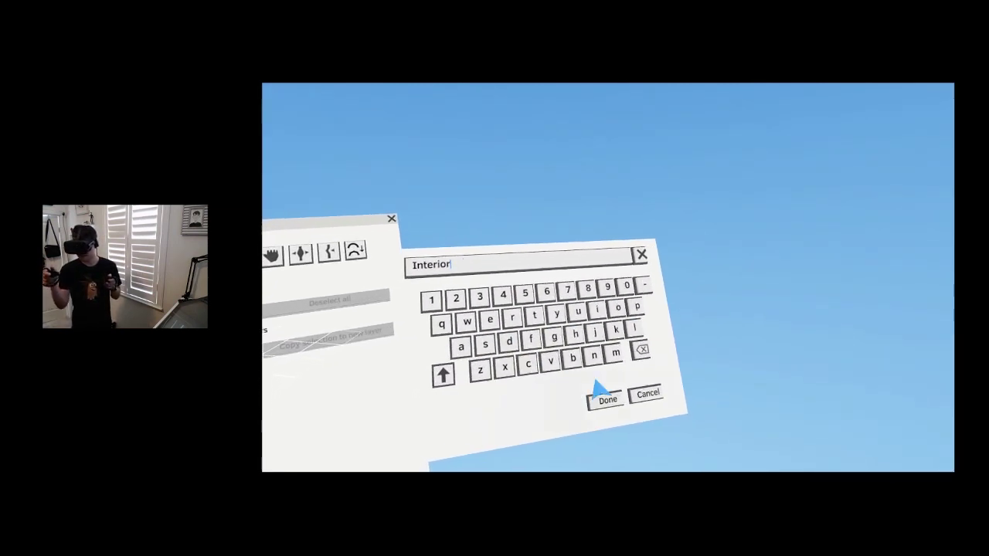
{"action": "left_click", "coordinate": [544, 335]}
{"action": "left_click", "coordinate": [616, 422]}
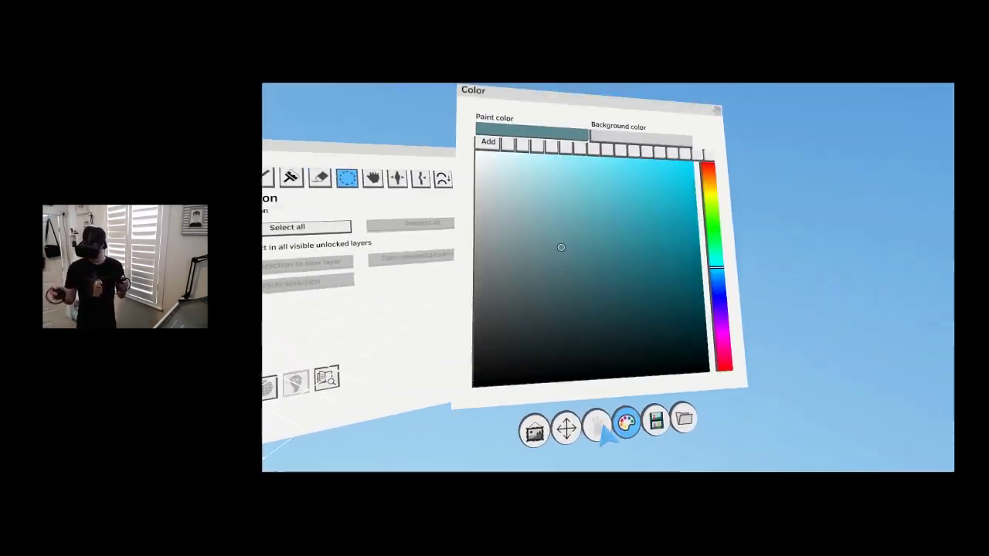
- Colorize the exhaust ring with pale teal, near-white and light blue tones for a metallic shading
{"action": "left_click", "coordinate": [635, 271]}
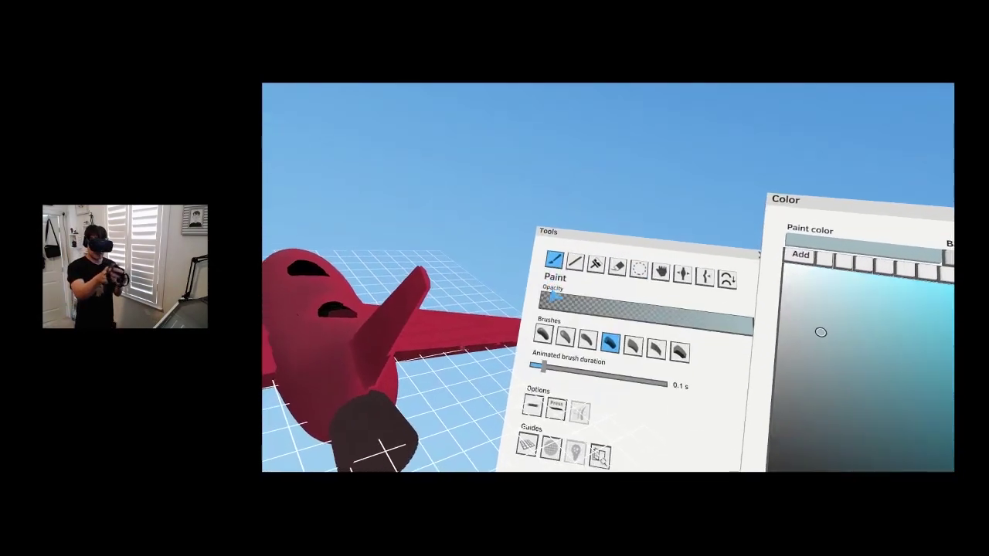
{"action": "left_click", "coordinate": [598, 266]}
{"action": "mouse_move", "coordinate": [497, 322]}
{"action": "left_mouse_down"}
{"action": "mouse_move", "coordinate": [472, 353]}
{"action": "mouse_move", "coordinate": [487, 320]}
{"action": "left_mouse_up"}
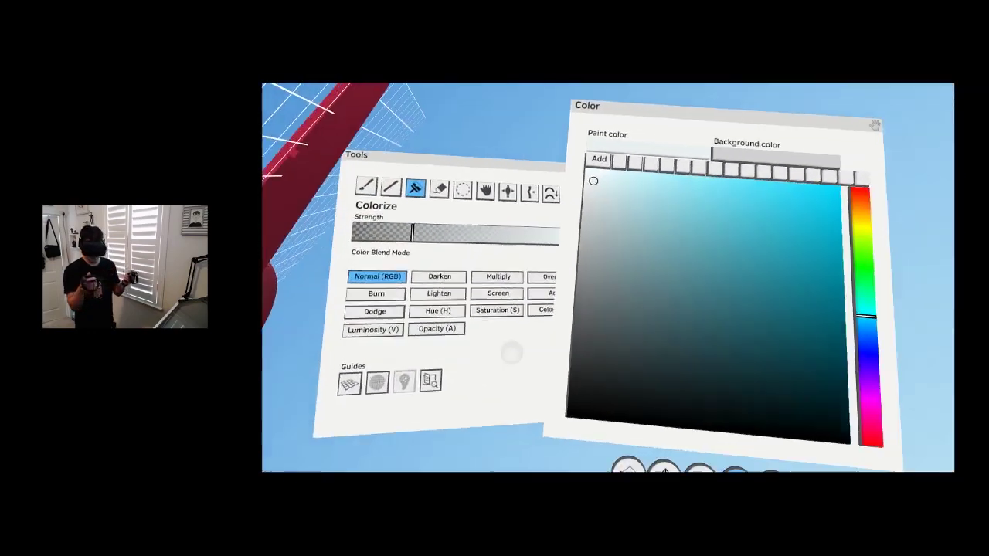
{"action": "left_click", "coordinate": [804, 201]}
{"action": "left_click_drag", "start_coordinate": [497, 333], "coordinate": [529, 290]}
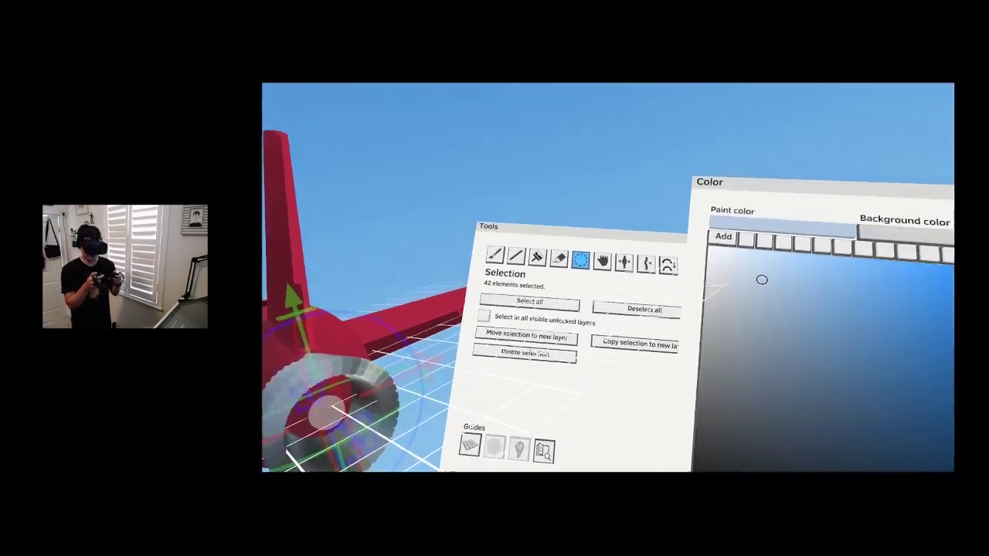
- Select all the exhaust ring strokes and set the paint color to a bright cyan
{"action": "left_click", "coordinate": [531, 307]}
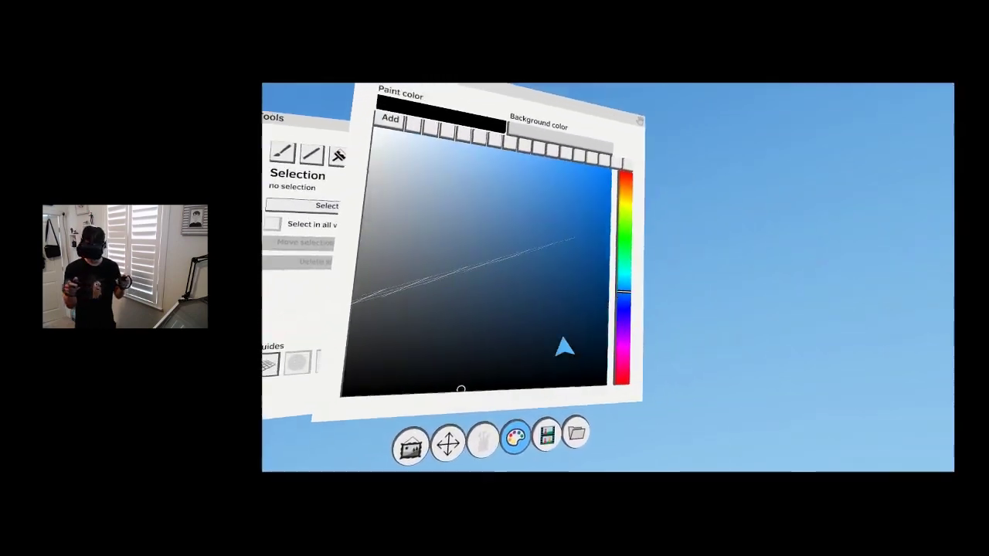
{"action": "left_click", "coordinate": [560, 296]}
{"action": "mouse_move", "coordinate": [616, 306]}
{"action": "left_mouse_down"}
{"action": "mouse_move", "coordinate": [607, 267]}
{"action": "mouse_move", "coordinate": [630, 260]}
{"action": "left_mouse_up"}
{"action": "left_click", "coordinate": [578, 271]}
{"action": "left_click", "coordinate": [613, 261]}
{"action": "left_click", "coordinate": [600, 326]}
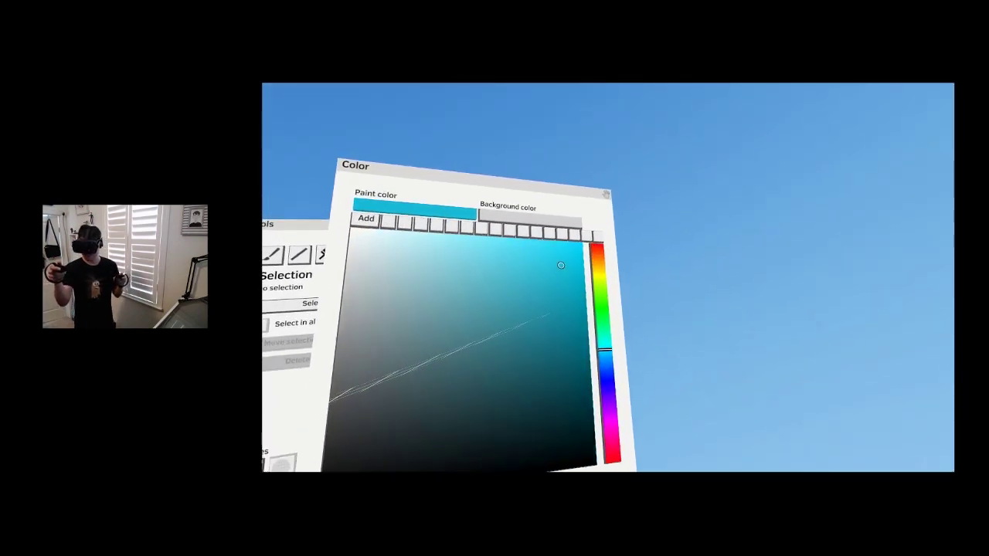
{"action": "left_click", "coordinate": [536, 261]}
{"action": "left_click", "coordinate": [533, 427]}
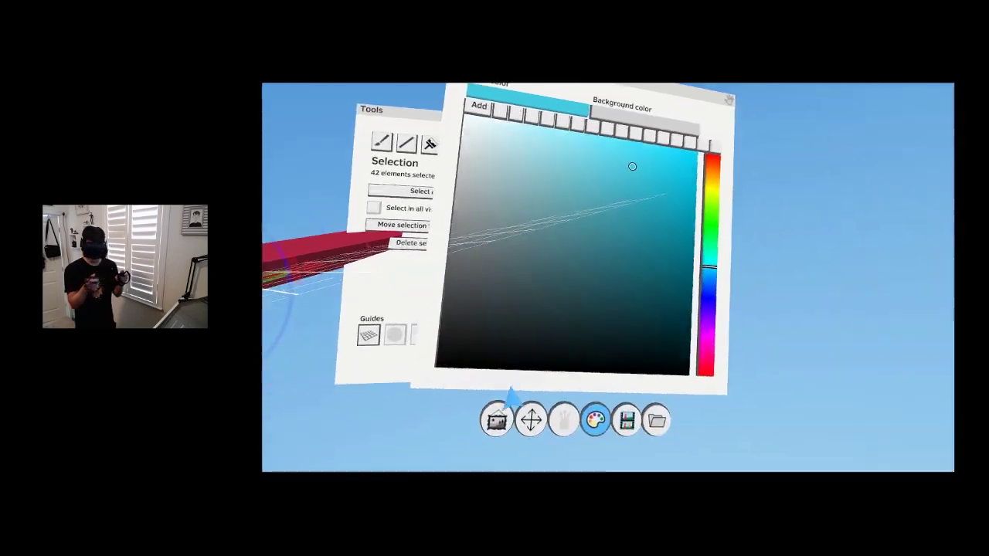
- Rename the new layer holding the separated inner exhaust strokes as Metal-inside
{"action": "left_click", "coordinate": [498, 420]}
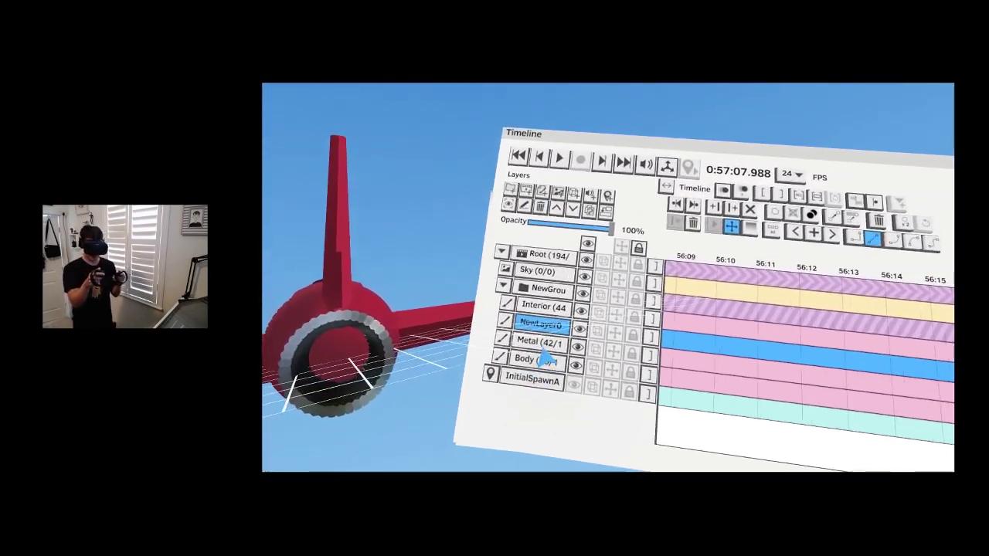
{"action": "left_click", "coordinate": [523, 235]}
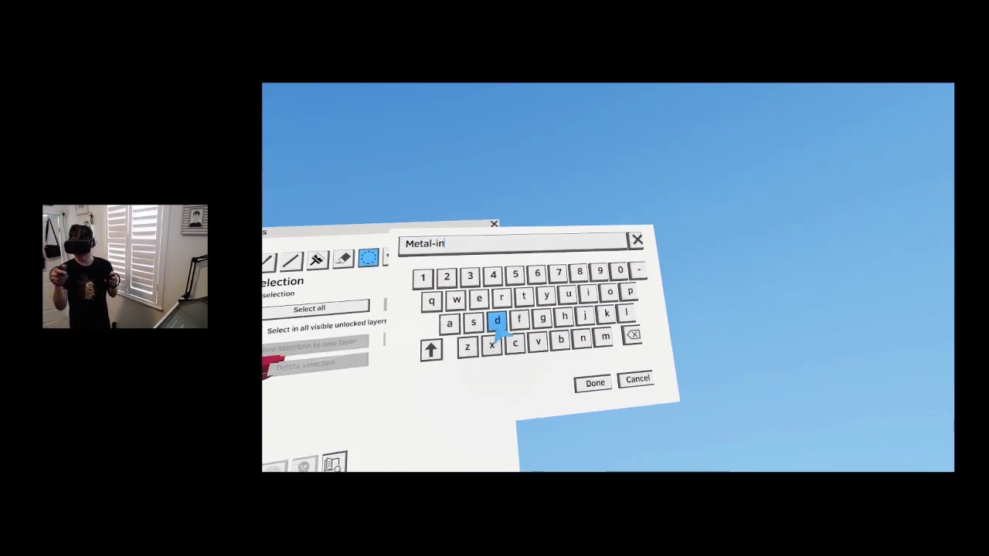
{"action": "left_click", "coordinate": [615, 383]}
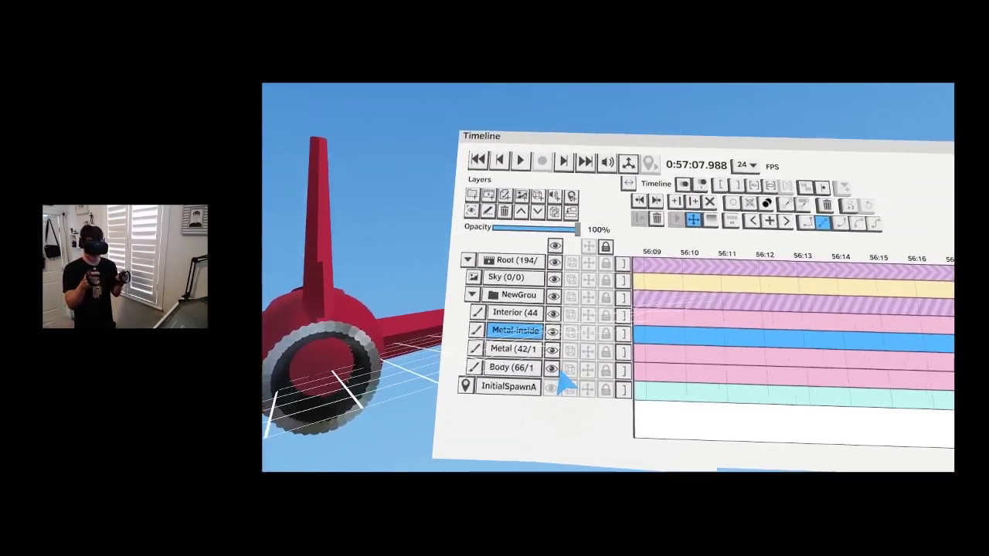
- Create a new paint layer above Metal-inside and name it Jet
{"action": "left_click", "coordinate": [520, 263]}
{"action": "double_click", "coordinate": [512, 354]}
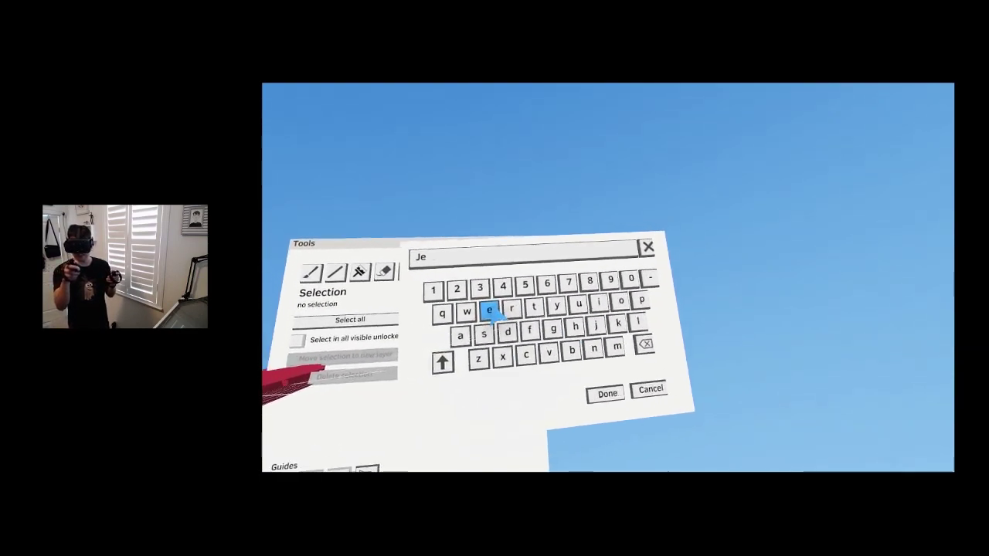
{"action": "left_click", "coordinate": [584, 386]}
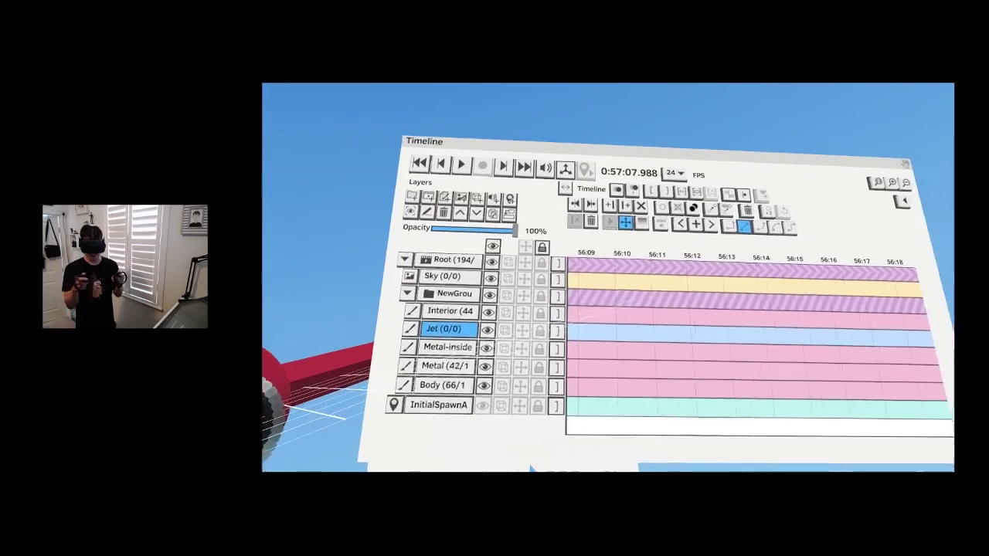
- Rewind to the timeline start and build a short frame-by-frame sequence on the Jet layer, repeated along the whole track
{"action": "left_click", "coordinate": [420, 164]}
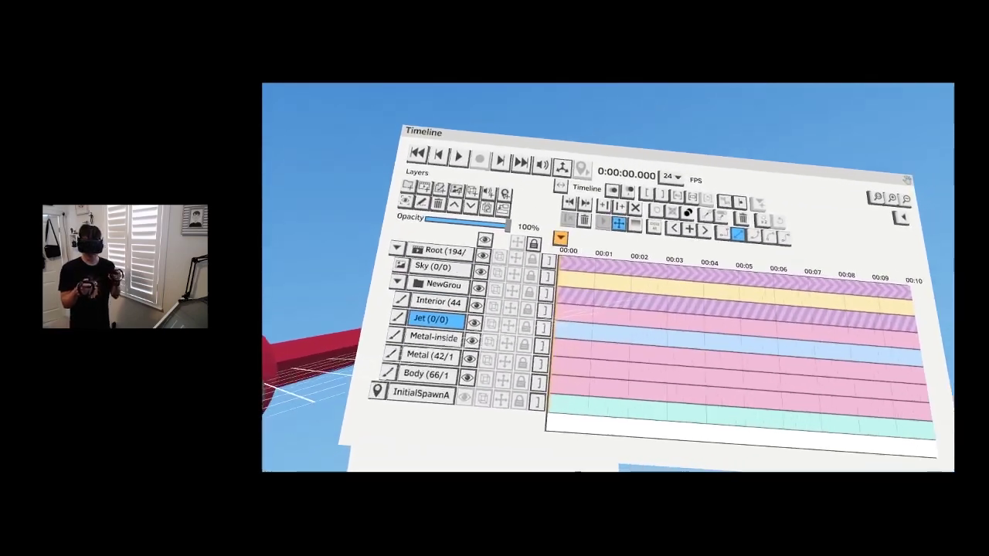
{"action": "key", "text": "Right"}
{"action": "key", "text": "Right"}
{"action": "key", "text": "Right"}
{"action": "key", "text": "Right"}
{"action": "key", "text": "Right"}
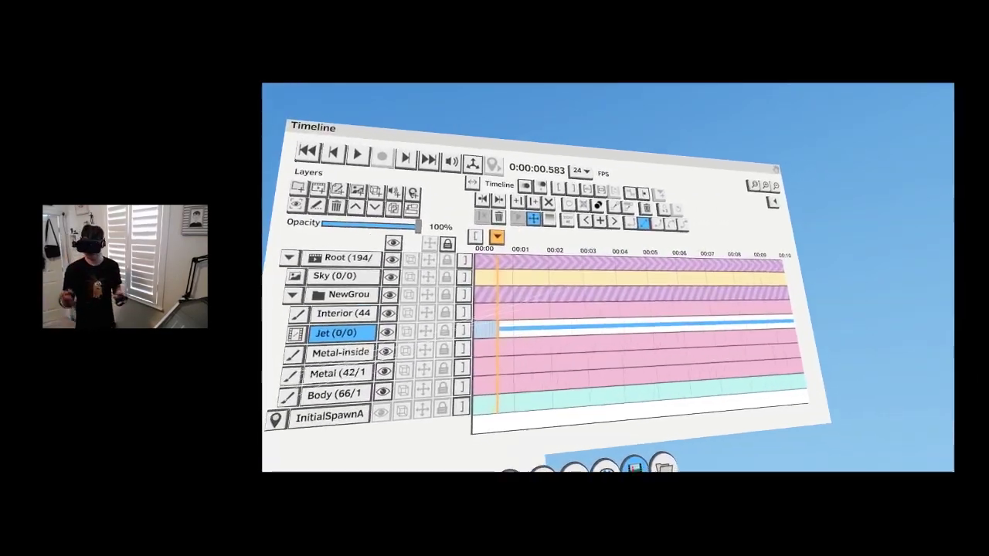
{"action": "left_click", "coordinate": [653, 239]}
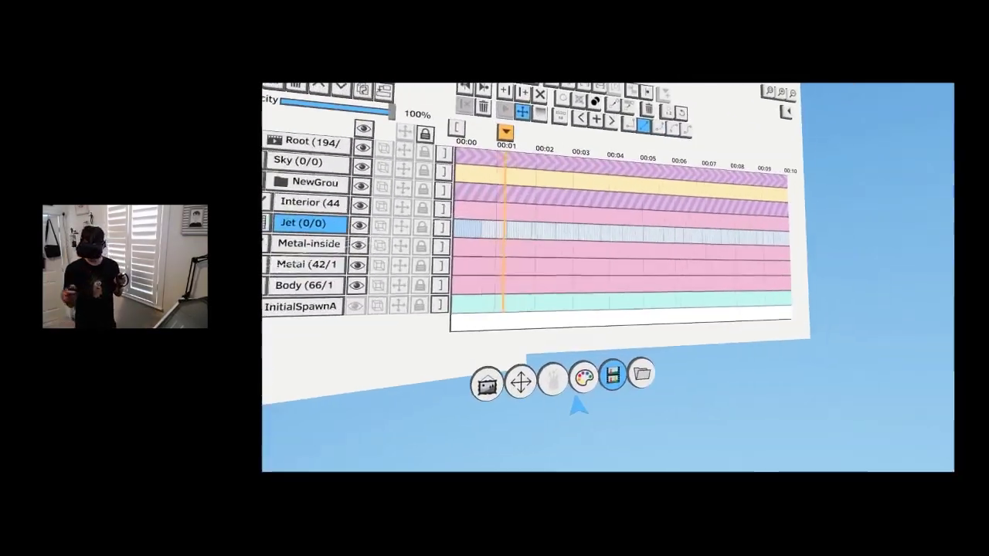
- Paint an animated light-blue flame coming out of the exhaust on Jet, and brighten it with Colorize in Dodge mode
{"action": "left_click", "coordinate": [582, 380]}
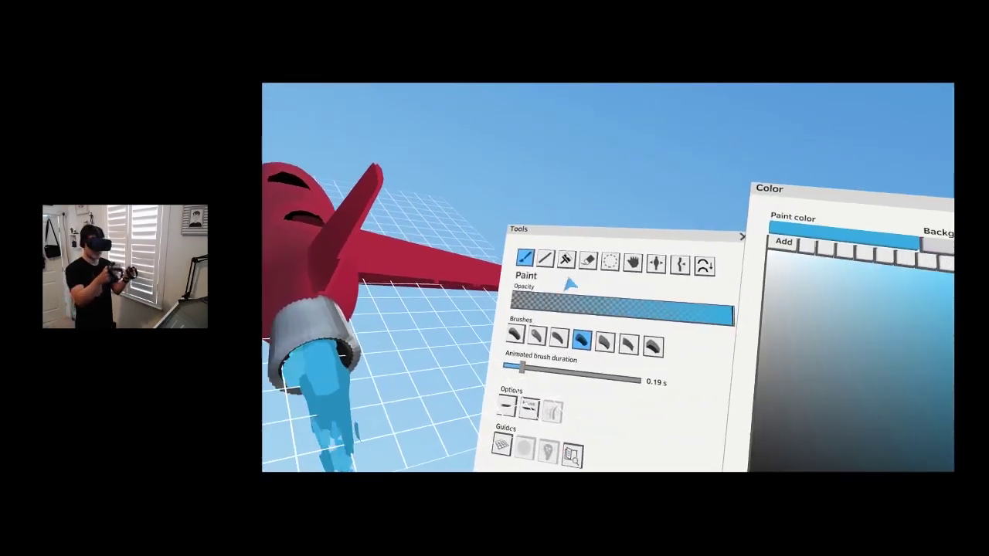
{"action": "left_click", "coordinate": [673, 241]}
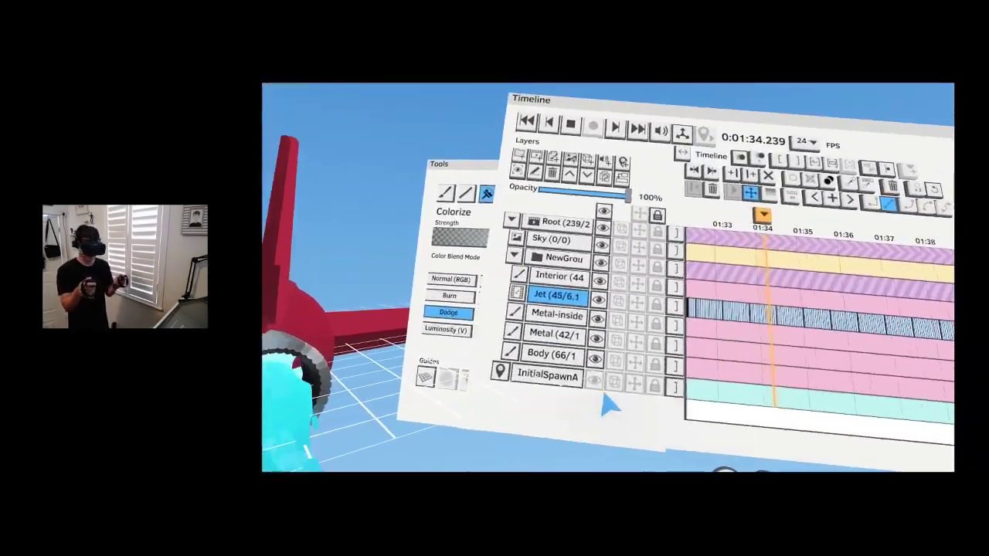
- Turn the Metal-inside layer into a frame-by-frame sequence repeated along the timeline
{"action": "left_click", "coordinate": [545, 340]}
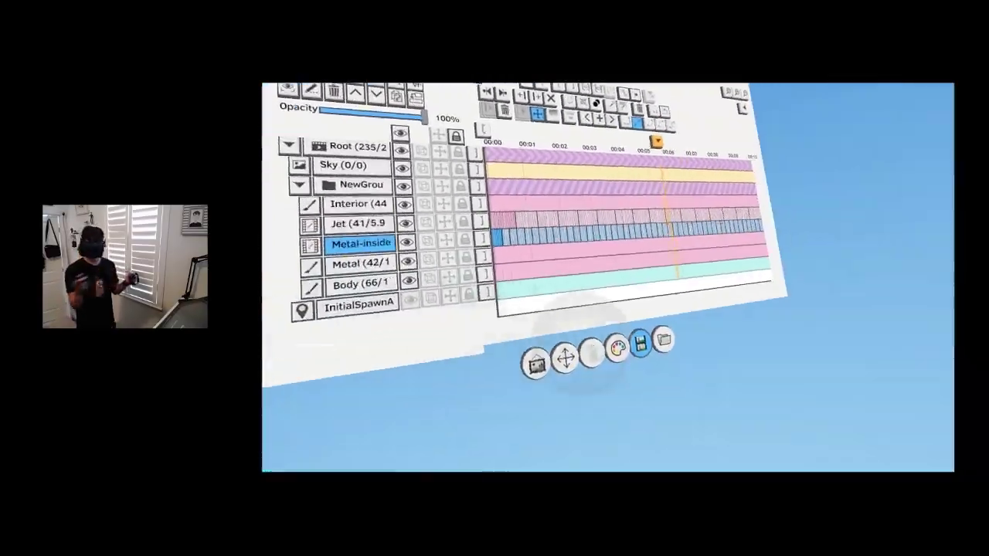
{"action": "left_click", "coordinate": [540, 413]}
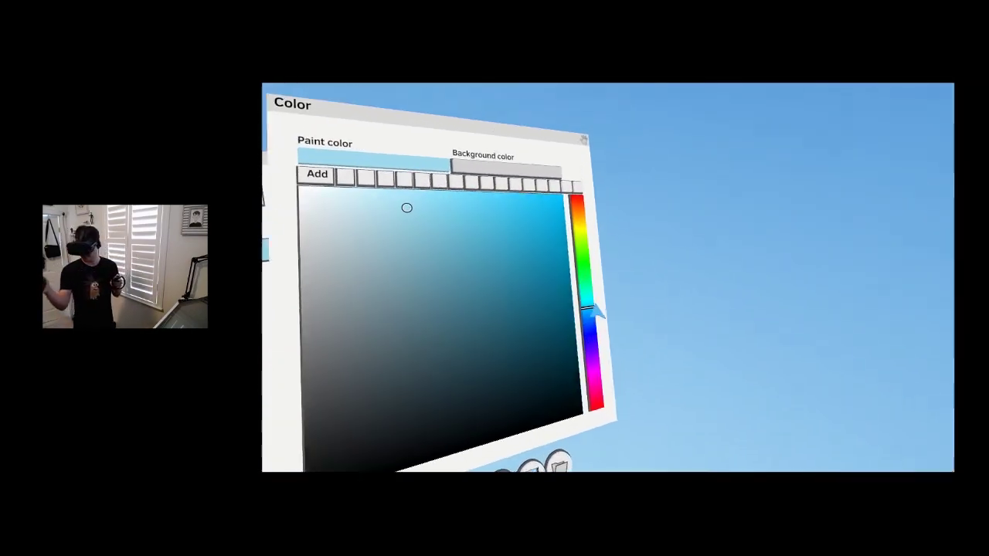
- Set the paint color to a tan orange skin tone for the Paint tool
{"action": "left_click", "coordinate": [624, 249]}
{"action": "left_click", "coordinate": [539, 310]}
{"action": "left_click_drag", "start_coordinate": [597, 278], "coordinate": [564, 253]}
{"action": "left_click", "coordinate": [629, 232]}
{"action": "left_click", "coordinate": [548, 264]}
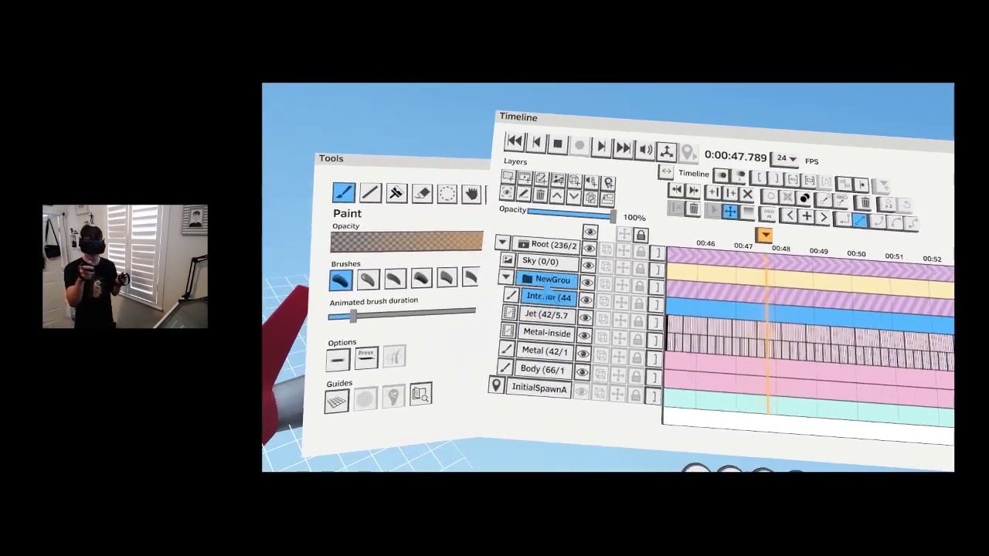
- Rename the airplane's group as Plane and create a group named Guy inside it
{"action": "double_click", "coordinate": [547, 282]}
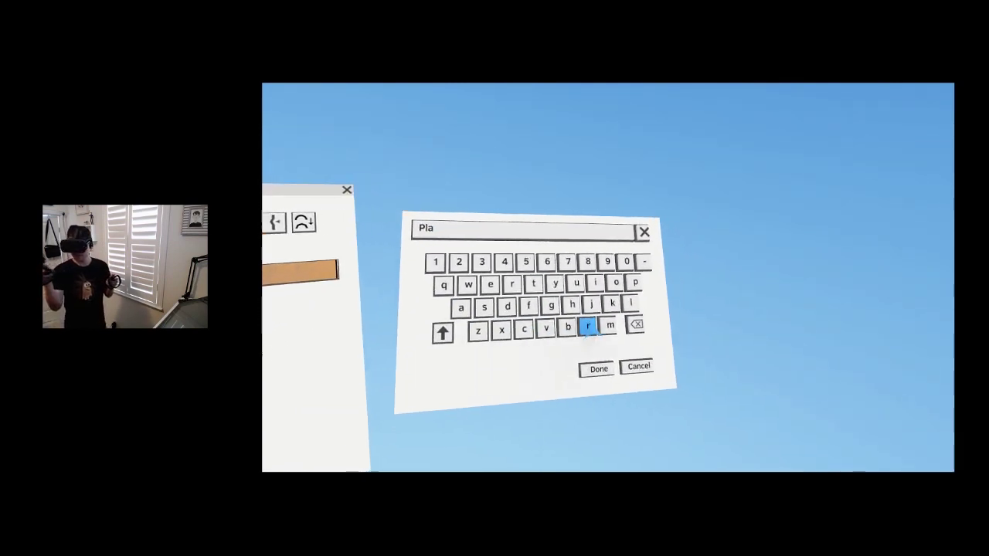
{"action": "left_click", "coordinate": [614, 378]}
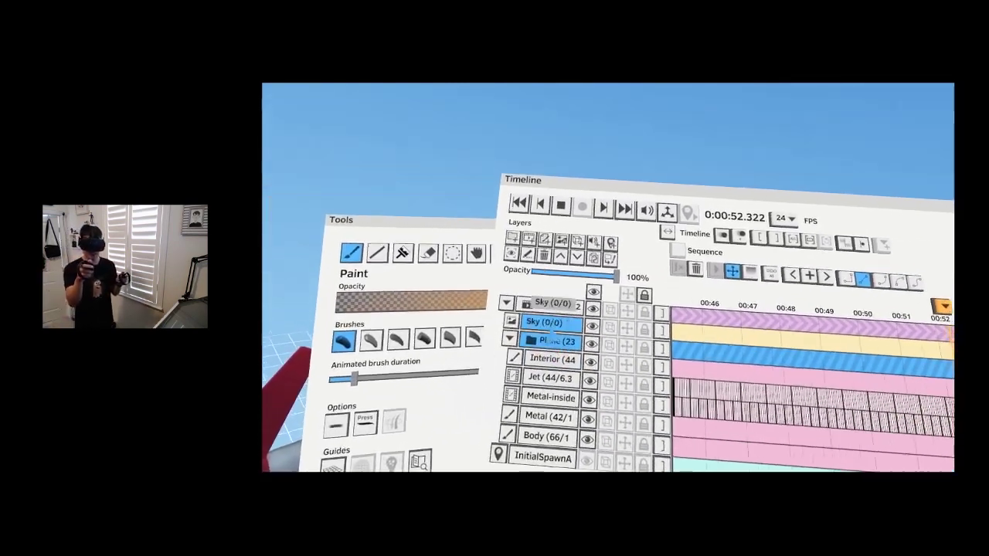
{"action": "double_click", "coordinate": [544, 330]}
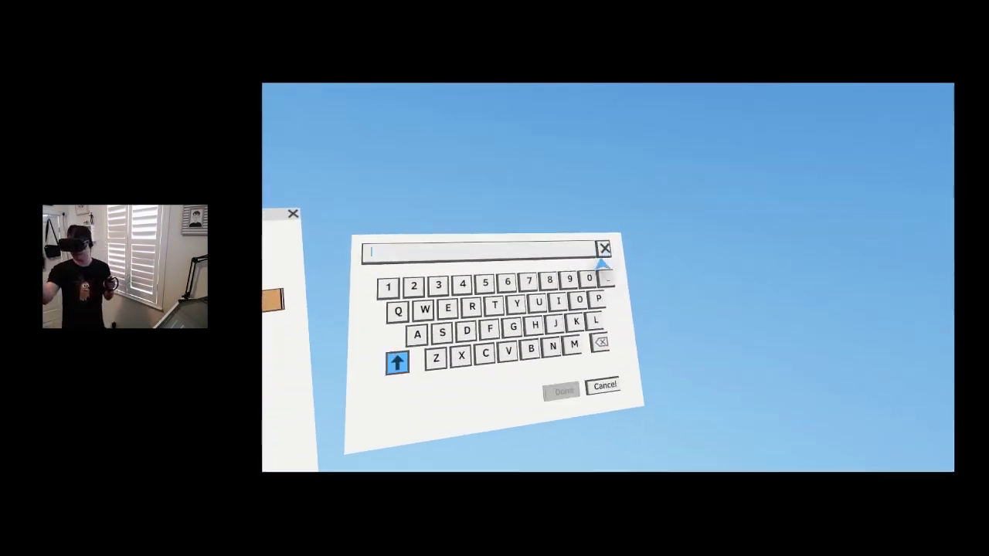
{"action": "left_click", "coordinate": [614, 413]}
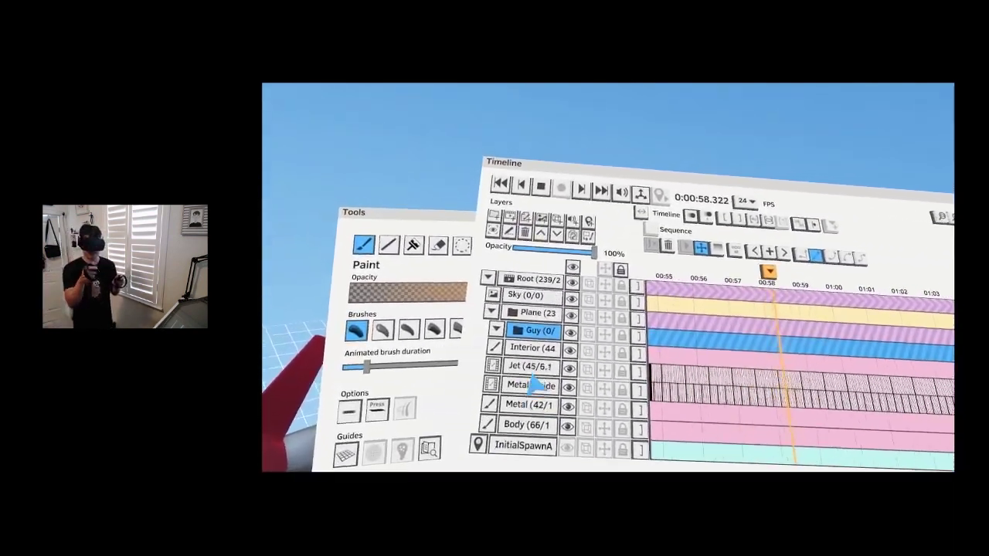
- Add a paint layer inside the Guy group and paint a thick tan C-shaped stroke behind the plane
{"action": "left_click", "coordinate": [517, 219]}
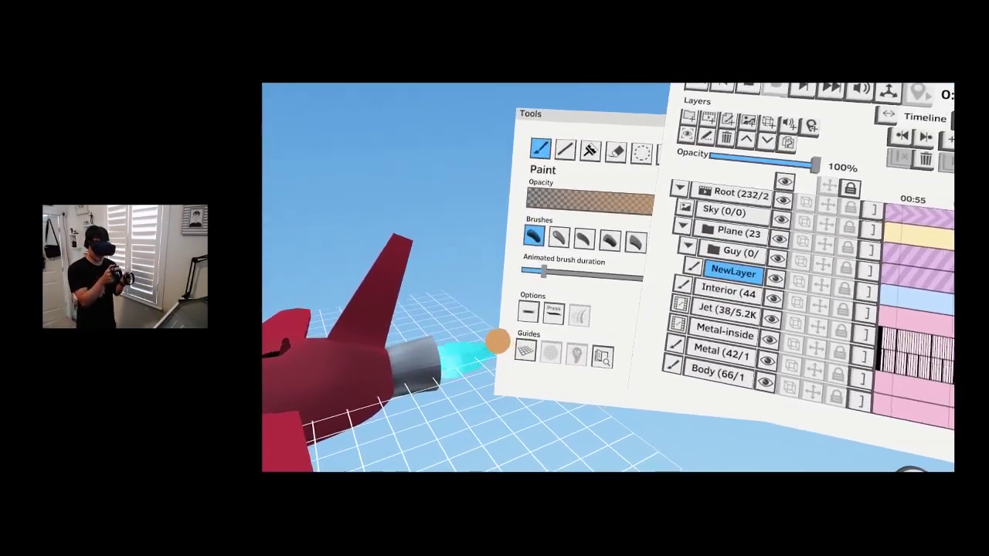
{"action": "left_click_drag", "start_coordinate": [428, 387], "coordinate": [499, 404]}
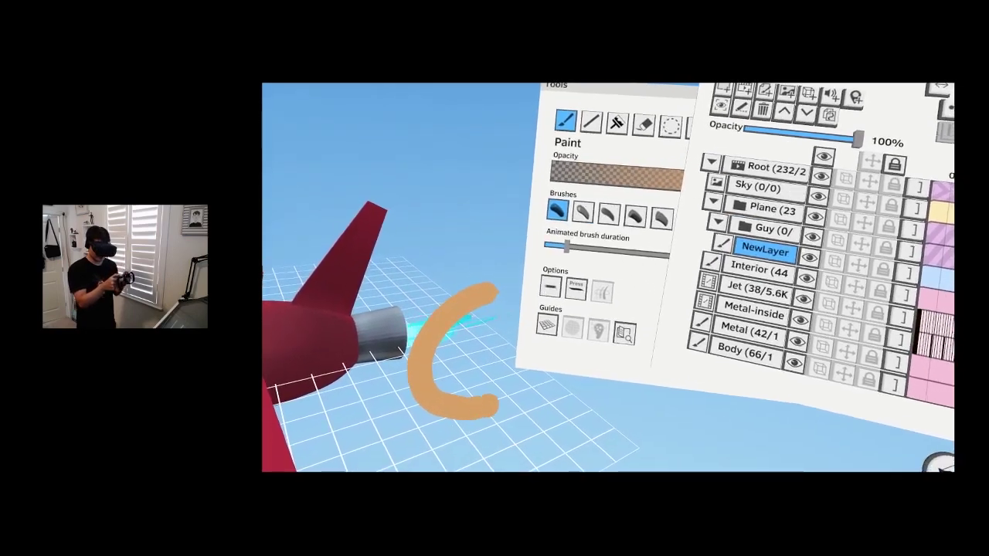
- Select the C-shaped stroke and duplicate it repeatedly around its vertical axis to form a closed, rounded head shape
{"action": "key", "text": "s"}
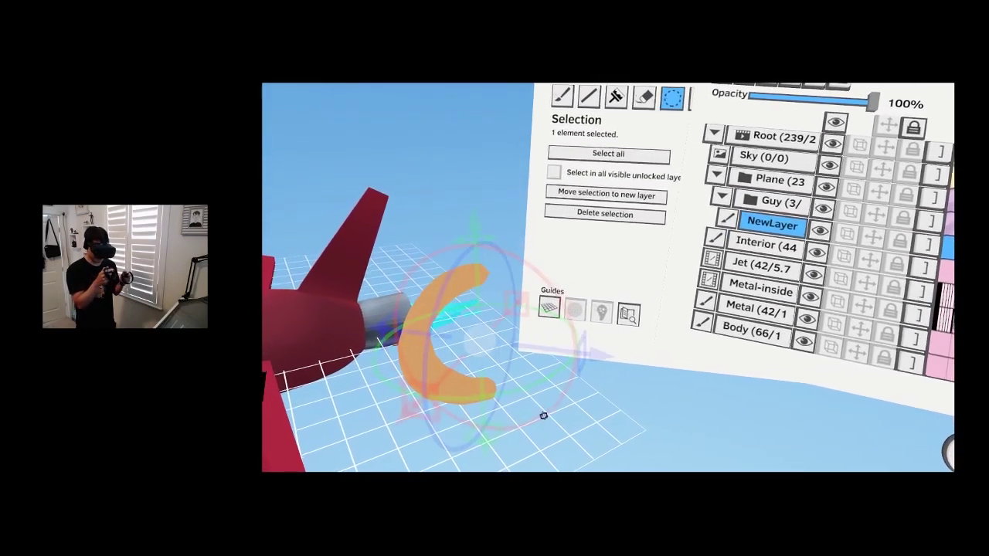
{"action": "key", "text": "ctrl+d"}
{"action": "key", "text": "ctrl+d"}
{"action": "key", "text": "ctrl+d"}
{"action": "key", "text": "ctrl+d"}
{"action": "key", "text": "ctrl+d"}
{"action": "key", "text": "ctrl+d"}
{"action": "key", "text": "ctrl+d"}
{"action": "key", "text": "ctrl+d"}
{"action": "key", "text": "ctrl+d"}
{"action": "key", "text": "ctrl+d"}
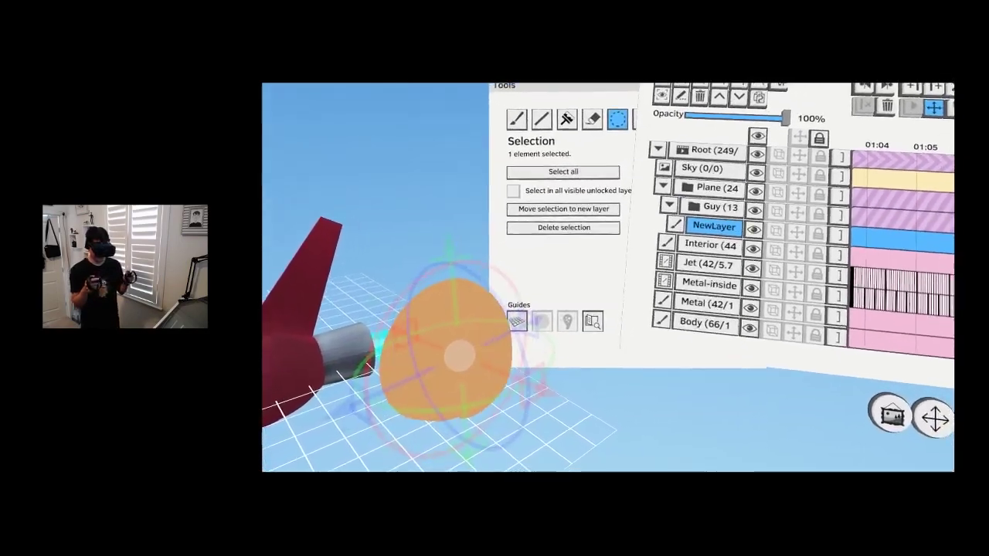
{"action": "key", "text": "ctrl+d"}
{"action": "key", "text": "ctrl+d"}
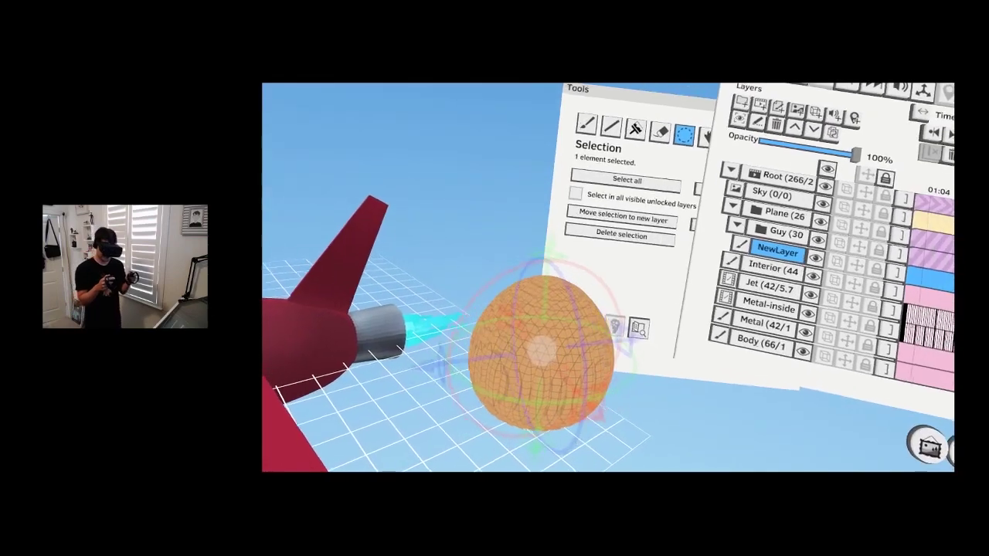
{"action": "key", "text": "Escape"}
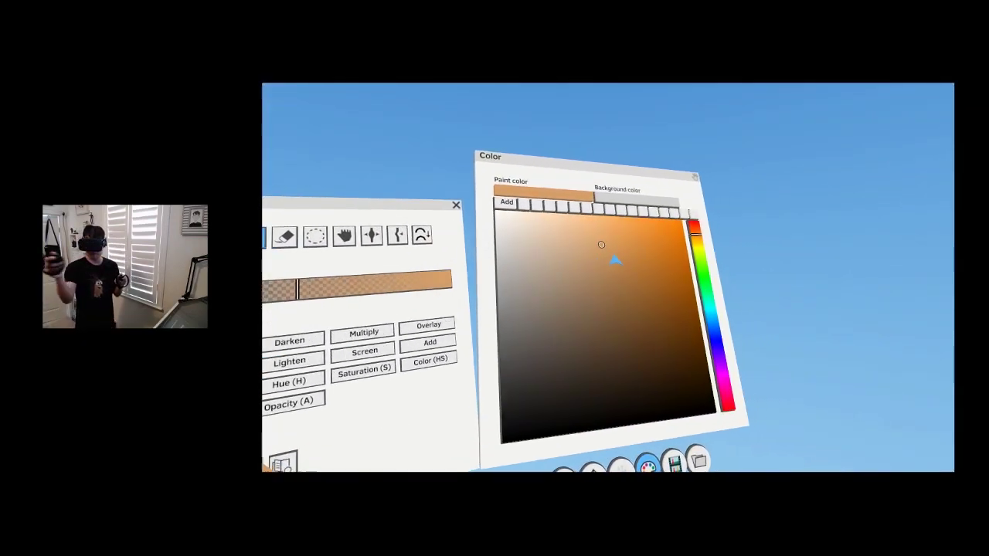
- Colorize the head shape with a reddish tan in Normal (RGB) mode and lower the Colorize strength
{"action": "left_click", "coordinate": [617, 258]}
{"action": "left_click", "coordinate": [694, 228]}
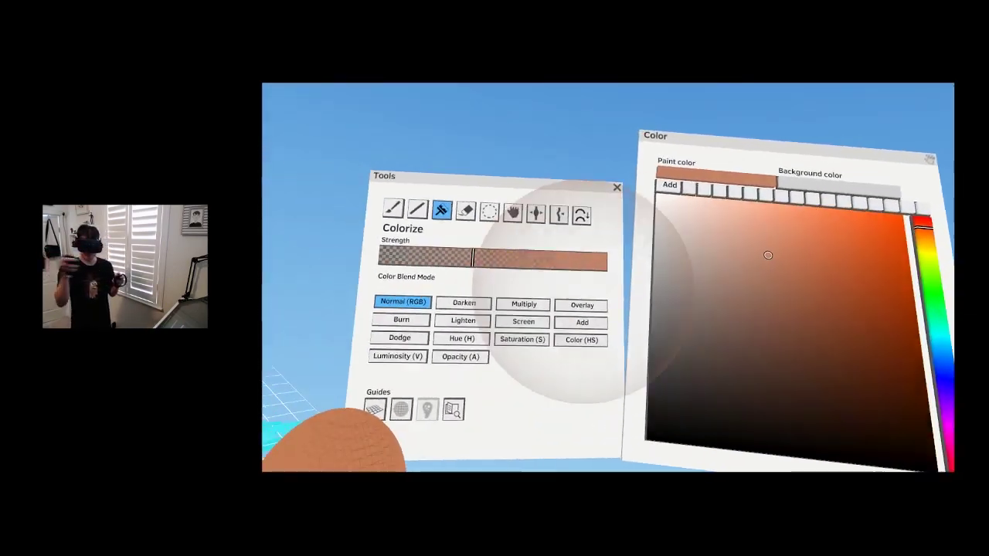
{"action": "left_click", "coordinate": [424, 257]}
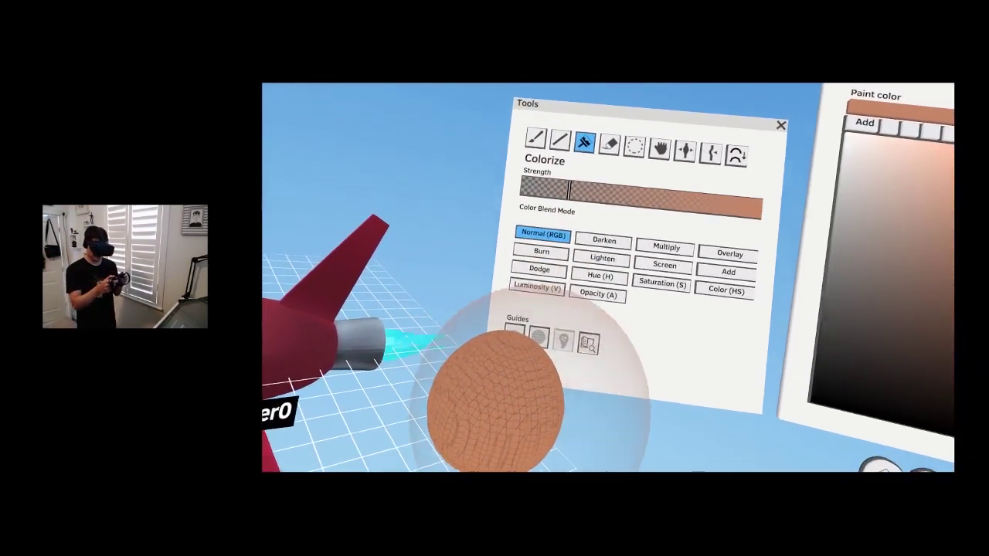
- Duplicate the rounded head shape, place one copy above the other, and colorize the lower one dark brown
{"action": "key", "text": "s"}
{"action": "mouse_move", "coordinate": [536, 335]}
{"action": "left_mouse_down"}
{"action": "mouse_move", "coordinate": [513, 397]}
{"action": "mouse_move", "coordinate": [516, 256]}
{"action": "left_mouse_up"}
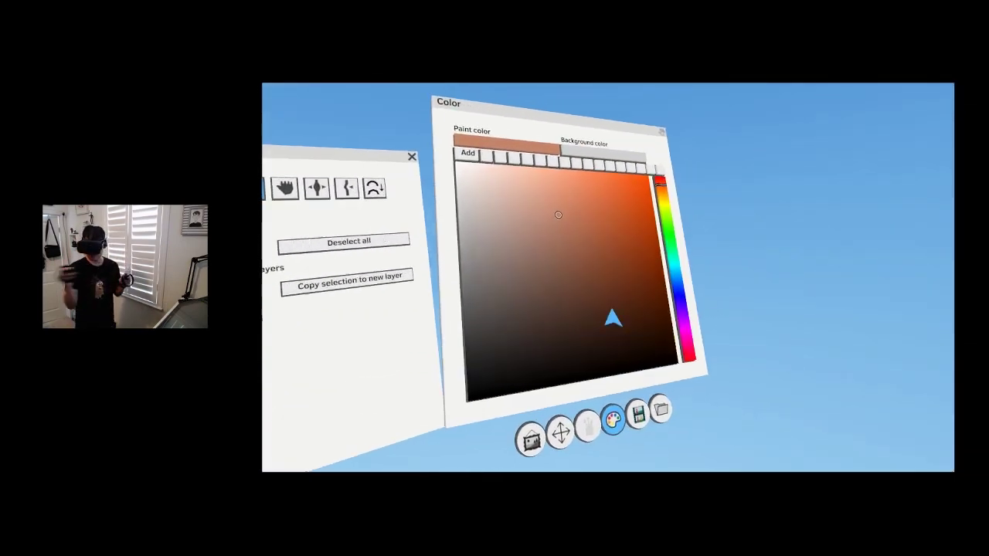
{"action": "left_click", "coordinate": [634, 323]}
{"action": "left_click", "coordinate": [611, 198]}
{"action": "left_click_drag", "start_coordinate": [490, 357], "coordinate": [503, 356]}
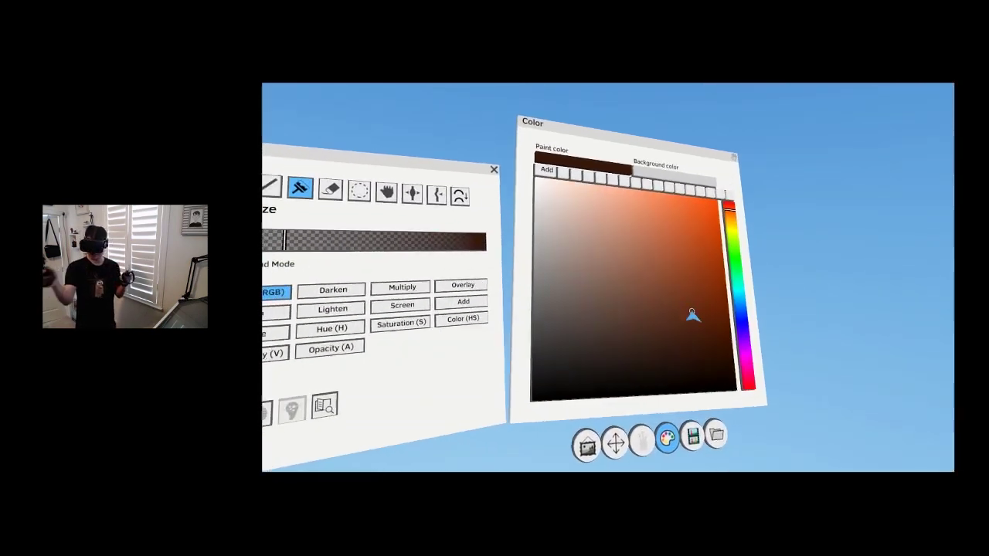
{"action": "left_click", "coordinate": [691, 314]}
{"action": "mouse_move", "coordinate": [503, 314]}
{"action": "left_mouse_down"}
{"action": "mouse_move", "coordinate": [490, 298]}
{"action": "mouse_move", "coordinate": [486, 371]}
{"action": "left_mouse_up"}
{"action": "left_click", "coordinate": [571, 251]}
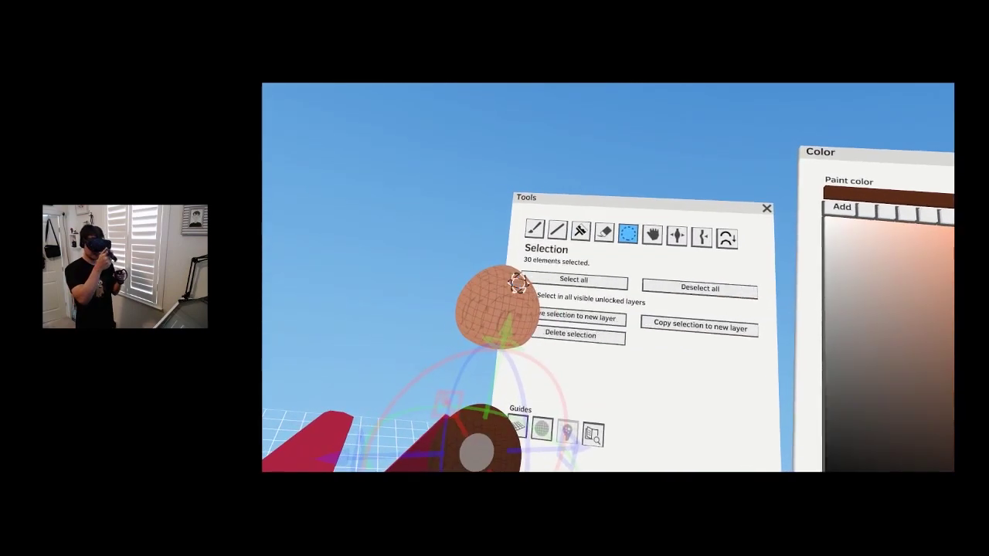
- Select the skin-colored head shape, then flatten and tilt it above the brown shape
{"action": "left_click", "coordinate": [580, 235]}
{"action": "left_click", "coordinate": [615, 244]}
{"action": "left_click_drag", "start_coordinate": [473, 283], "coordinate": [464, 332]}
{"action": "left_click", "coordinate": [587, 268]}
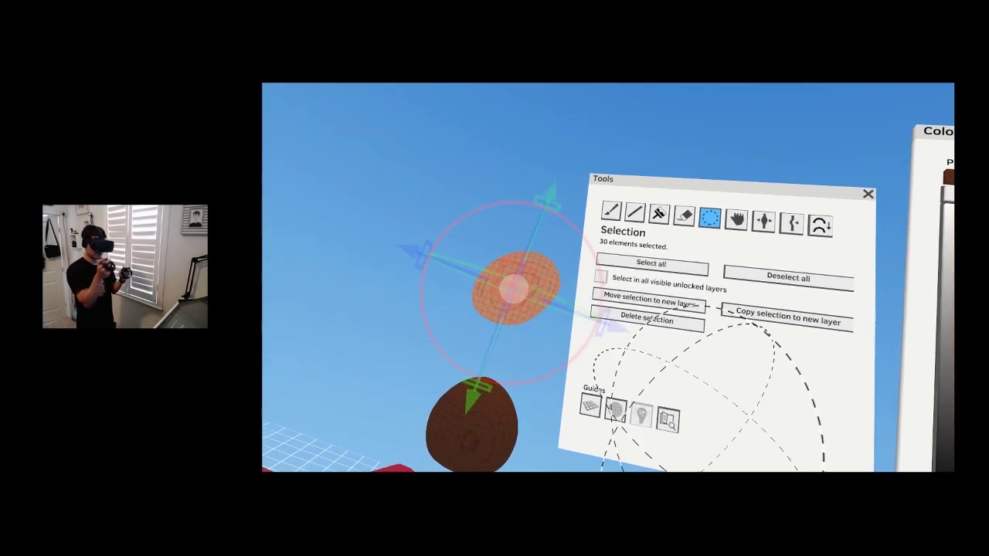
- Select the dark brown shape below the head, stretch it into a taller body and reposition it
{"action": "left_click", "coordinate": [461, 332]}
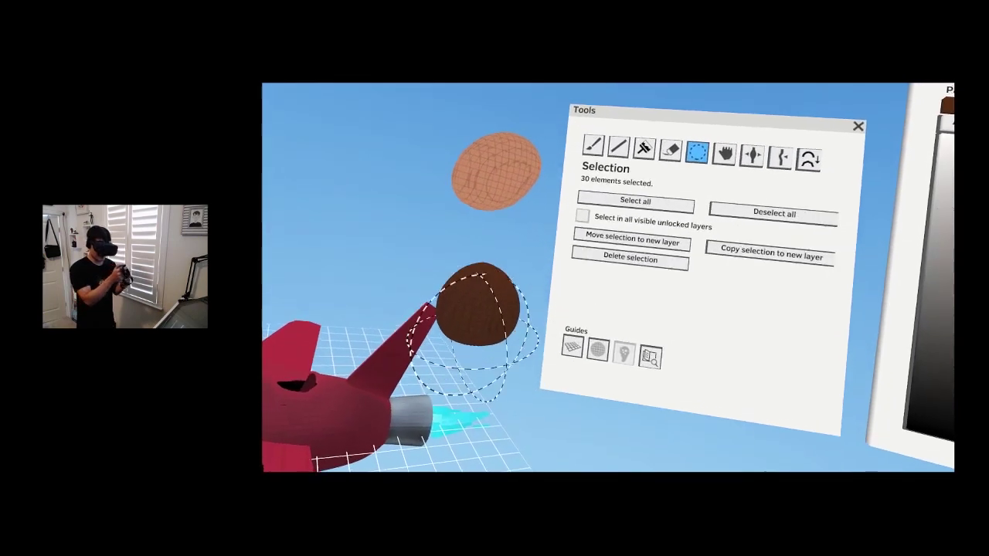
{"action": "left_click_drag", "start_coordinate": [488, 323], "coordinate": [484, 370]}
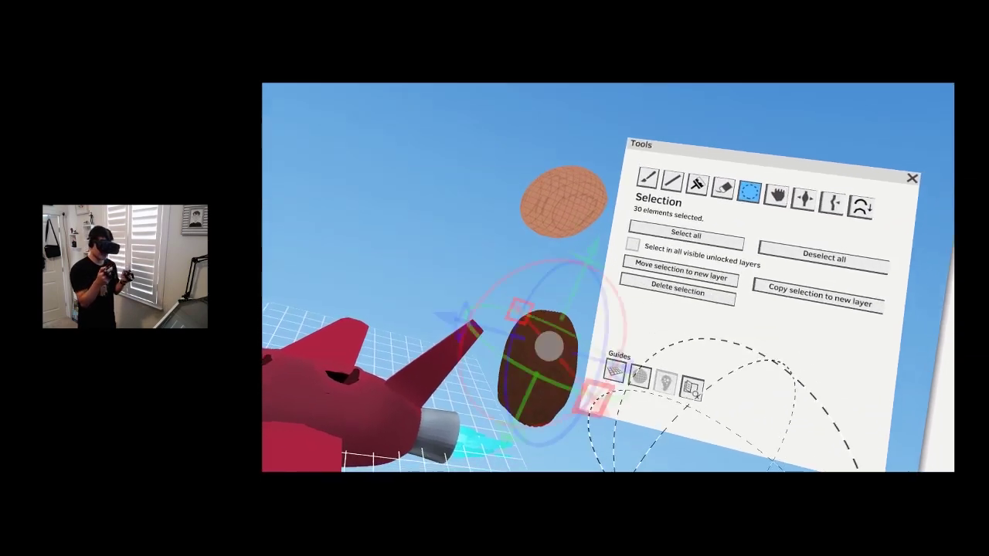
{"action": "left_click", "coordinate": [512, 379]}
{"action": "left_click_drag", "start_coordinate": [512, 360], "coordinate": [479, 341]}
{"action": "left_click", "coordinate": [547, 268]}
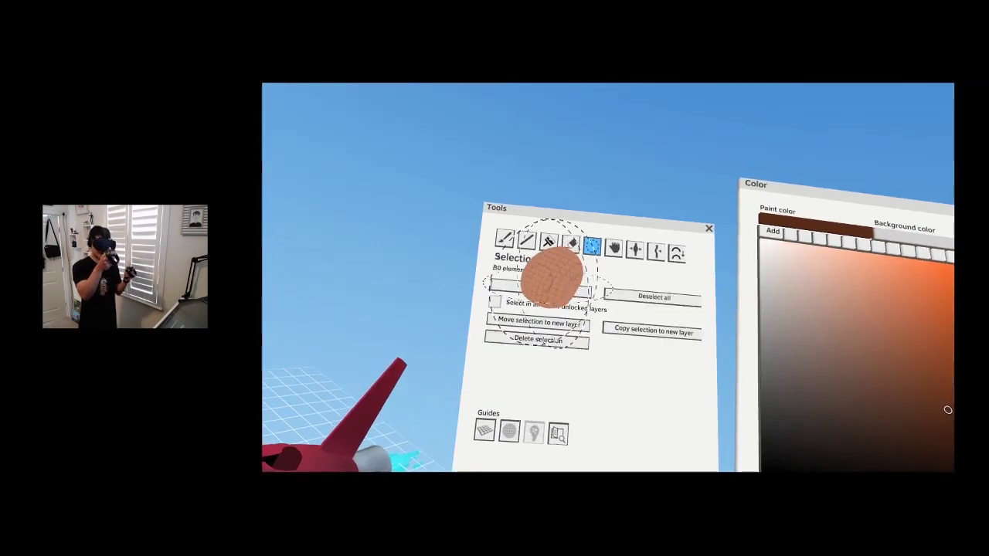
- Position the skin-colored head just above the brown body in the front cockpit, adjusting its placement and tilt, and clear the selection
{"action": "left_click_drag", "start_coordinate": [567, 287], "coordinate": [474, 290]}
{"action": "key", "text": "Escape"}
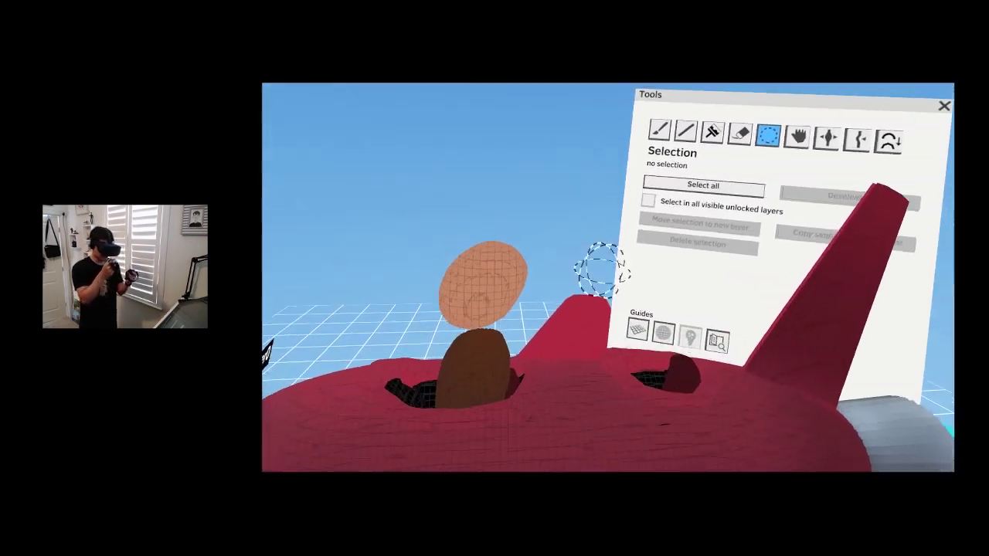
{"action": "left_click", "coordinate": [493, 301]}
{"action": "left_click_drag", "start_coordinate": [508, 315], "coordinate": [487, 335]}
{"action": "key", "text": "Escape"}
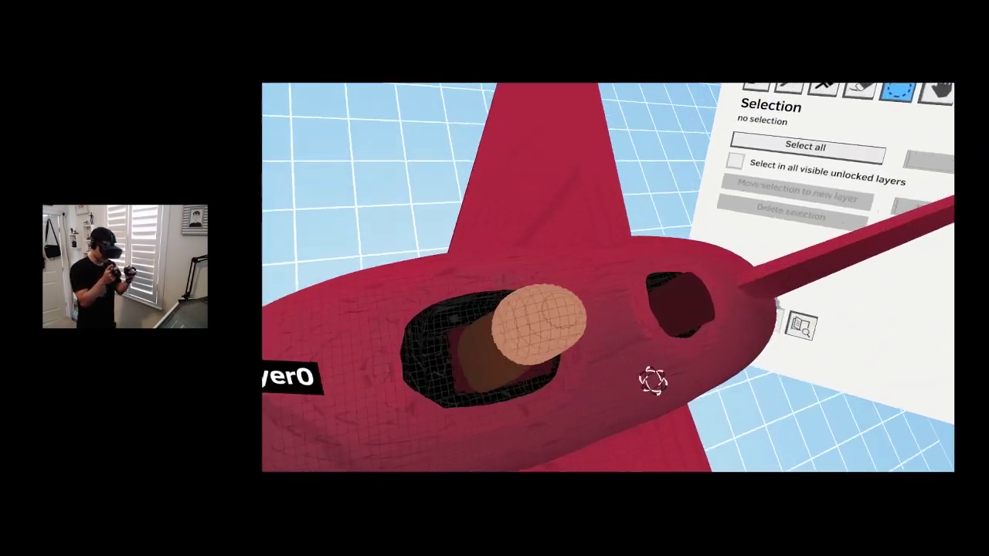
{"action": "left_click", "coordinate": [532, 323]}
{"action": "mouse_move", "coordinate": [510, 341]}
{"action": "left_mouse_down"}
{"action": "mouse_move", "coordinate": [519, 340]}
{"action": "mouse_move", "coordinate": [500, 344]}
{"action": "left_mouse_up"}
{"action": "key", "text": "Escape"}
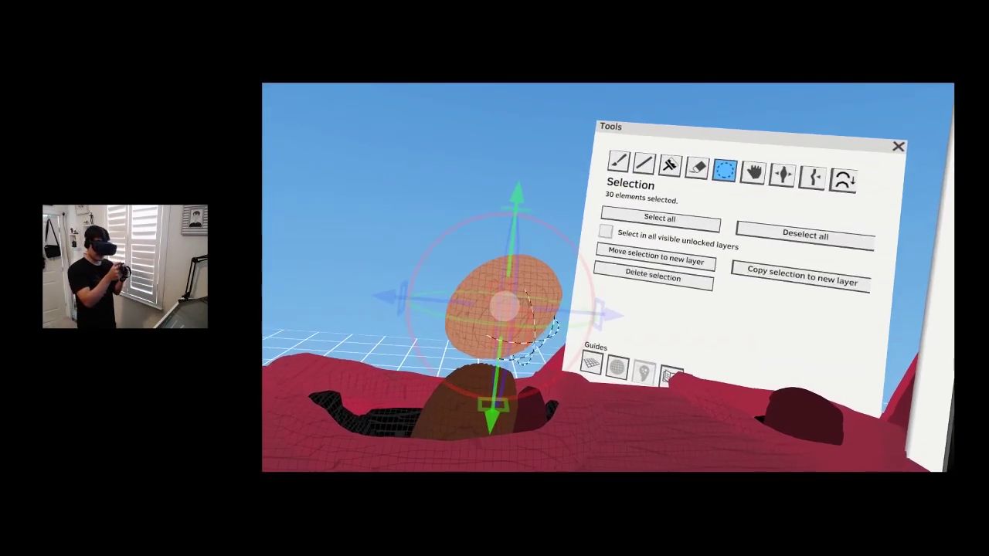
{"action": "left_click", "coordinate": [782, 244]}
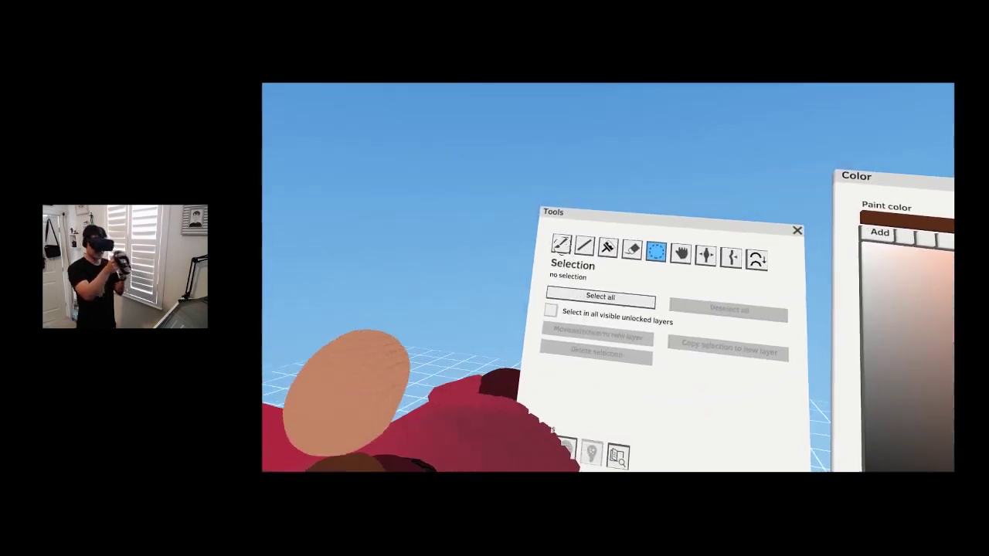
- Paint a skin-colored ear on the side of the head and duplicate it onto the opposite side
{"action": "left_click", "coordinate": [560, 243]}
{"action": "left_click", "coordinate": [498, 259]}
{"action": "mouse_move", "coordinate": [483, 293]}
{"action": "left_mouse_down"}
{"action": "mouse_move", "coordinate": [503, 270]}
{"action": "mouse_move", "coordinate": [456, 330]}
{"action": "mouse_move", "coordinate": [474, 299]}
{"action": "left_mouse_up"}
{"action": "key", "text": "s"}
{"action": "left_click", "coordinate": [515, 311]}
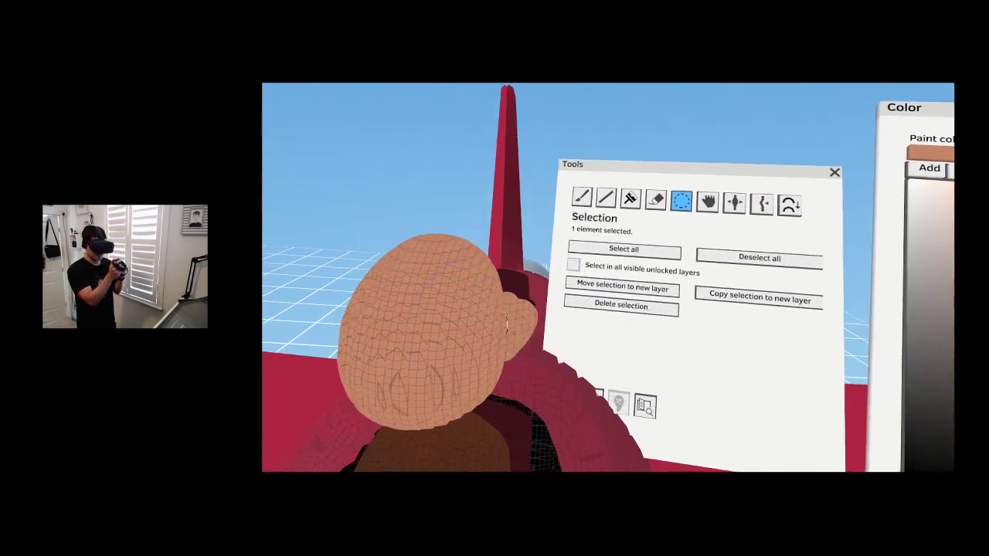
{"action": "left_click", "coordinate": [696, 311]}
{"action": "left_click", "coordinate": [551, 270]}
{"action": "left_click", "coordinate": [614, 284]}
- Set the paint color to a dark reddish brown
{"action": "left_click", "coordinate": [676, 262]}
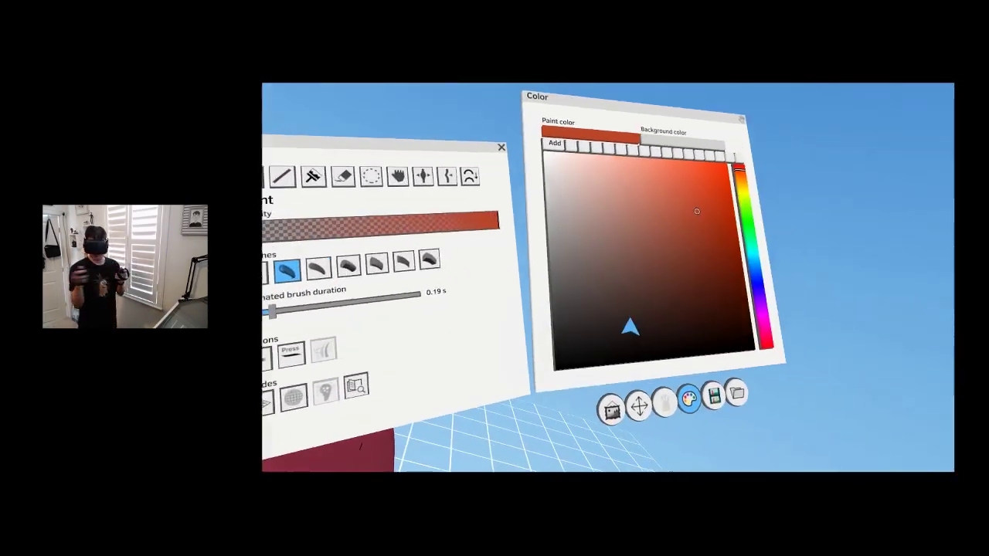
{"action": "left_click", "coordinate": [678, 329]}
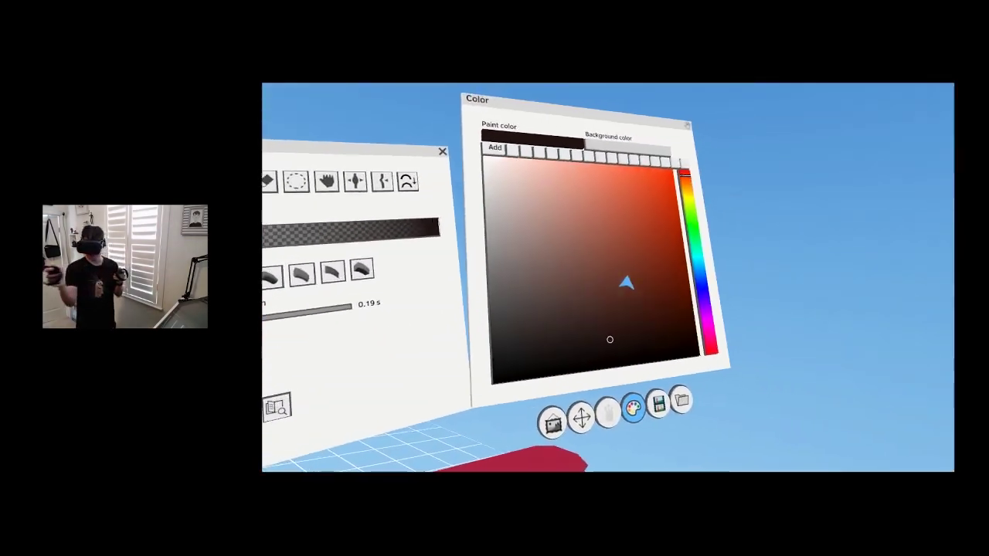
{"action": "left_click", "coordinate": [638, 297]}
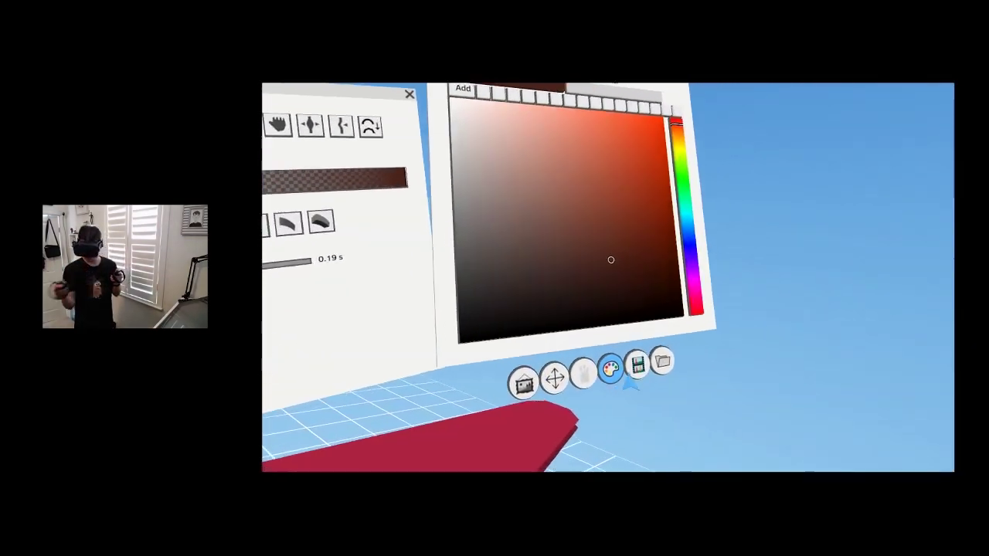
- Move the head and ears to their own layer inside a new group named Head within the Guy group
{"action": "left_click", "coordinate": [638, 364]}
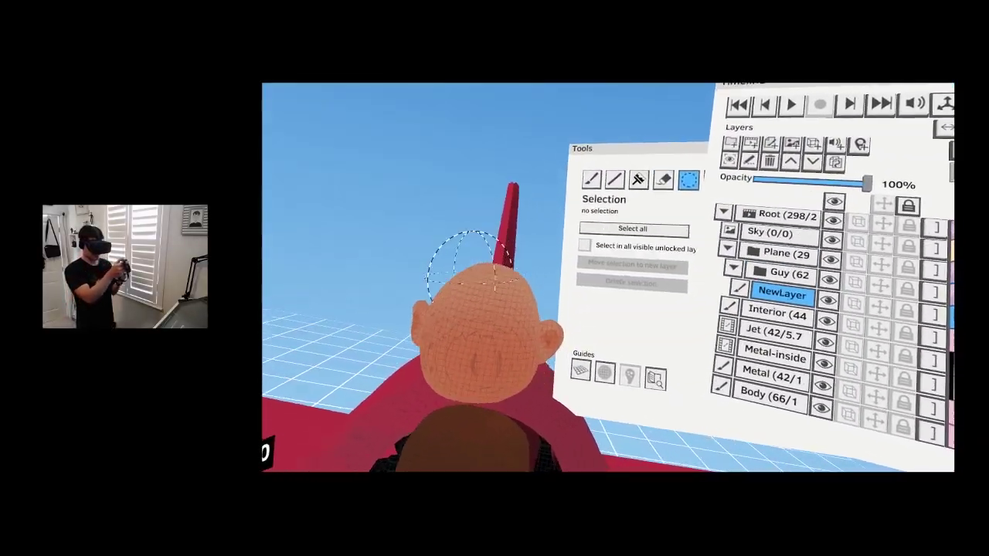
{"action": "left_click_drag", "start_coordinate": [497, 275], "coordinate": [514, 284]}
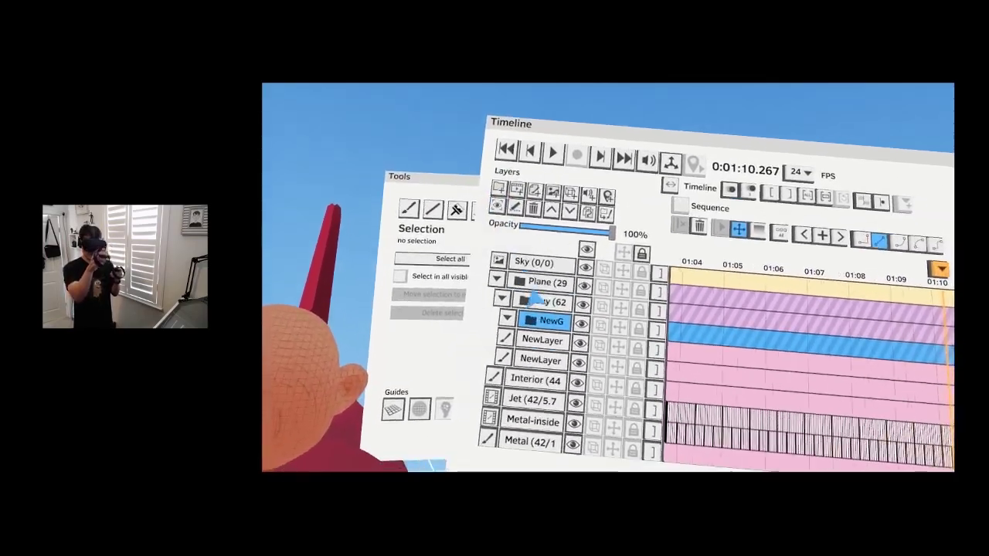
{"action": "left_click", "coordinate": [540, 340]}
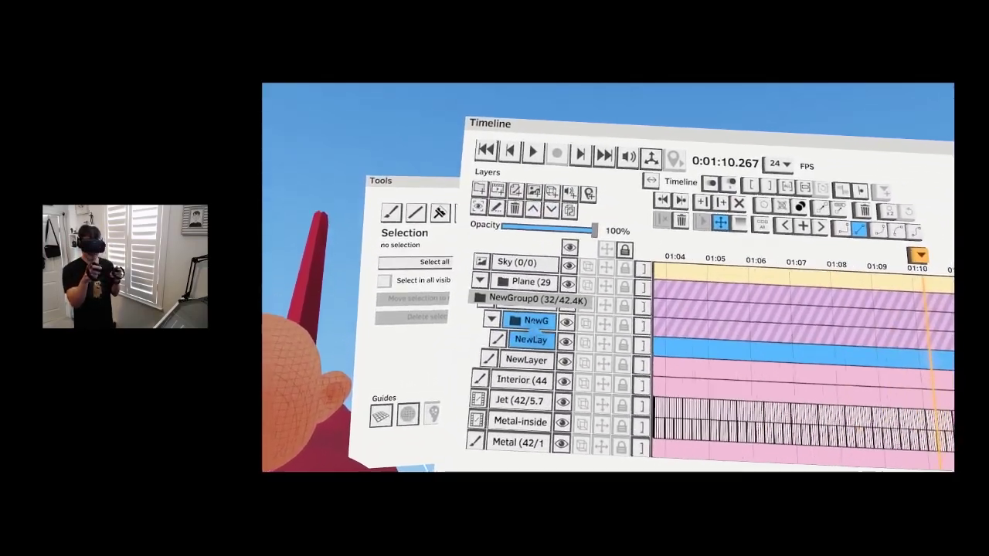
{"action": "double_click", "coordinate": [532, 320]}
{"action": "left_click", "coordinate": [601, 238]}
{"action": "type", "text": "Head"}
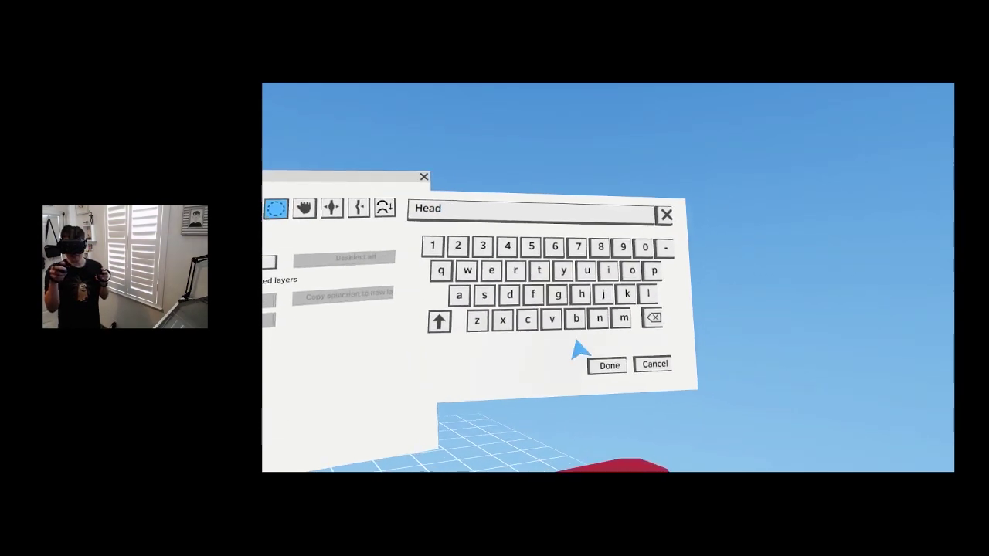
{"action": "left_click", "coordinate": [607, 364]}
- Rename the layer inside the Head group as Skin and return the timeline to the first frame
{"action": "double_click", "coordinate": [497, 329]}
{"action": "left_click", "coordinate": [667, 241]}
{"action": "type", "text": "Ski"}
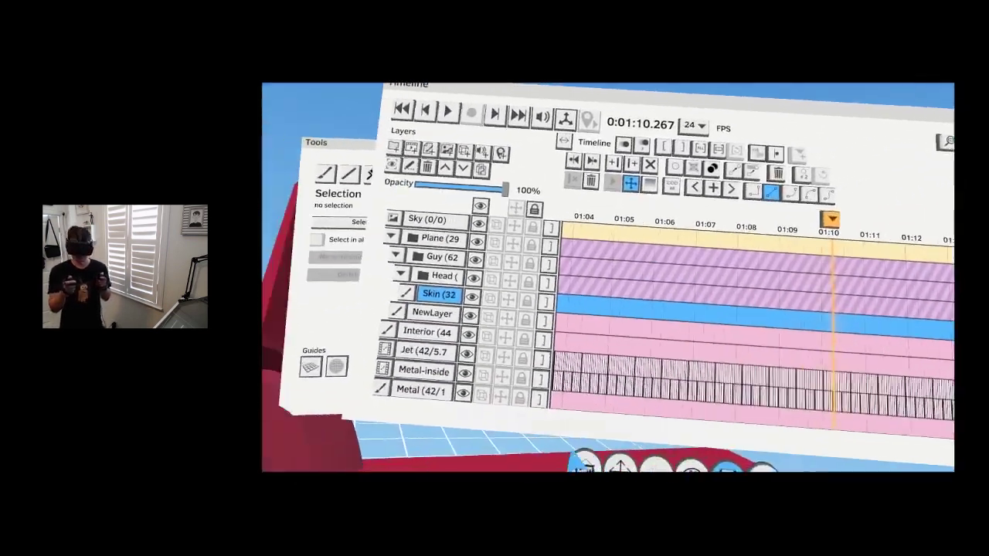
{"action": "left_click", "coordinate": [404, 111]}
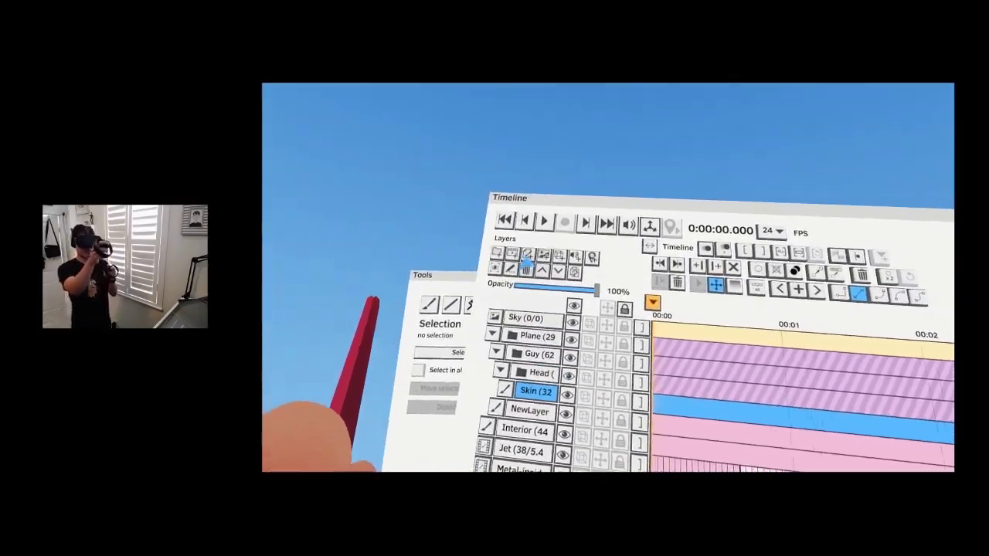
- Try painting dark brown strokes frame by frame on a new animated layer in the Head group
{"action": "left_click", "coordinate": [529, 410]}
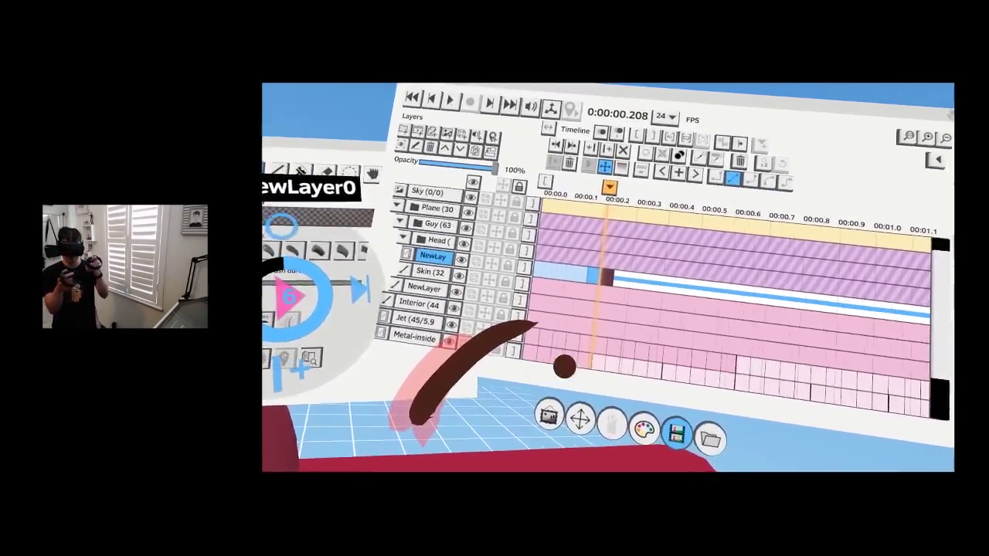
{"action": "left_click_drag", "start_coordinate": [476, 450], "coordinate": [460, 457]}
{"action": "key", "text": "space"}
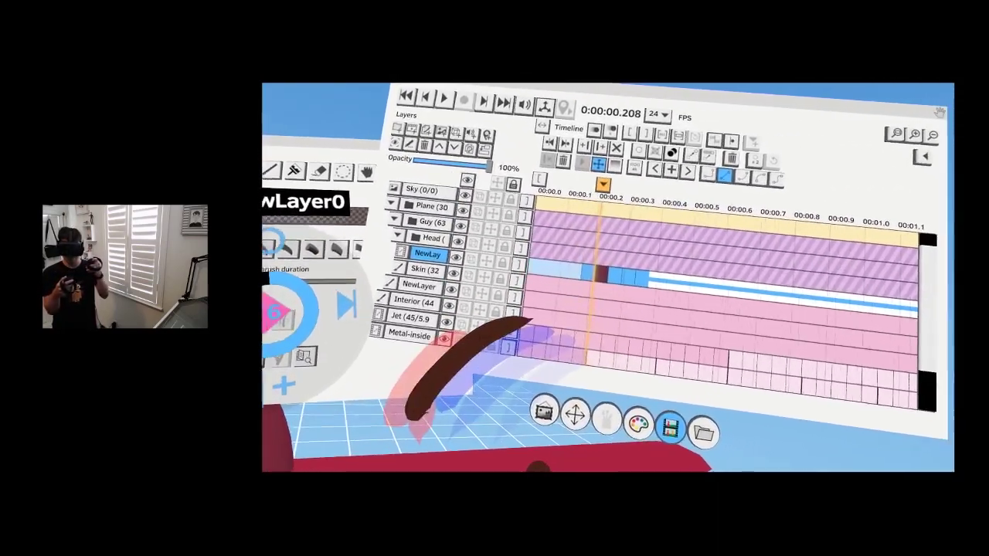
{"action": "key", "text": "Right"}
{"action": "key", "text": "Right"}
{"action": "key", "text": "space"}
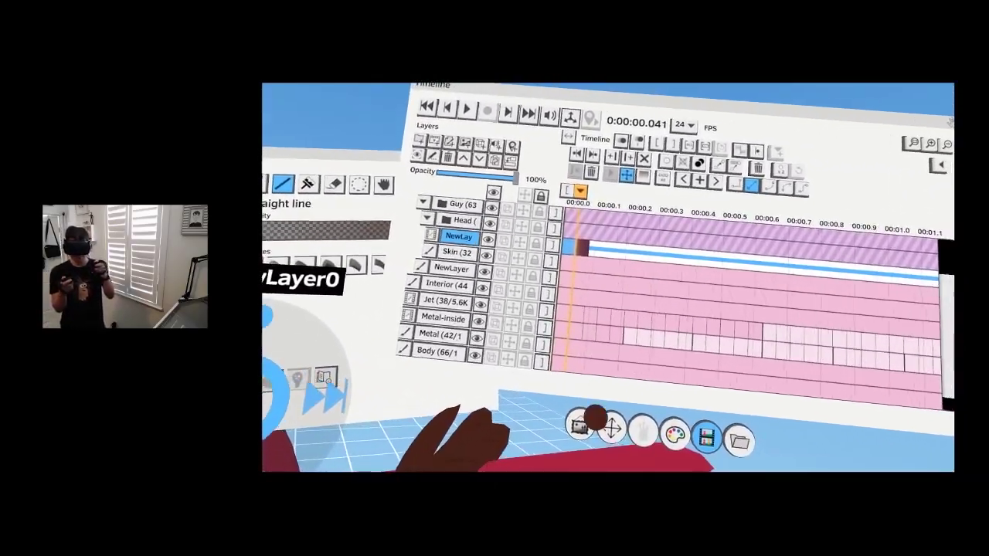
- Try shifting the brown strokes on the second frame of the animated layer, then step through and play the frames
{"action": "key", "text": "s"}
{"action": "left_click", "coordinate": [509, 390]}
{"action": "left_click_drag", "start_coordinate": [503, 404], "coordinate": [541, 409]}
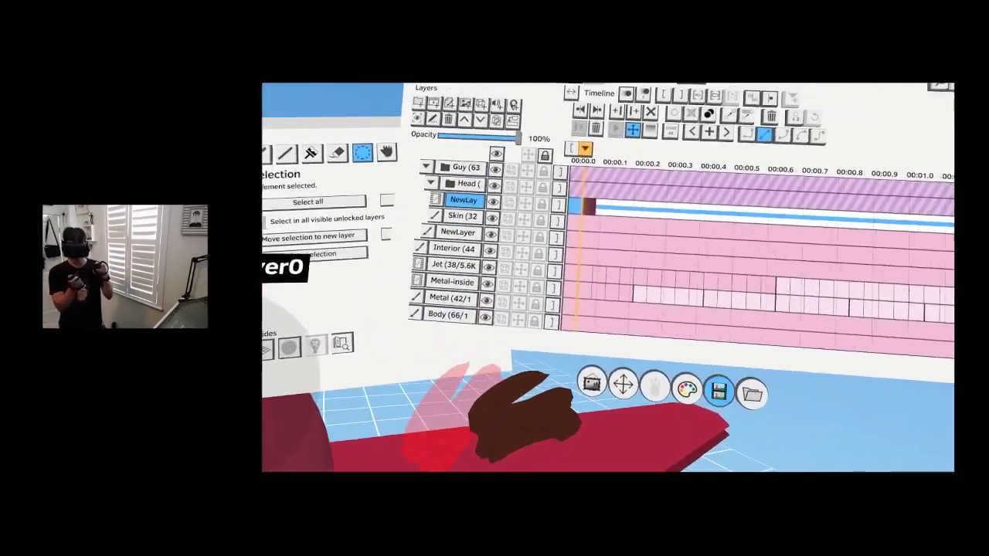
{"action": "key", "text": "Escape"}
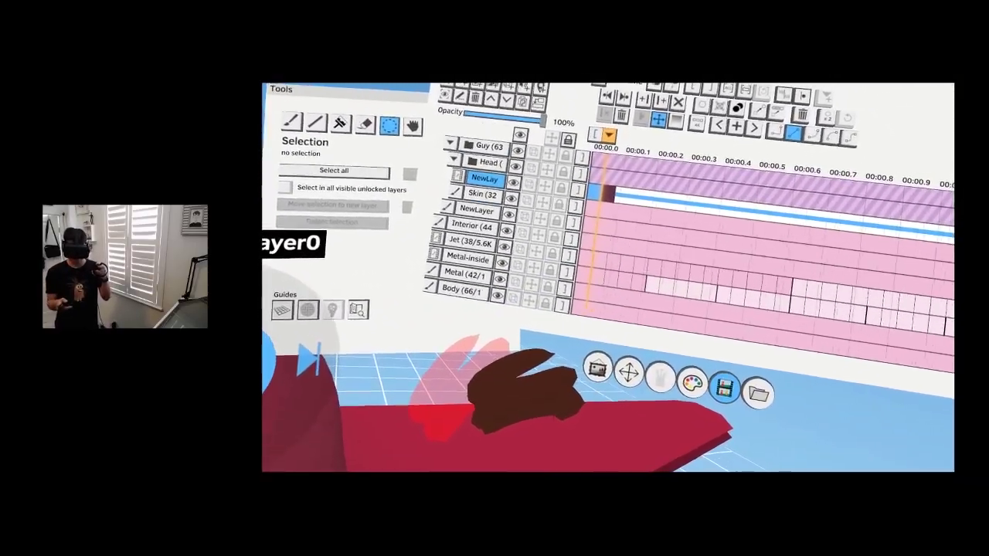
{"action": "key", "text": "Left"}
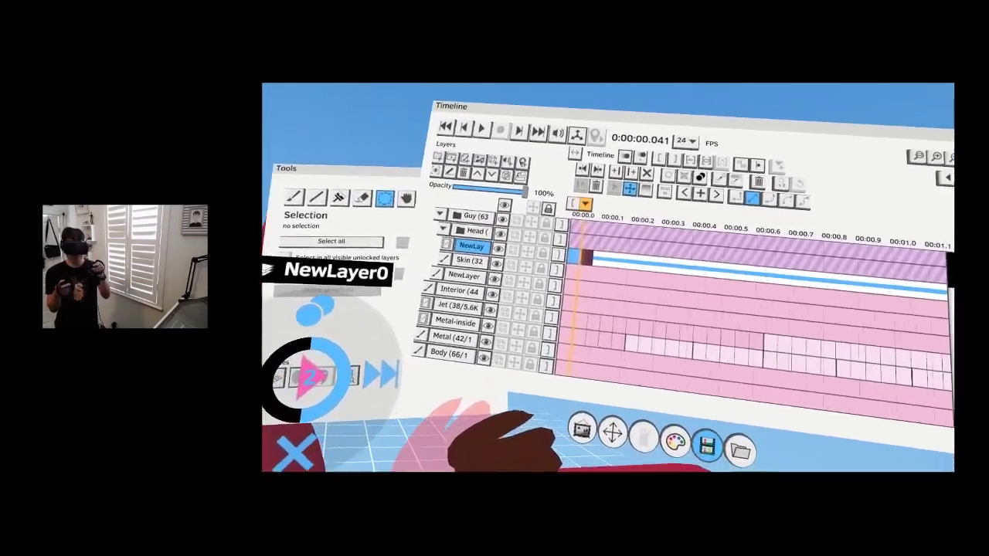
{"action": "key", "text": "Right"}
{"action": "key", "text": "Right"}
{"action": "key", "text": "Right"}
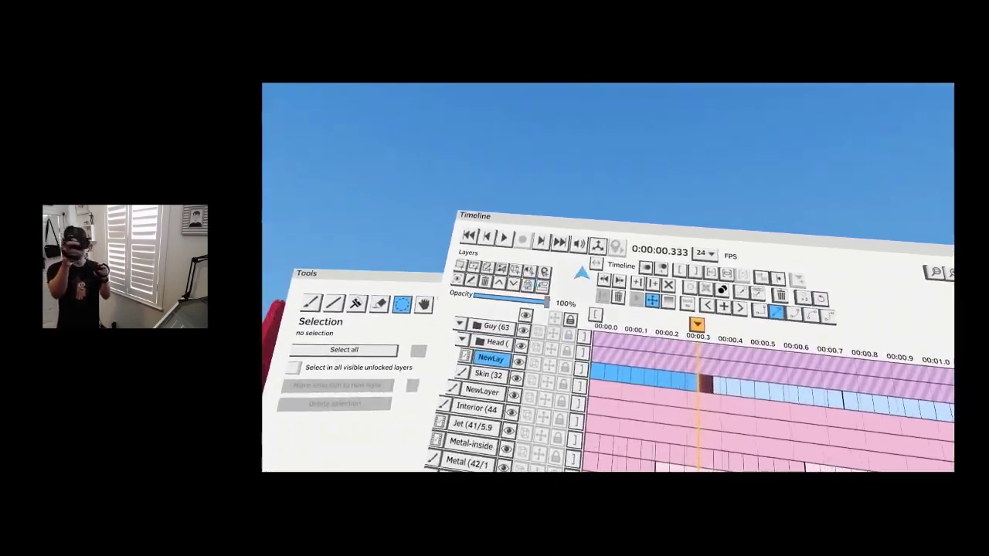
{"action": "key", "text": "space"}
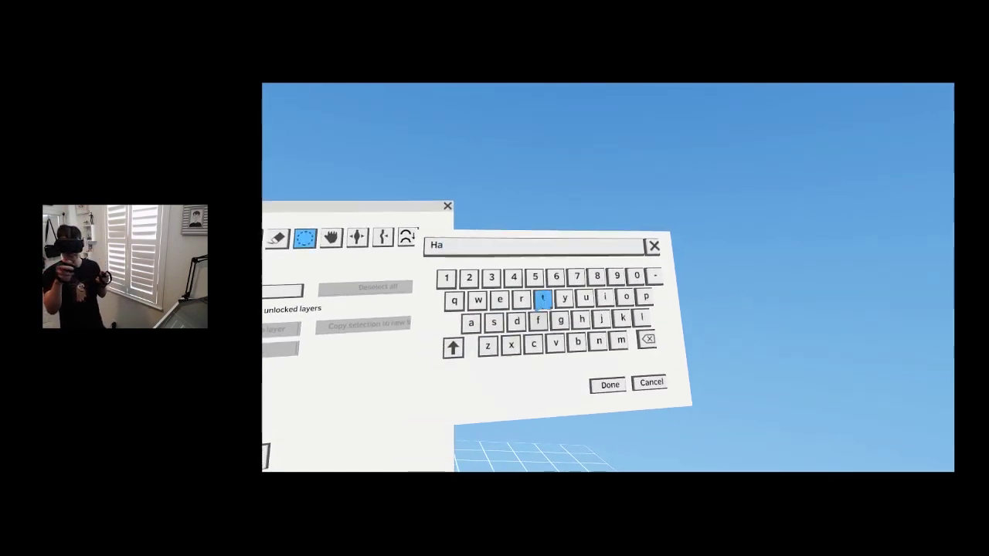
- Name the new paint layer in the Head group Hat and paint a dark brown hat over the top and sides of the head
{"action": "left_click", "coordinate": [609, 367]}
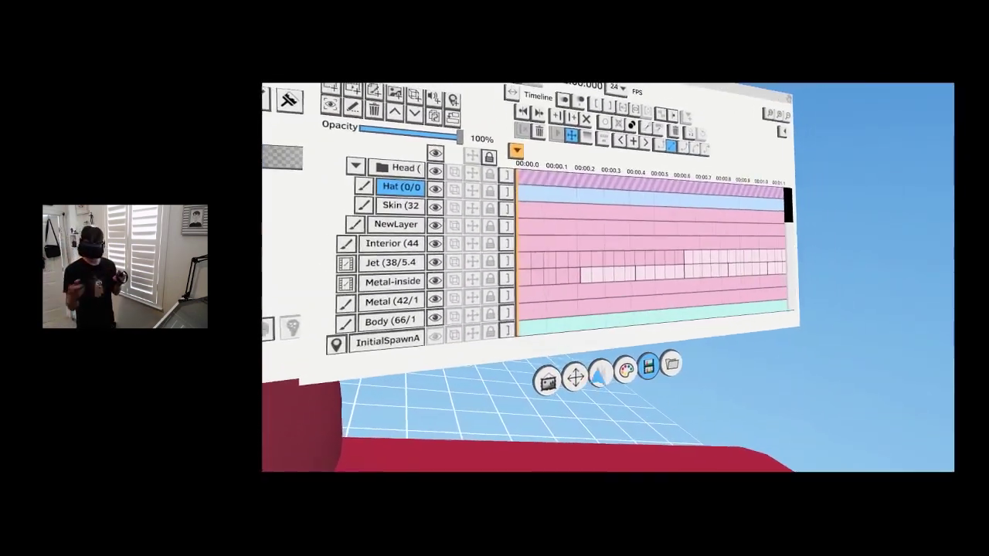
{"action": "left_click", "coordinate": [626, 373]}
{"action": "left_click", "coordinate": [662, 328]}
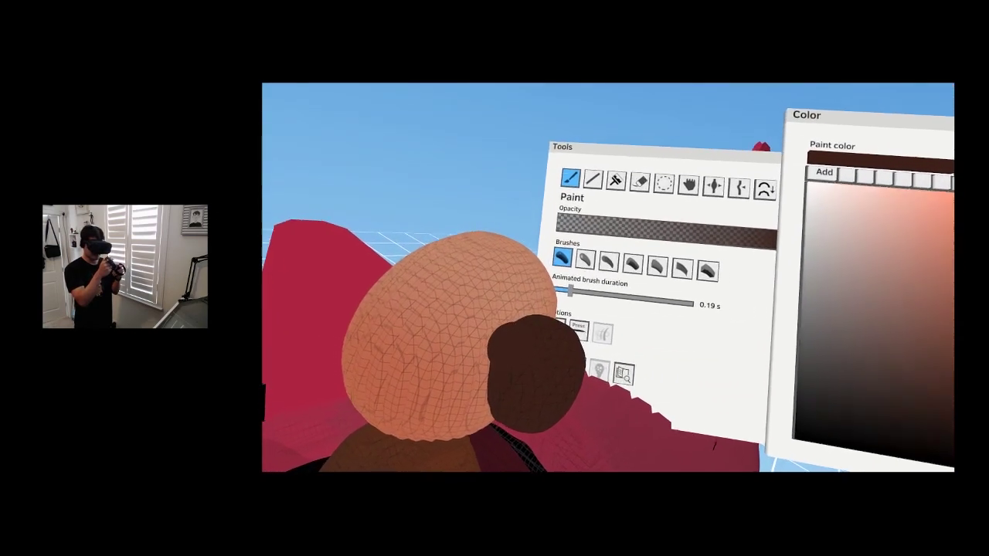
{"action": "mouse_move", "coordinate": [555, 310]}
{"action": "left_mouse_down"}
{"action": "mouse_move", "coordinate": [468, 324]}
{"action": "mouse_move", "coordinate": [453, 358]}
{"action": "left_mouse_up"}
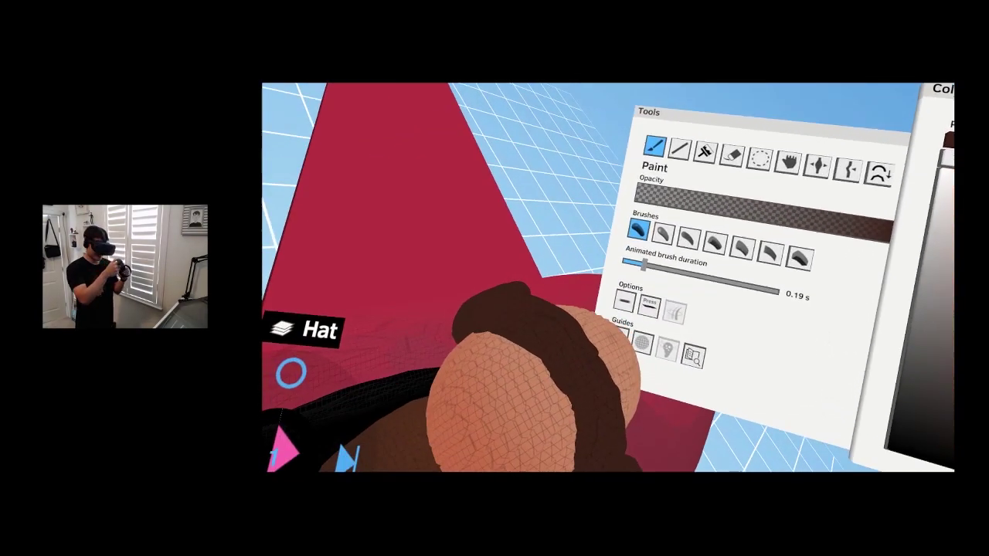
{"action": "mouse_move", "coordinate": [457, 290]}
{"action": "left_mouse_down"}
{"action": "mouse_move", "coordinate": [511, 375]}
{"action": "mouse_move", "coordinate": [483, 352]}
{"action": "left_mouse_up"}
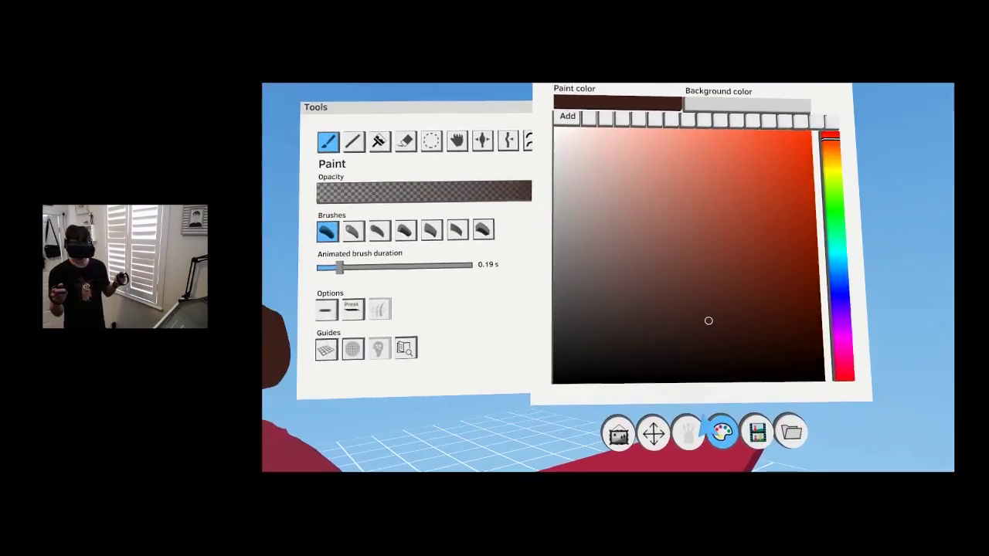
- Add a paint layer named Hair between the Hat and Skin layers in the Head group
{"action": "left_click", "coordinate": [547, 294]}
{"action": "left_click", "coordinate": [656, 408]}
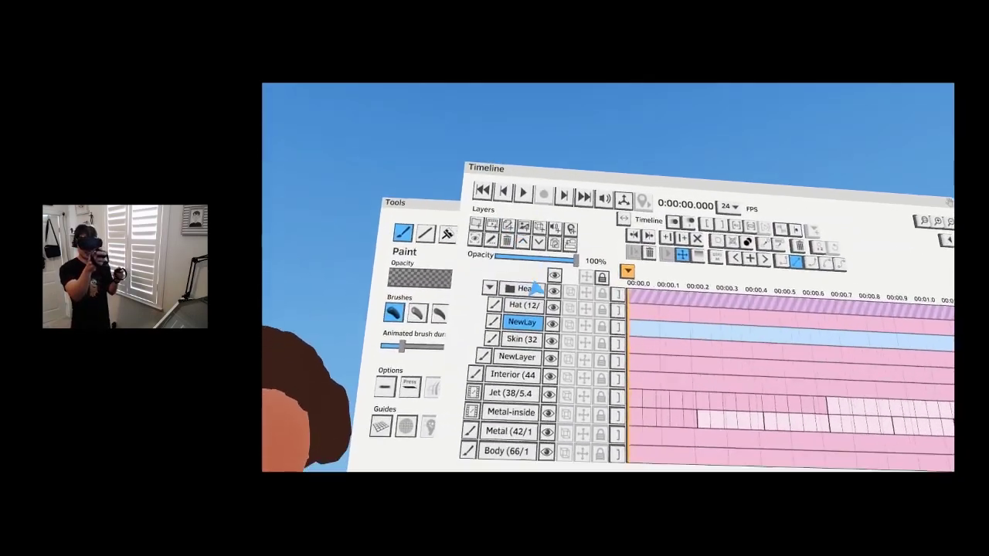
{"action": "left_click", "coordinate": [773, 271]}
{"action": "type", "text": "Hai"}
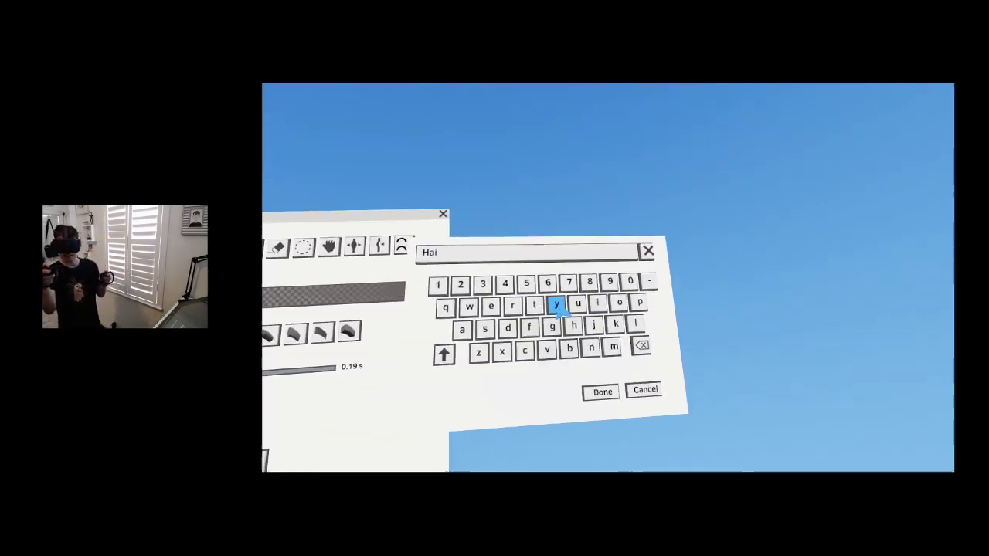
{"action": "left_click", "coordinate": [603, 392]}
- Paint a dark grey eyebrow on the Hair layer, duplicate it to the other side, and add a matching grey moustache
{"action": "left_click", "coordinate": [585, 437]}
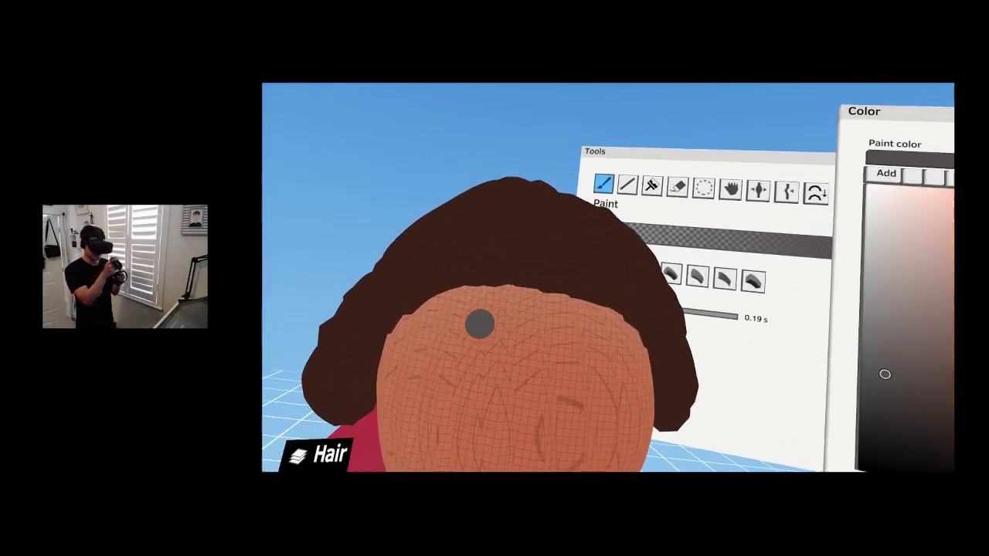
{"action": "left_click_drag", "start_coordinate": [489, 316], "coordinate": [530, 327]}
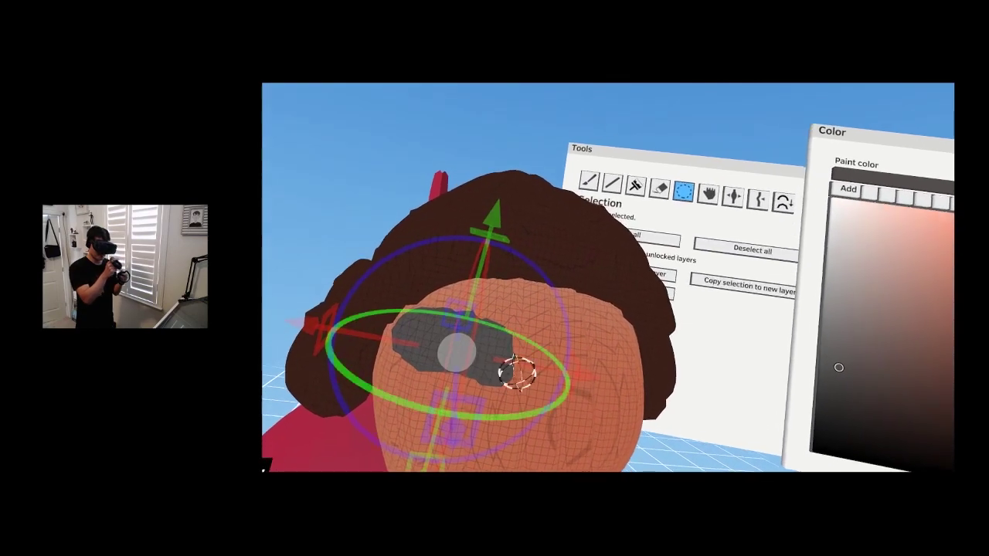
{"action": "left_click", "coordinate": [479, 331]}
{"action": "left_click_drag", "start_coordinate": [437, 345], "coordinate": [538, 348]}
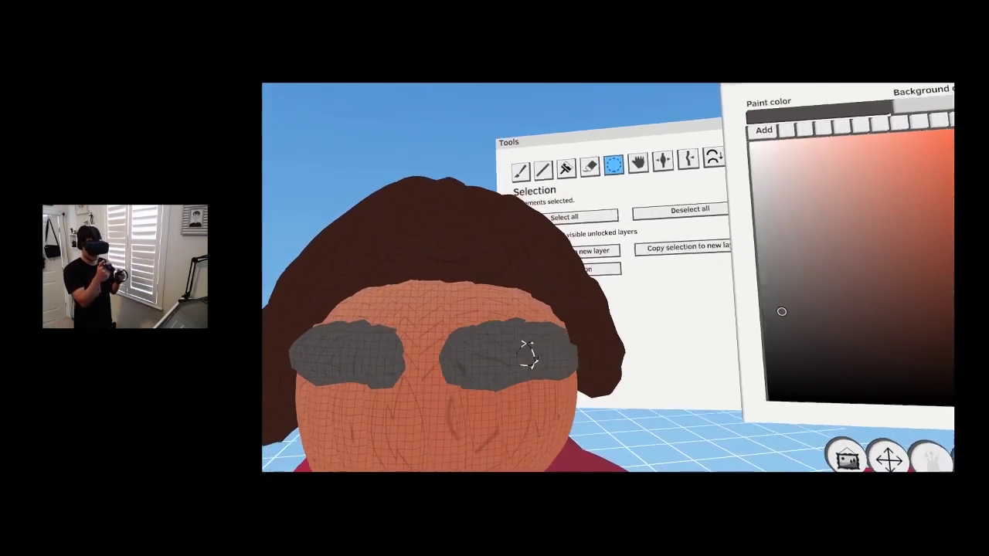
{"action": "left_click_drag", "start_coordinate": [550, 313], "coordinate": [492, 381]}
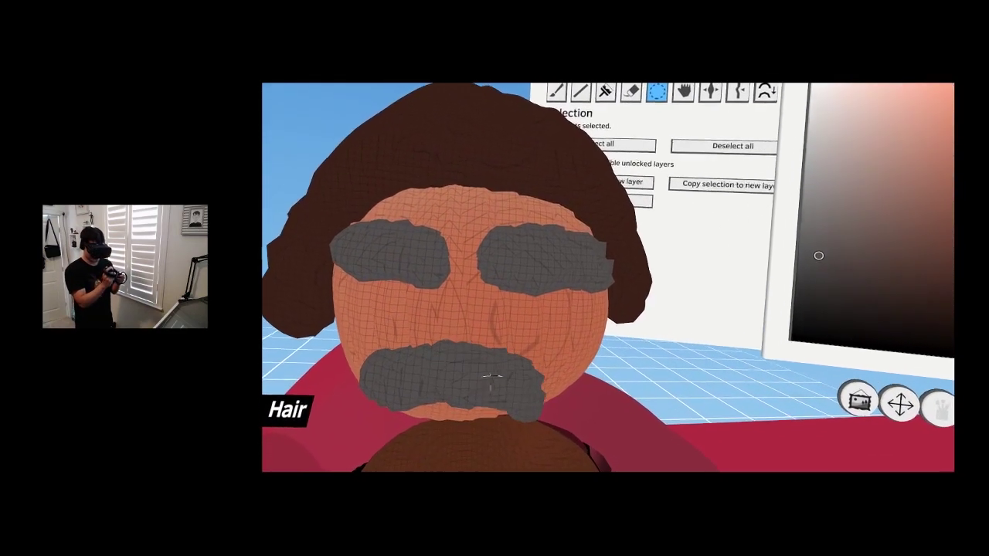
- Paint a large nose in a darker reddish brown on the Skin layer, between the eyebrows and over the moustache
{"action": "left_click", "coordinate": [682, 464]}
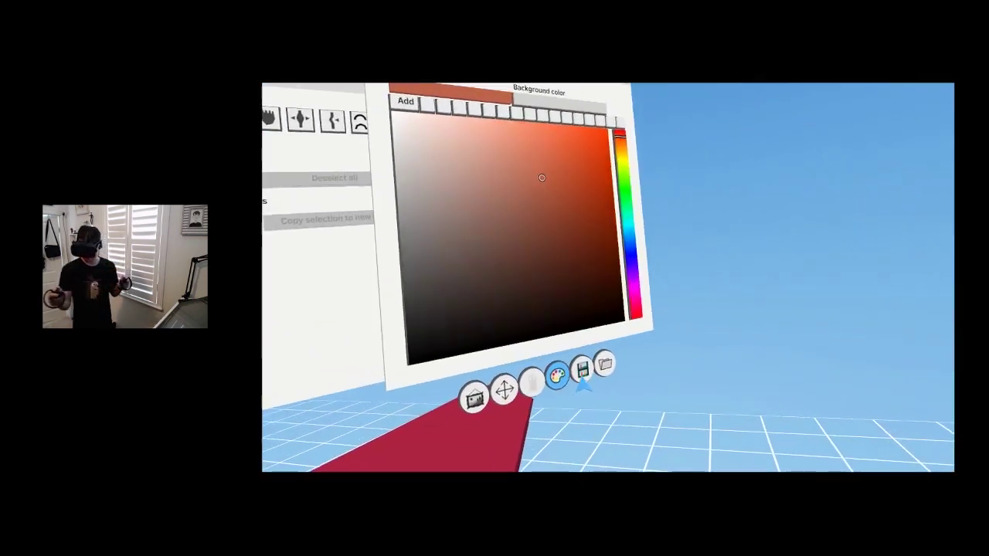
{"action": "left_click", "coordinate": [583, 370]}
{"action": "left_click", "coordinate": [603, 335]}
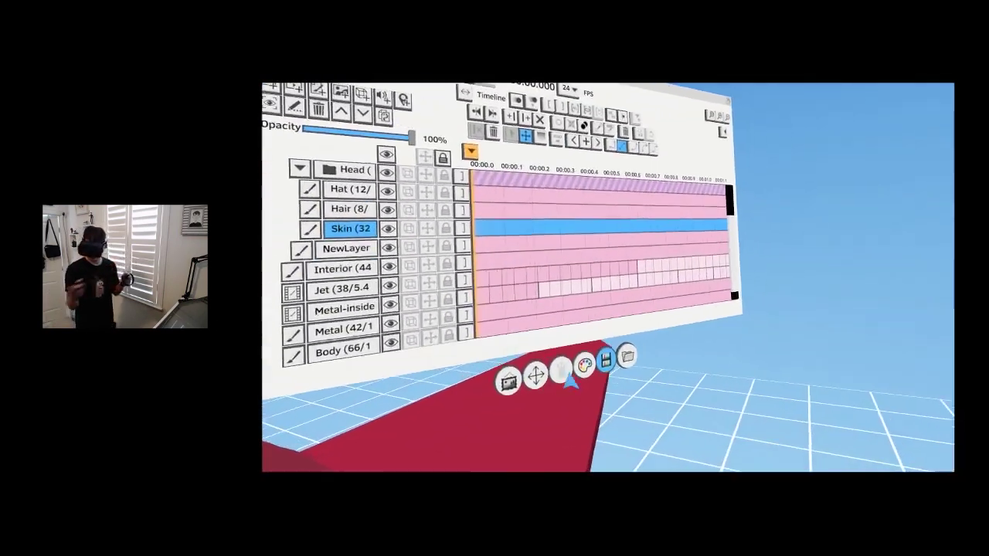
{"action": "left_click", "coordinate": [592, 402]}
{"action": "left_click", "coordinate": [651, 276]}
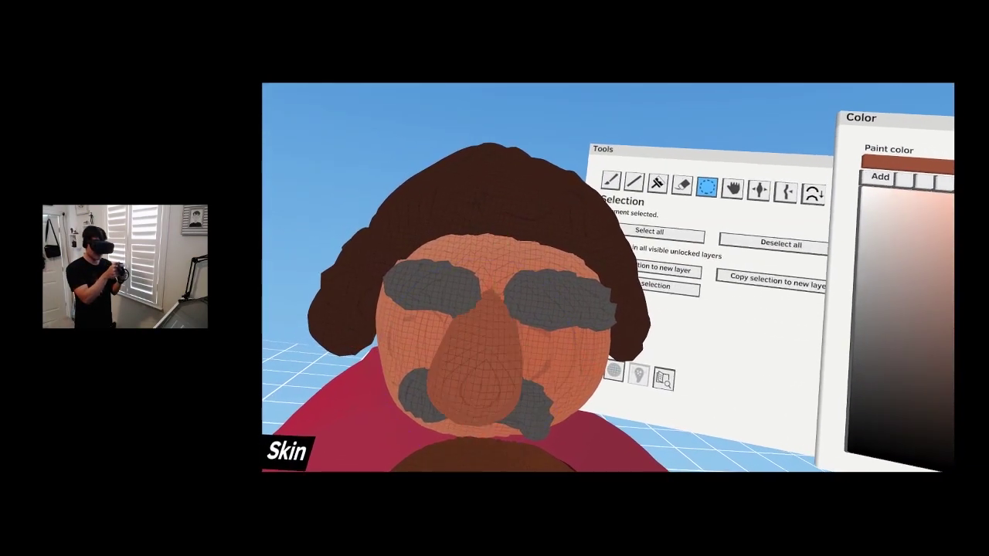
- On the Hair layer, paint dark grey hair below the side of the hat and join the moustache halves under the nose
{"action": "left_click", "coordinate": [510, 390]}
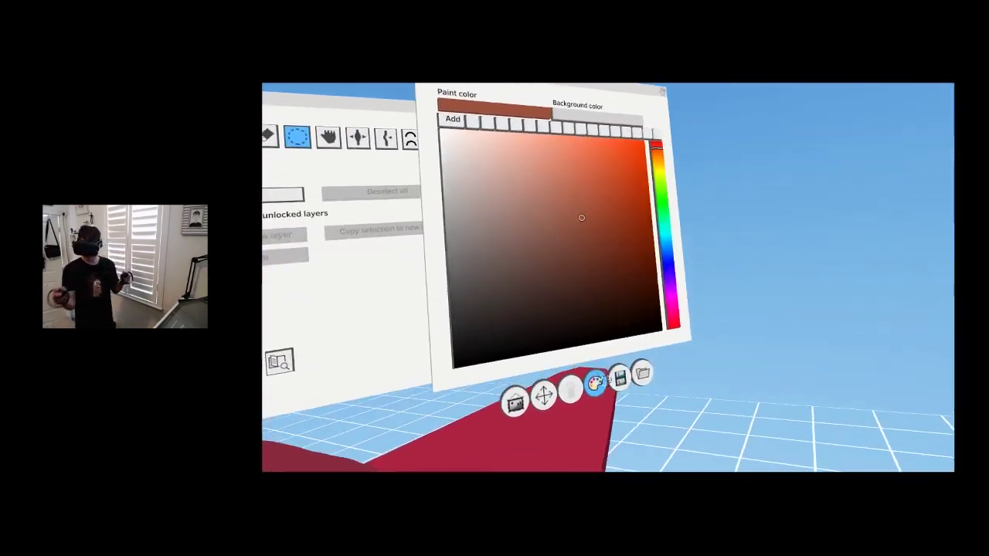
{"action": "left_click", "coordinate": [618, 377]}
{"action": "left_click", "coordinate": [466, 245]}
{"action": "left_click", "coordinate": [693, 419]}
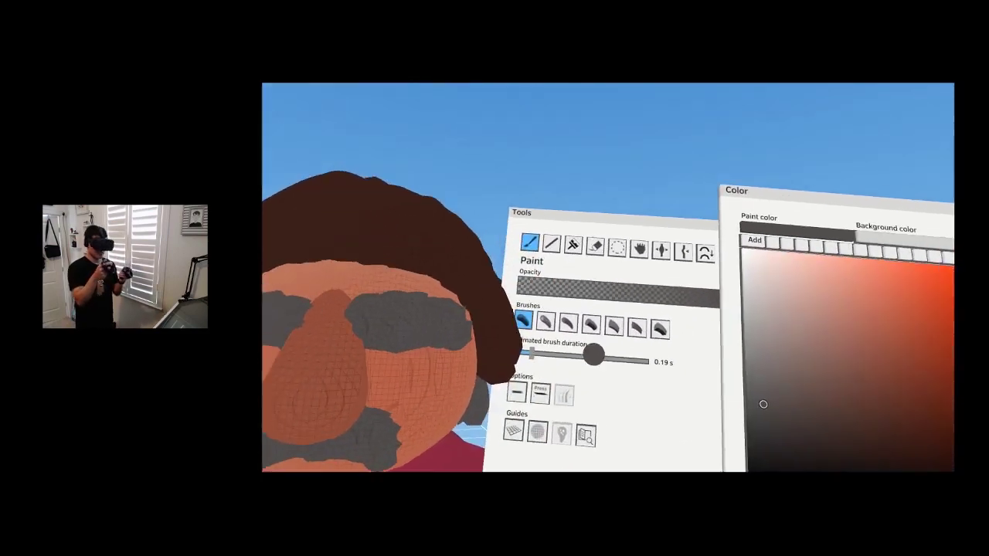
- Add lighter grey shading to the moustache and eyebrows on the Hair layer with the Colorize tool and a near-white color
{"action": "left_click", "coordinate": [553, 258]}
{"action": "left_click", "coordinate": [557, 249]}
{"action": "left_click", "coordinate": [496, 349]}
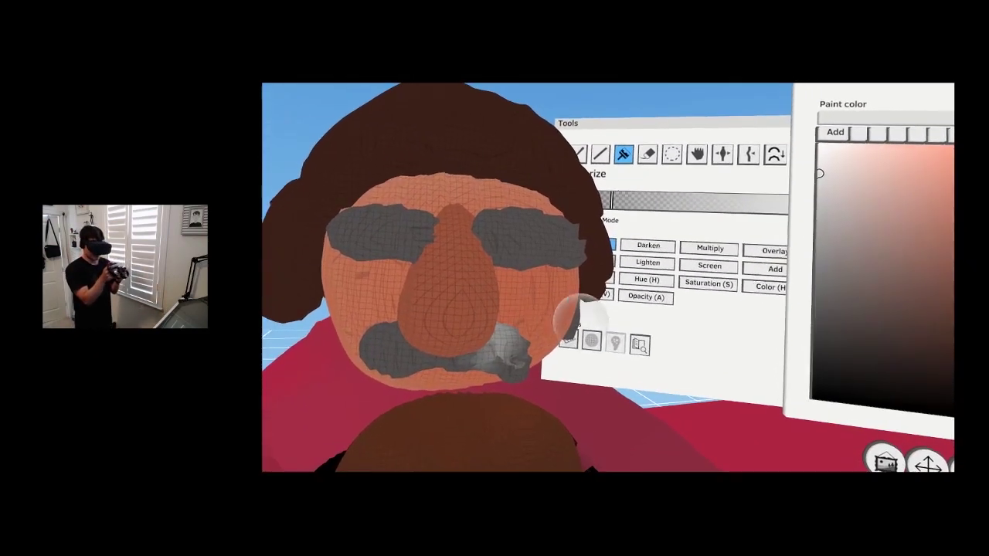
{"action": "key", "text": "ctrl+z"}
{"action": "key", "text": "s"}
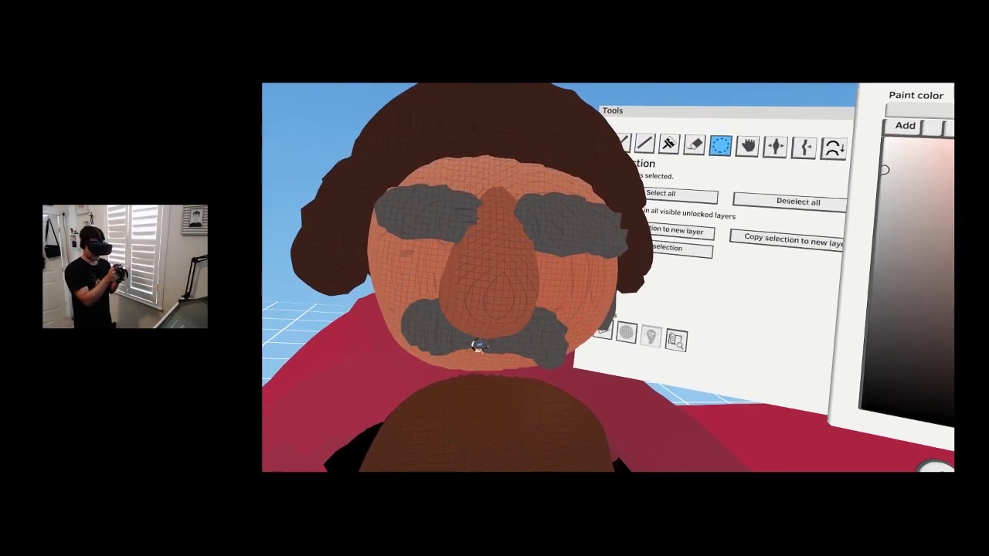
{"action": "key", "text": "c"}
{"action": "mouse_move", "coordinate": [503, 345]}
{"action": "left_mouse_down"}
{"action": "mouse_move", "coordinate": [530, 339]}
{"action": "mouse_move", "coordinate": [547, 352]}
{"action": "left_mouse_up"}
{"action": "key", "text": "s"}
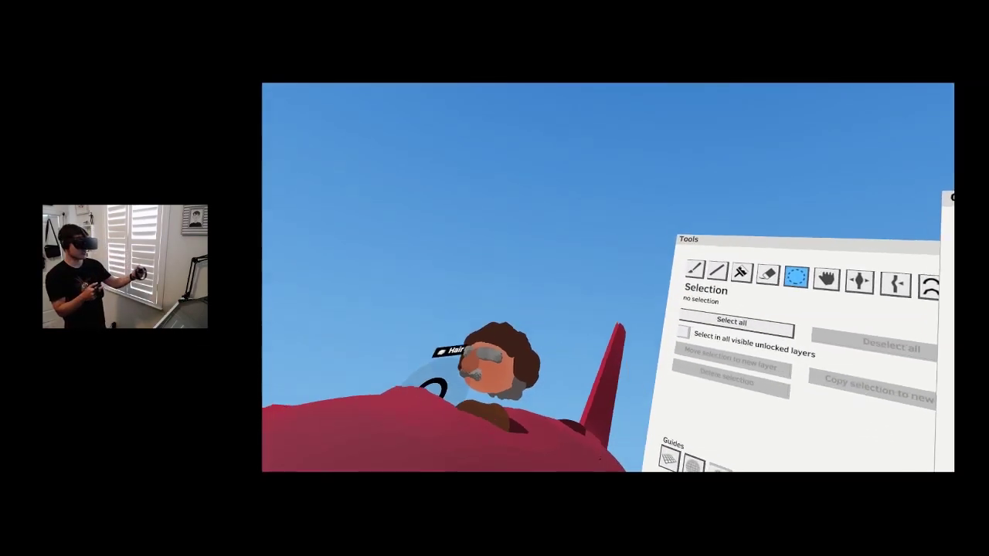
- Paint a small black eye below one eyebrow on the Skin layer and duplicate it to the other side of the nose
{"action": "left_click", "coordinate": [697, 239]}
{"action": "left_click", "coordinate": [698, 351]}
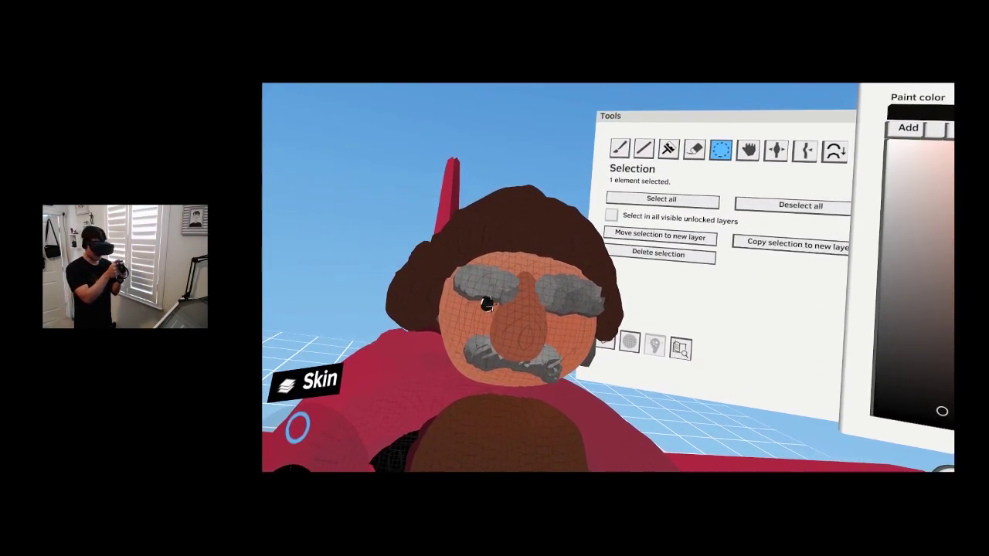
{"action": "left_click_drag", "start_coordinate": [487, 306], "coordinate": [467, 326]}
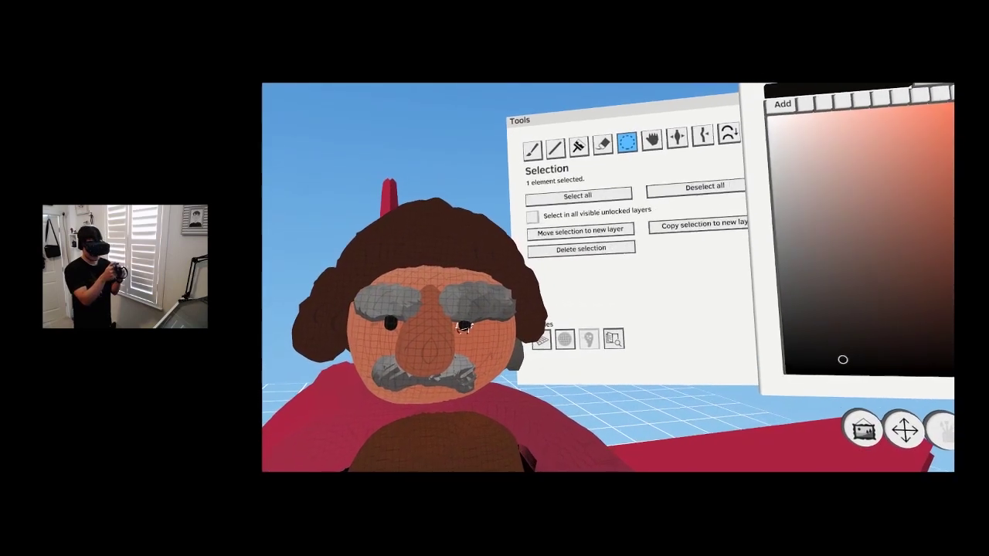
{"action": "left_click", "coordinate": [501, 341]}
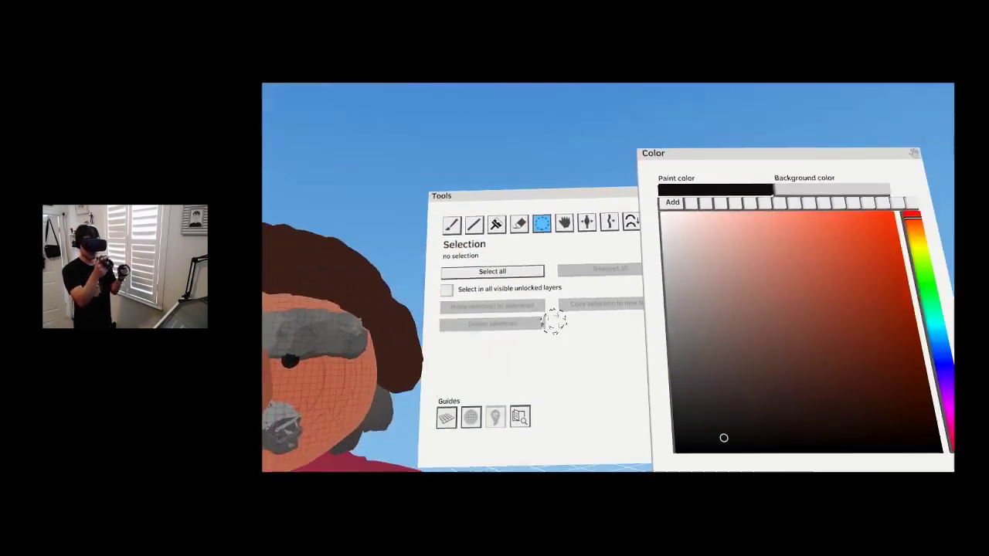
- Select the moustache strokes on the Hair layer and adjust their placement under the nose
{"action": "left_click", "coordinate": [632, 380]}
{"action": "left_click", "coordinate": [693, 302]}
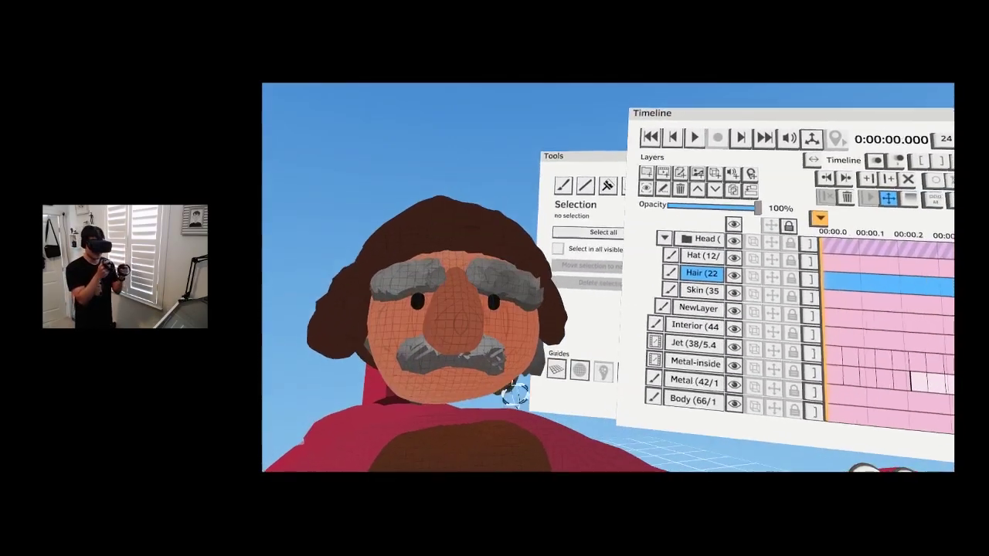
{"action": "left_click", "coordinate": [503, 346]}
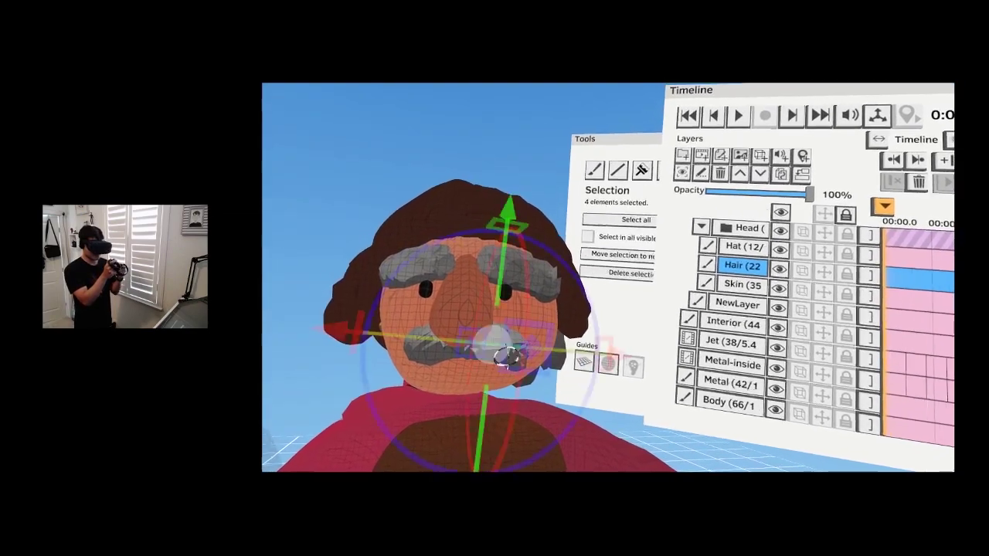
{"action": "key", "text": "Escape"}
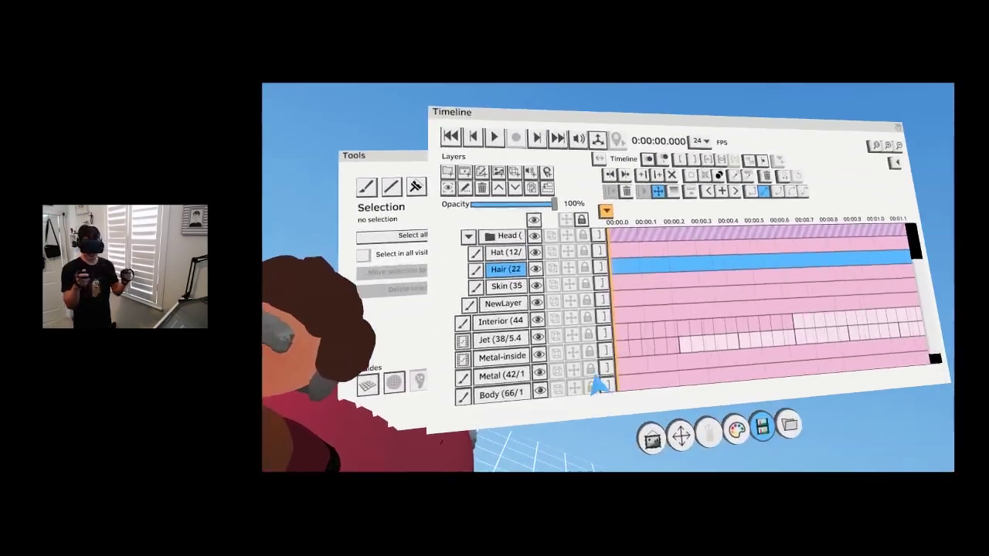
- Shade the pilot's face with the Colorize tool in salmon pink and a very dark tone
{"action": "left_click", "coordinate": [519, 308]}
{"action": "left_click", "coordinate": [577, 422]}
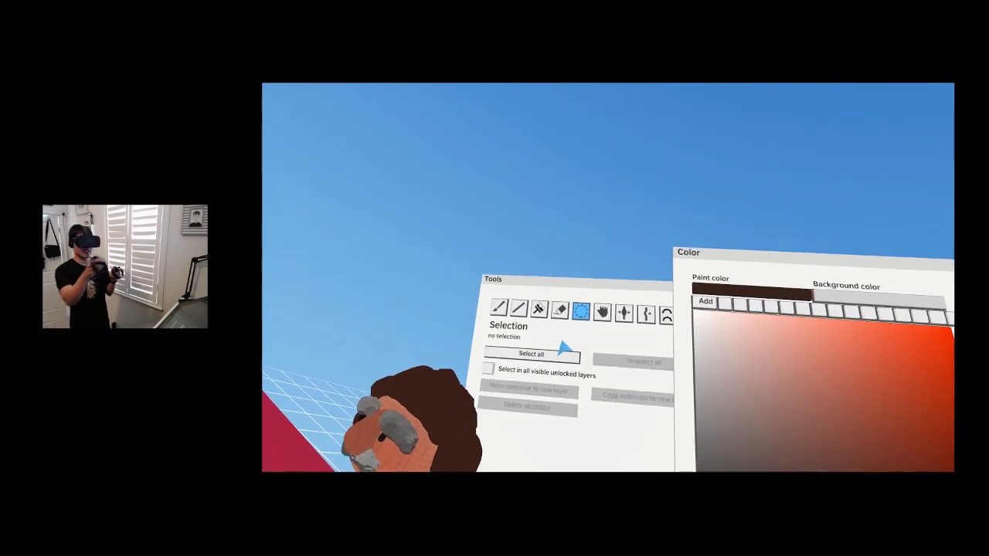
{"action": "left_click", "coordinate": [637, 257]}
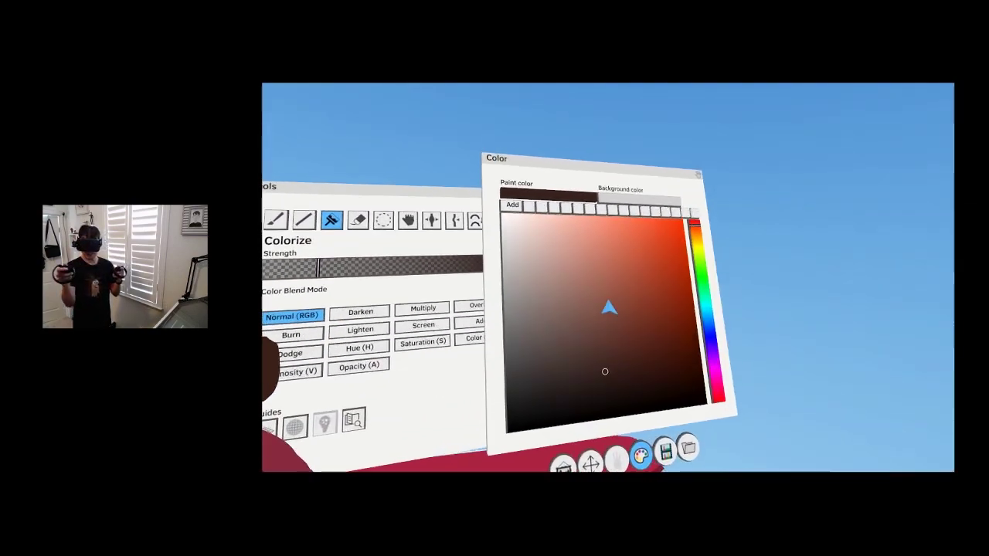
{"action": "left_click", "coordinate": [575, 253]}
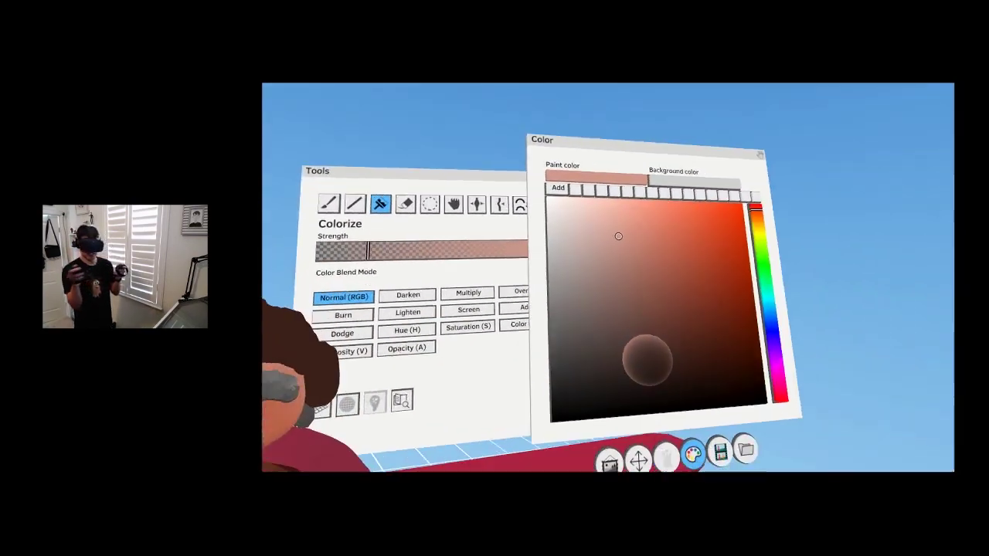
{"action": "left_click", "coordinate": [635, 392]}
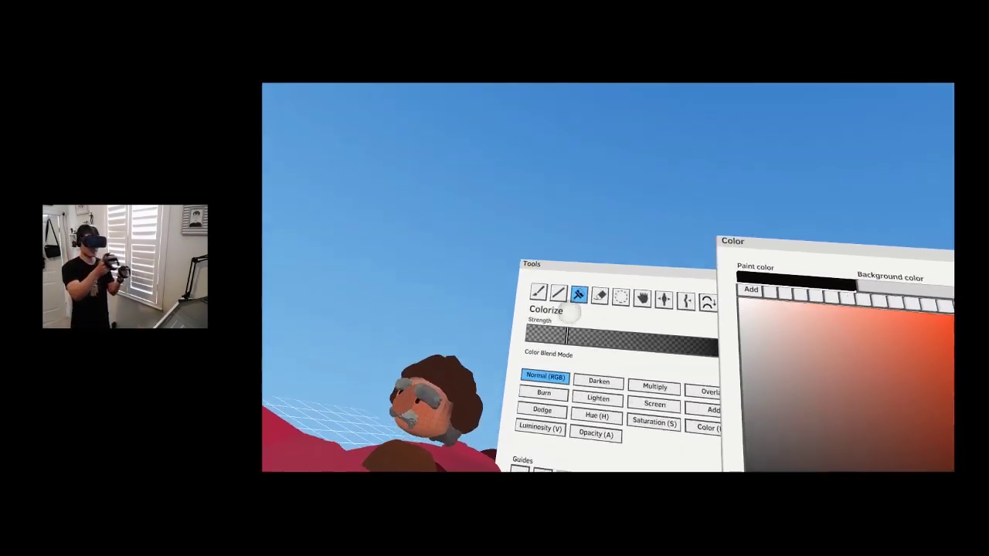
- Select the whole head across all visible unlocked layers and reposition it over the body
{"action": "left_click", "coordinate": [535, 299]}
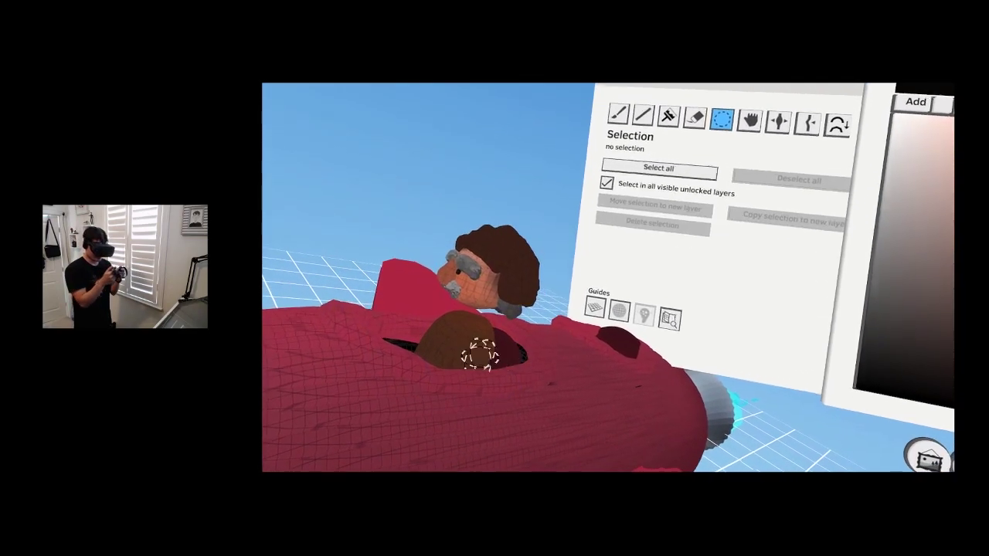
{"action": "mouse_move", "coordinate": [544, 263]}
{"action": "left_mouse_down"}
{"action": "mouse_move", "coordinate": [486, 215]}
{"action": "mouse_move", "coordinate": [533, 244]}
{"action": "mouse_move", "coordinate": [533, 277]}
{"action": "left_mouse_up"}
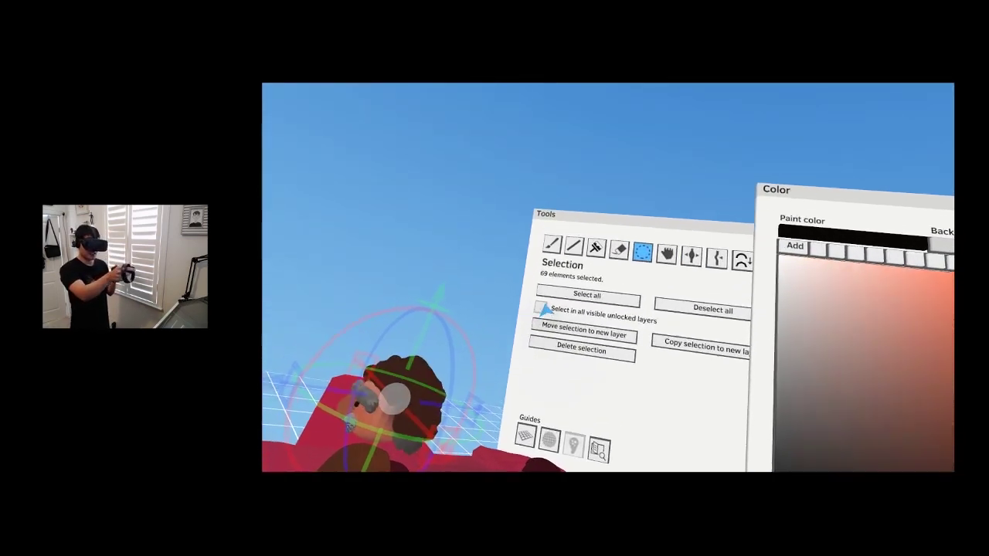
{"action": "left_click_drag", "start_coordinate": [490, 265], "coordinate": [508, 226]}
{"action": "left_click", "coordinate": [607, 360]}
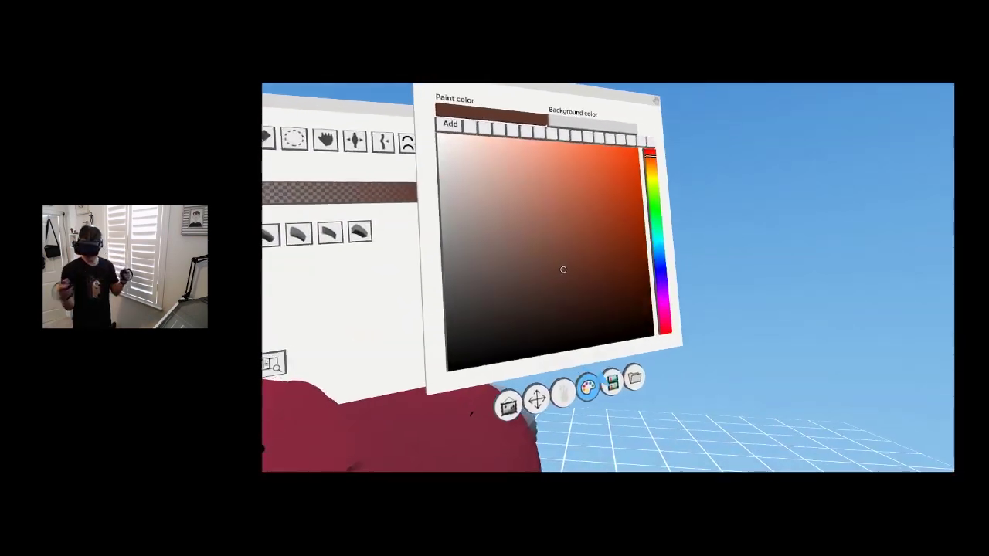
- Paint dark brown arms on both sides of the body, reaching down into the cockpit
{"action": "left_click", "coordinate": [611, 382]}
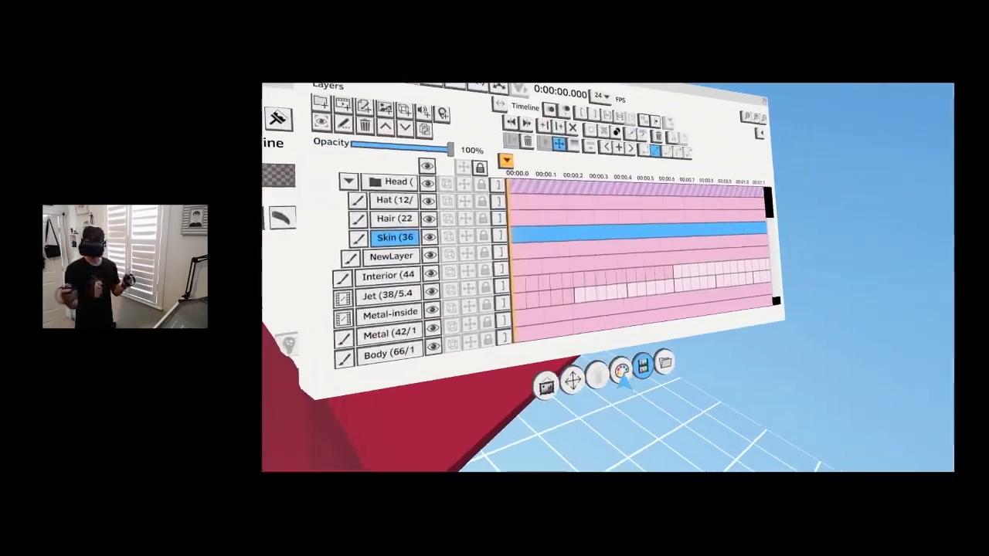
{"action": "left_click", "coordinate": [623, 375]}
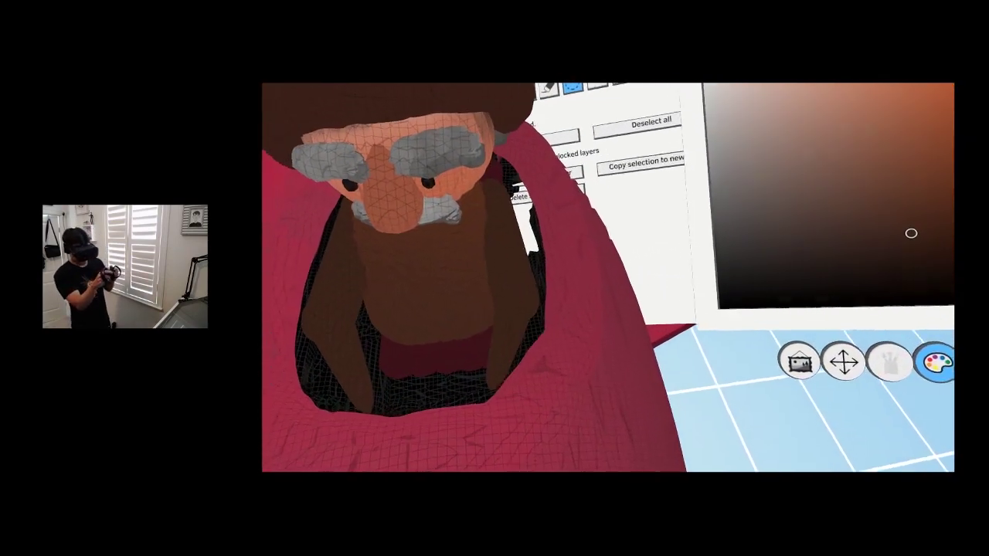
{"action": "left_click", "coordinate": [530, 288]}
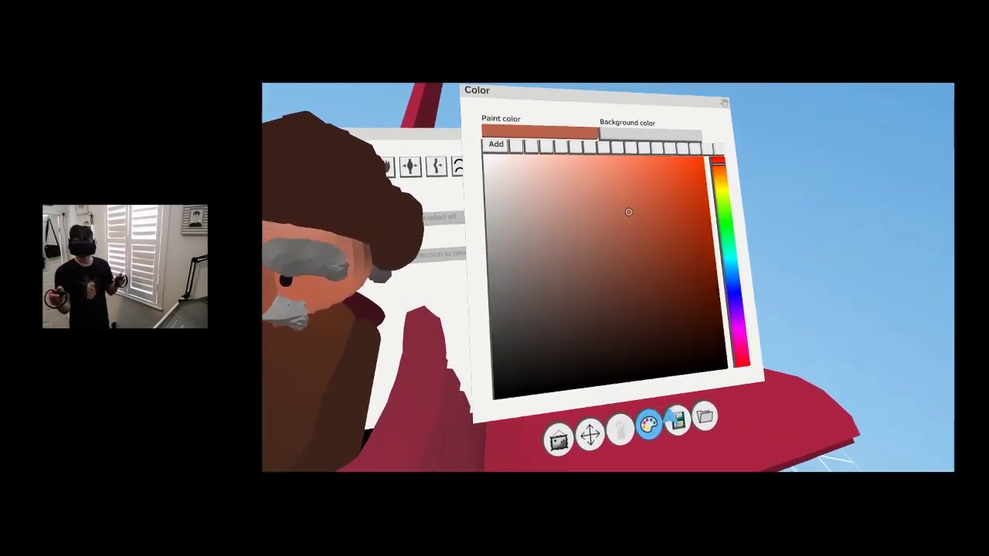
- Move the arm strokes from the Skin layer to a new layer and merge it with the unnamed layer holding the torso
{"action": "left_click", "coordinate": [675, 419]}
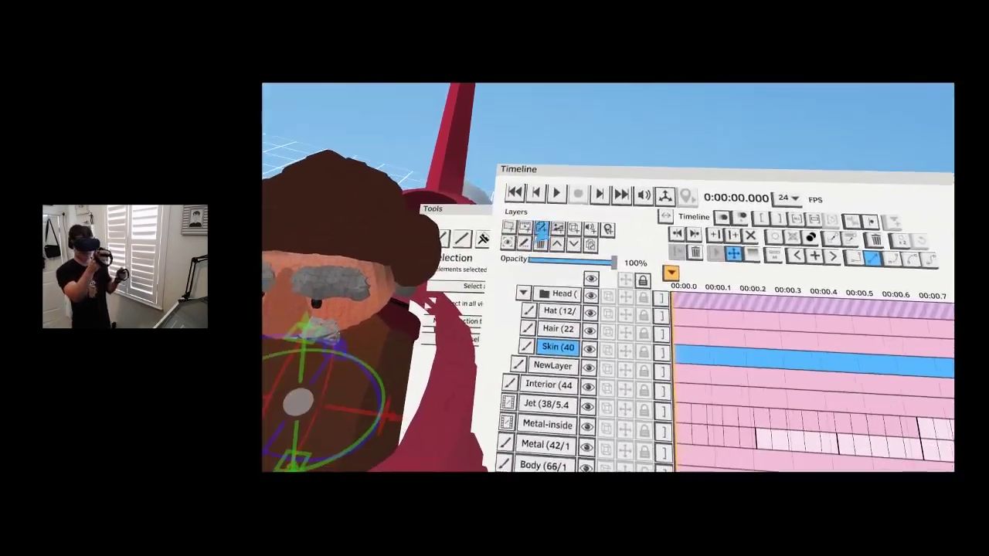
{"action": "left_click", "coordinate": [541, 228]}
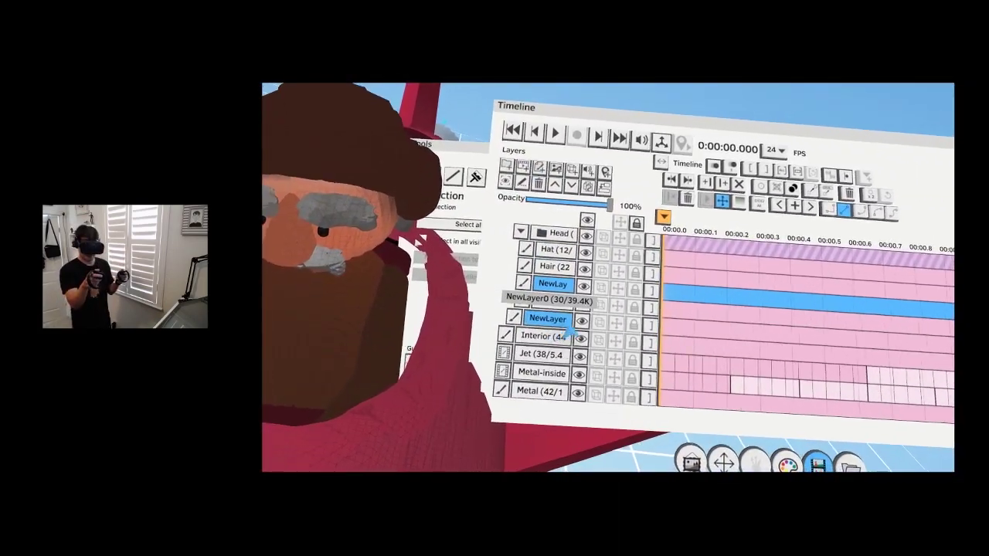
{"action": "left_click", "coordinate": [558, 237]}
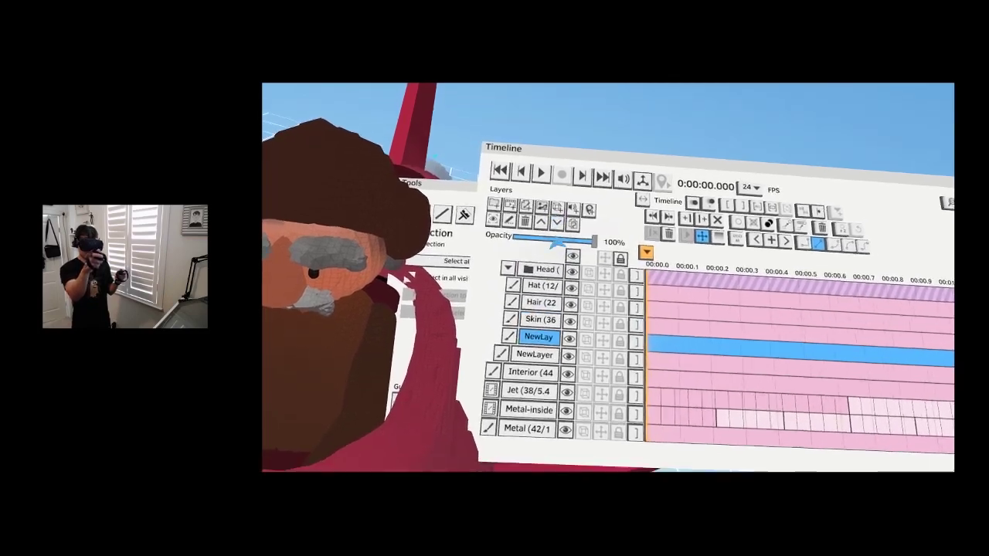
{"action": "left_click", "coordinate": [552, 237]}
{"action": "left_click", "coordinate": [728, 354]}
{"action": "double_click", "coordinate": [461, 326]}
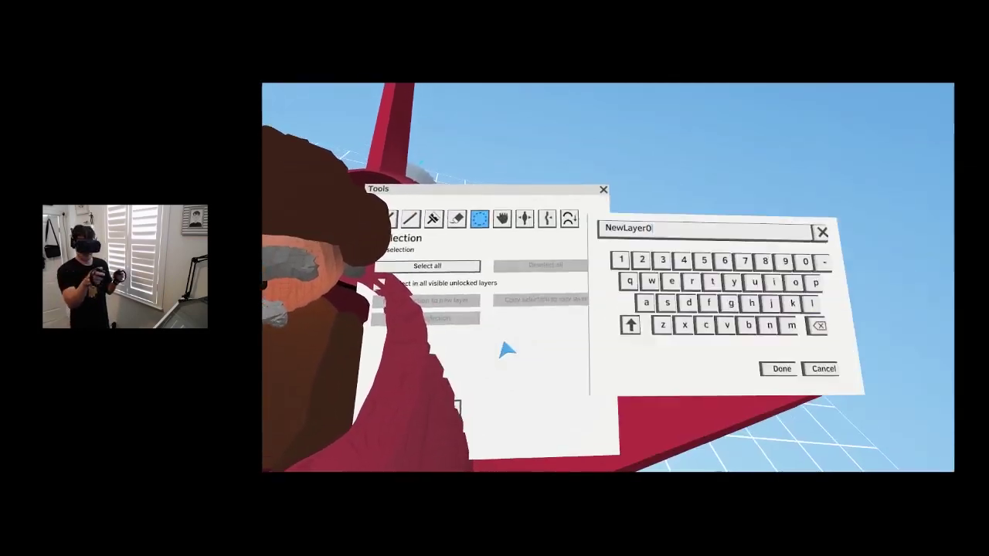
{"action": "left_click", "coordinate": [569, 379]}
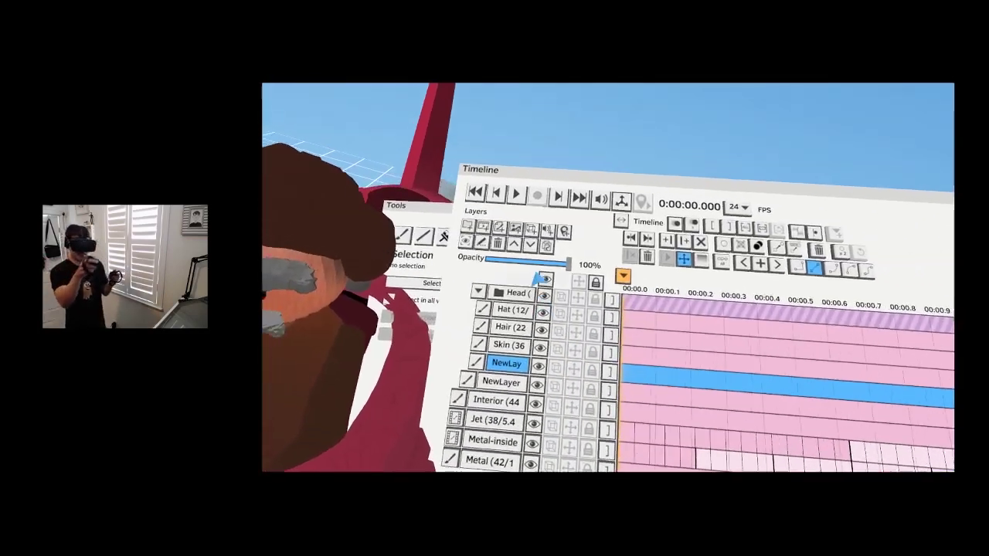
{"action": "left_click", "coordinate": [570, 242]}
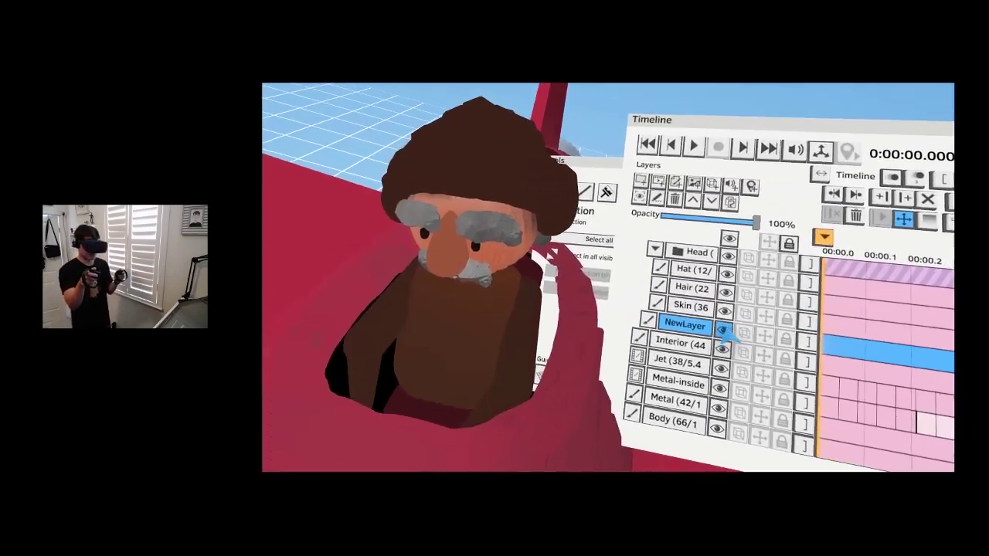
- Rename the merged torso and arms layer Body
{"action": "left_click", "coordinate": [584, 331]}
{"action": "left_click", "coordinate": [582, 330]}
{"action": "double_click", "coordinate": [546, 328]}
{"action": "left_click", "coordinate": [633, 254]}
{"action": "left_click", "coordinate": [544, 348]}
{"action": "left_click", "coordinate": [590, 298]}
{"action": "left_click", "coordinate": [507, 325]}
{"action": "left_click", "coordinate": [561, 304]}
- Paint skin-coloured hands on both arms and a reddish brown neck, shading with the Colorize tool
{"action": "left_click", "coordinate": [600, 389]}
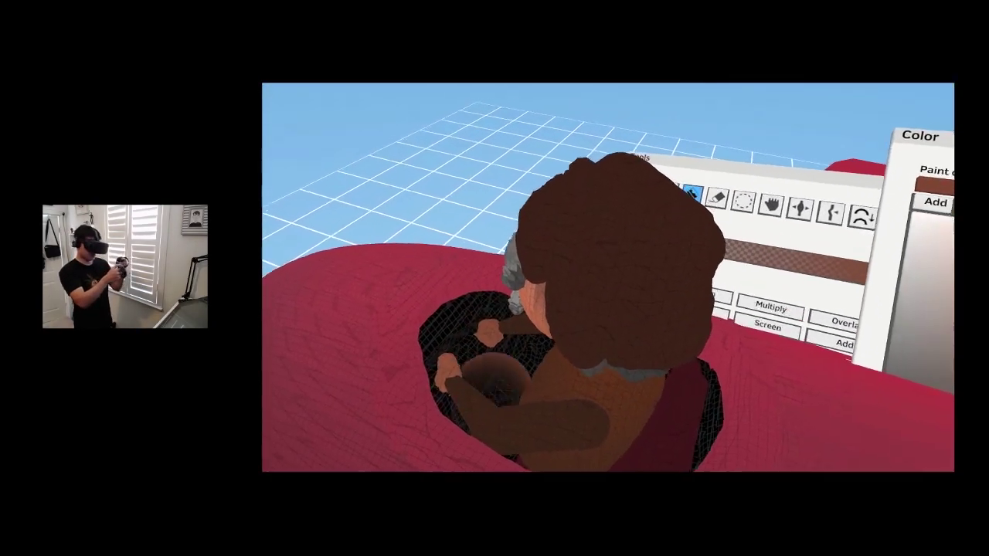
{"action": "left_click", "coordinate": [730, 203]}
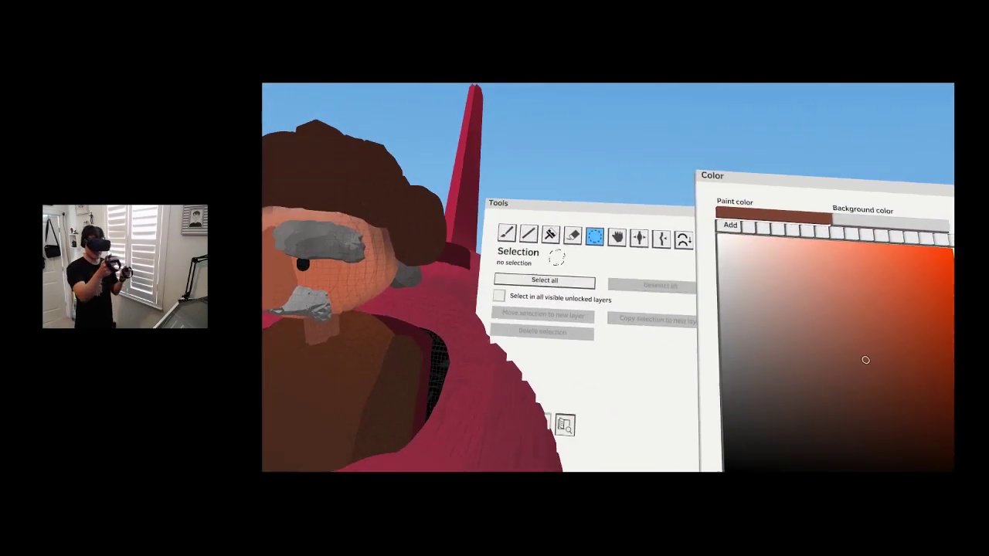
{"action": "left_click", "coordinate": [552, 234]}
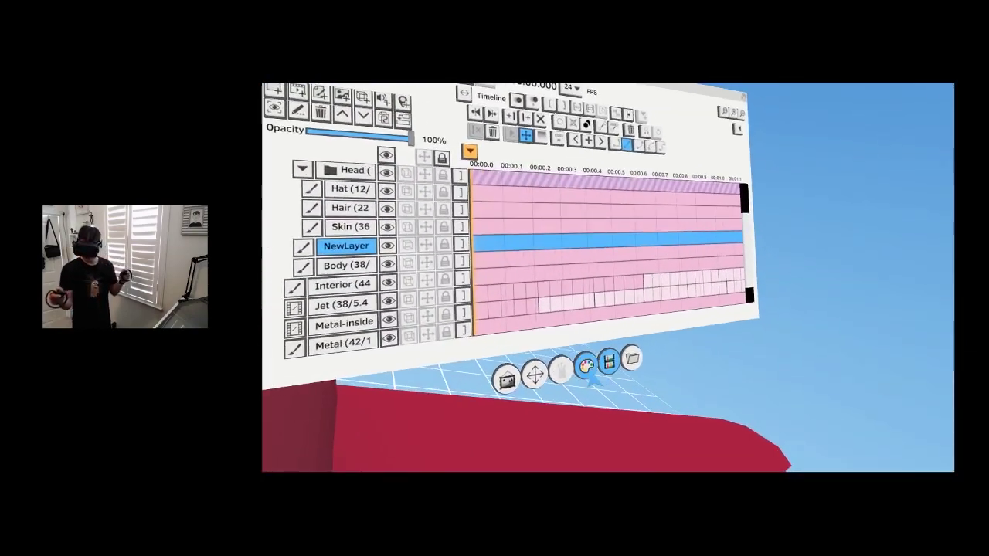
- Add dark trousers, a light grey jacket zip and a pale collar to the pilot, and shade the hat brown with Colorize
{"action": "left_click", "coordinate": [585, 372]}
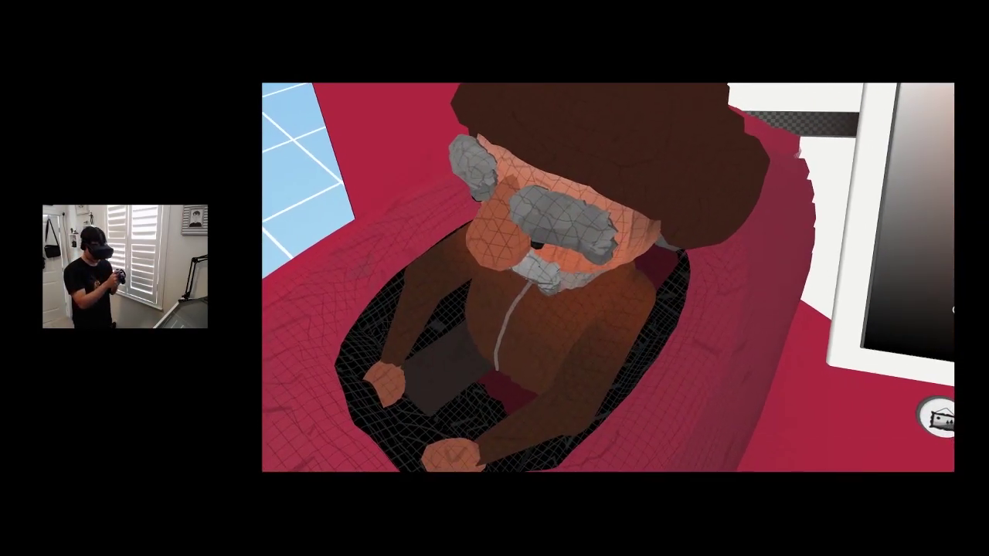
{"action": "left_click", "coordinate": [448, 383]}
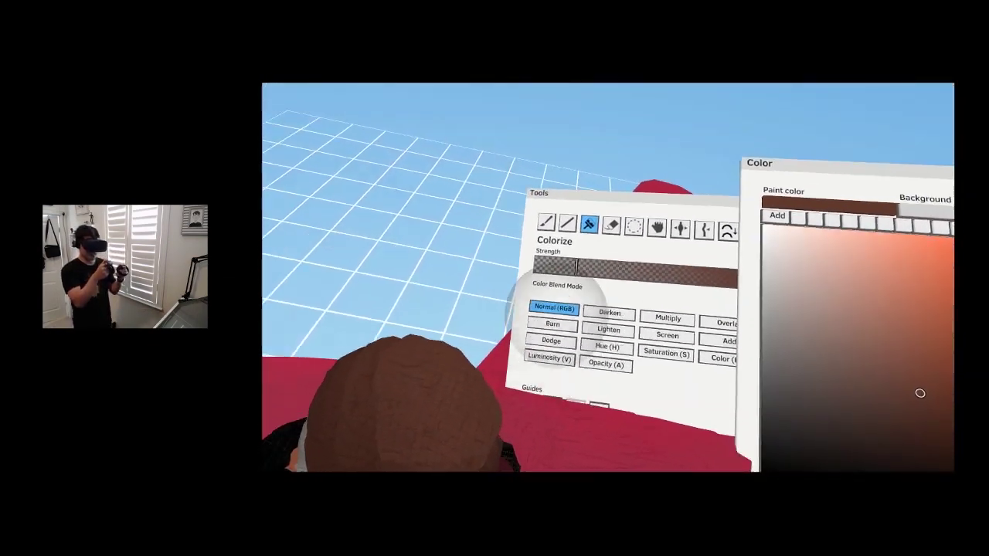
{"action": "left_click", "coordinate": [623, 228]}
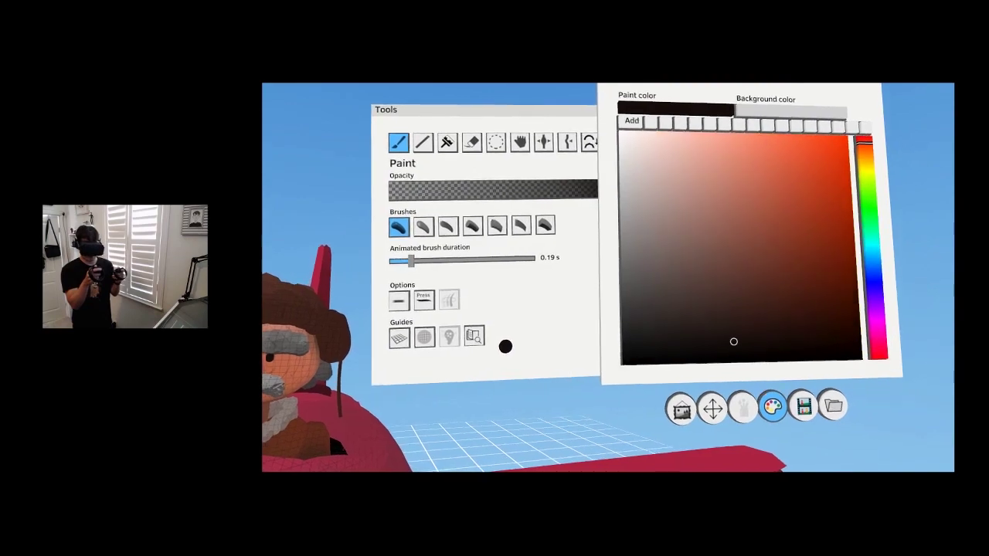
- Paint an oval goggle rim in black with grey strokes beside the pilot's head
{"action": "mouse_move", "coordinate": [501, 322]}
{"action": "left_mouse_down"}
{"action": "mouse_move", "coordinate": [452, 336]}
{"action": "mouse_move", "coordinate": [519, 330]}
{"action": "mouse_move", "coordinate": [462, 315]}
{"action": "mouse_move", "coordinate": [557, 288]}
{"action": "mouse_move", "coordinate": [462, 289]}
{"action": "mouse_move", "coordinate": [459, 345]}
{"action": "left_mouse_up"}
{"action": "left_click", "coordinate": [546, 326]}
{"action": "left_click", "coordinate": [588, 339]}
{"action": "left_click", "coordinate": [619, 384]}
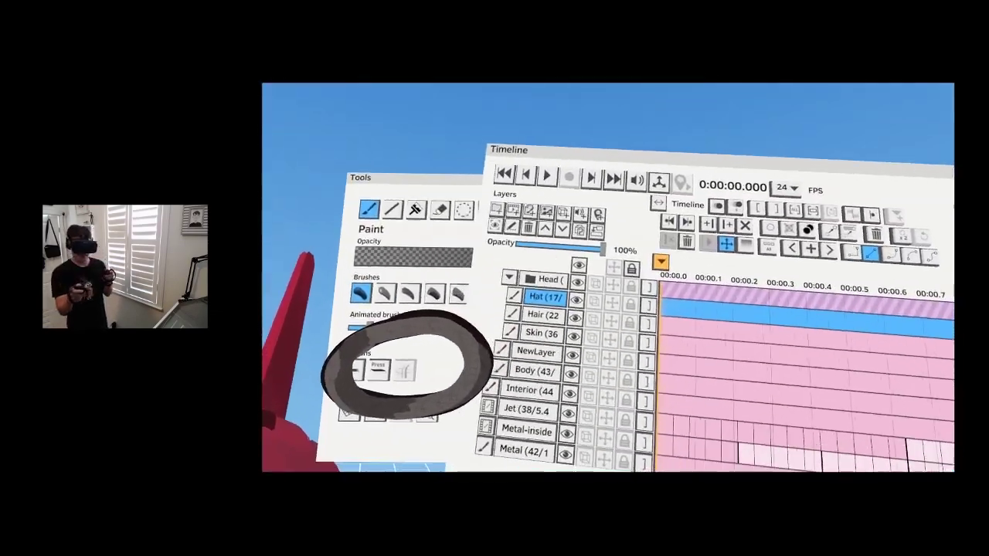
- Move the three goggle rim strokes from the Hat layer to a new layer and rename it Goggles
{"action": "left_click", "coordinate": [476, 220]}
{"action": "mouse_move", "coordinate": [490, 327]}
{"action": "left_mouse_down"}
{"action": "mouse_move", "coordinate": [505, 366]}
{"action": "mouse_move", "coordinate": [479, 378]}
{"action": "left_mouse_up"}
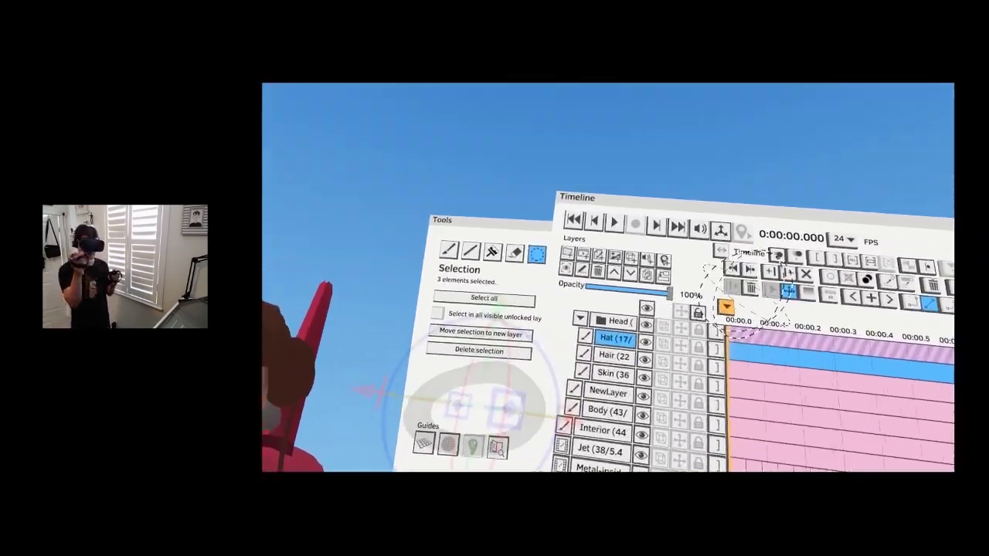
{"action": "left_click", "coordinate": [502, 255]}
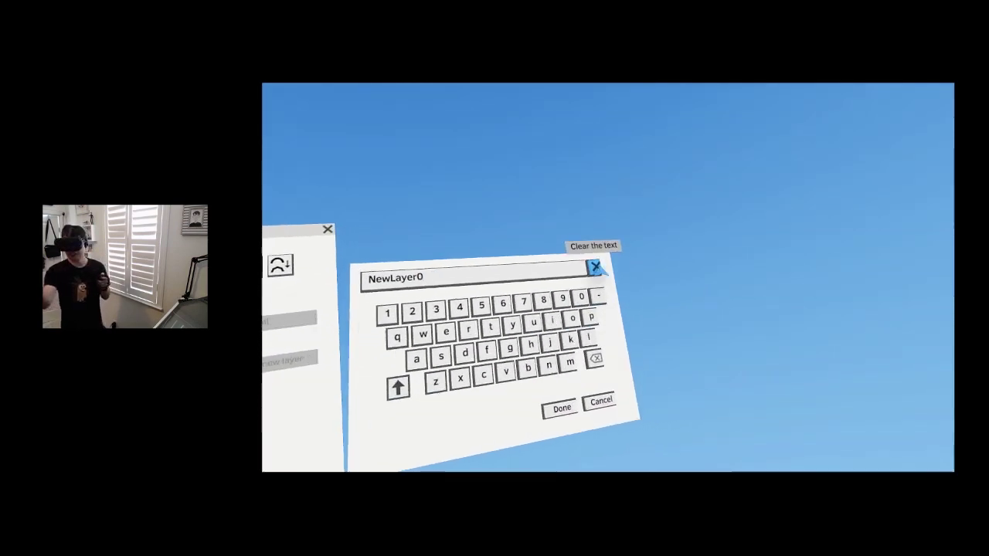
{"action": "left_click", "coordinate": [539, 337]}
{"action": "left_click", "coordinate": [602, 301]}
{"action": "left_click", "coordinate": [517, 318]}
{"action": "left_click", "coordinate": [517, 318]}
{"action": "left_click", "coordinate": [618, 327]}
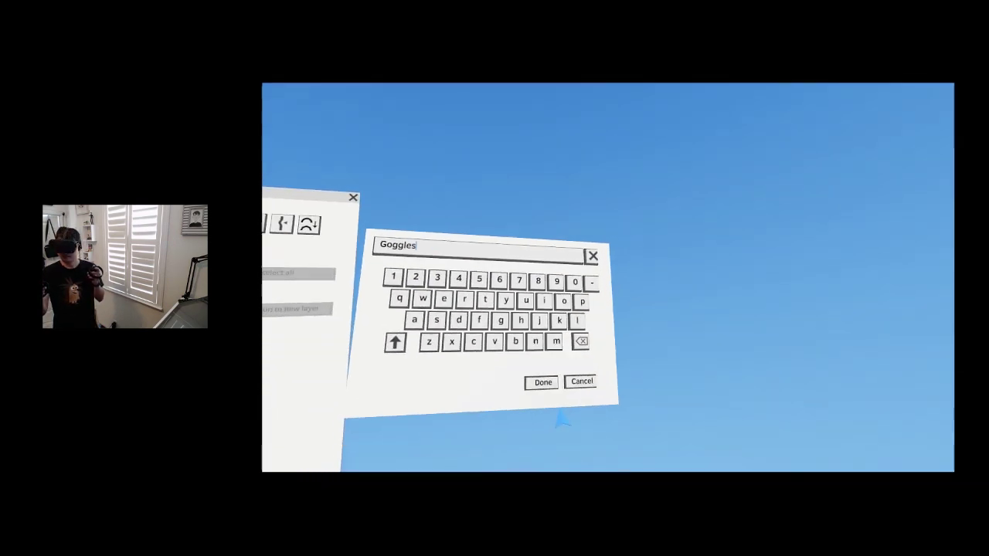
{"action": "left_click", "coordinate": [543, 382]}
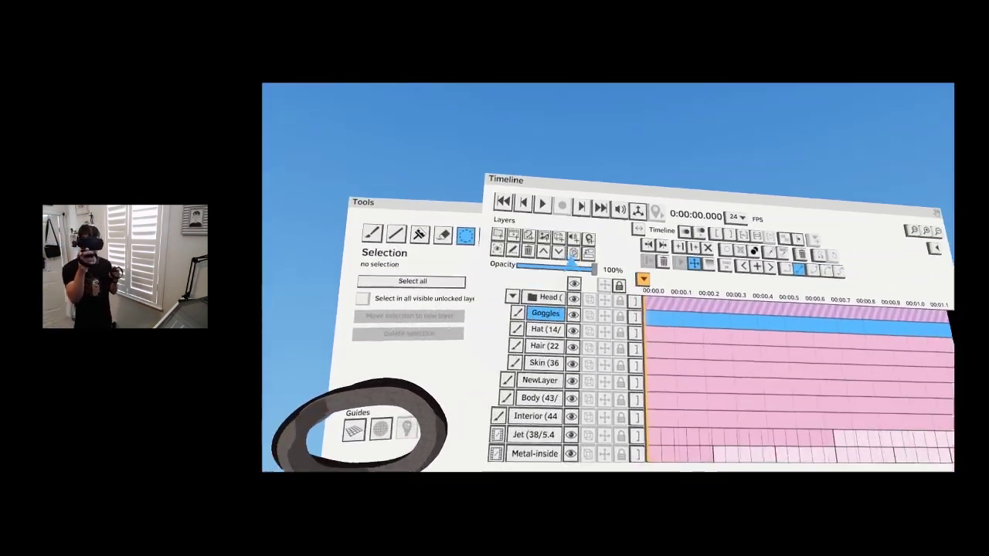
- Select the goggle rim, scale it down and place it over one of the pilot's eyes
{"action": "left_click", "coordinate": [585, 216]}
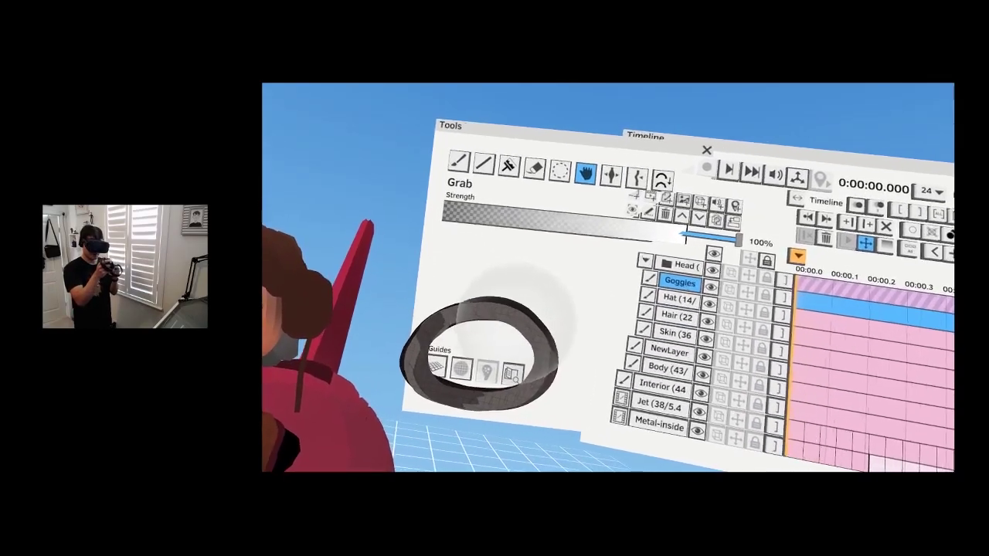
{"action": "left_click", "coordinate": [579, 164]}
{"action": "left_click", "coordinate": [570, 345]}
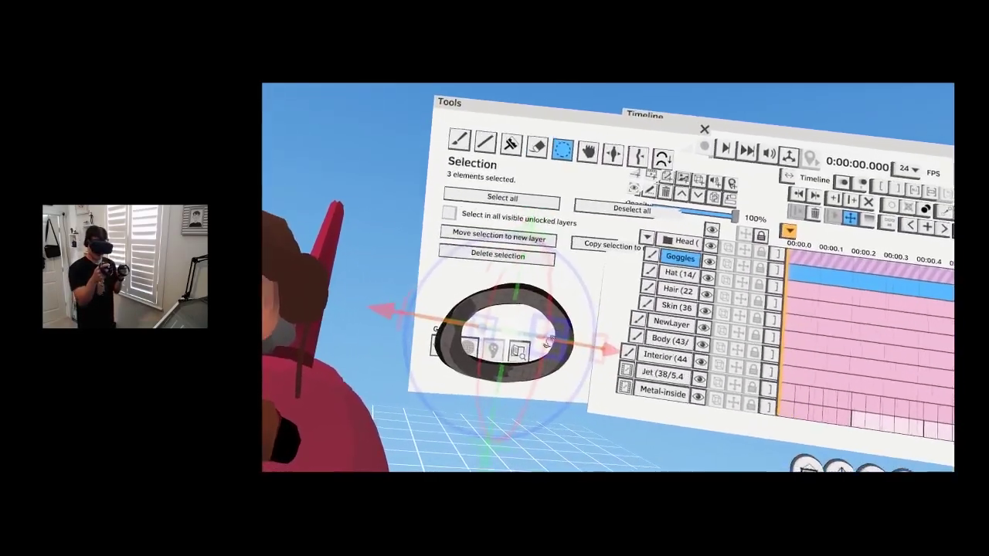
{"action": "left_click_drag", "start_coordinate": [549, 342], "coordinate": [553, 317]}
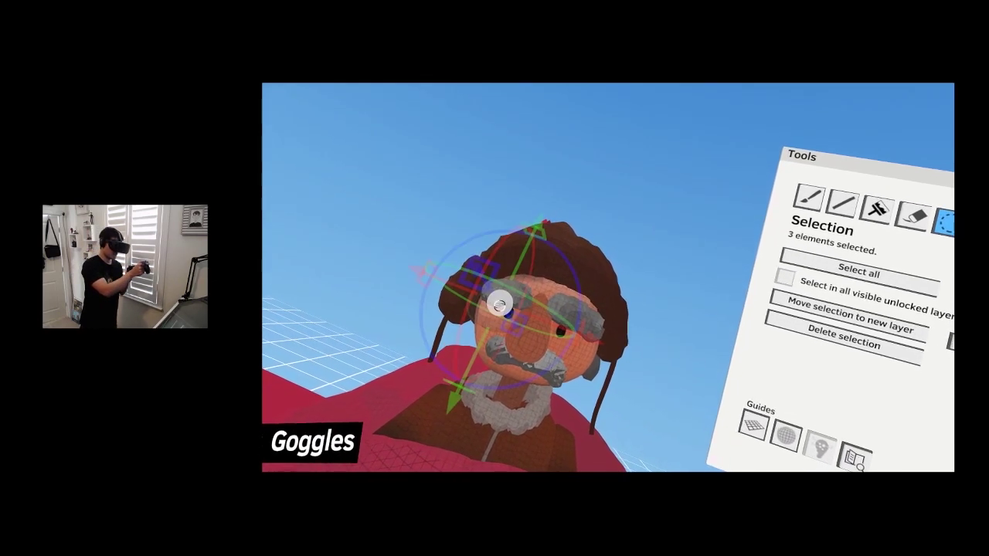
{"action": "mouse_move", "coordinate": [496, 328]}
{"action": "left_mouse_down"}
{"action": "mouse_move", "coordinate": [482, 326]}
{"action": "mouse_move", "coordinate": [497, 337]}
{"action": "left_mouse_up"}
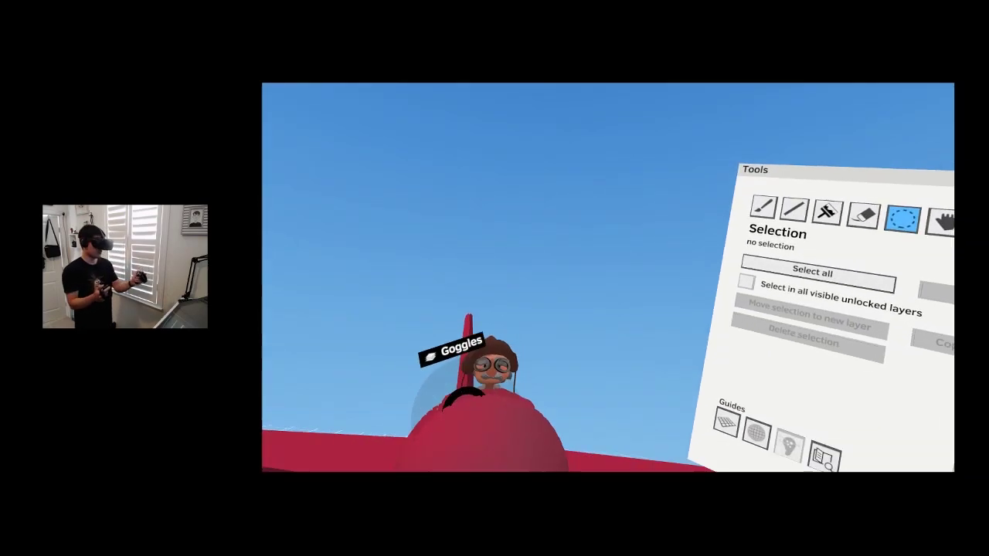
{"action": "left_click", "coordinate": [498, 337]}
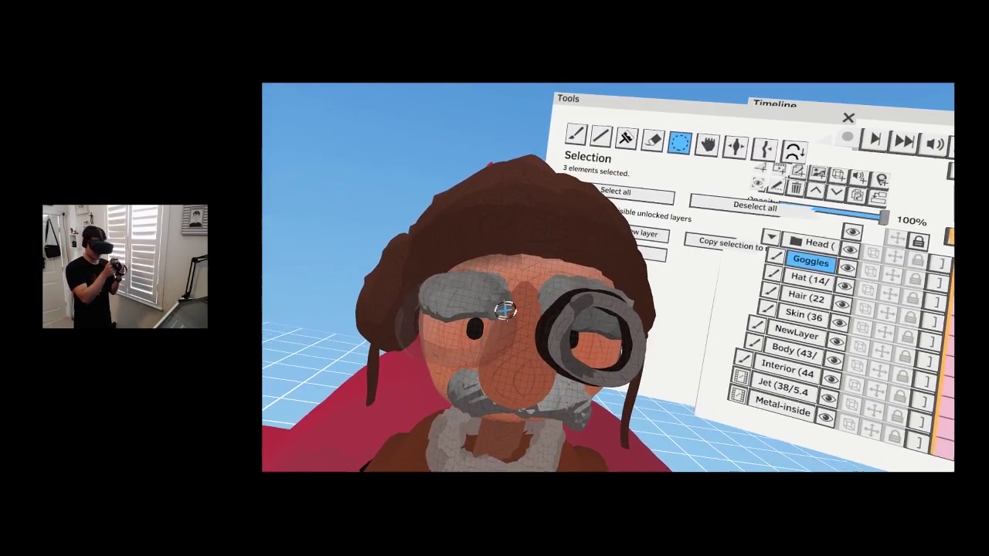
- Place a copy of the goggle rim over the pilot's other eye and align it with the side of the face
{"action": "left_click_drag", "start_coordinate": [479, 343], "coordinate": [447, 337]}
{"action": "left_click", "coordinate": [507, 353]}
{"action": "mouse_move", "coordinate": [507, 355]}
{"action": "left_mouse_down"}
{"action": "mouse_move", "coordinate": [533, 342]}
{"action": "mouse_move", "coordinate": [541, 349]}
{"action": "left_mouse_up"}
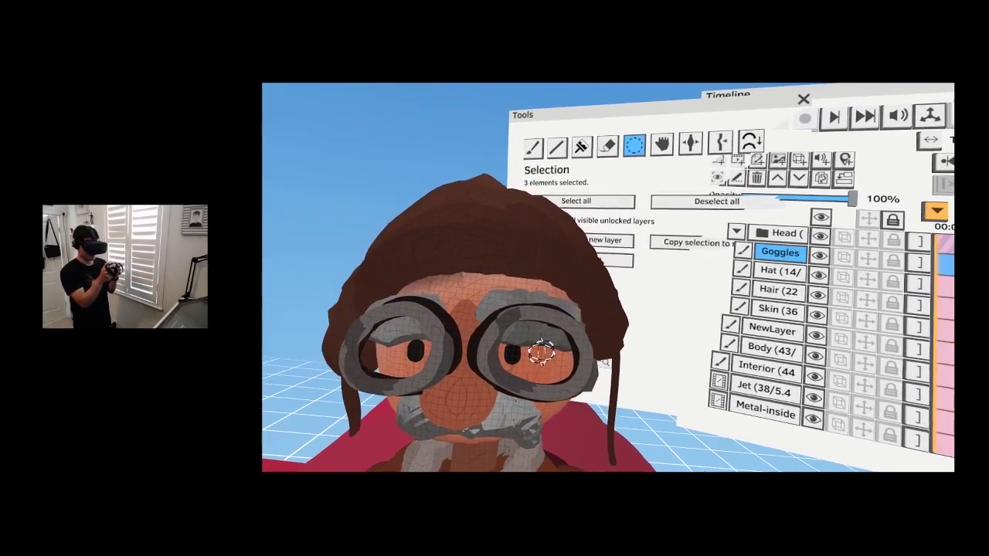
{"action": "key", "text": "Escape"}
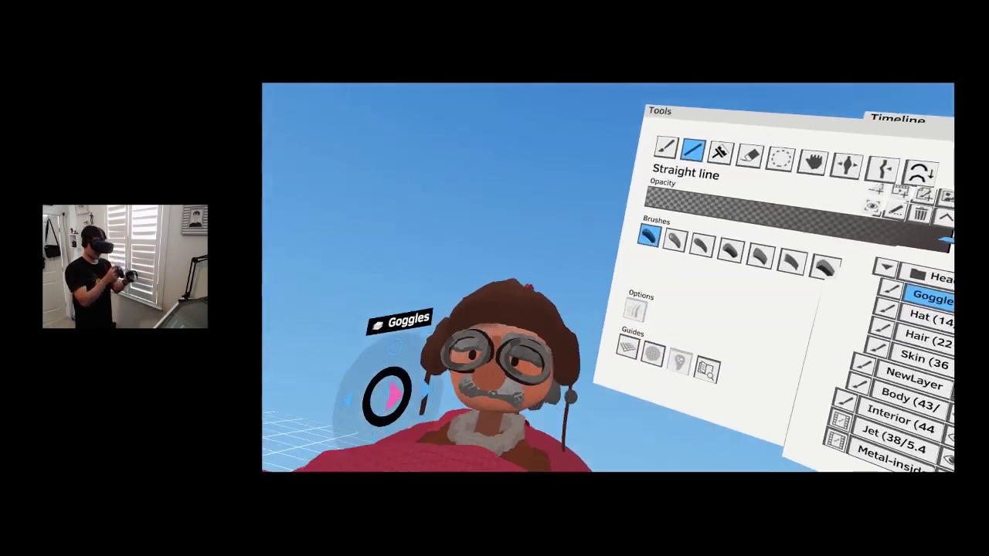
{"action": "left_click", "coordinate": [721, 146]}
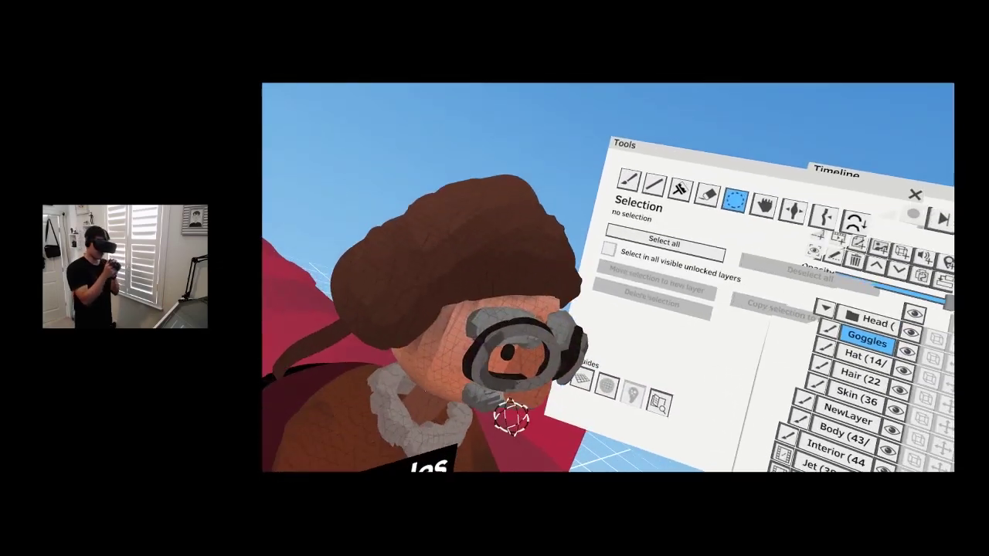
{"action": "left_click", "coordinate": [463, 393]}
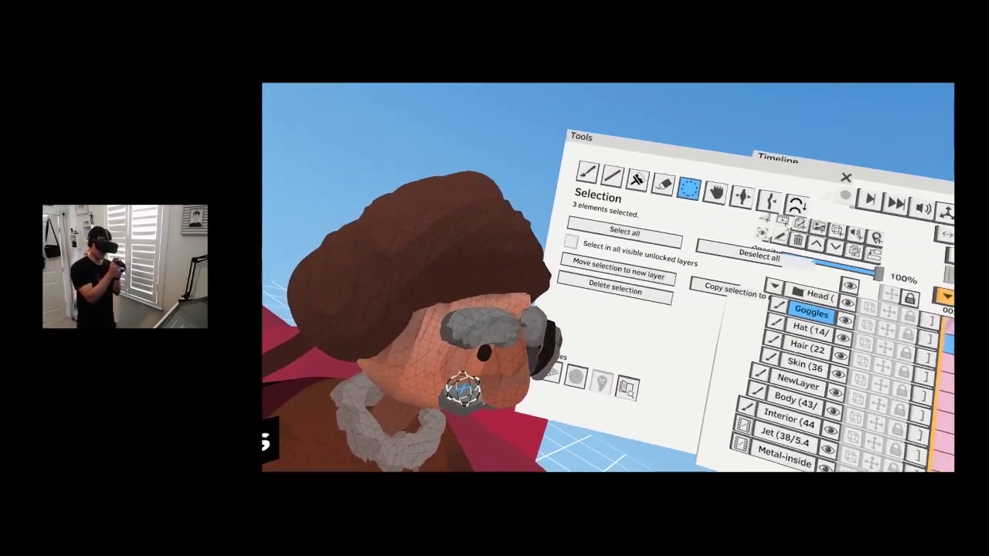
{"action": "mouse_move", "coordinate": [418, 368]}
{"action": "left_mouse_down"}
{"action": "mouse_move", "coordinate": [474, 344]}
{"action": "mouse_move", "coordinate": [459, 344]}
{"action": "left_mouse_up"}
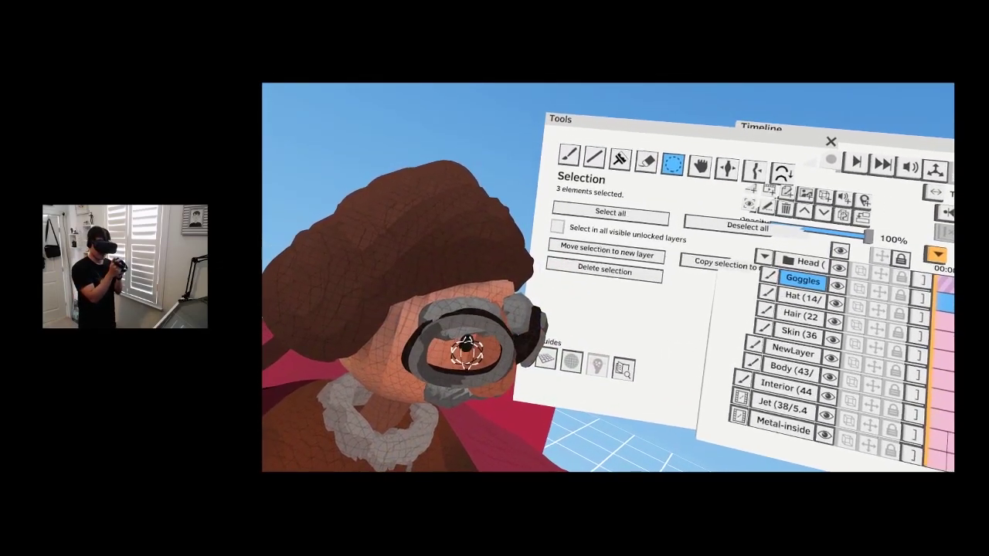
- Connect the two goggle rims with a dark bridge and add side straps using the Straight line tool and a flatter brush
{"action": "left_click", "coordinate": [559, 138]}
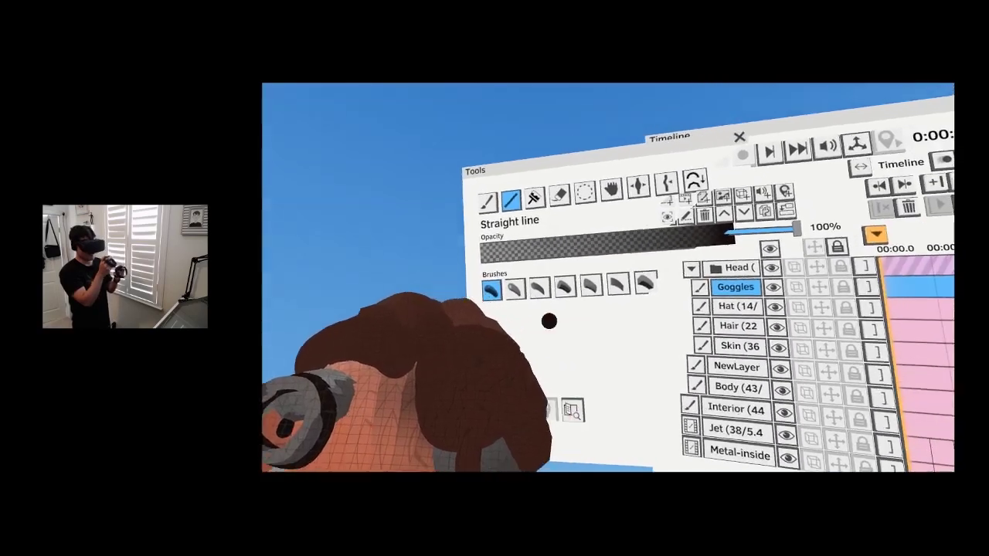
{"action": "left_click", "coordinate": [602, 283]}
{"action": "left_click_drag", "start_coordinate": [446, 338], "coordinate": [514, 342]}
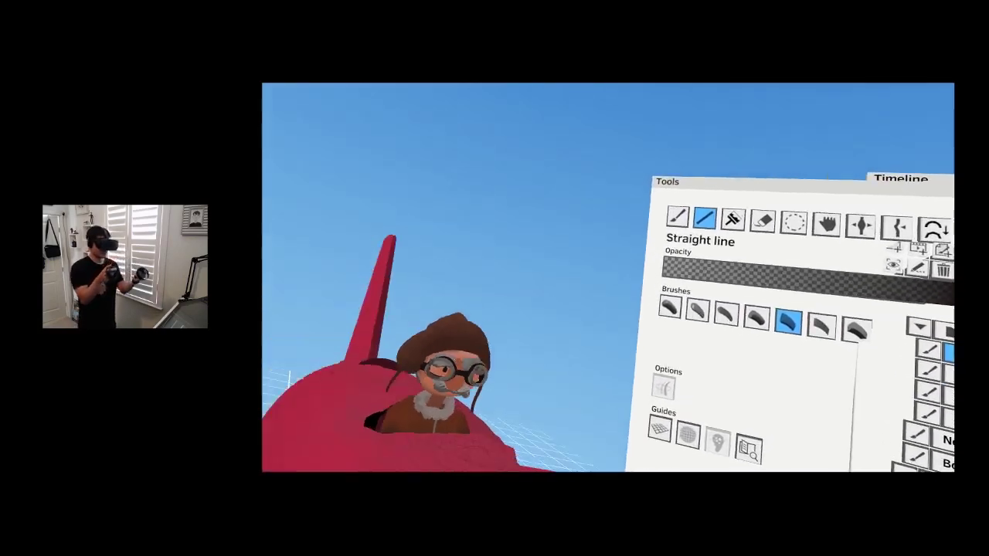
{"action": "key", "text": "s"}
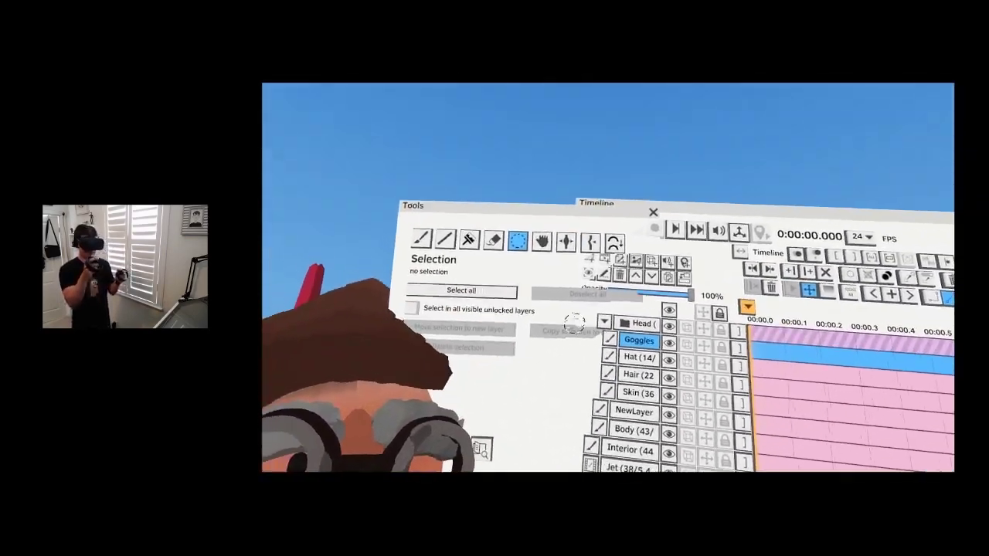
{"action": "left_click", "coordinate": [639, 204]}
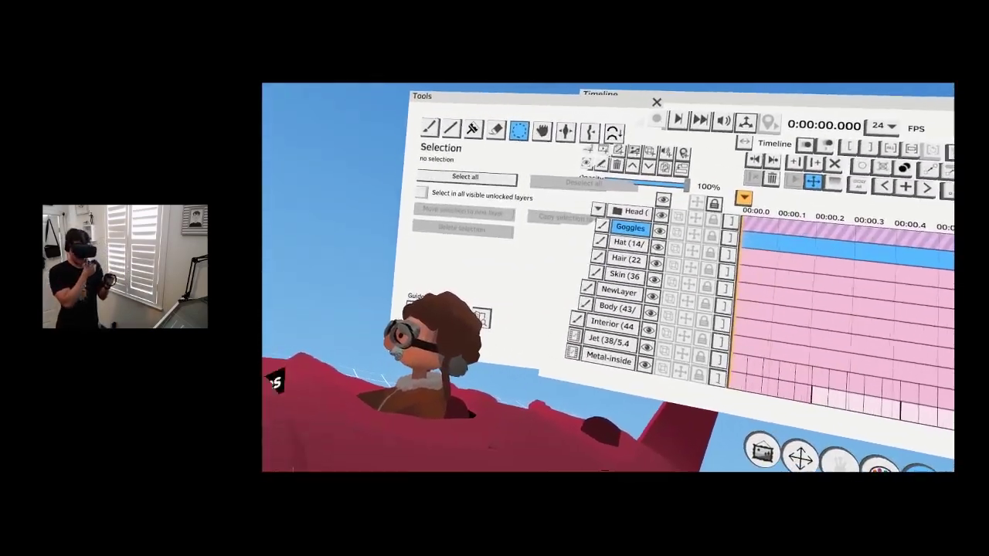
- Draw a dark straight strap on the Hat layer behind the goggles and place a copy on the other side of the head
{"action": "left_click", "coordinate": [583, 287]}
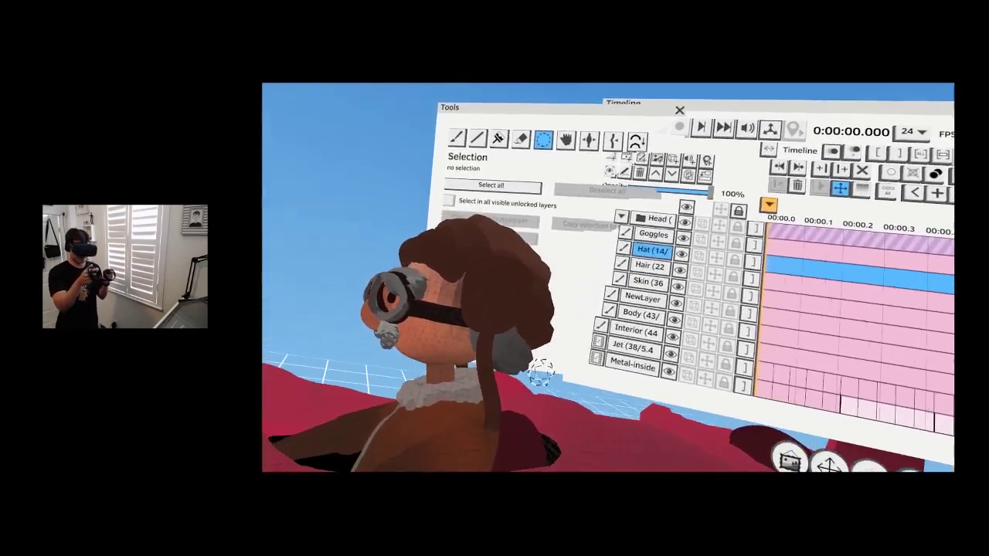
{"action": "left_click", "coordinate": [575, 149]}
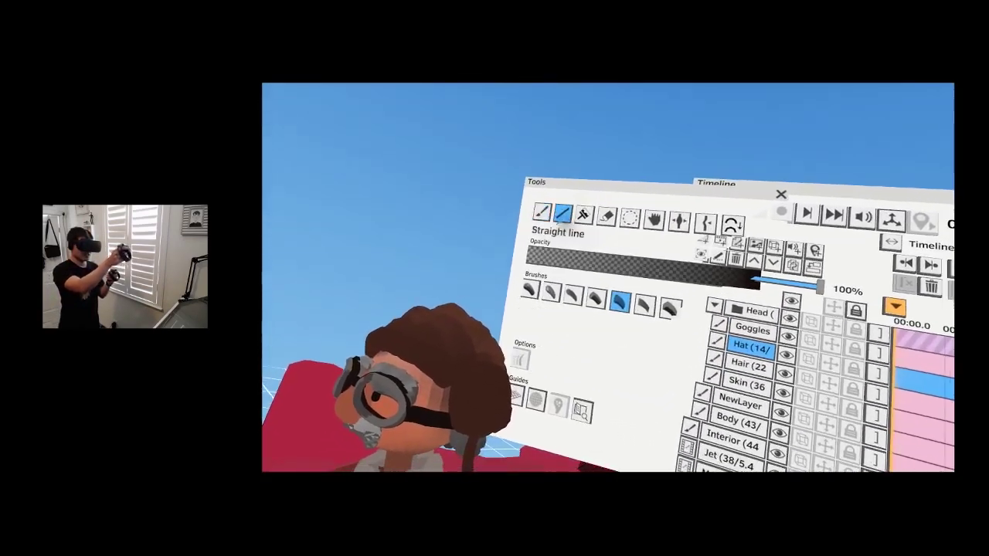
{"action": "left_click_drag", "start_coordinate": [473, 300], "coordinate": [533, 343]}
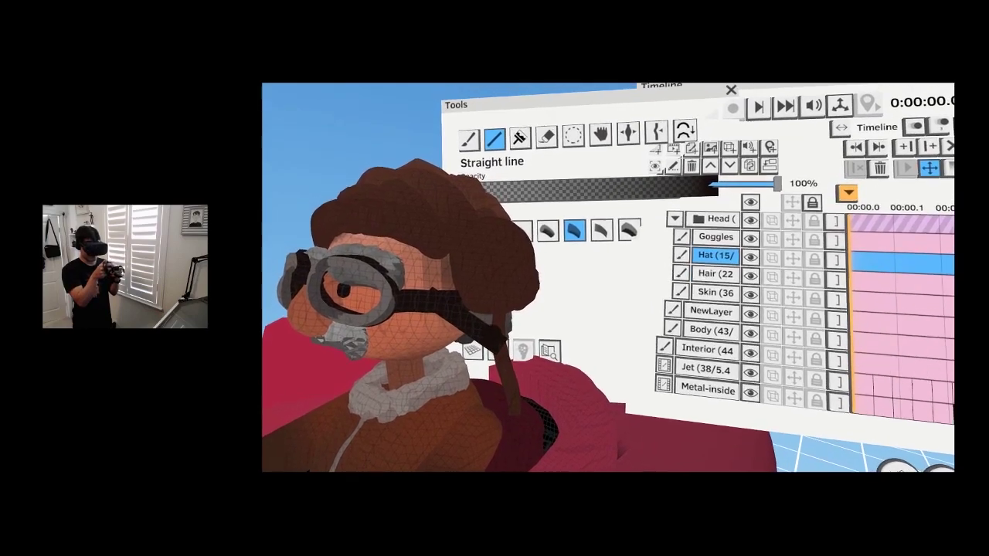
{"action": "left_click", "coordinate": [574, 134]}
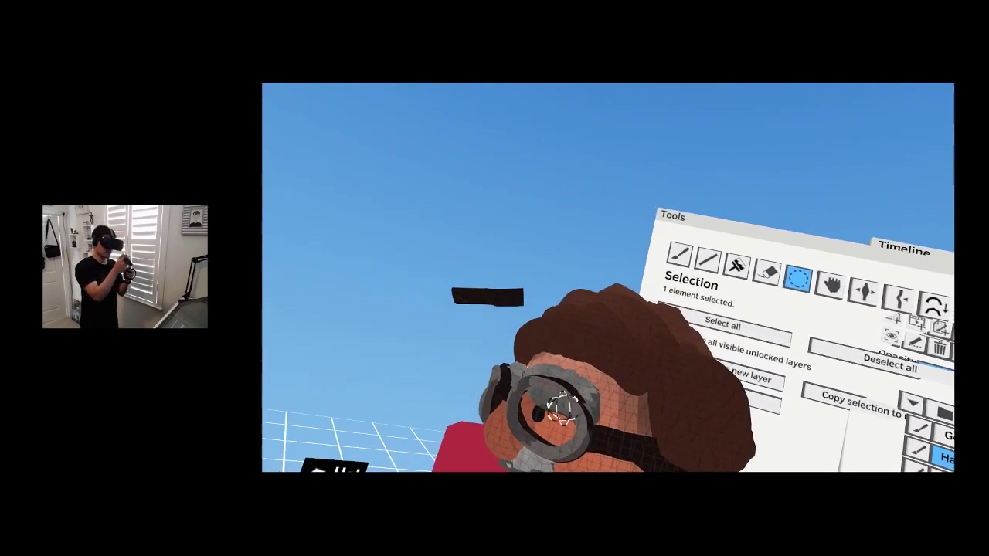
{"action": "left_click", "coordinate": [395, 426]}
{"action": "left_click", "coordinate": [534, 349]}
{"action": "left_click_drag", "start_coordinate": [523, 349], "coordinate": [459, 318]}
{"action": "left_click", "coordinate": [463, 332]}
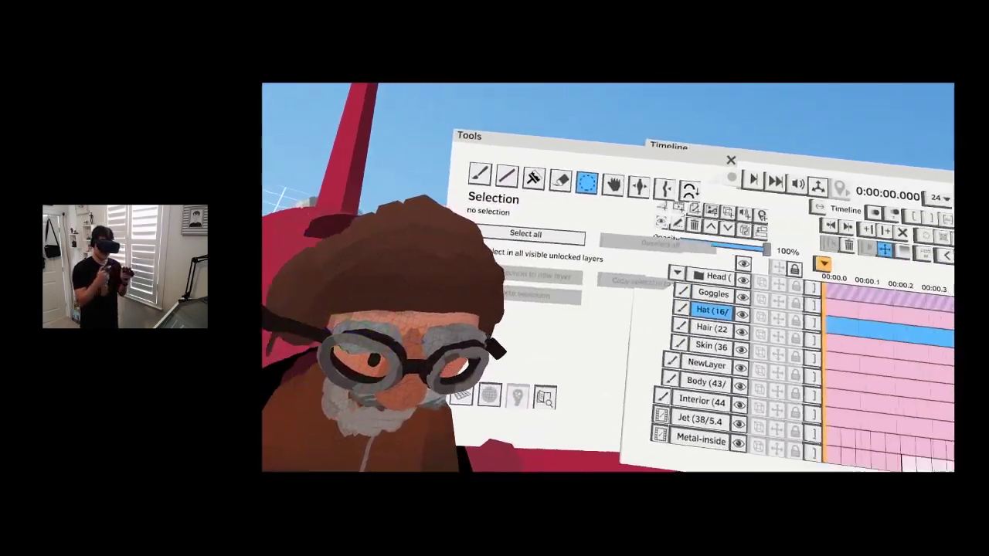
- Pick a dark brown paint color and save the project
{"action": "left_click", "coordinate": [586, 273]}
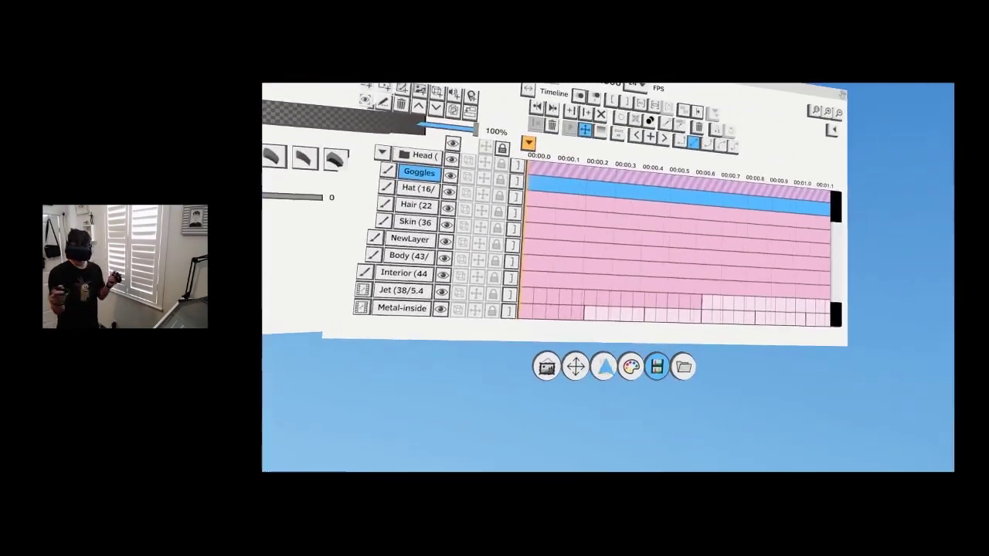
{"action": "left_click", "coordinate": [667, 424]}
{"action": "left_click", "coordinate": [535, 265]}
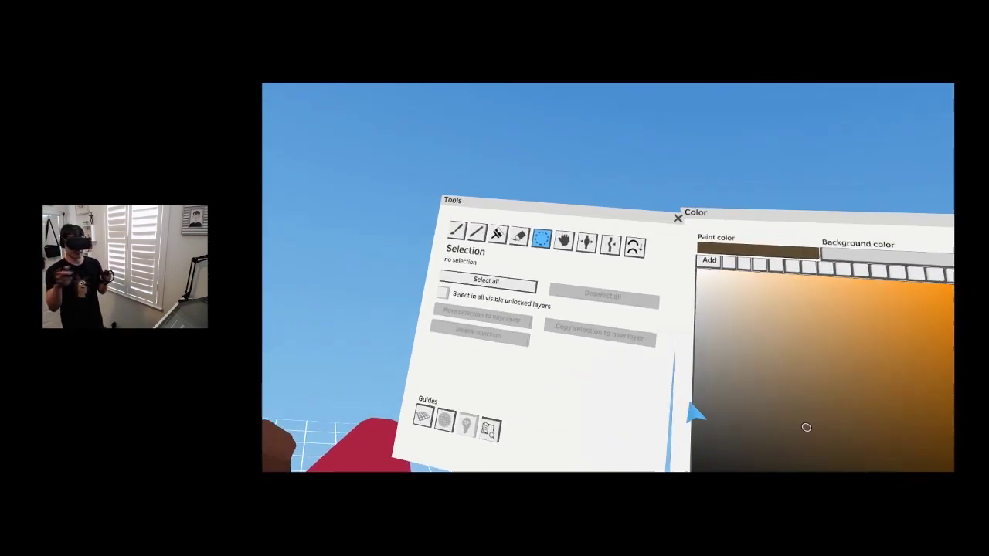
{"action": "left_click", "coordinate": [523, 266]}
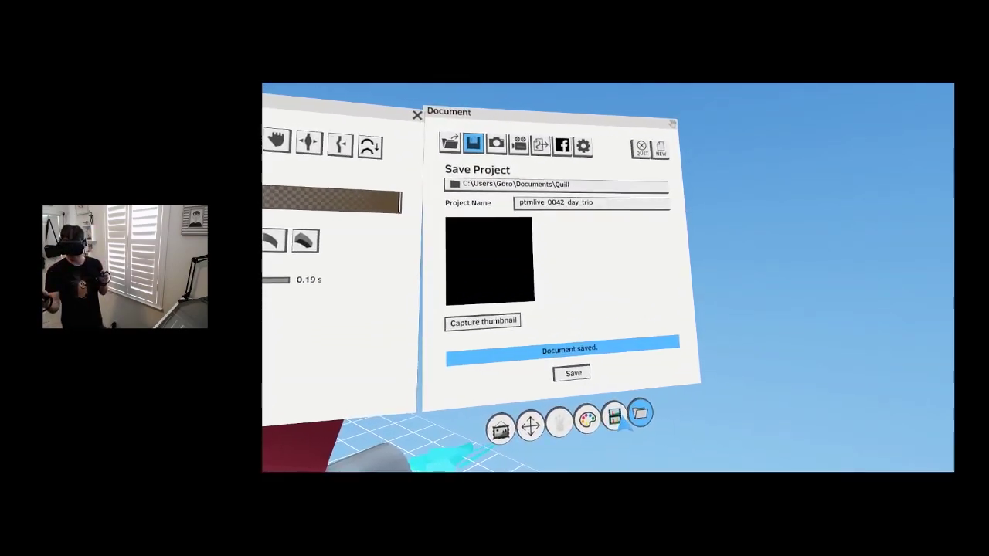
{"action": "left_click", "coordinate": [614, 417]}
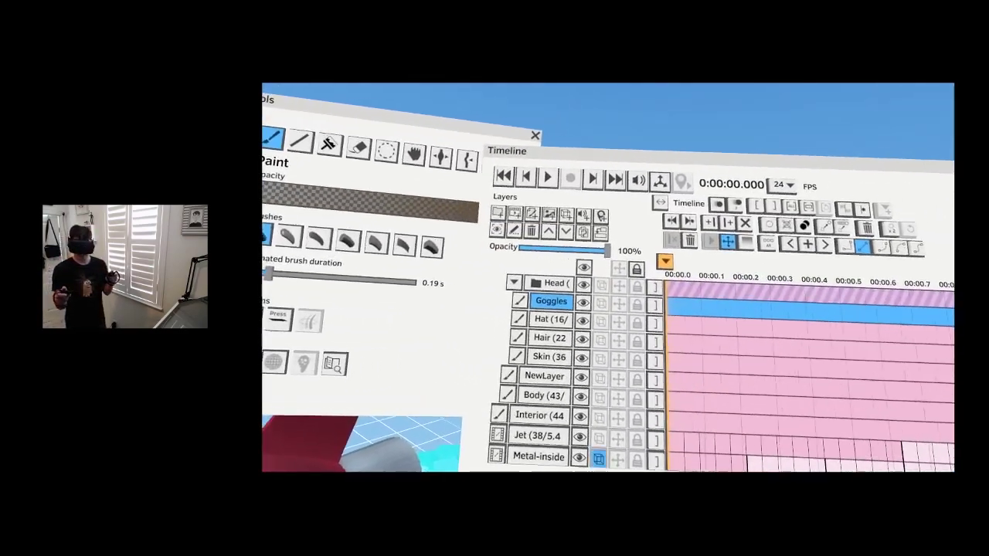
- Create a Dog group inside the Plane group and paint a brown dog's head with a black nose on a new layer
{"action": "left_click", "coordinate": [541, 246]}
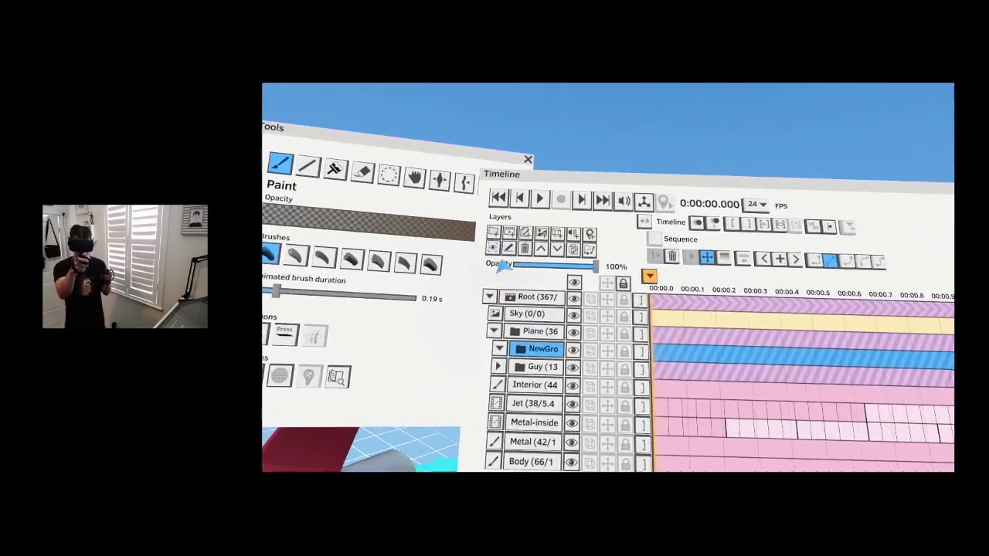
{"action": "left_click", "coordinate": [499, 253]}
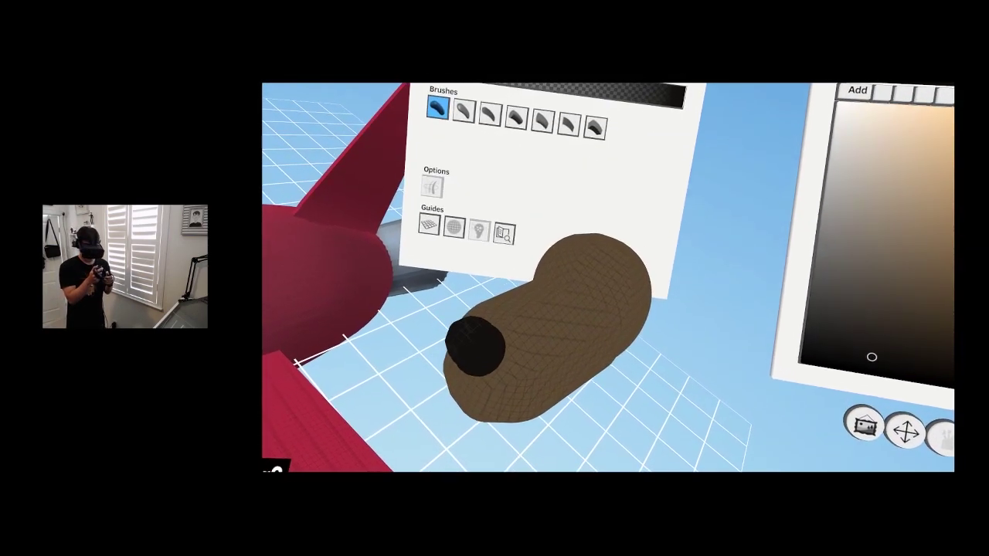
{"action": "left_click", "coordinate": [458, 360]}
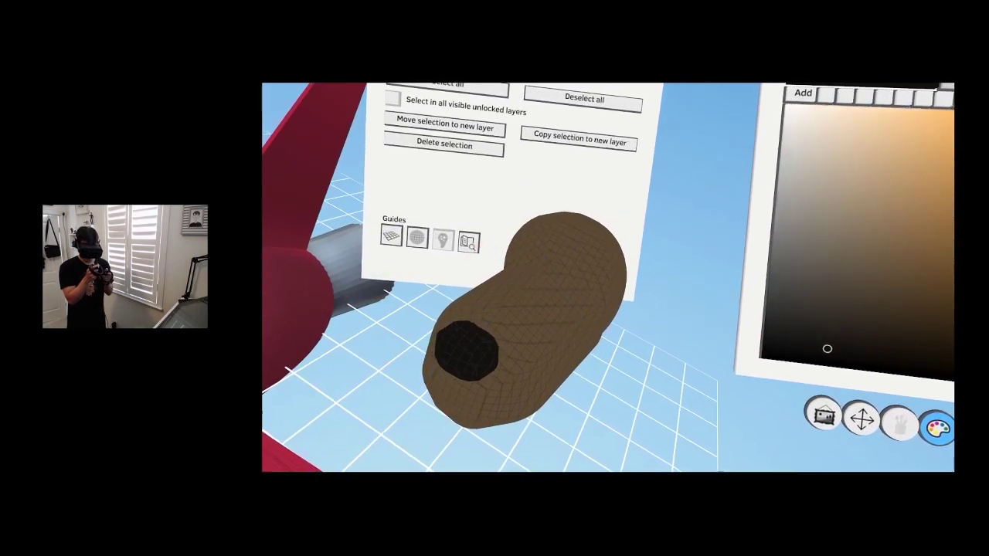
{"action": "left_click", "coordinate": [654, 409]}
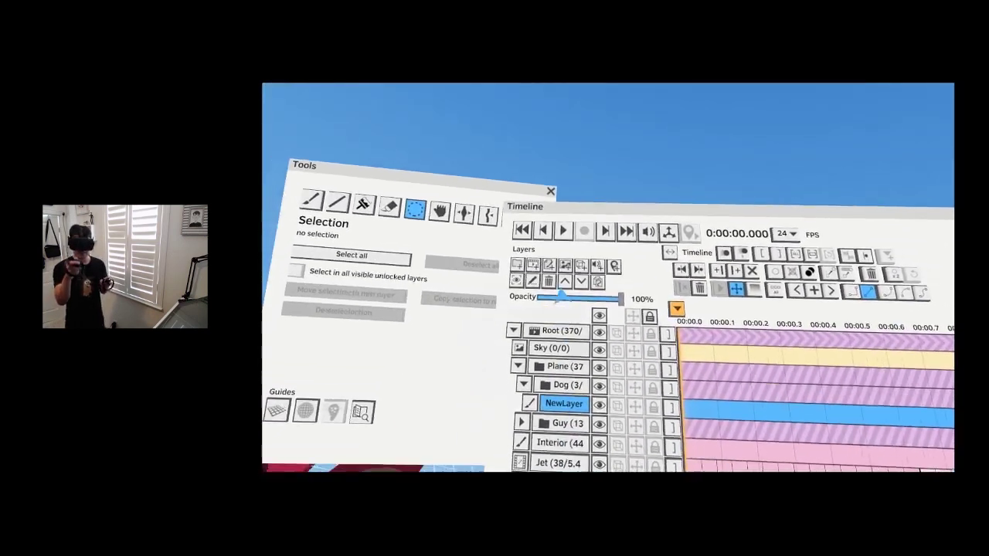
- Add a layer named Ears to the Dog group and activate the Paint tool
{"action": "left_click", "coordinate": [541, 248]}
{"action": "double_click", "coordinate": [540, 358]}
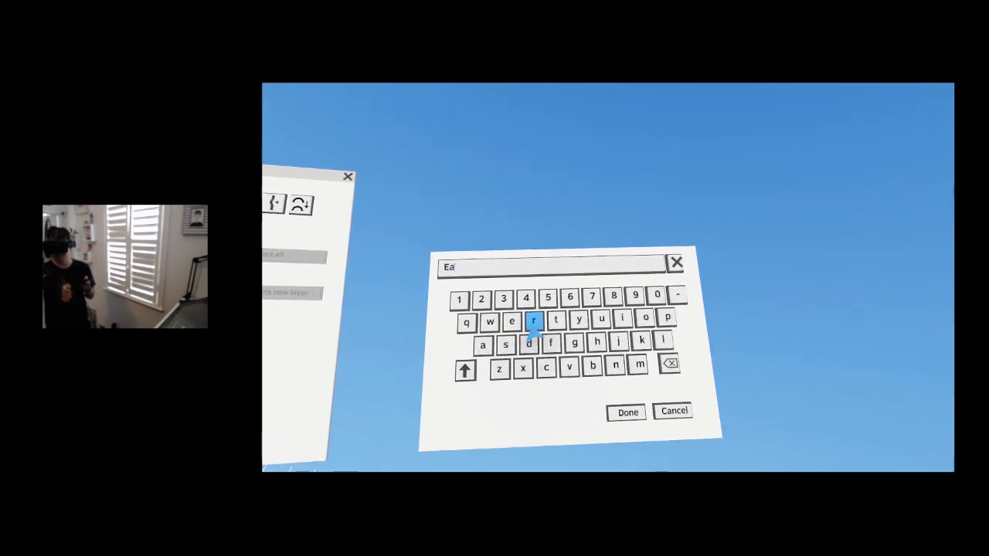
{"action": "left_click", "coordinate": [582, 376]}
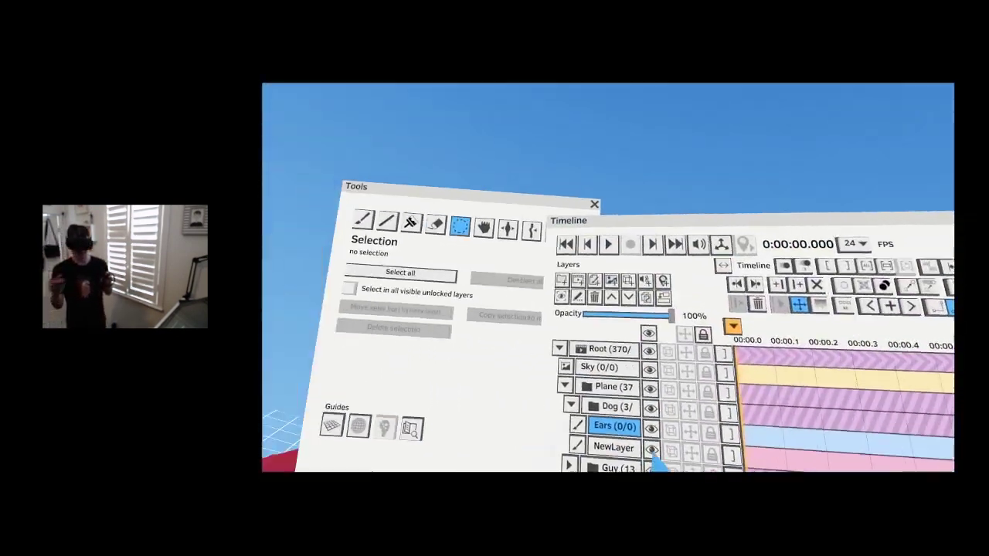
{"action": "left_click", "coordinate": [474, 261]}
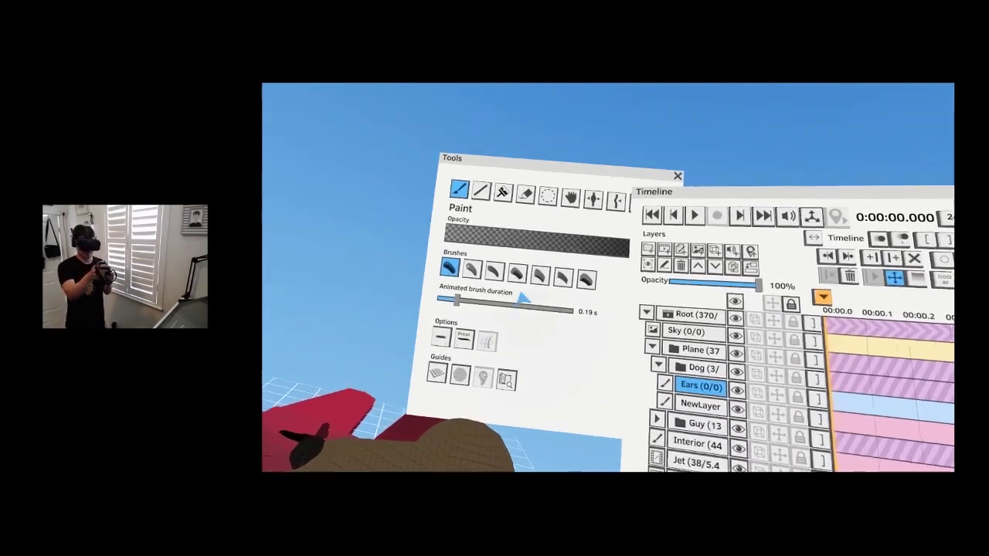
- Paint a long black floppy ear on the Ears layer and place a copy on the other side of the dog's head
{"action": "left_click", "coordinate": [471, 268]}
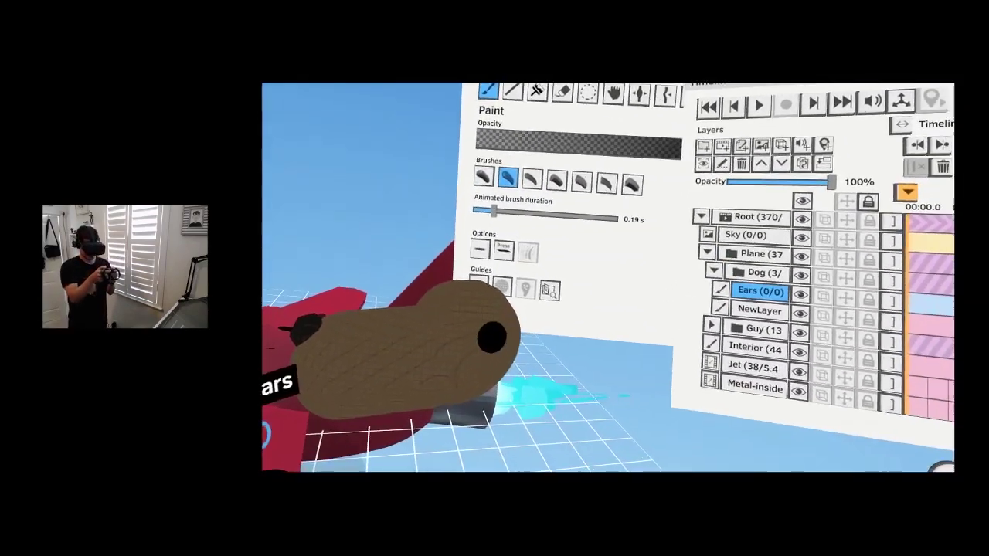
{"action": "mouse_move", "coordinate": [471, 363]}
{"action": "left_mouse_down"}
{"action": "mouse_move", "coordinate": [466, 410]}
{"action": "mouse_move", "coordinate": [489, 378]}
{"action": "mouse_move", "coordinate": [488, 410]}
{"action": "mouse_move", "coordinate": [509, 372]}
{"action": "mouse_move", "coordinate": [506, 395]}
{"action": "mouse_move", "coordinate": [520, 380]}
{"action": "mouse_move", "coordinate": [513, 394]}
{"action": "mouse_move", "coordinate": [533, 448]}
{"action": "left_mouse_up"}
{"action": "left_click", "coordinate": [481, 382]}
{"action": "left_click", "coordinate": [564, 198]}
{"action": "left_click", "coordinate": [490, 386]}
{"action": "left_click_drag", "start_coordinate": [489, 386], "coordinate": [531, 323]}
- Reposition and rotate the two black ears so they hang from the sides of the dog's head
{"action": "left_click", "coordinate": [564, 442]}
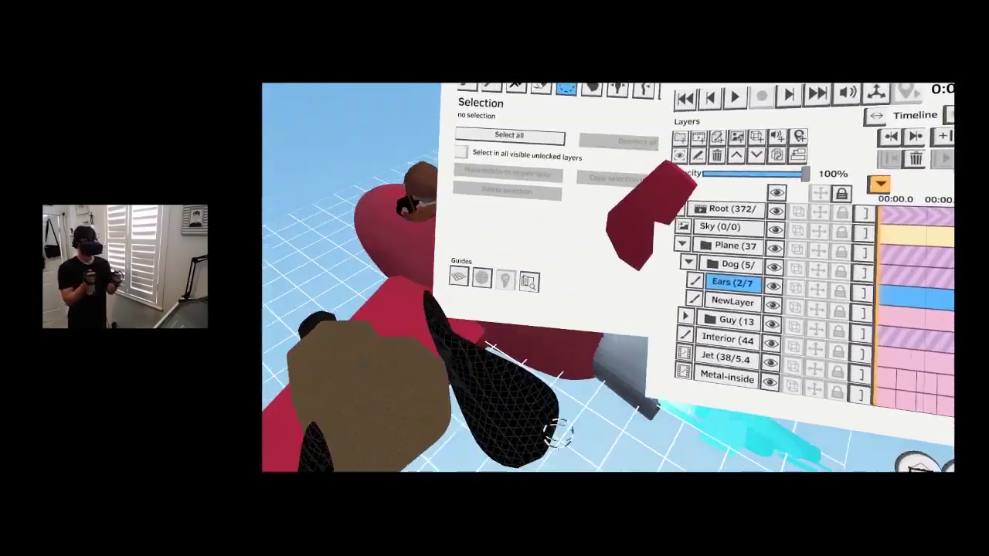
{"action": "left_click_drag", "start_coordinate": [549, 363], "coordinate": [534, 335]}
{"action": "left_click", "coordinate": [537, 351]}
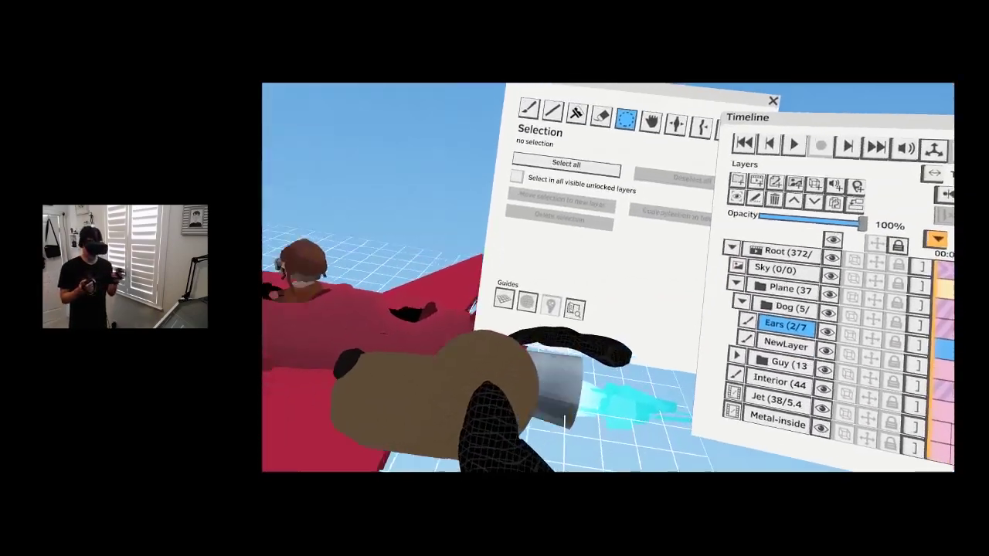
{"action": "left_click", "coordinate": [503, 301]}
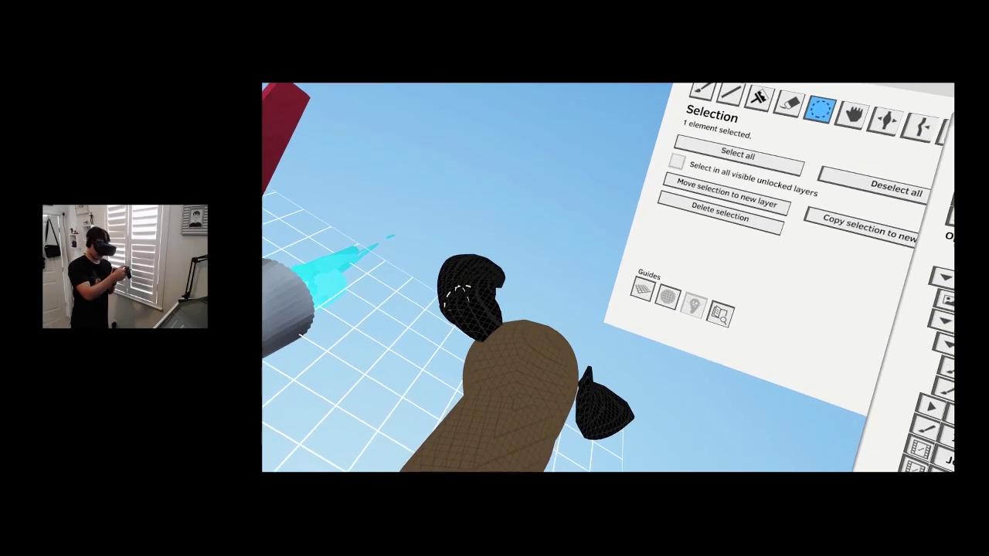
{"action": "left_click", "coordinate": [458, 291]}
- Activate the dog head's layer and darken the head's brown with the Colorize tool
{"action": "left_click", "coordinate": [611, 298]}
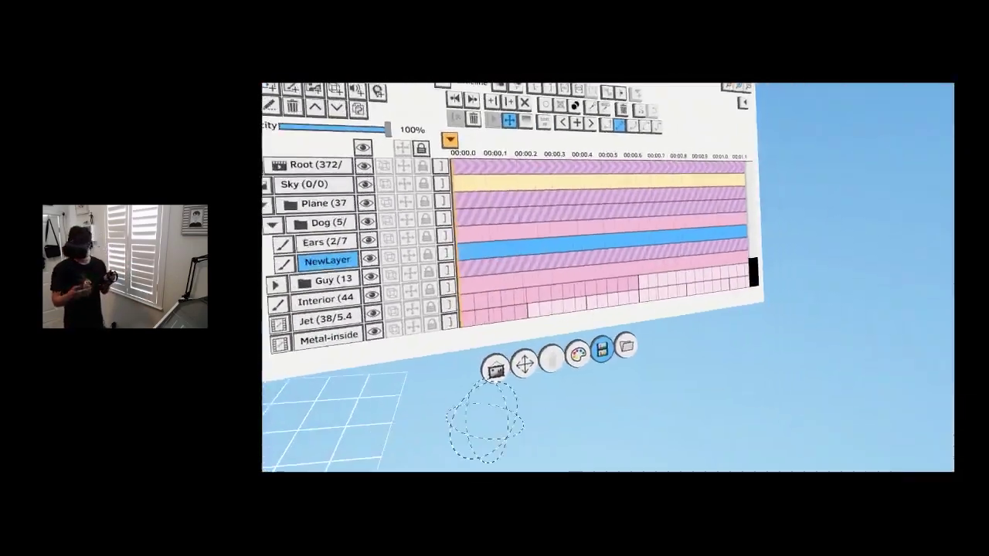
{"action": "left_click", "coordinate": [541, 398]}
{"action": "left_click", "coordinate": [546, 345]}
{"action": "left_click", "coordinate": [619, 392]}
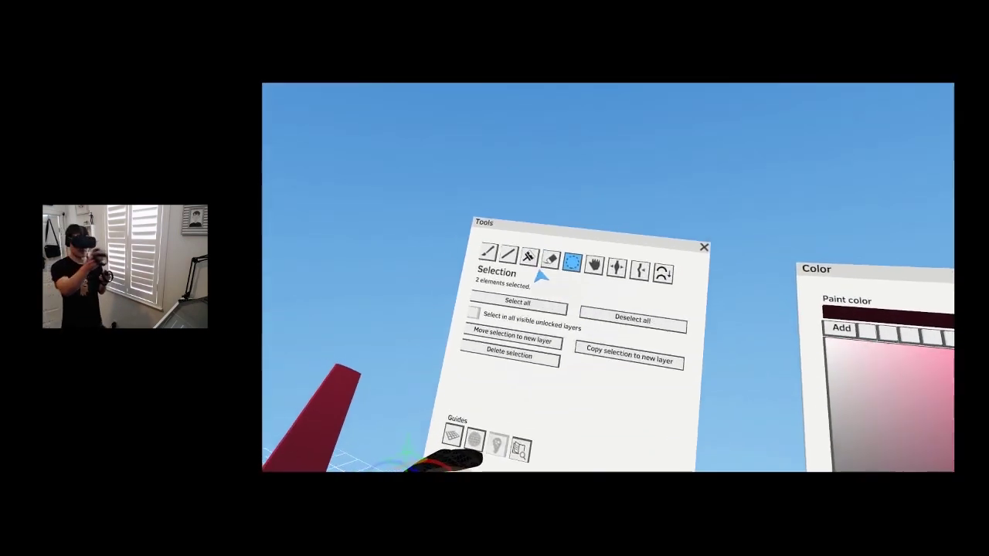
{"action": "left_click", "coordinate": [528, 258]}
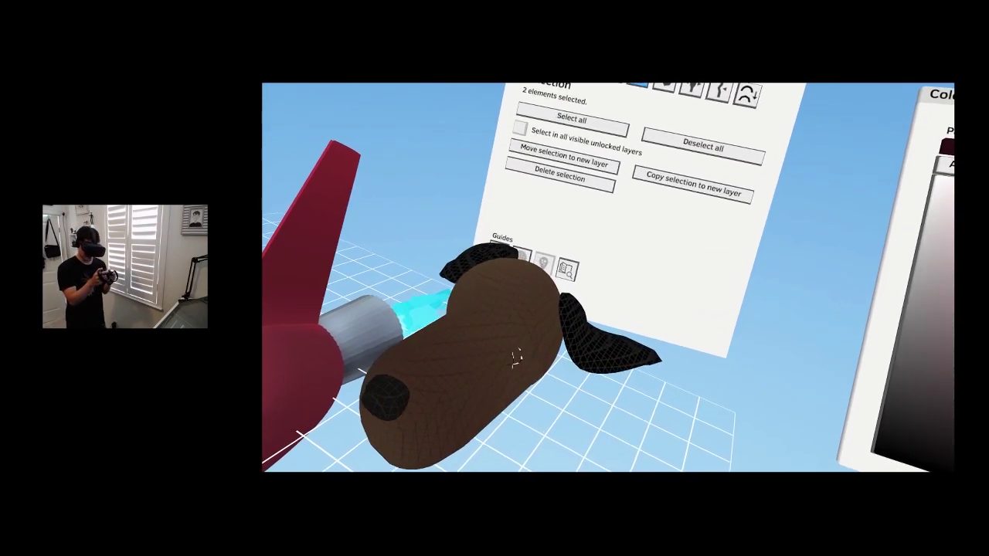
{"action": "left_click", "coordinate": [516, 358]}
{"action": "left_click", "coordinate": [663, 243]}
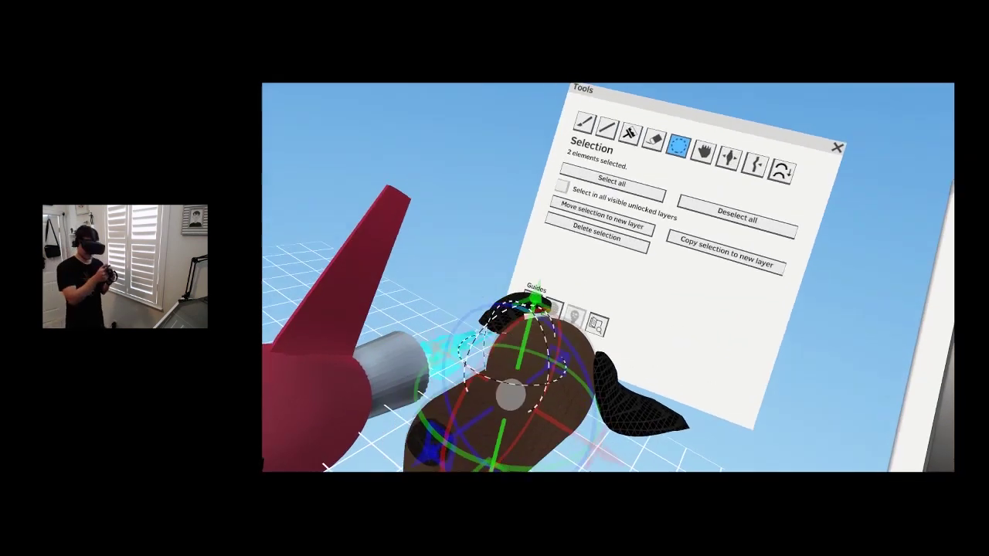
- Colorize the dog's head with a lighter brown in Normal (RGB) mode and undo the last strokes
{"action": "mouse_move", "coordinate": [502, 324]}
{"action": "left_mouse_down"}
{"action": "mouse_move", "coordinate": [436, 334]}
{"action": "mouse_move", "coordinate": [448, 289]}
{"action": "mouse_move", "coordinate": [468, 348]}
{"action": "left_mouse_up"}
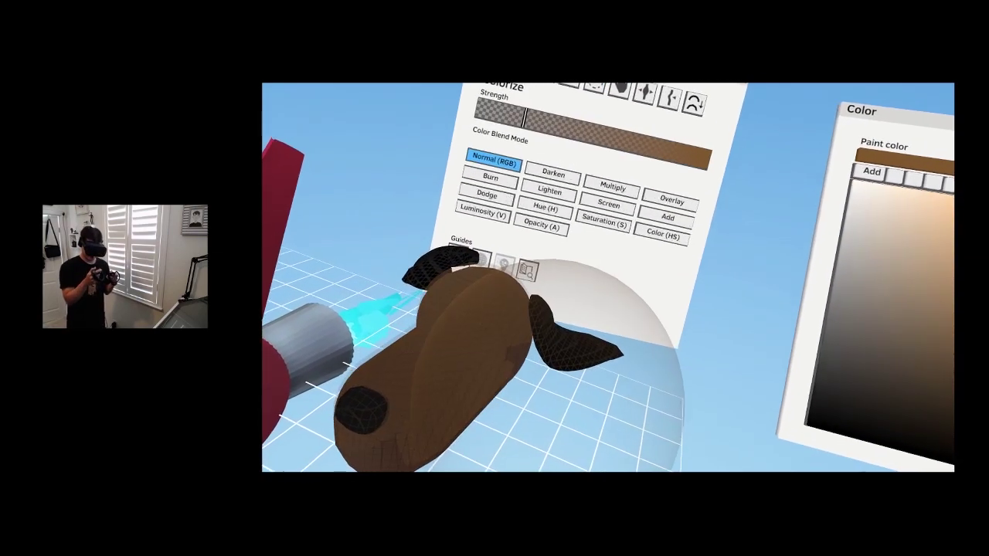
{"action": "mouse_move", "coordinate": [536, 371]}
{"action": "left_mouse_down"}
{"action": "mouse_move", "coordinate": [508, 372]}
{"action": "mouse_move", "coordinate": [562, 375]}
{"action": "mouse_move", "coordinate": [523, 372]}
{"action": "mouse_move", "coordinate": [540, 386]}
{"action": "mouse_move", "coordinate": [479, 410]}
{"action": "left_mouse_up"}
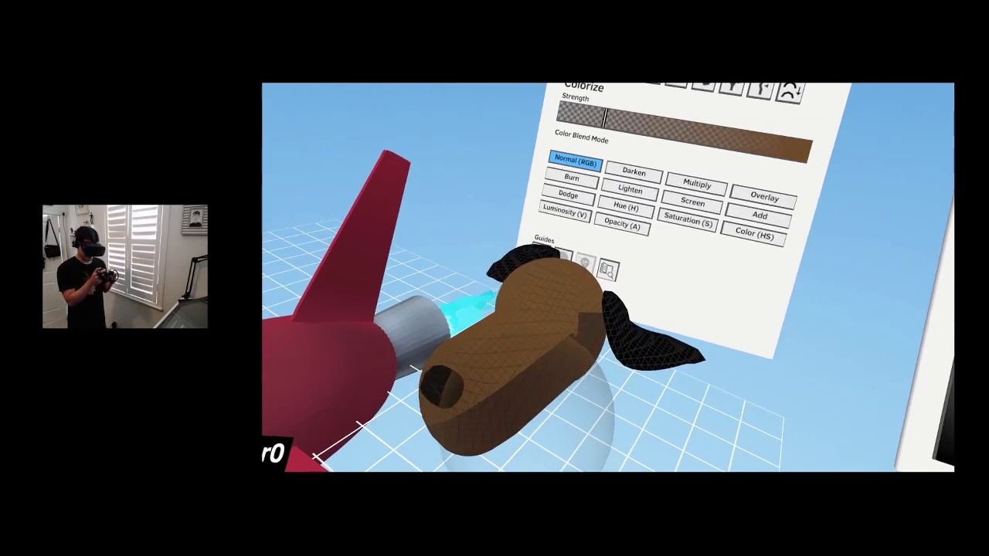
{"action": "key", "text": "ctrl+z"}
{"action": "key", "text": "ctrl+z"}
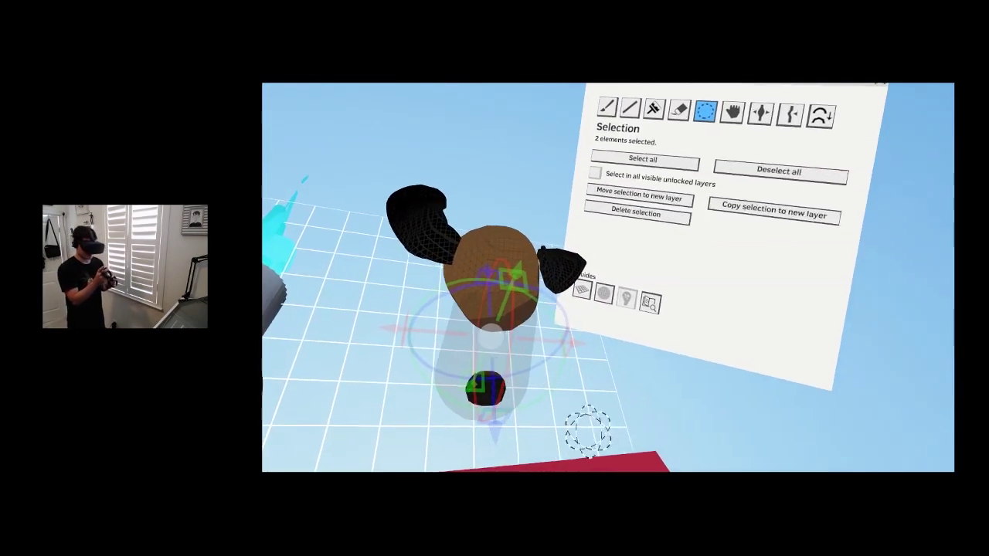
- Adjust the dog's muzzle and nose, and move the whole head with its ears over the plane's rear cockpit opening
{"action": "left_click", "coordinate": [574, 428]}
{"action": "left_click", "coordinate": [486, 404]}
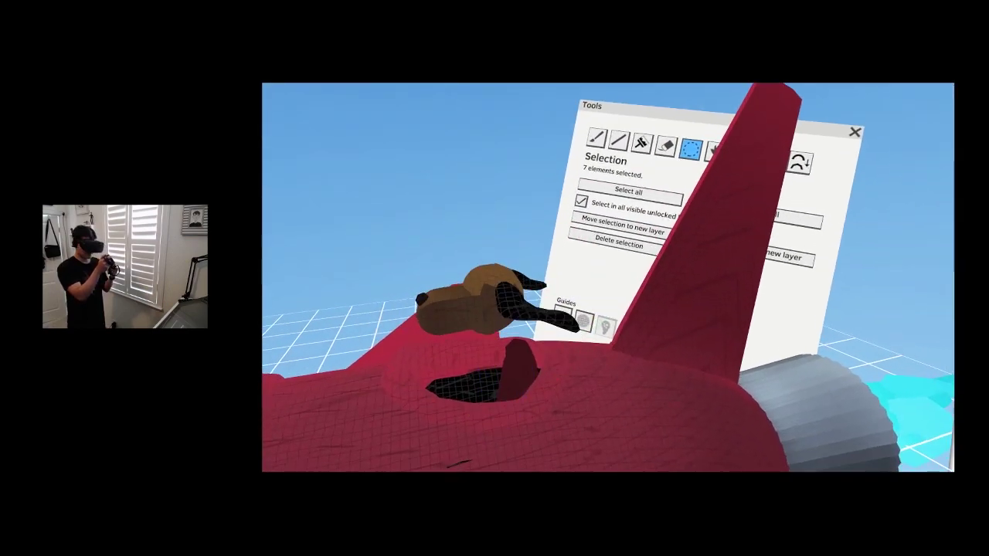
{"action": "left_click", "coordinate": [558, 370]}
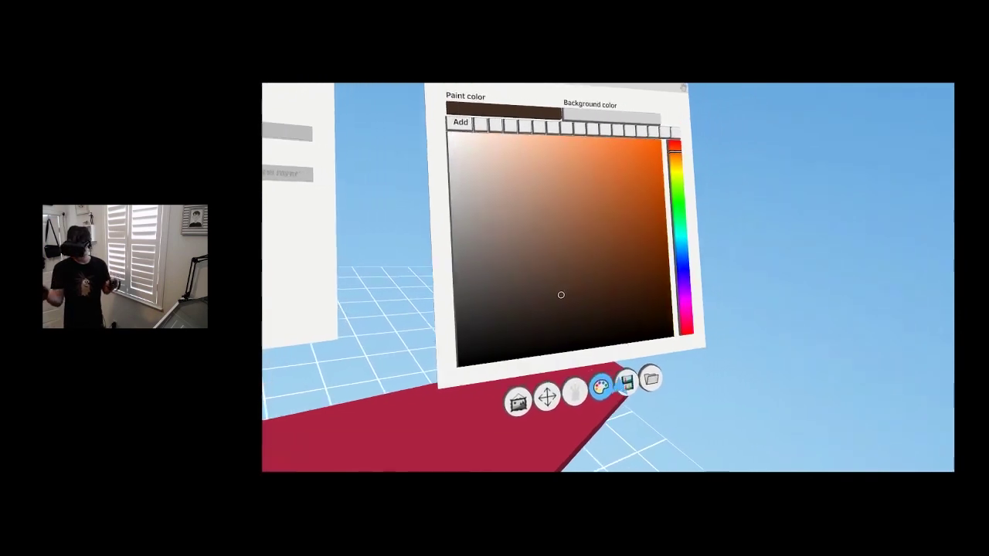
- Expand the Guy and Head groups in the layer list and activate the pilot's Goggles layer for transforming
{"action": "left_click", "coordinate": [622, 445]}
{"action": "left_click", "coordinate": [576, 337]}
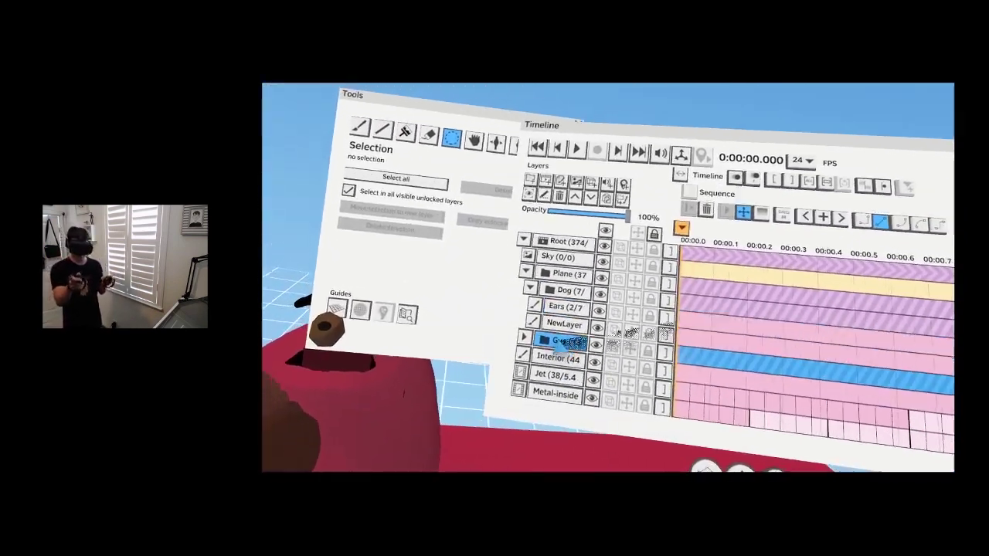
{"action": "left_click", "coordinate": [532, 327]}
{"action": "scroll", "coordinate": [552, 377], "scroll_direction": "down", "scroll_amount": 3}
{"action": "scroll", "coordinate": [552, 377], "scroll_direction": "down", "scroll_amount": 1}
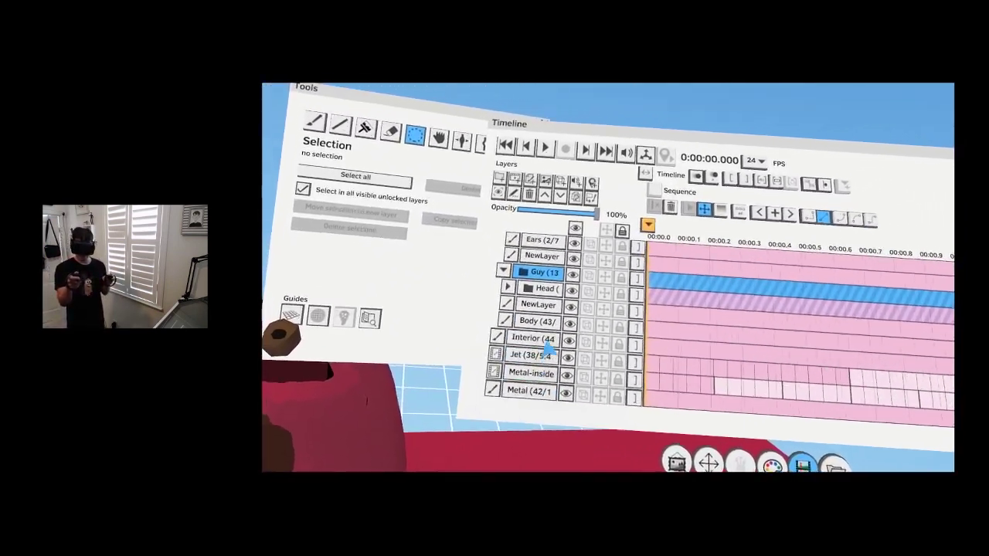
{"action": "left_click", "coordinate": [561, 320]}
{"action": "left_click", "coordinate": [568, 305]}
{"action": "left_click", "coordinate": [526, 305]}
{"action": "left_click", "coordinate": [554, 323]}
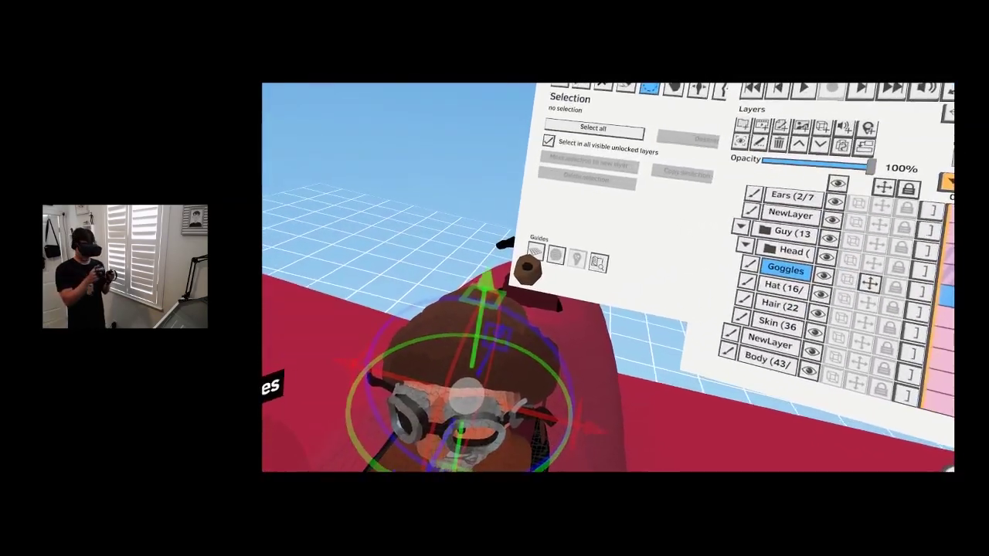
- Duplicate the pilot's Goggles layer and move the copy up into the Dog group
{"action": "left_click_drag", "start_coordinate": [466, 396], "coordinate": [476, 283]}
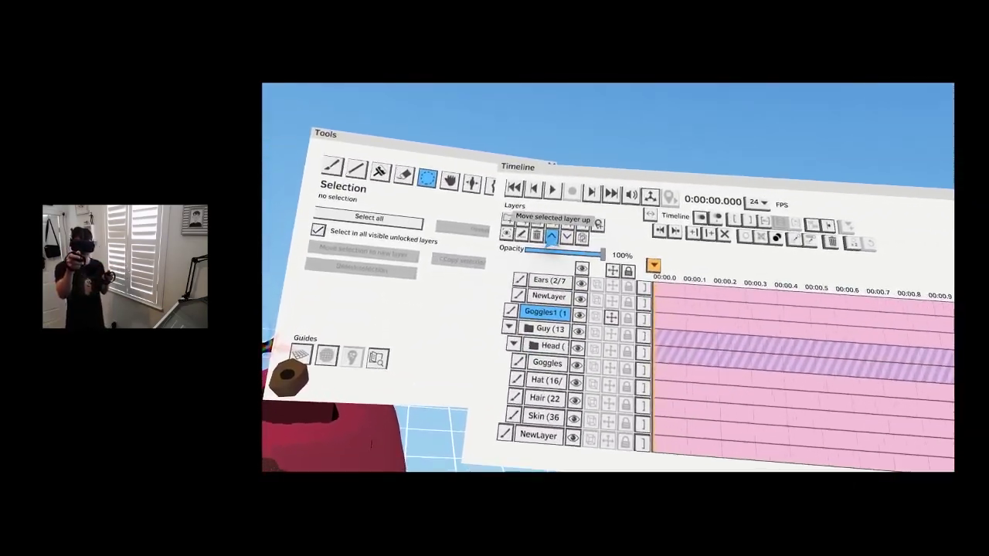
{"action": "scroll", "coordinate": [550, 331], "scroll_direction": "up", "scroll_amount": 4}
{"action": "left_click", "coordinate": [550, 232]}
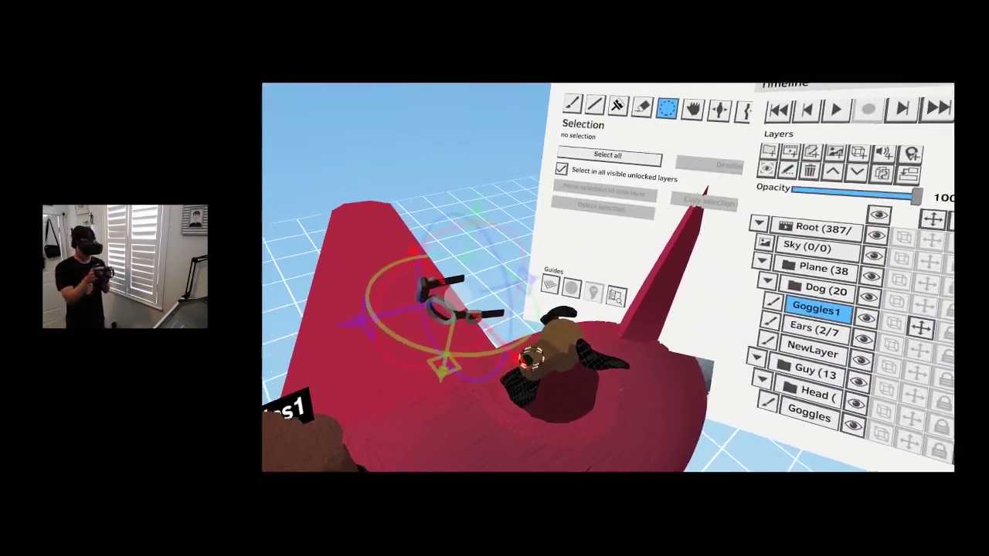
- Place the copied goggles on the dog's head and adjust selected parts to fit over its eyes
{"action": "left_click_drag", "start_coordinate": [454, 312], "coordinate": [510, 328]}
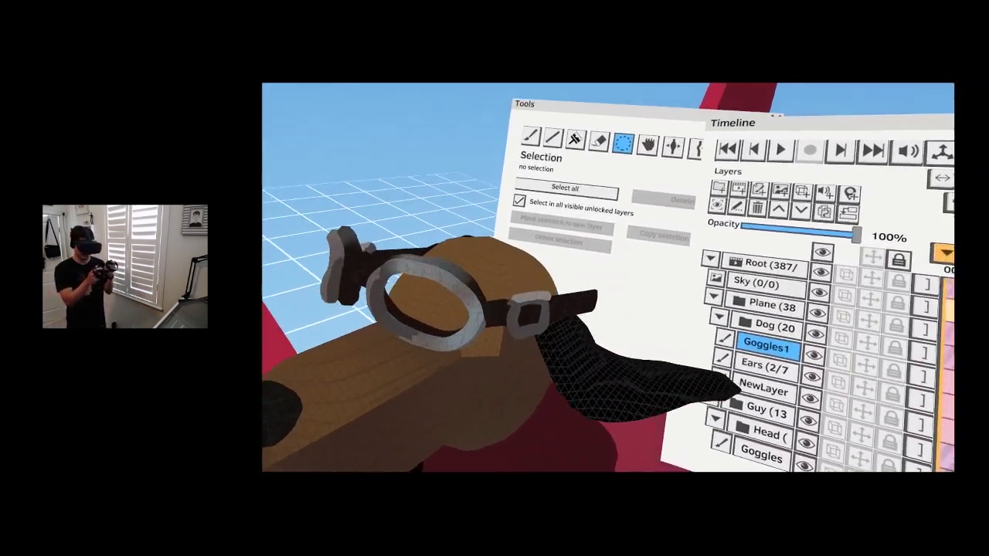
{"action": "mouse_move", "coordinate": [468, 301]}
{"action": "left_mouse_down"}
{"action": "mouse_move", "coordinate": [436, 283]}
{"action": "mouse_move", "coordinate": [439, 426]}
{"action": "mouse_move", "coordinate": [579, 450]}
{"action": "left_mouse_up"}
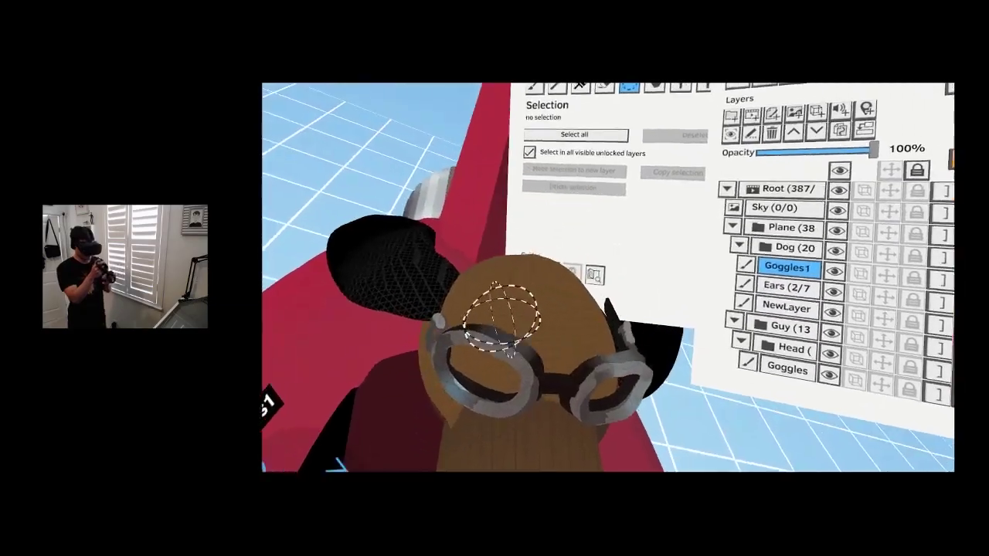
{"action": "mouse_move", "coordinate": [501, 318]}
{"action": "left_mouse_down"}
{"action": "mouse_move", "coordinate": [487, 384]}
{"action": "mouse_move", "coordinate": [484, 334]}
{"action": "mouse_move", "coordinate": [461, 377]}
{"action": "left_mouse_up"}
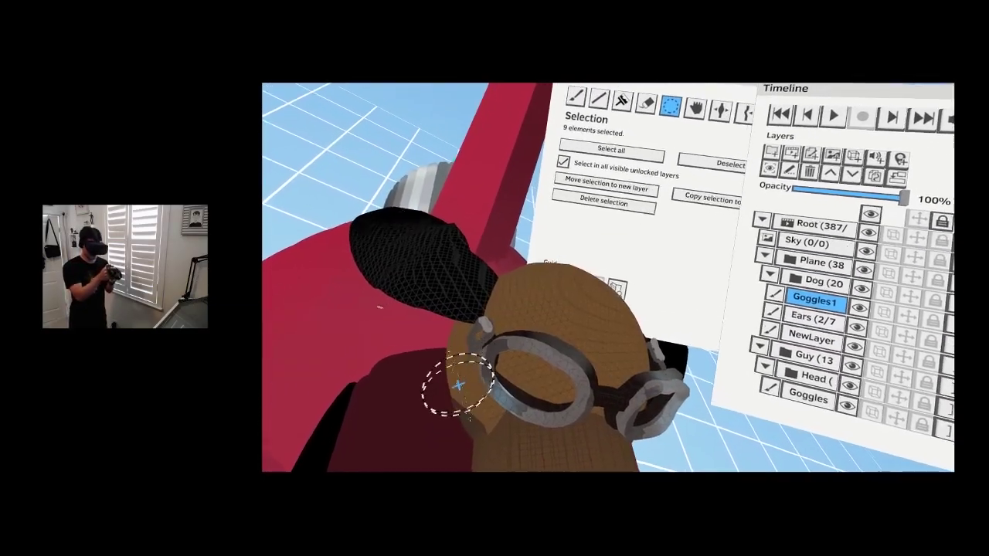
{"action": "left_click_drag", "start_coordinate": [582, 296], "coordinate": [471, 400]}
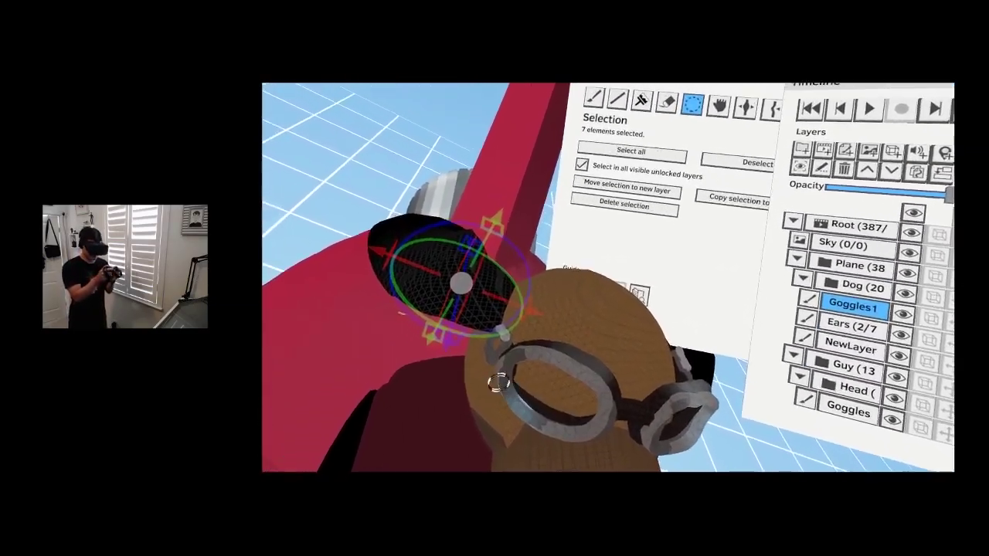
{"action": "mouse_move", "coordinate": [389, 363]}
{"action": "left_mouse_down"}
{"action": "mouse_move", "coordinate": [446, 322]}
{"action": "mouse_move", "coordinate": [395, 347]}
{"action": "left_mouse_up"}
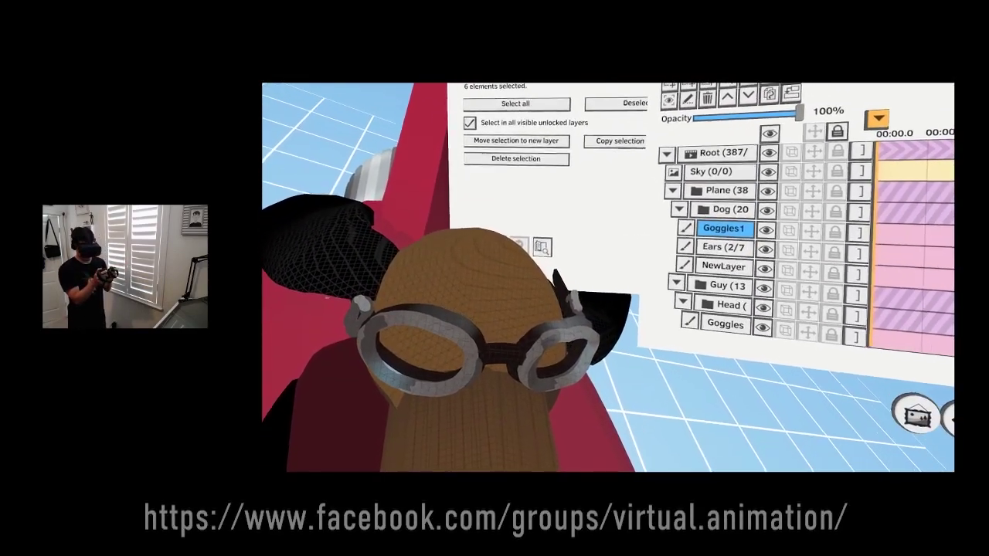
- Fit the remaining goggle parts around the dog's head, using the Selection and Grab tools
{"action": "mouse_move", "coordinate": [666, 379]}
{"action": "left_mouse_down"}
{"action": "mouse_move", "coordinate": [512, 391]}
{"action": "mouse_move", "coordinate": [512, 366]}
{"action": "left_mouse_up"}
{"action": "mouse_move", "coordinate": [489, 327]}
{"action": "left_mouse_down"}
{"action": "mouse_move", "coordinate": [505, 374]}
{"action": "mouse_move", "coordinate": [467, 364]}
{"action": "left_mouse_up"}
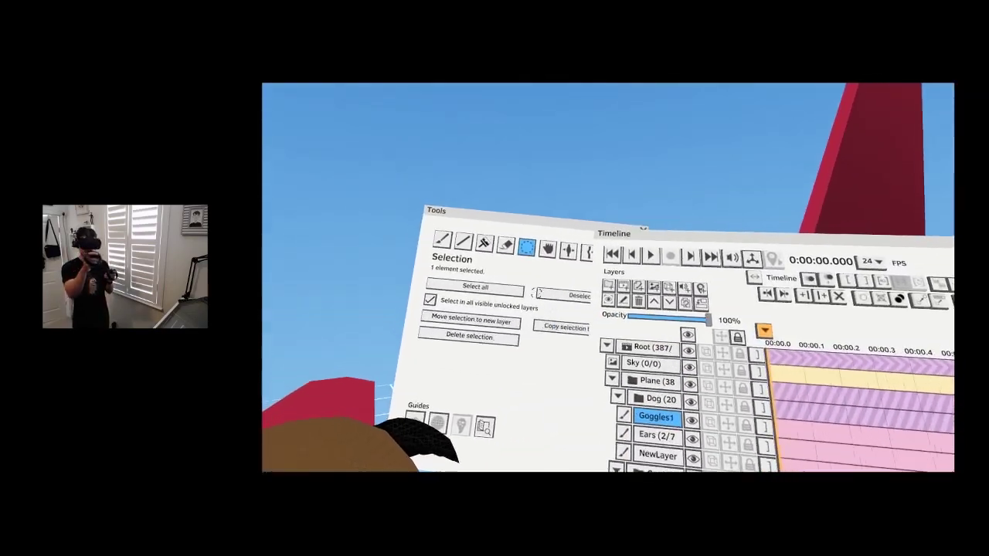
{"action": "left_click", "coordinate": [592, 242]}
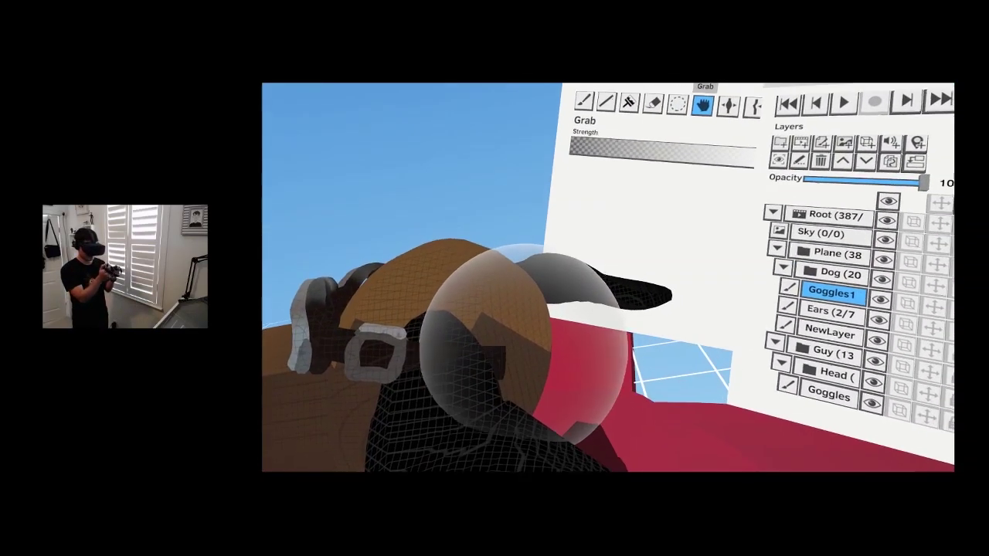
{"action": "left_click", "coordinate": [718, 165]}
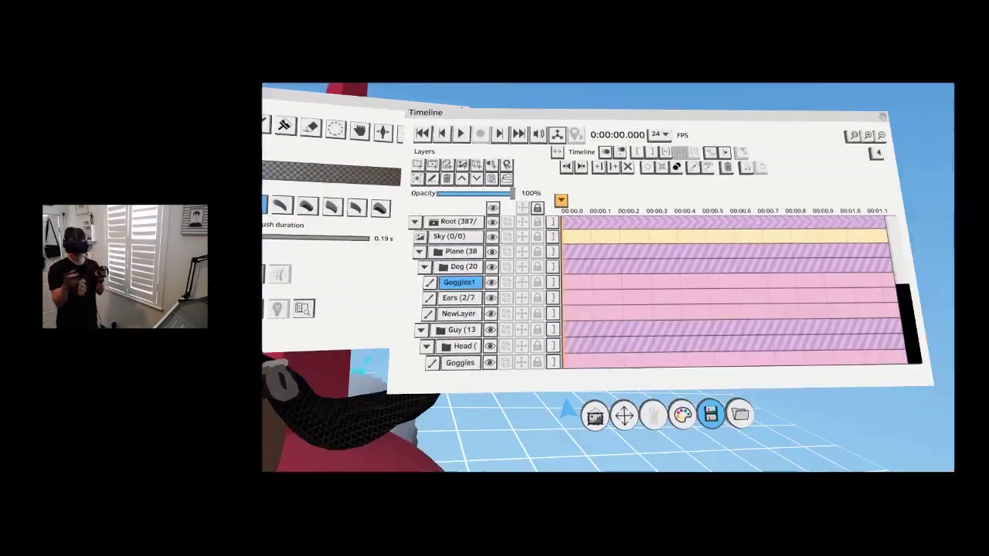
- Draw a short black straight-line stroke as an eye and place one behind each lens of the dog's goggles
{"action": "left_click", "coordinate": [680, 414]}
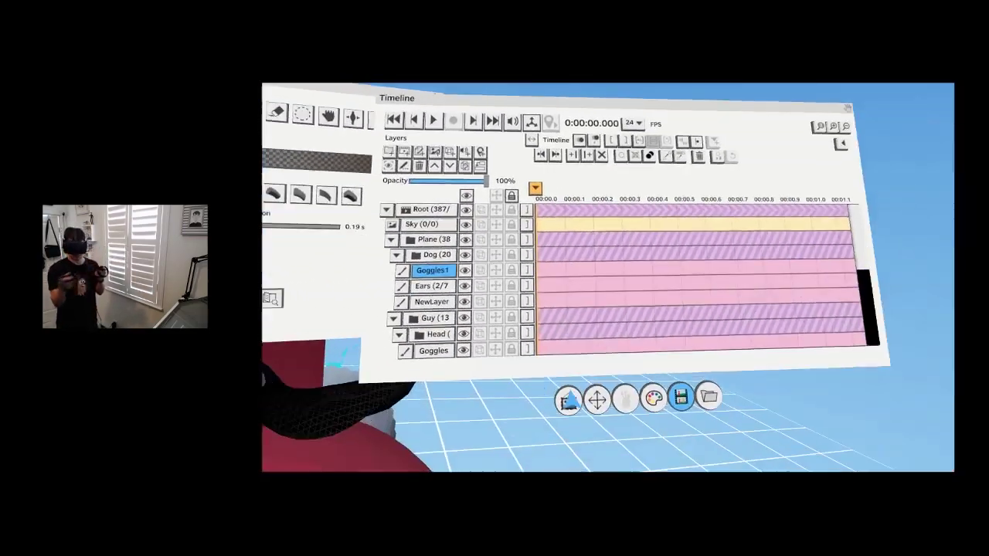
{"action": "left_click", "coordinate": [660, 353]}
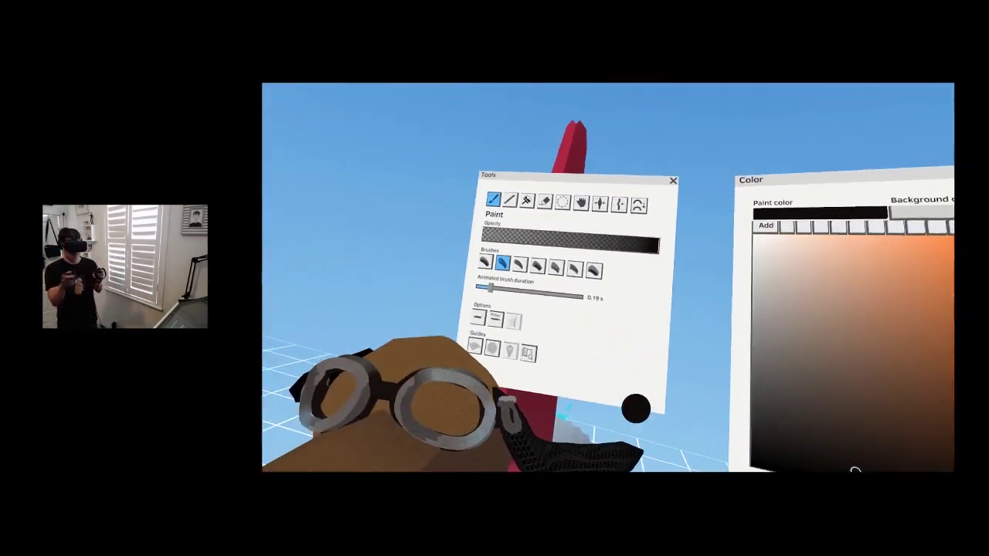
{"action": "left_click", "coordinate": [530, 300]}
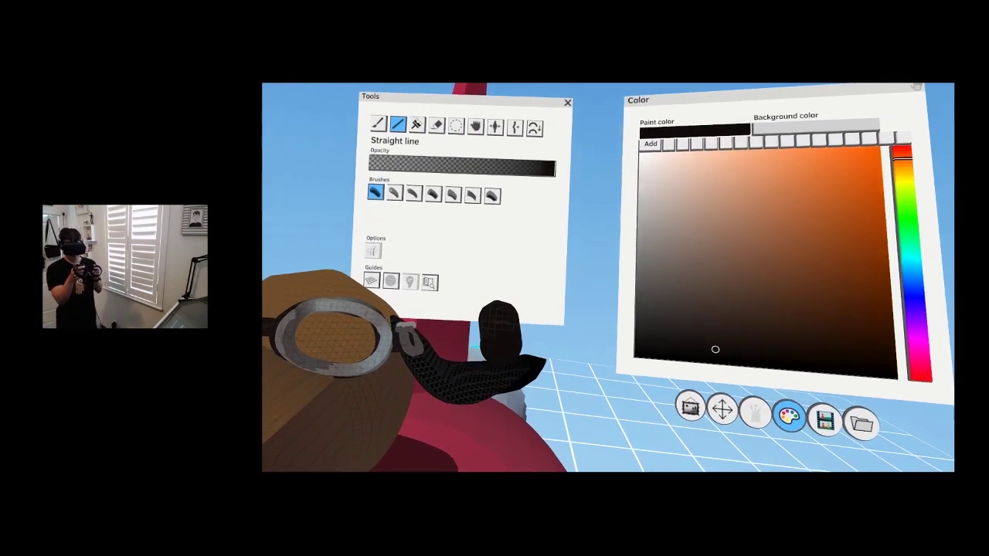
{"action": "left_click", "coordinate": [466, 137]}
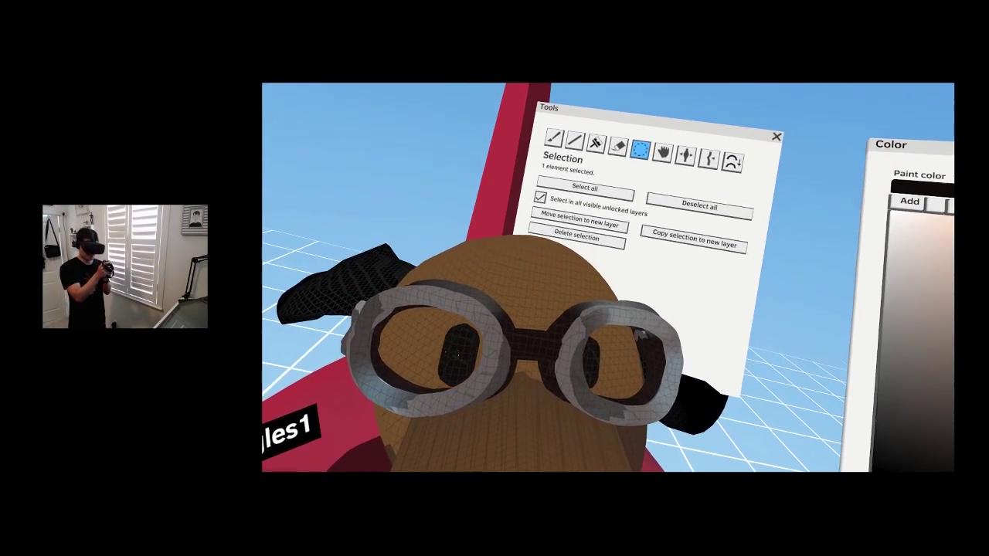
{"action": "left_click", "coordinate": [464, 345]}
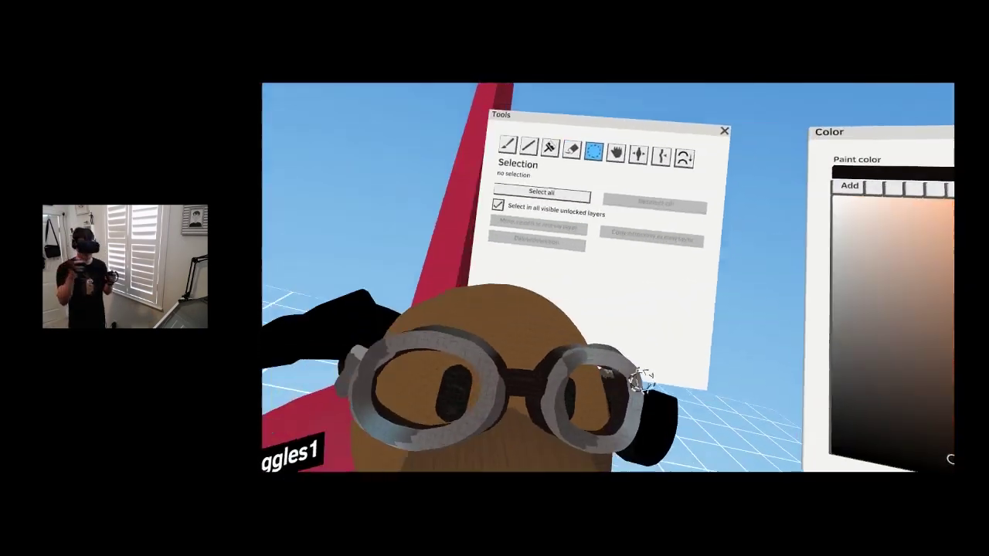
- Copy an eye stroke, colorize the copy light grey and place it as a highlight in the dog's eyes
{"action": "left_click", "coordinate": [640, 378]}
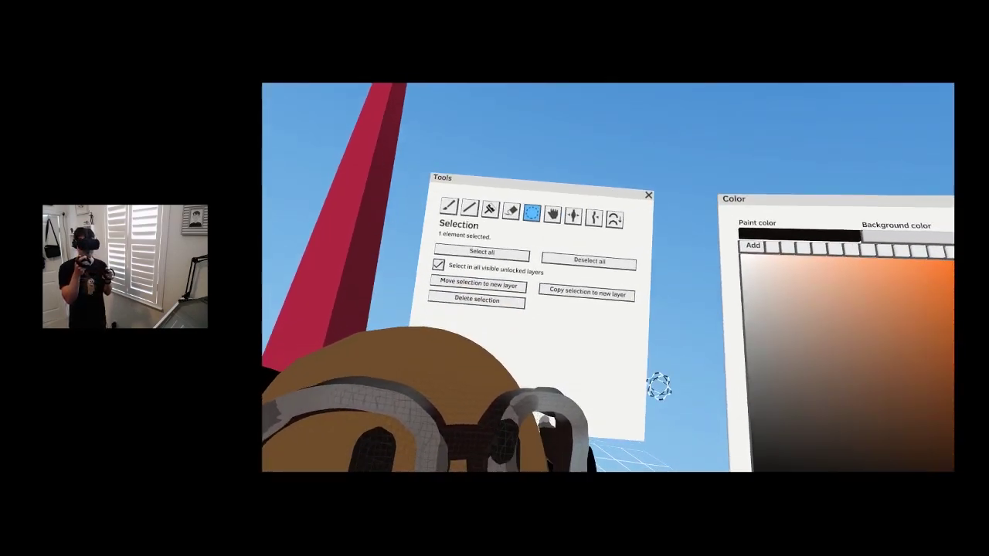
{"action": "left_click", "coordinate": [541, 263]}
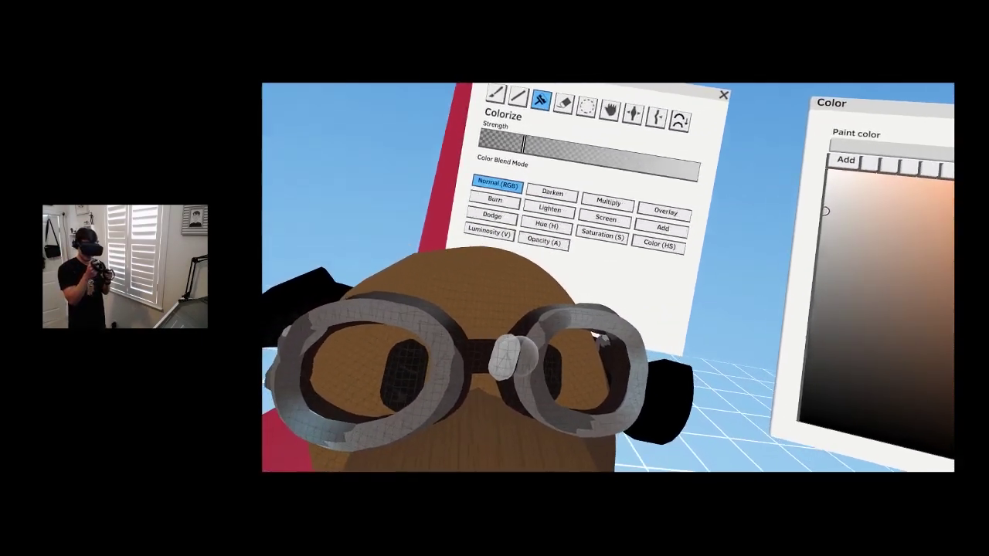
{"action": "left_click", "coordinate": [497, 352]}
{"action": "left_click_drag", "start_coordinate": [494, 349], "coordinate": [483, 342]}
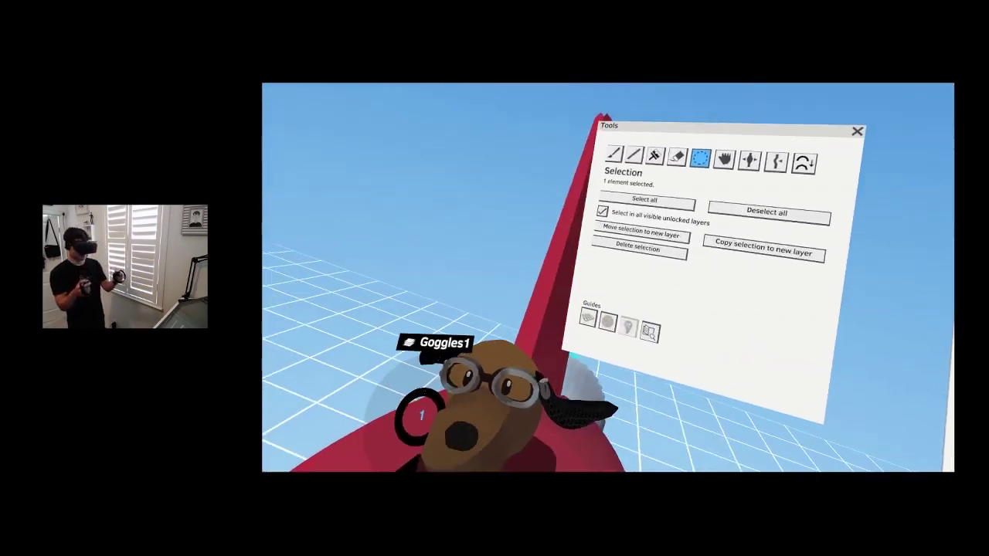
{"action": "left_click", "coordinate": [587, 388]}
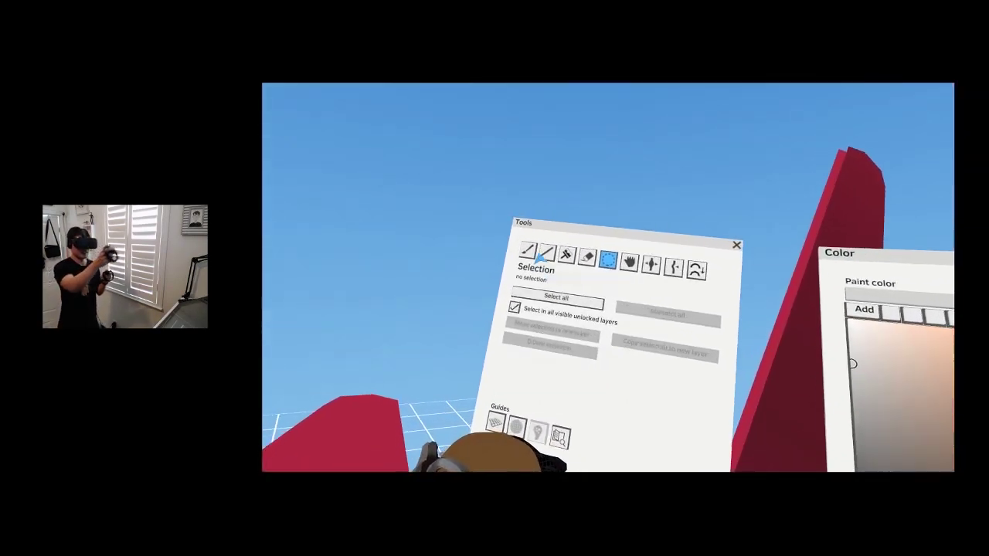
- Return to the Paint tool and rename the dog's unnamed layer as Body
{"action": "left_click", "coordinate": [559, 171]}
{"action": "left_click", "coordinate": [502, 379]}
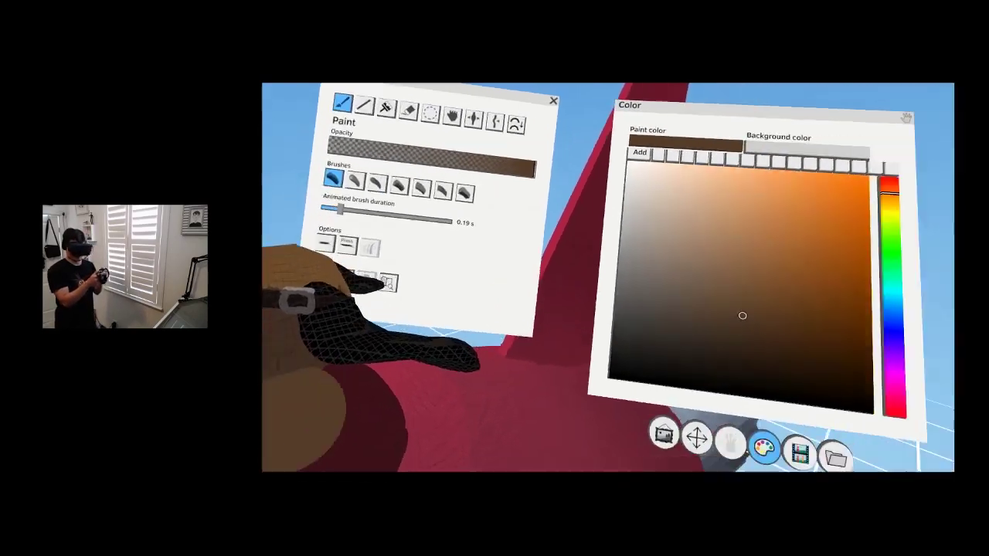
{"action": "left_click", "coordinate": [658, 400]}
{"action": "left_click", "coordinate": [576, 299]}
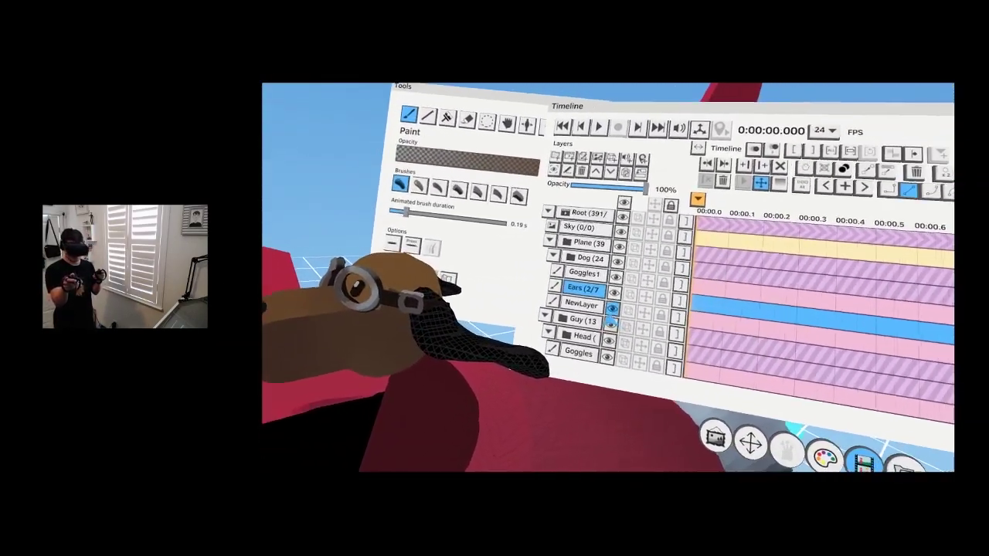
{"action": "double_click", "coordinate": [581, 304]}
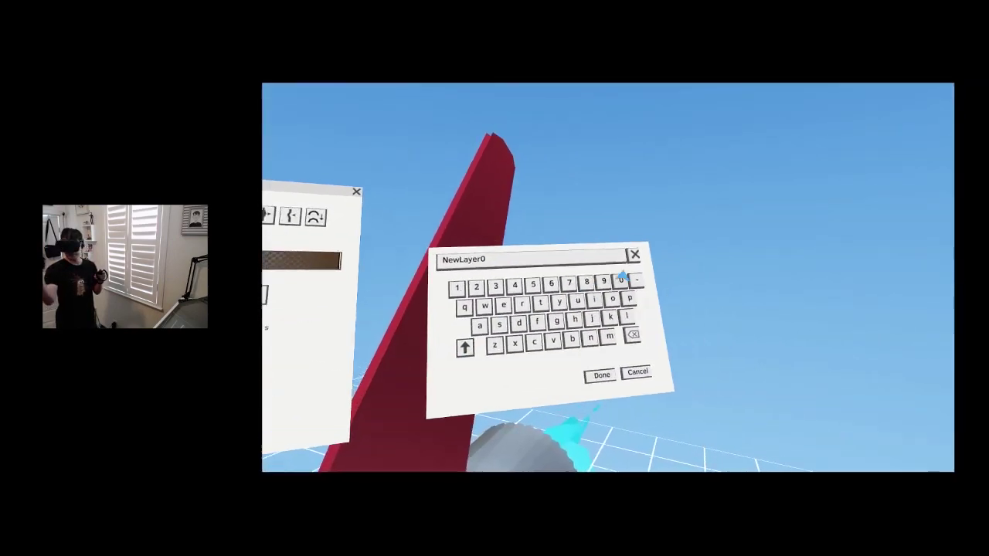
{"action": "left_click", "coordinate": [627, 231]}
{"action": "type", "text": "Bod"}
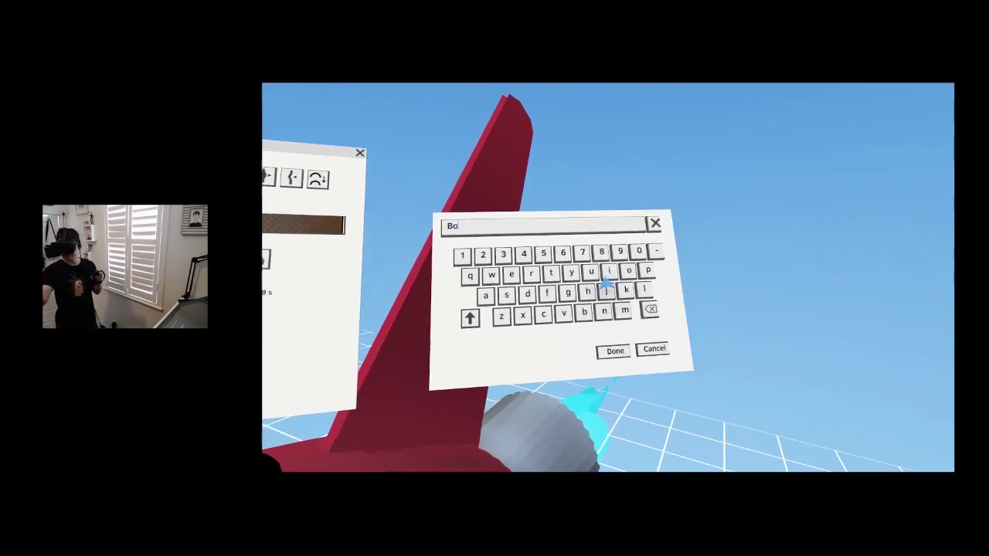
{"action": "left_click", "coordinate": [646, 349]}
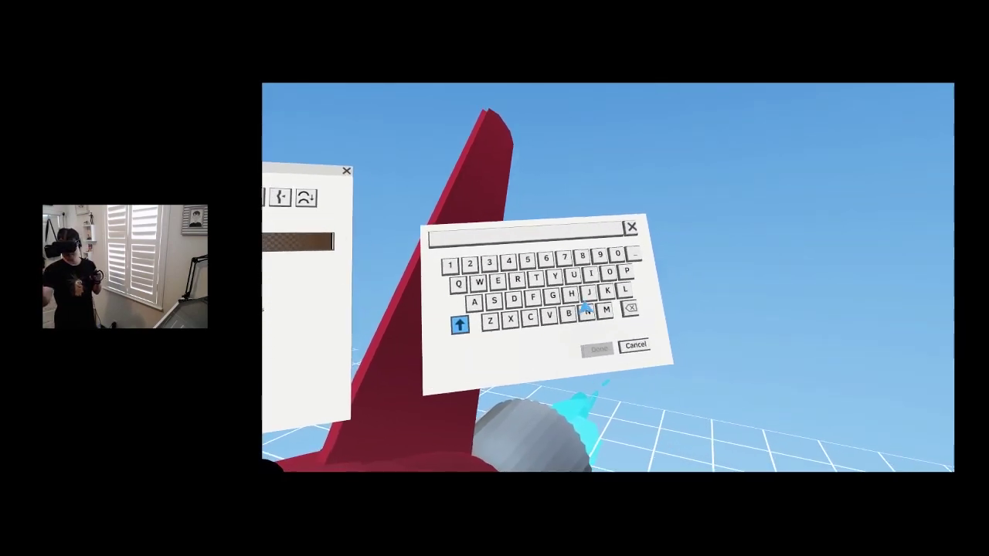
- Finish organising the dog's body and head layers and switch back to the Paint tool
{"action": "left_click", "coordinate": [649, 359]}
{"action": "left_click", "coordinate": [557, 320]}
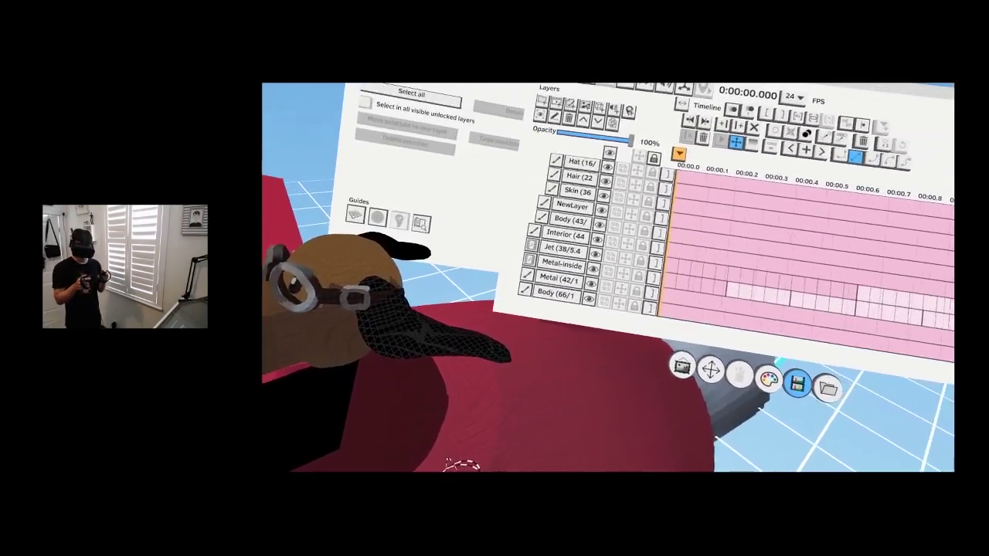
{"action": "scroll", "coordinate": [559, 366], "scroll_direction": "up", "scroll_amount": 7}
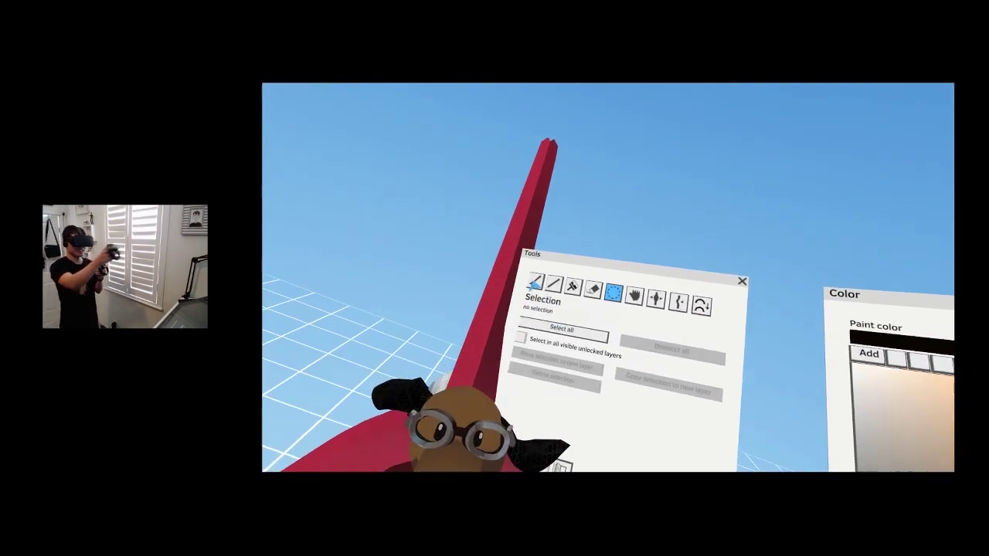
{"action": "left_click", "coordinate": [535, 284]}
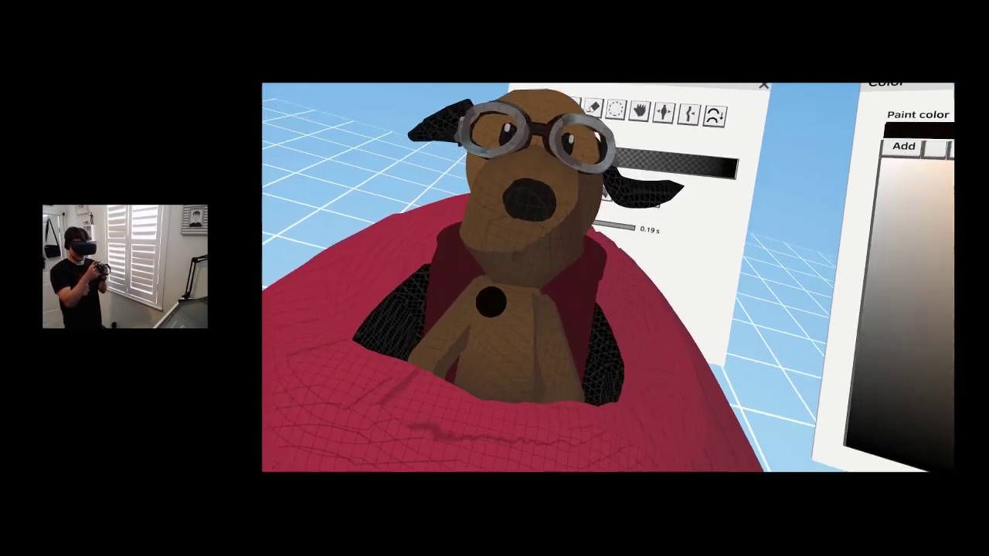
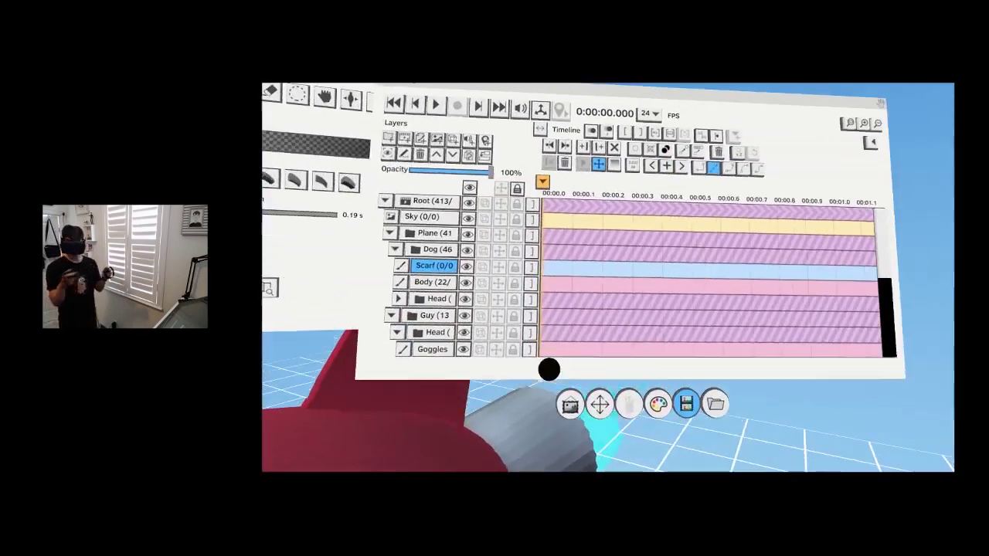
- Set the paint color to a muted blue and paint a scarf around the dog's neck on the Scarf layer
{"action": "left_click", "coordinate": [595, 415]}
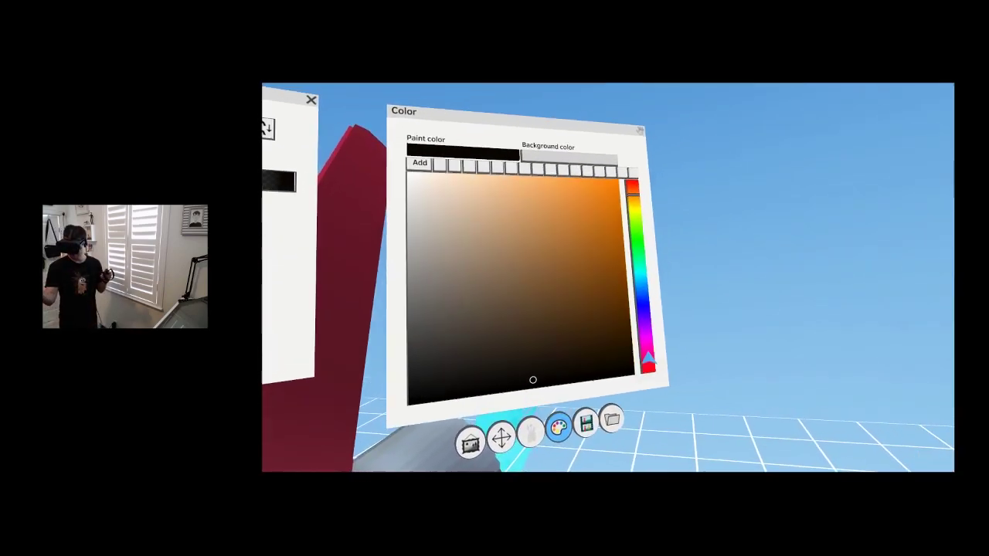
{"action": "left_click", "coordinate": [646, 365]}
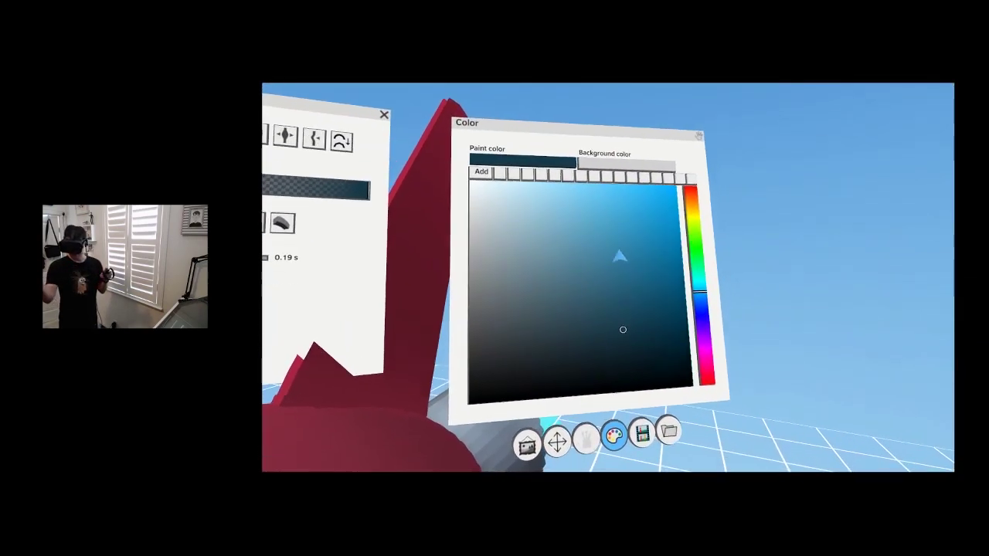
{"action": "left_click", "coordinate": [623, 267]}
{"action": "key", "text": "s"}
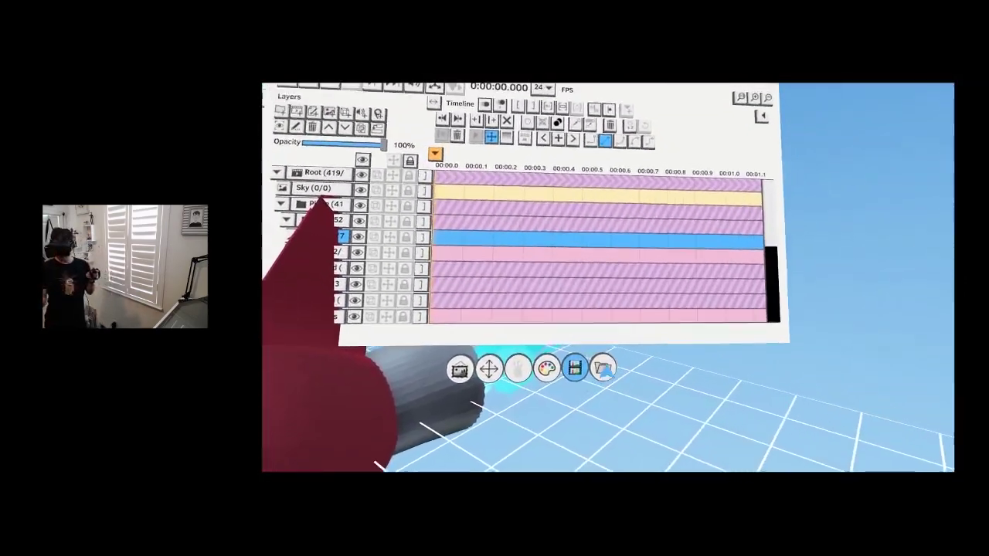
- Add consecutive animation frames to the Scarf layer up to about 0.58 s
{"action": "left_click", "coordinate": [609, 363]}
{"action": "left_click", "coordinate": [636, 313]}
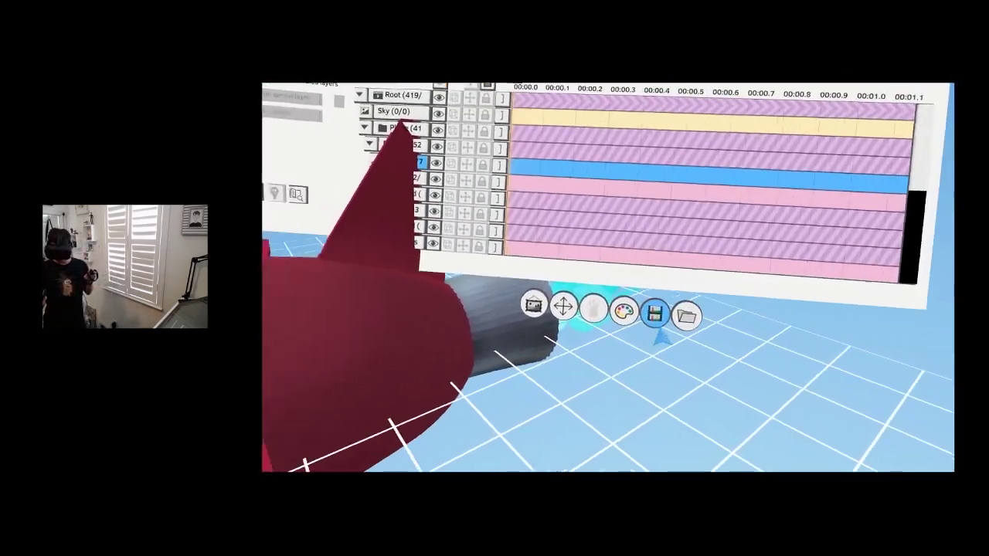
{"action": "key", "text": "Right"}
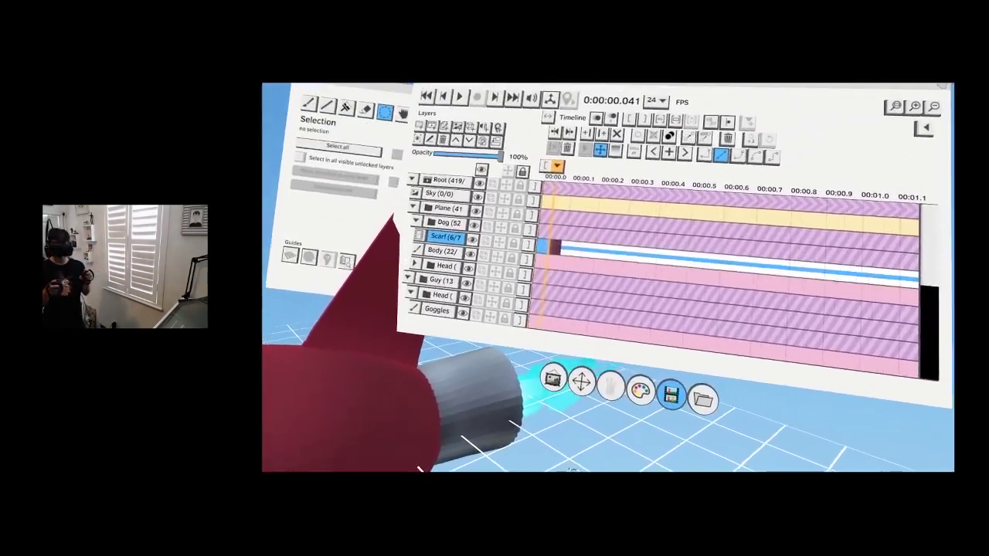
{"action": "key", "text": "Right"}
{"action": "key", "text": "Right"}
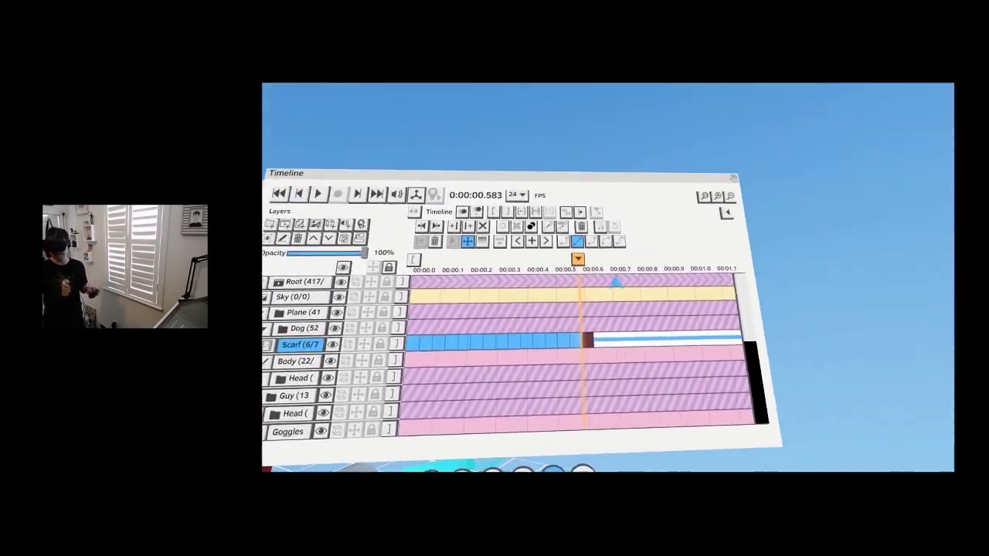
- Play the timeline and deform the dog's scarf with the Nudge tool to animate its flutter
{"action": "left_click", "coordinate": [694, 228]}
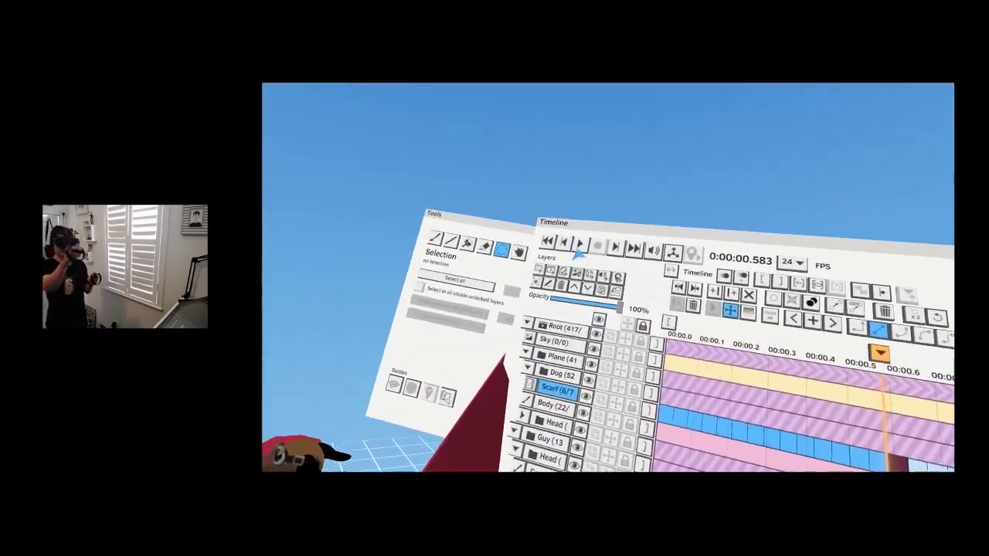
{"action": "left_click", "coordinate": [581, 243]}
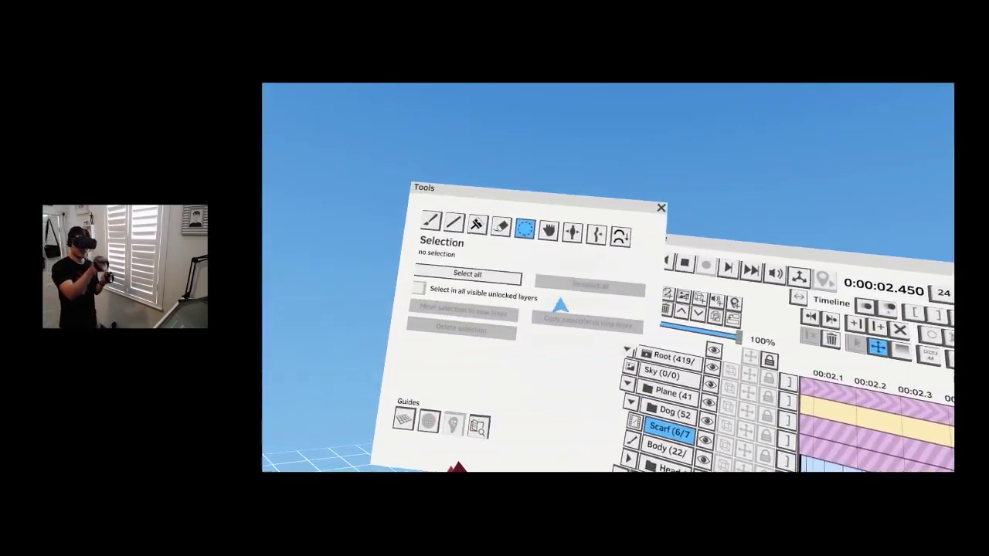
{"action": "left_click", "coordinate": [598, 236]}
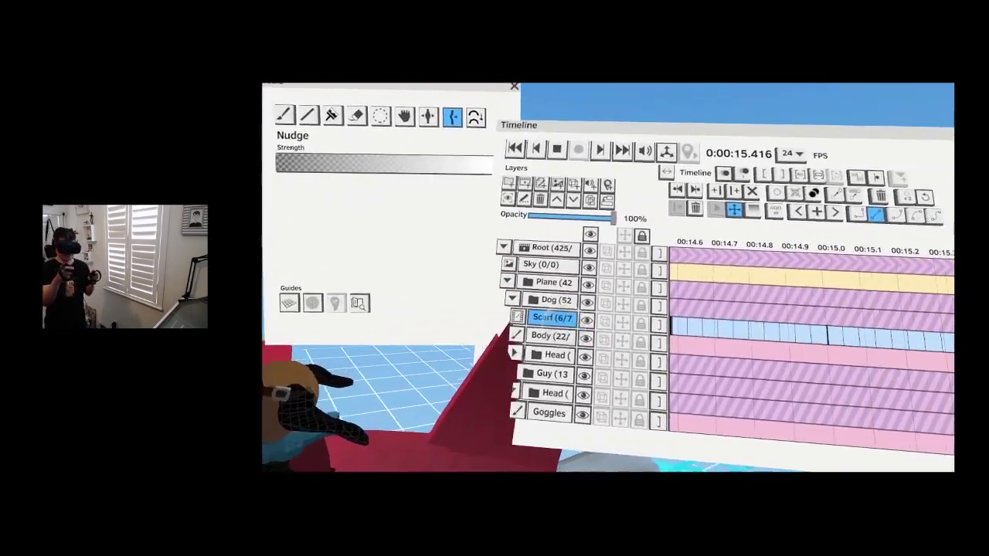
- Expand the dog's Head group, select the Ears layer and add consecutive animation frames from the start of the timeline
{"action": "left_click", "coordinate": [516, 322]}
{"action": "scroll", "coordinate": [545, 340], "scroll_direction": "down", "scroll_amount": 6}
{"action": "left_click", "coordinate": [550, 308]}
{"action": "left_click", "coordinate": [548, 287]}
{"action": "key", "text": "Home"}
{"action": "key", "text": "Right"}
{"action": "key", "text": "Right"}
{"action": "key", "text": "Right"}
{"action": "key", "text": "Right"}
{"action": "key", "text": "Right"}
{"action": "key", "text": "Right"}
{"action": "key", "text": "Right"}
{"action": "key", "text": "Right"}
{"action": "key", "text": "Right"}
{"action": "key", "text": "Right"}
{"action": "key", "text": "Right"}
{"action": "key", "text": "Right"}
{"action": "key", "text": "Right"}
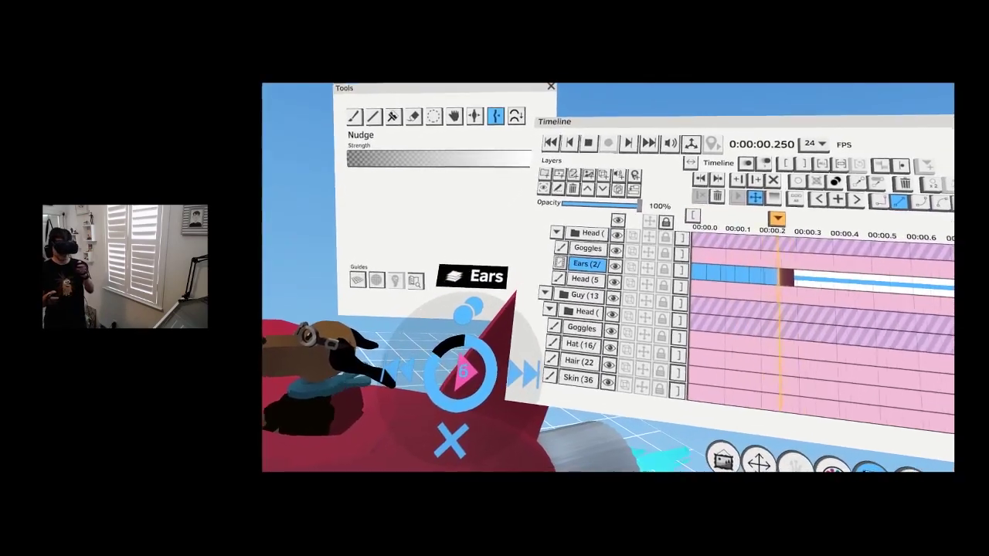
{"action": "key", "text": "Right"}
- Animate the dog's ears flapping during playback with the Nudge and Grab tools
{"action": "left_click", "coordinate": [640, 263]}
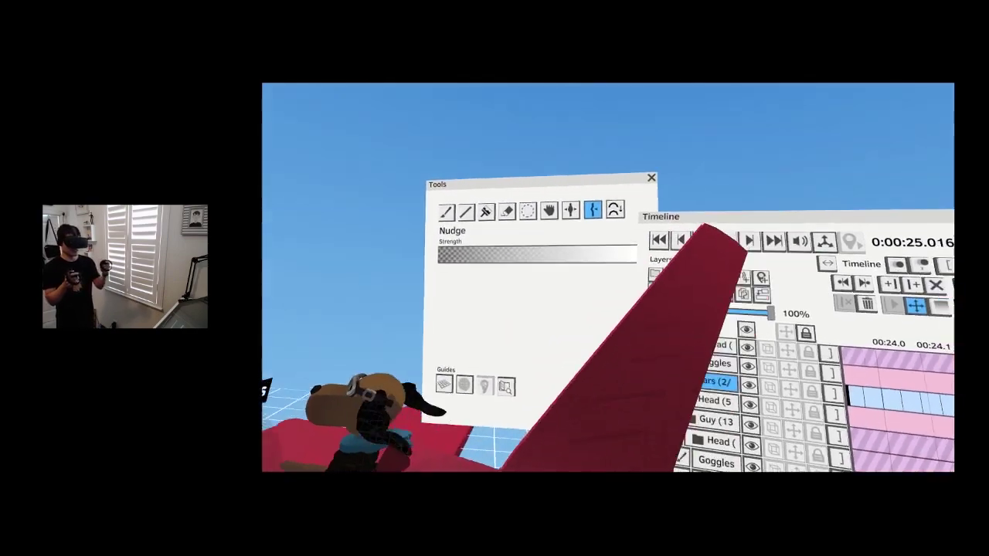
{"action": "left_click", "coordinate": [567, 190]}
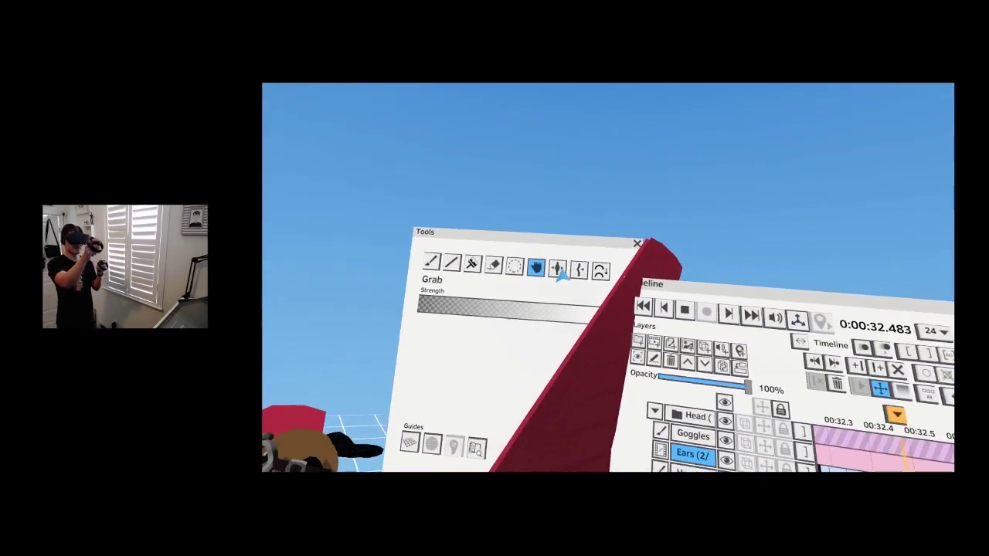
{"action": "left_click", "coordinate": [664, 202]}
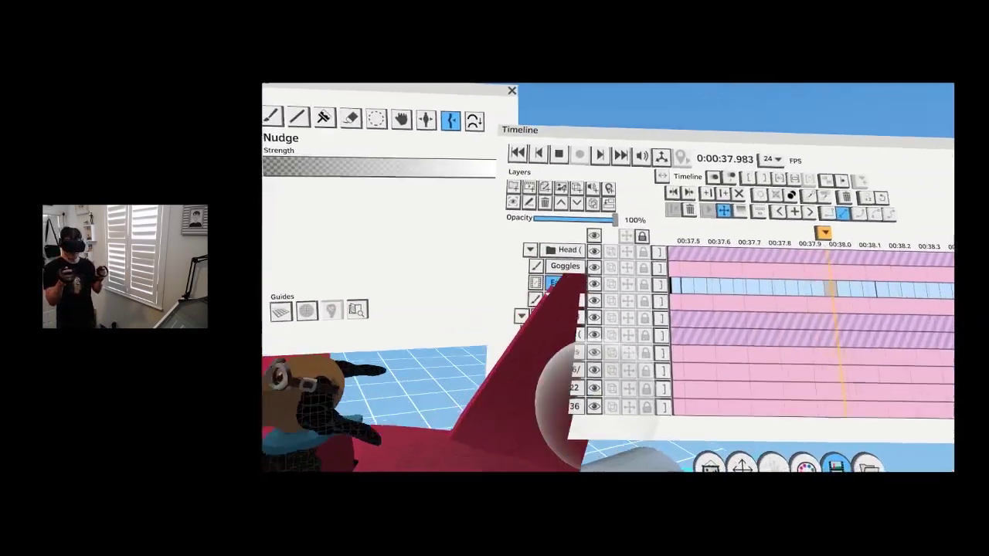
- Select and adjust the ends of the dog's ears during playback, clear the selection and resume shaping with the Nudge tool
{"action": "left_click", "coordinate": [376, 118]}
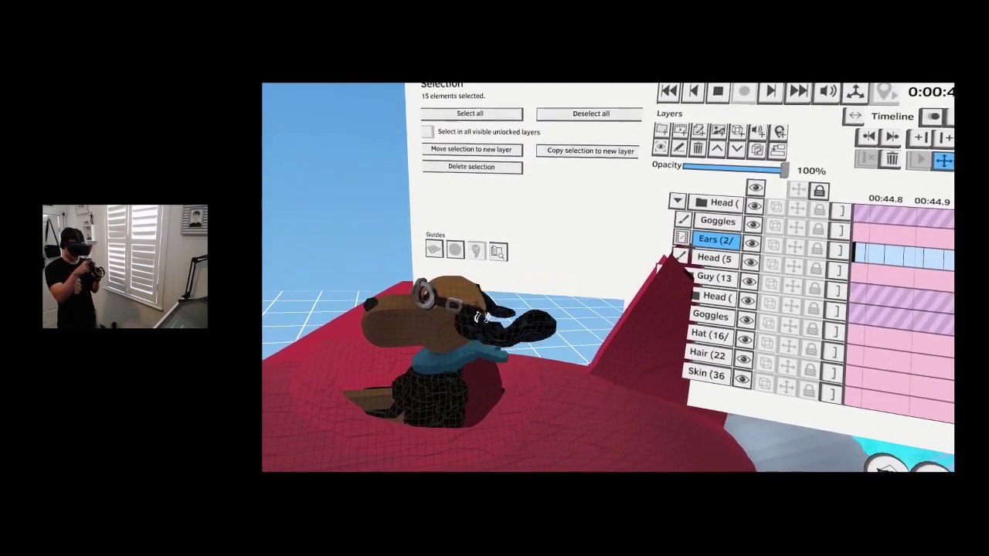
{"action": "left_click_drag", "start_coordinate": [490, 323], "coordinate": [510, 330]}
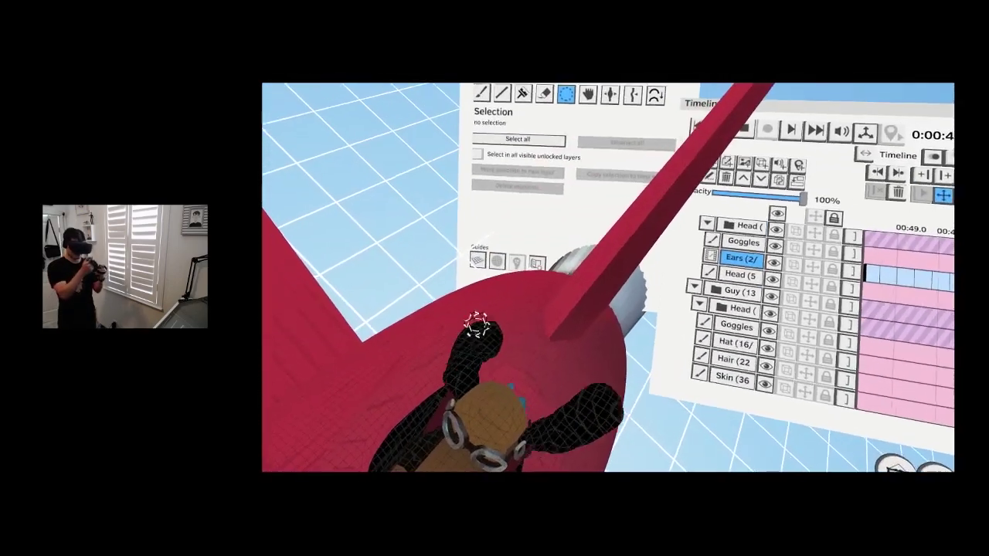
{"action": "mouse_move", "coordinate": [476, 327]}
{"action": "left_mouse_down"}
{"action": "mouse_move", "coordinate": [496, 340]}
{"action": "mouse_move", "coordinate": [485, 332]}
{"action": "left_mouse_up"}
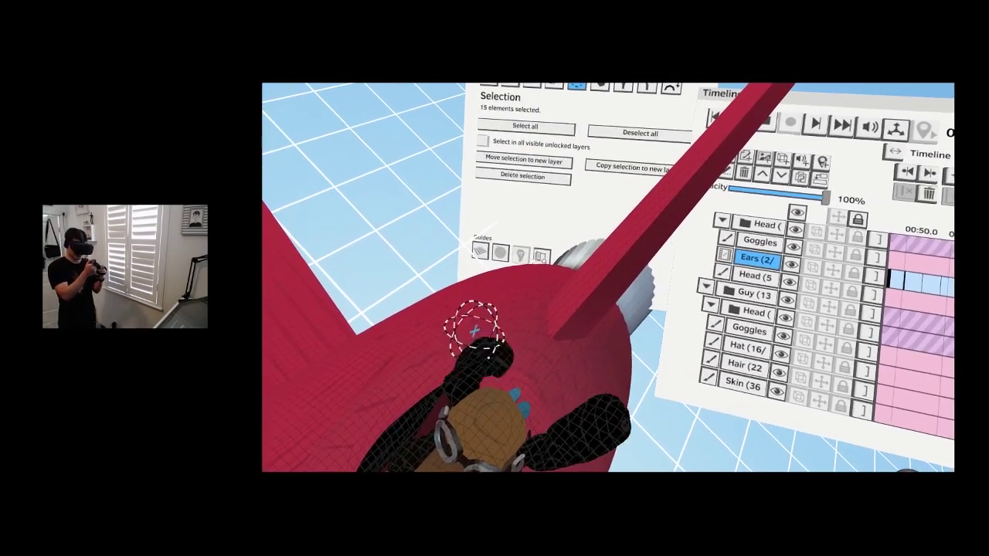
{"action": "left_click_drag", "start_coordinate": [468, 369], "coordinate": [465, 343]}
{"action": "key", "text": "ctrl+d"}
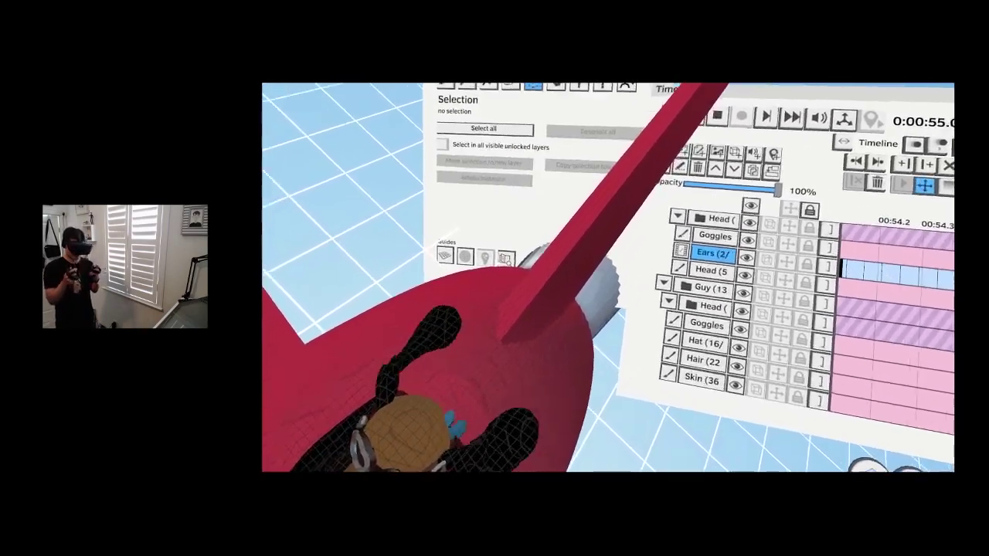
{"action": "middle_click_drag", "start_coordinate": [397, 419], "coordinate": [468, 364]}
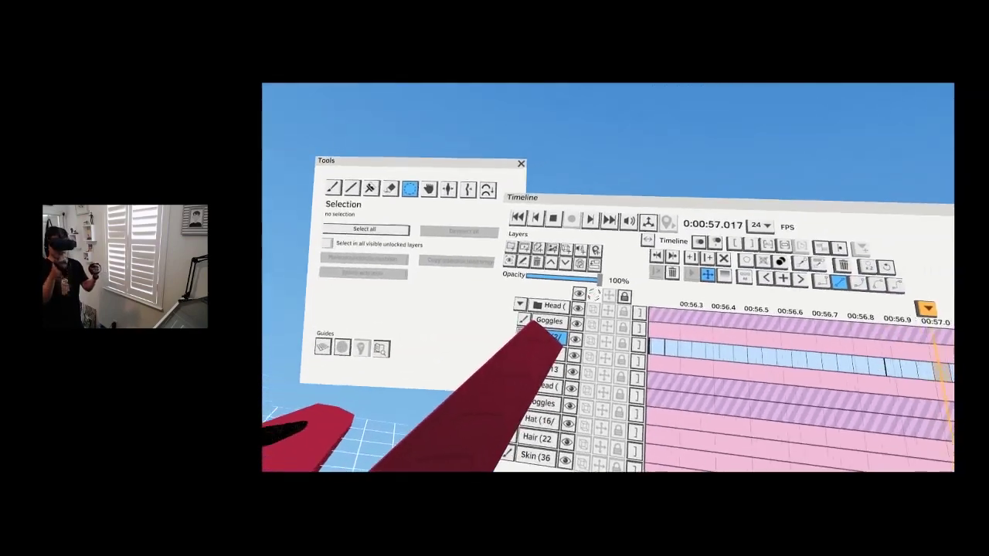
{"action": "left_click", "coordinate": [640, 199]}
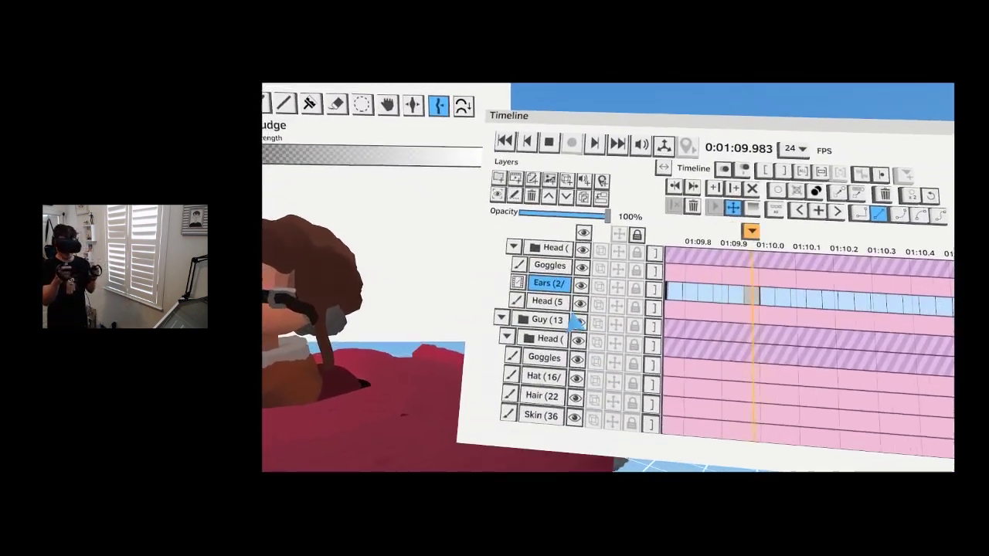
- Collapse the dog's Head group and select the Hat layer inside the guy's Head group
{"action": "left_click", "coordinate": [567, 258]}
{"action": "left_click", "coordinate": [532, 253]}
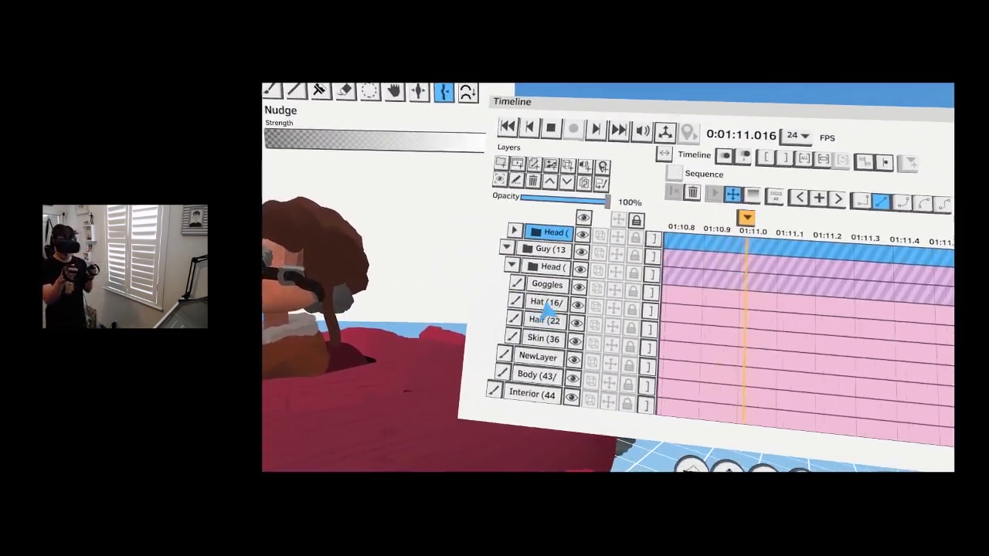
{"action": "left_click", "coordinate": [553, 280]}
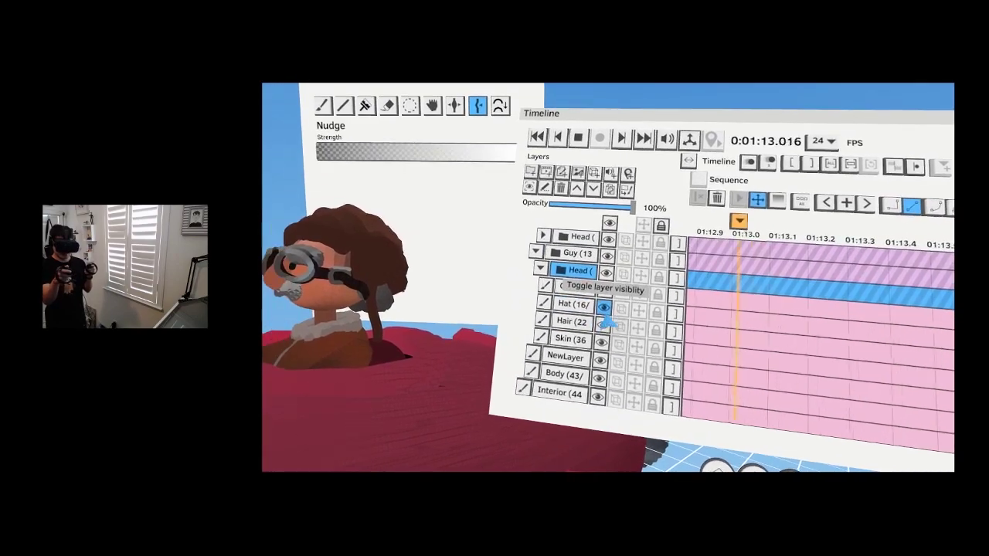
{"action": "left_click", "coordinate": [643, 327]}
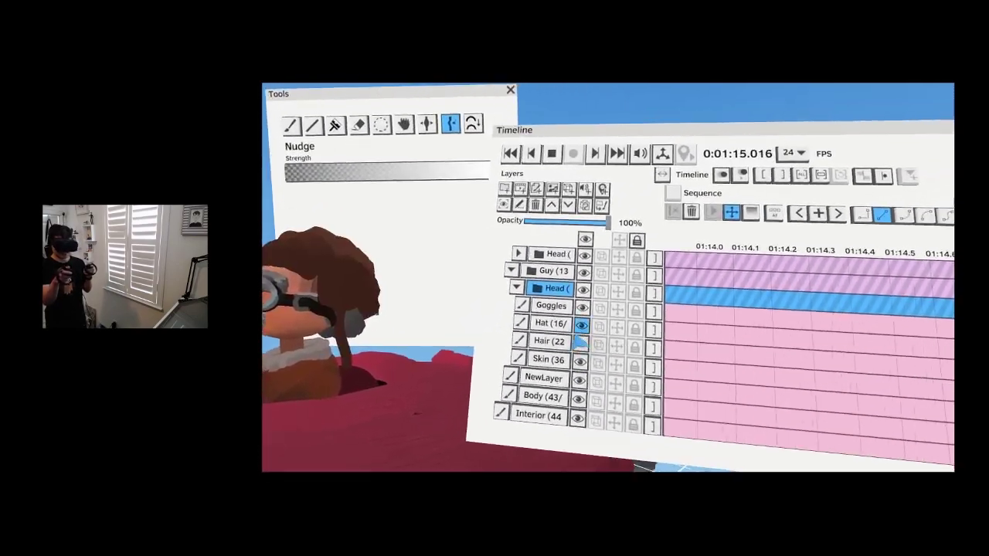
{"action": "left_click", "coordinate": [534, 340]}
- Add consecutive animation frames to the Hat layer, extending it to 0:00:00.583 on the timeline
{"action": "key", "text": "Right"}
{"action": "key", "text": "Right"}
{"action": "key", "text": "Right"}
{"action": "key", "text": "Right"}
{"action": "key", "text": "Right"}
{"action": "key", "text": "Right"}
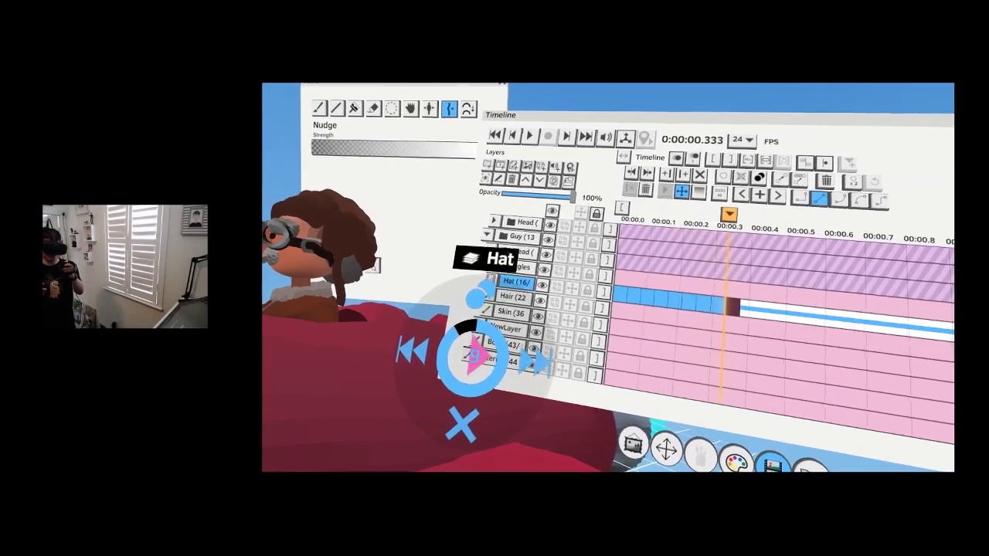
{"action": "key", "text": "Right"}
{"action": "key", "text": "Right"}
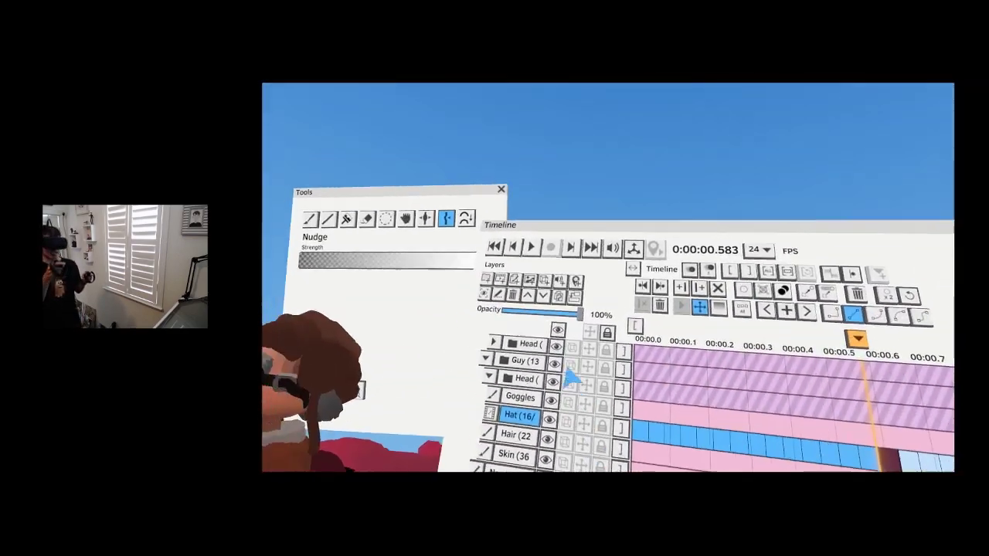
- Select and nudge the hat's loose straps so they trail behind the pilot's head in the animation frames
{"action": "key", "text": "s"}
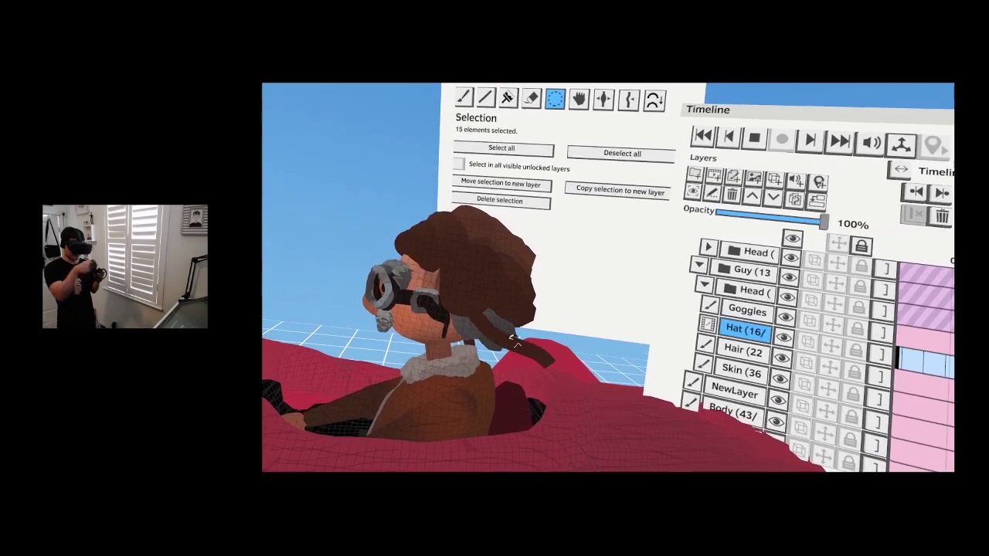
{"action": "key", "text": "Escape"}
{"action": "key", "text": "n"}
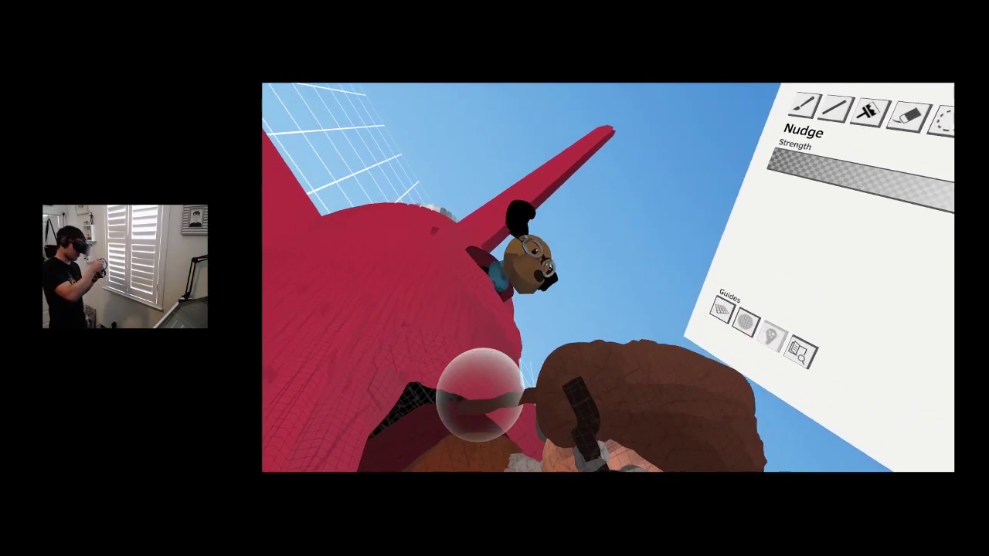
{"action": "key", "text": "s"}
{"action": "left_click_drag", "start_coordinate": [489, 368], "coordinate": [463, 362]}
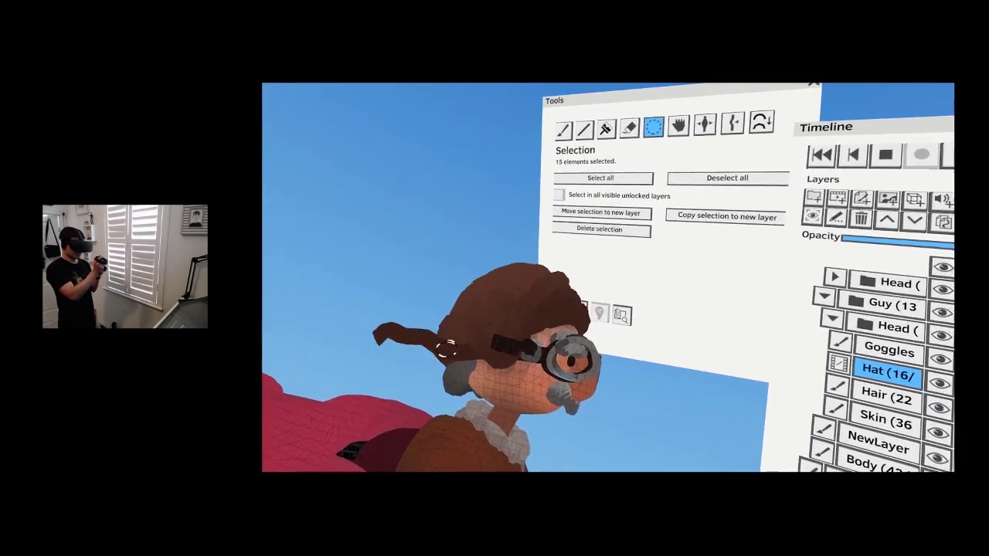
{"action": "key", "text": "Escape"}
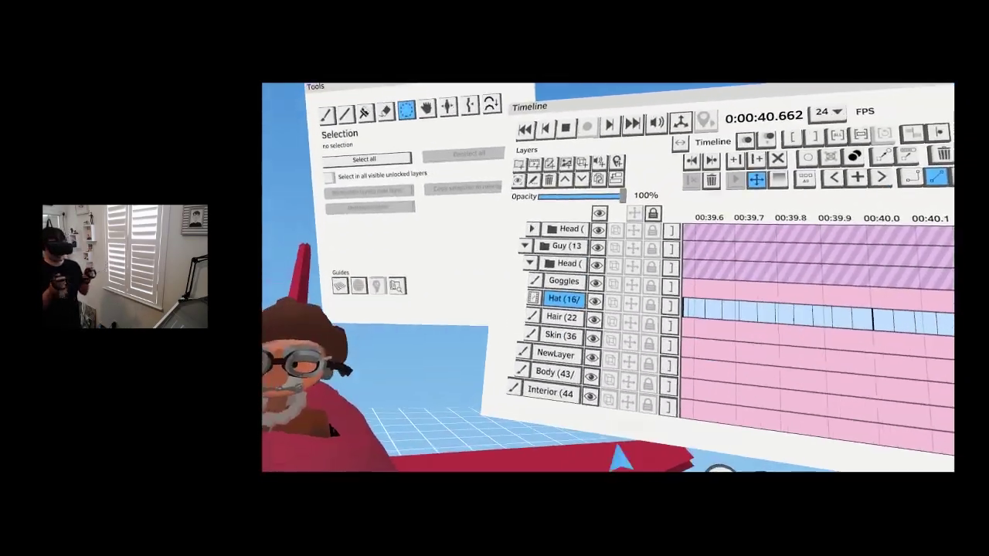
- Select the pilot's Hair layer, add consecutive animation frames from the timeline start to 0:00:00.625, and play the animation
{"action": "left_click", "coordinate": [573, 343]}
{"action": "left_click", "coordinate": [518, 165]}
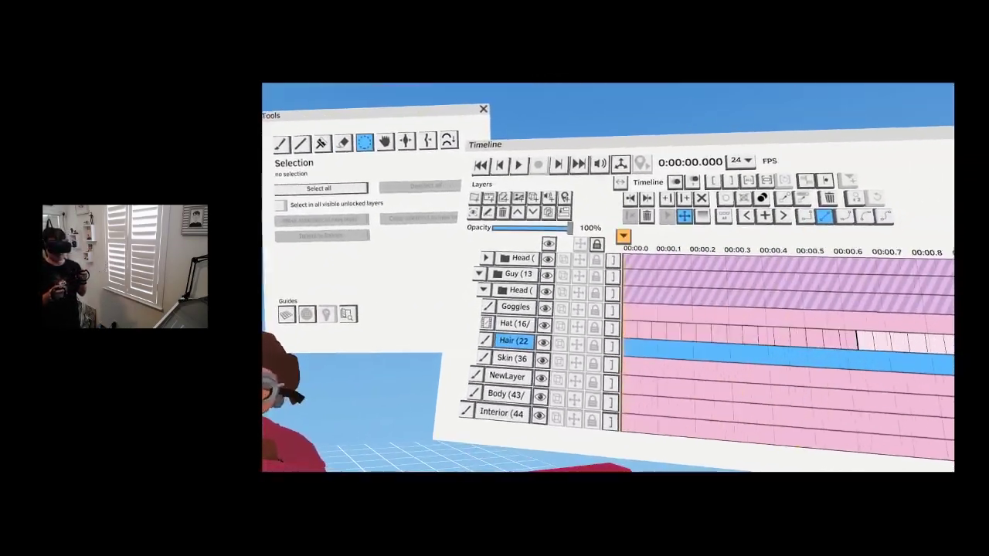
{"action": "key", "text": "Right"}
{"action": "key", "text": "Right"}
{"action": "key", "text": "Right"}
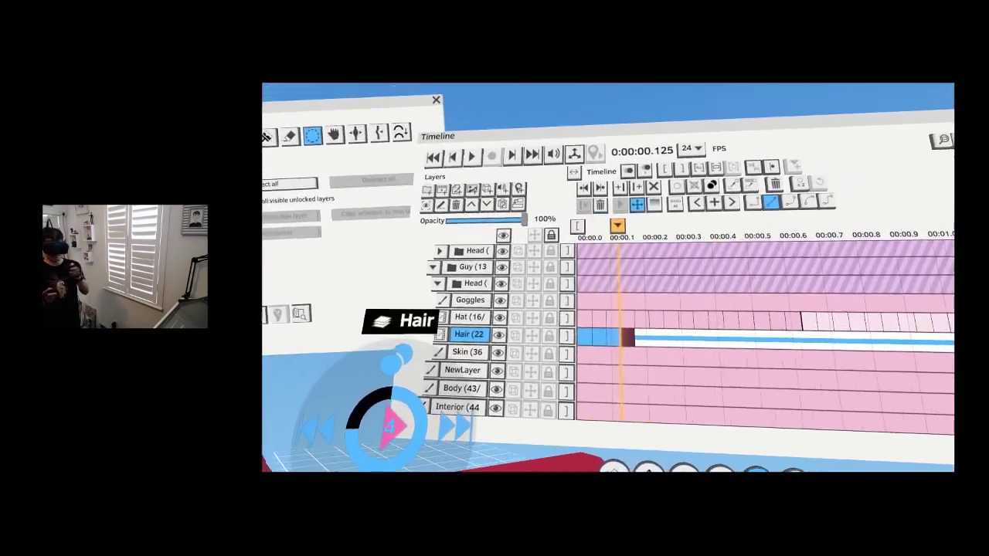
{"action": "key", "text": "Right"}
{"action": "key", "text": "Right"}
{"action": "key", "text": "Right"}
{"action": "key", "text": "Right"}
{"action": "key", "text": "Right"}
{"action": "key", "text": "Right"}
{"action": "key", "text": "Right"}
{"action": "key", "text": "Right"}
{"action": "key", "text": "Right"}
{"action": "key", "text": "Right"}
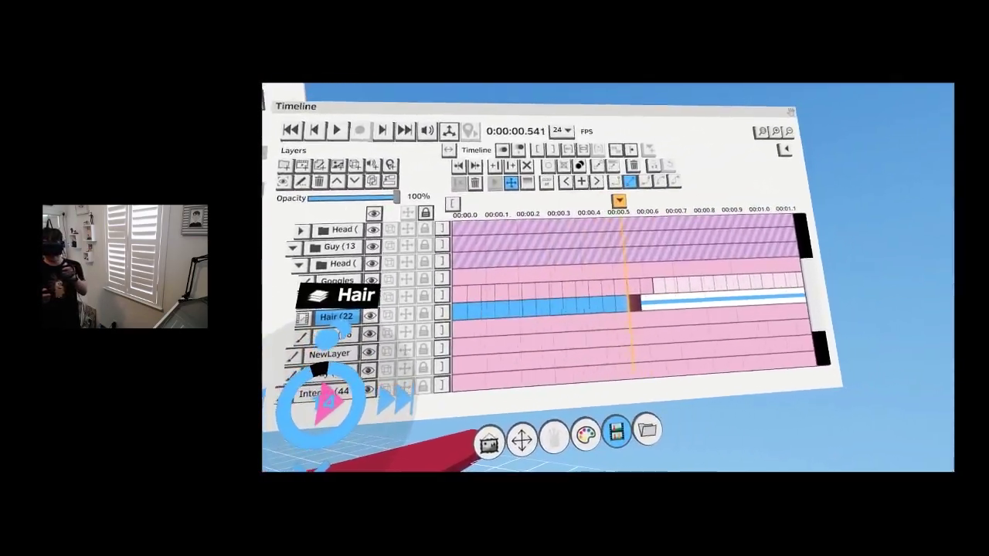
{"action": "key", "text": "Right"}
{"action": "key", "text": "Right"}
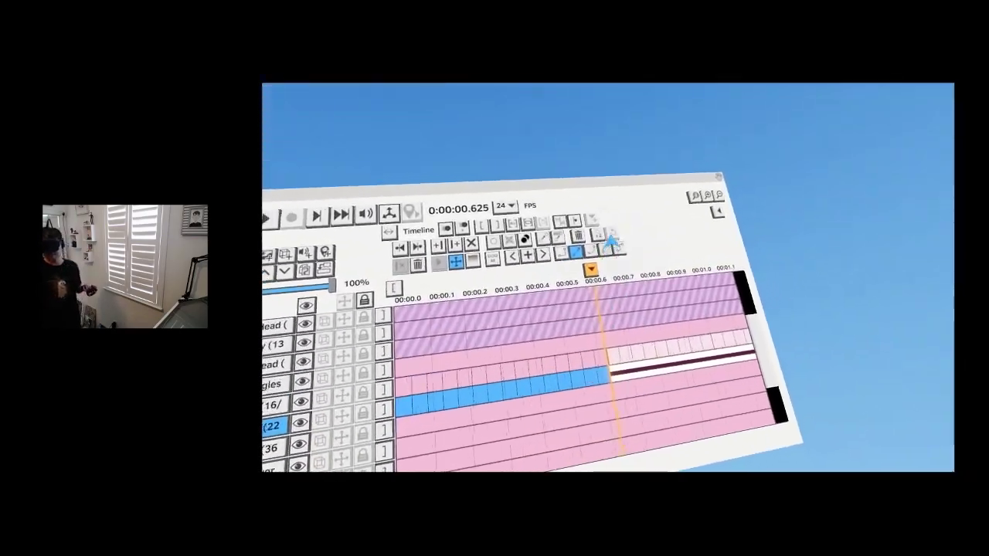
{"action": "key", "text": "space"}
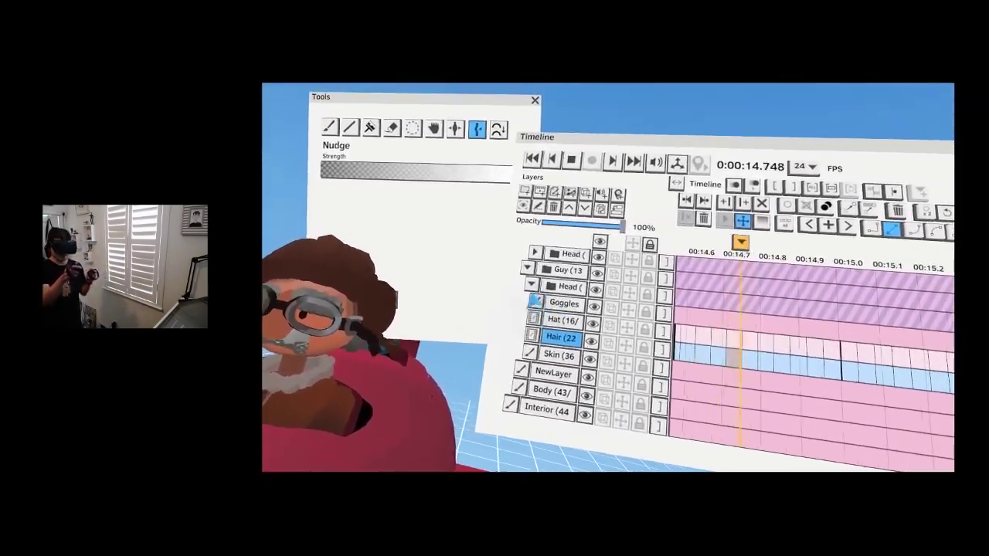
- Collapse the guy's Head group and rename NewLayer in the Guy group as Collar
{"action": "left_click", "coordinate": [530, 286]}
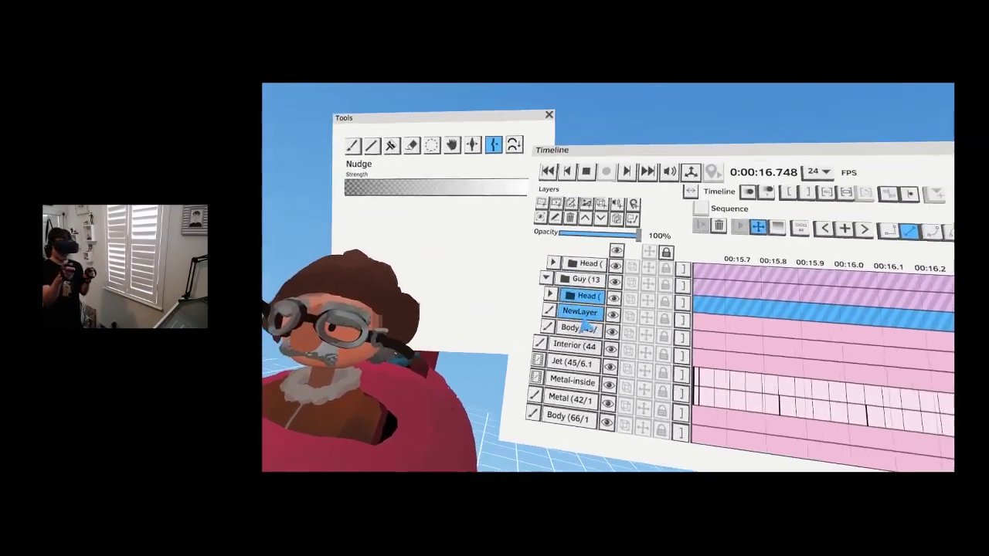
{"action": "double_click", "coordinate": [587, 311]}
{"action": "type", "text": "Co"}
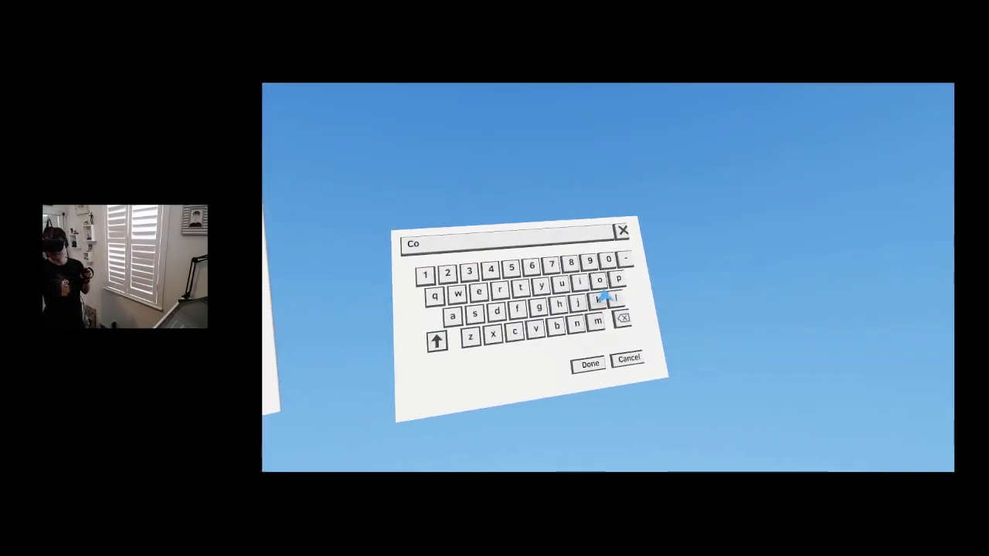
{"action": "type", "text": "llarr"}
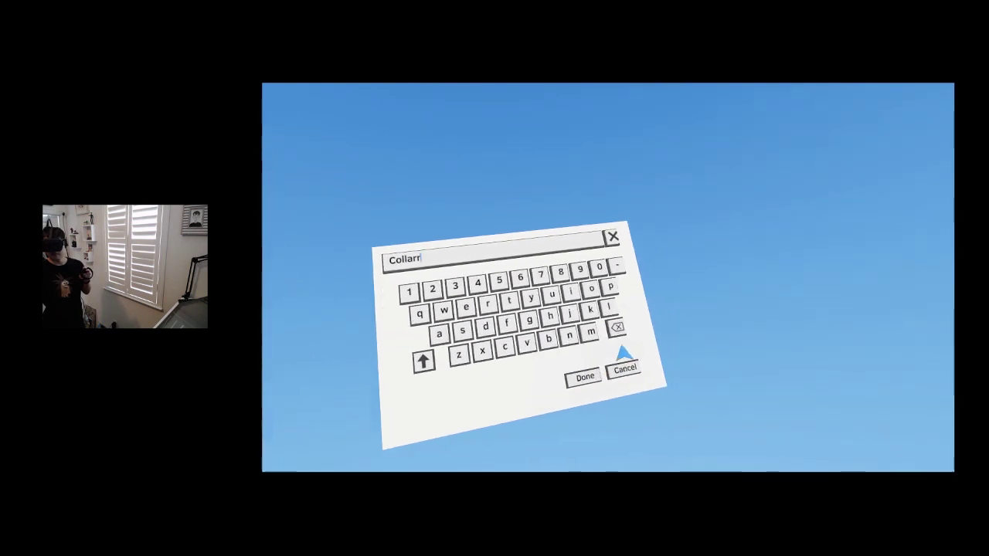
{"action": "left_click", "coordinate": [636, 347]}
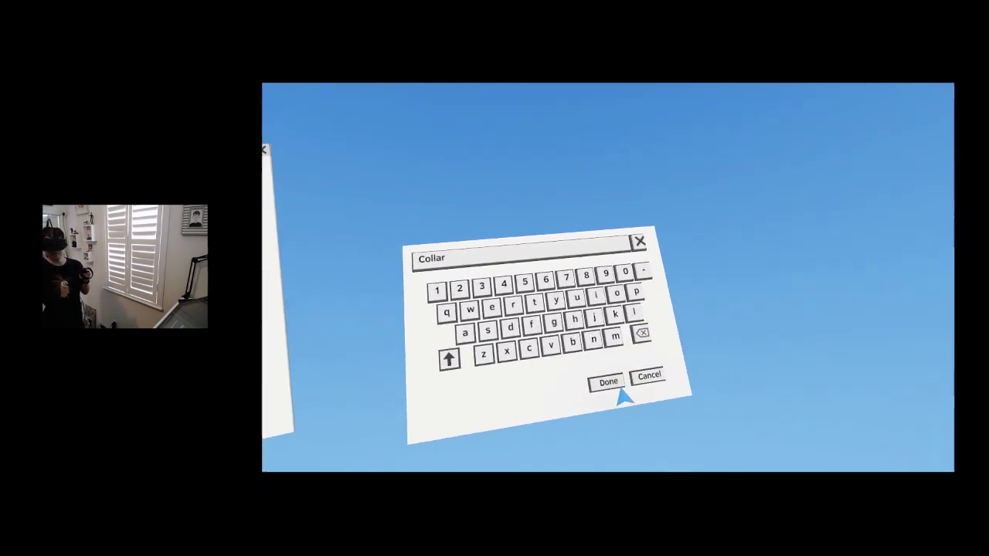
{"action": "left_click", "coordinate": [629, 392]}
- Add consecutive animation frames to the Collar layer from the start of the timeline
{"action": "left_click", "coordinate": [330, 189]}
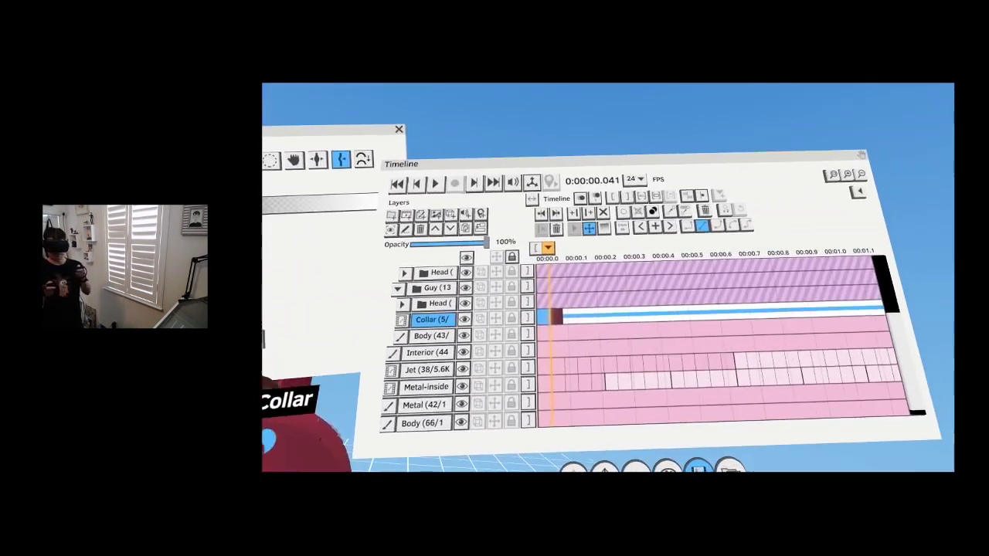
{"action": "key", "text": "Right"}
{"action": "key", "text": "Right"}
{"action": "key", "text": "Right"}
{"action": "key", "text": "Right"}
{"action": "key", "text": "Right"}
{"action": "key", "text": "Right"}
{"action": "key", "text": "Right"}
{"action": "key", "text": "Right"}
{"action": "key", "text": "Right"}
{"action": "key", "text": "Right"}
{"action": "key", "text": "Right"}
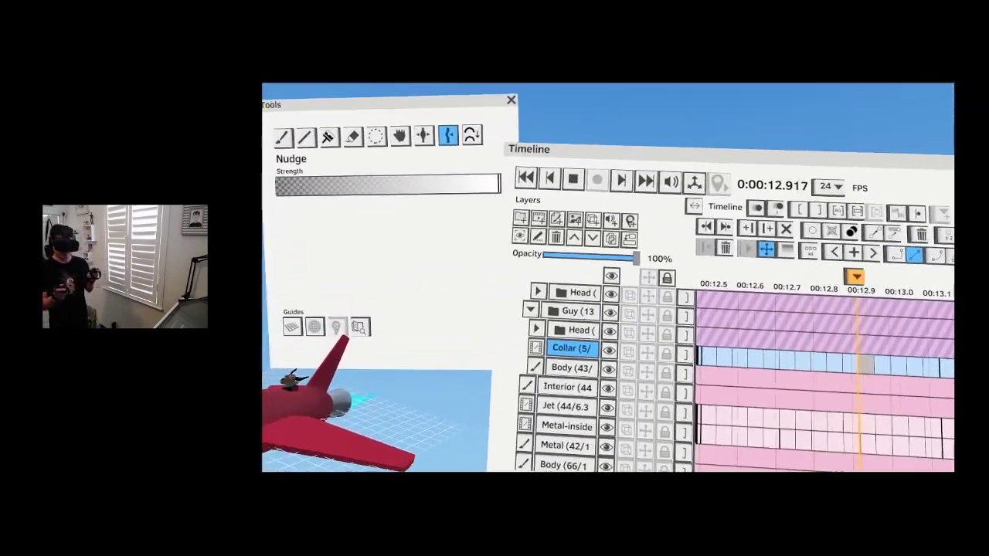
- Collapse the Guy group and activate the plane's Body layer in the Plane group
{"action": "left_click", "coordinate": [531, 310]}
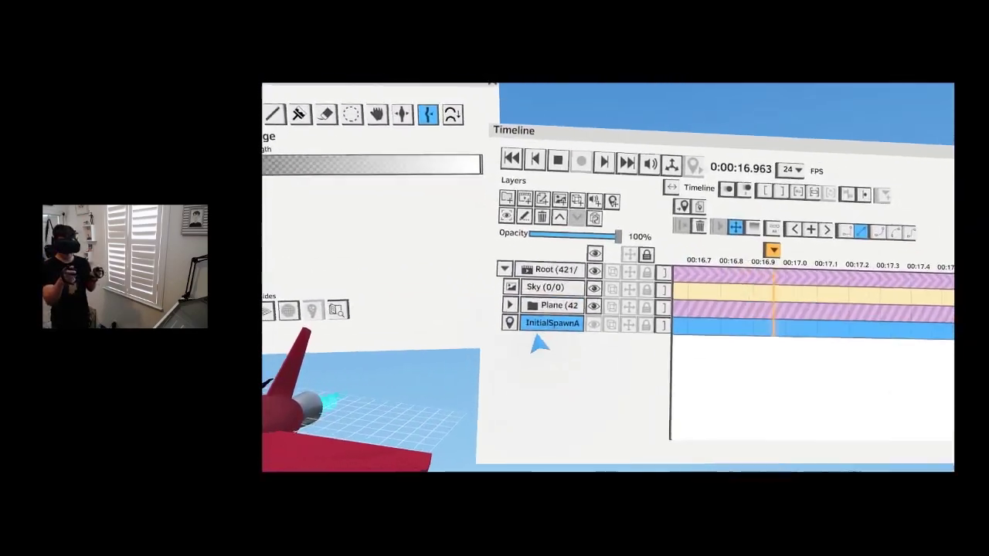
{"action": "scroll", "coordinate": [532, 360], "scroll_direction": "down", "scroll_amount": 2}
{"action": "left_click", "coordinate": [538, 332]}
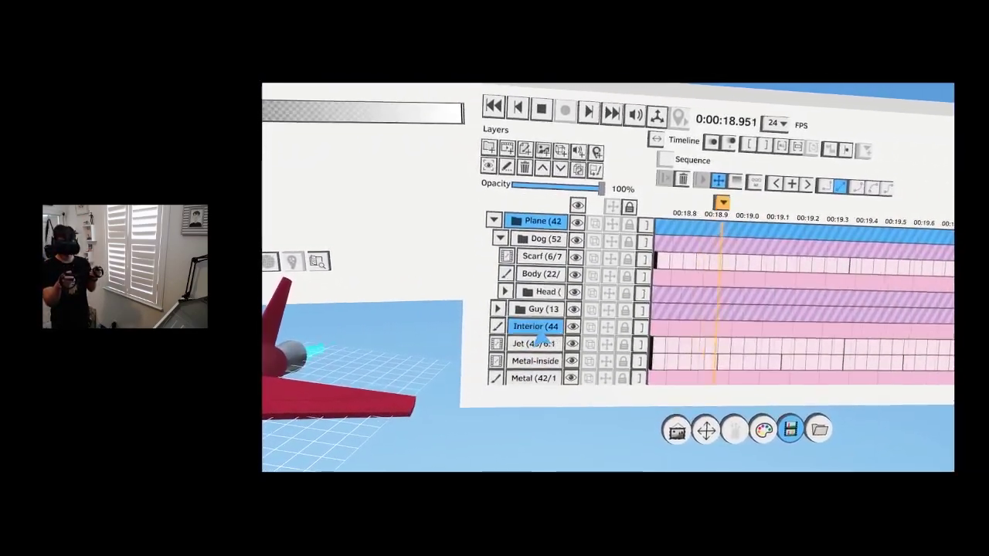
{"action": "left_click", "coordinate": [626, 351]}
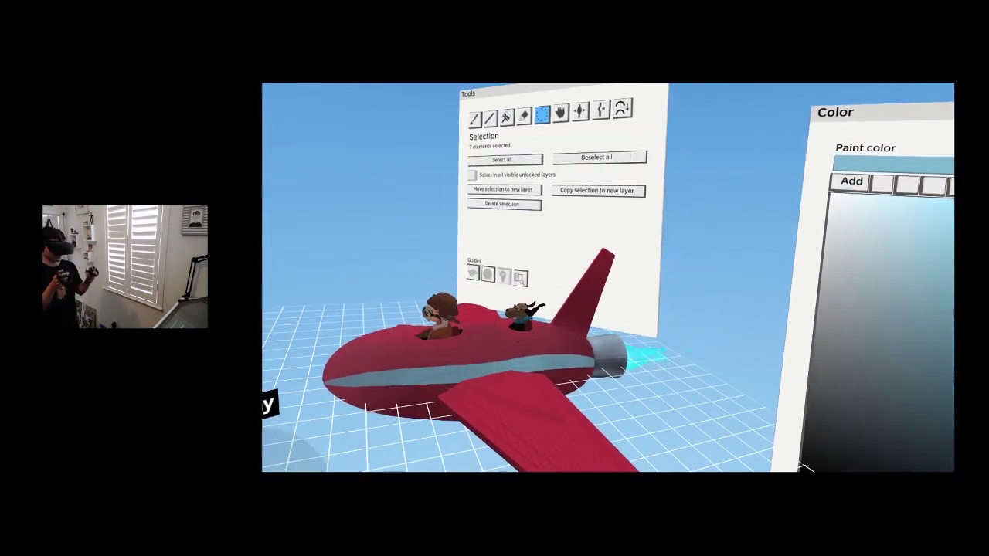
- Clear the stroke selection and paint a light-blue band across the plane's wing near its tip
{"action": "key", "text": "Escape"}
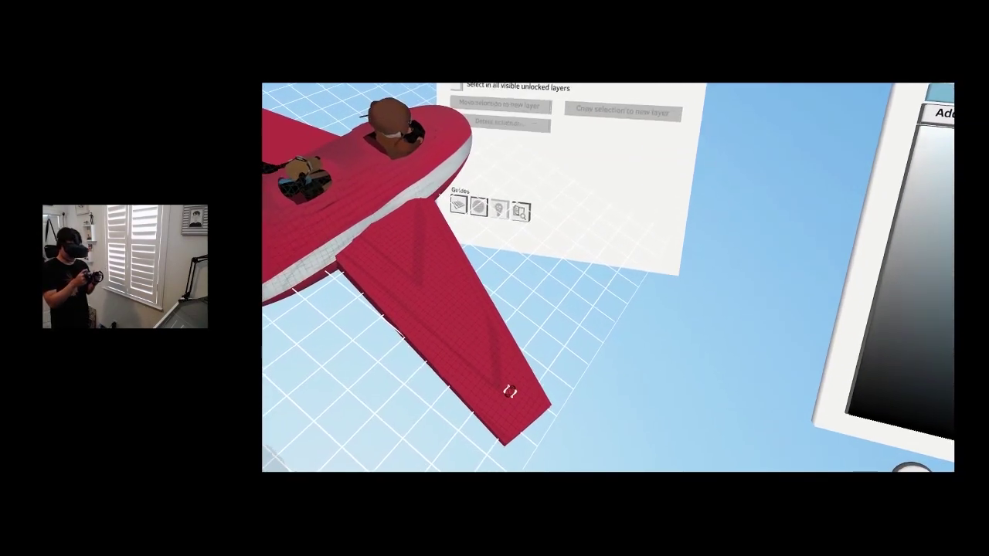
{"action": "mouse_move", "coordinate": [493, 376]}
{"action": "left_mouse_down"}
{"action": "mouse_move", "coordinate": [473, 388]}
{"action": "mouse_move", "coordinate": [510, 360]}
{"action": "left_mouse_up"}
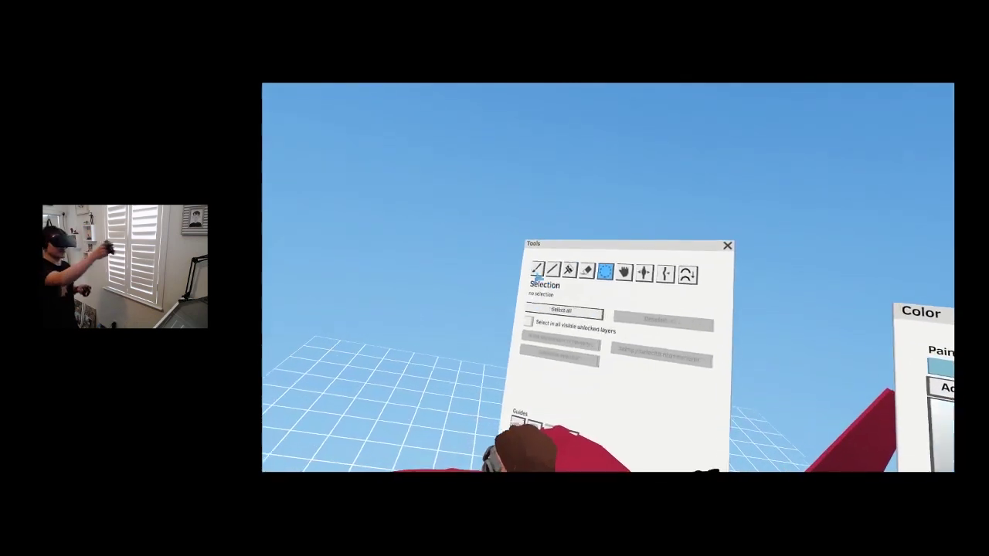
{"action": "left_click", "coordinate": [537, 275]}
{"action": "left_click", "coordinate": [565, 322]}
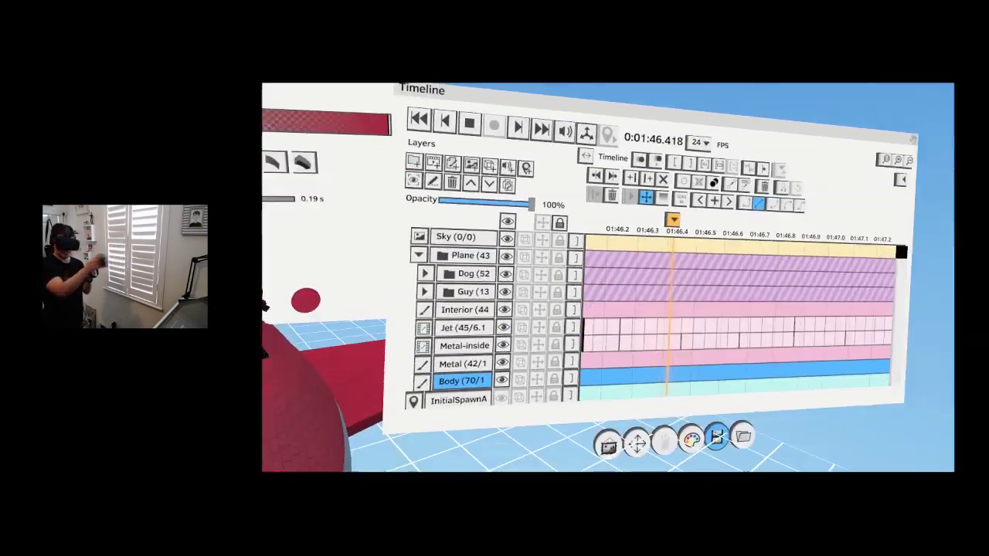
- Bend a white line into an arch with the Grab tool and place it as a windshield frame before the pilot
{"action": "left_click", "coordinate": [595, 413]}
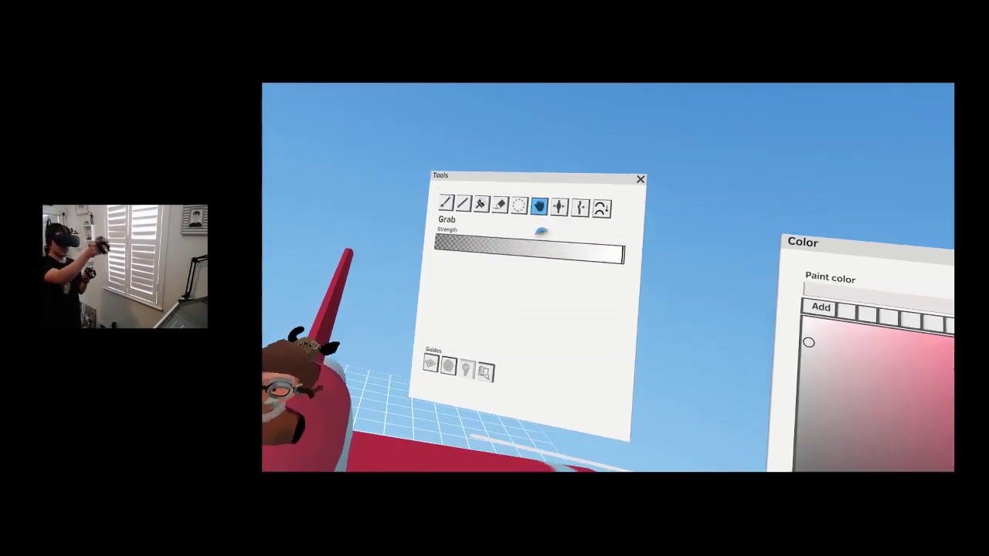
{"action": "mouse_move", "coordinate": [518, 408]}
{"action": "left_mouse_down"}
{"action": "mouse_move", "coordinate": [522, 384]}
{"action": "mouse_move", "coordinate": [504, 360]}
{"action": "left_mouse_up"}
{"action": "key", "text": "s"}
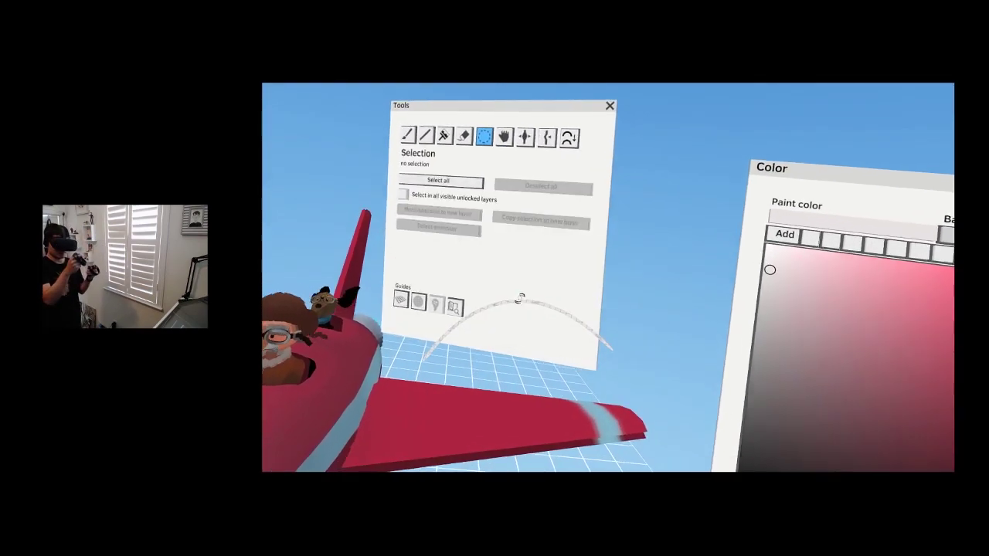
{"action": "left_click", "coordinate": [533, 298]}
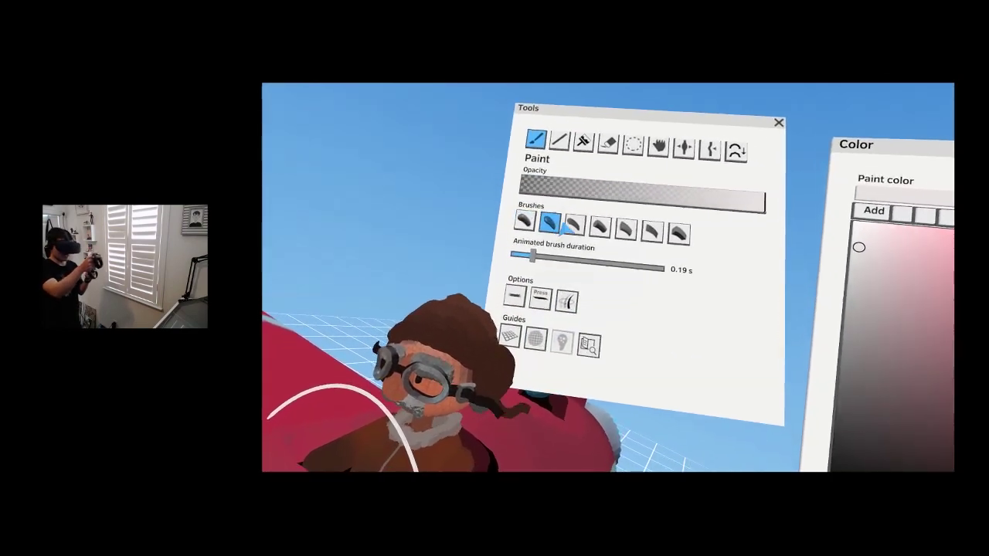
- Paint white reflection patches beneath the windshield arch with the third brush
{"action": "left_click", "coordinate": [574, 225]}
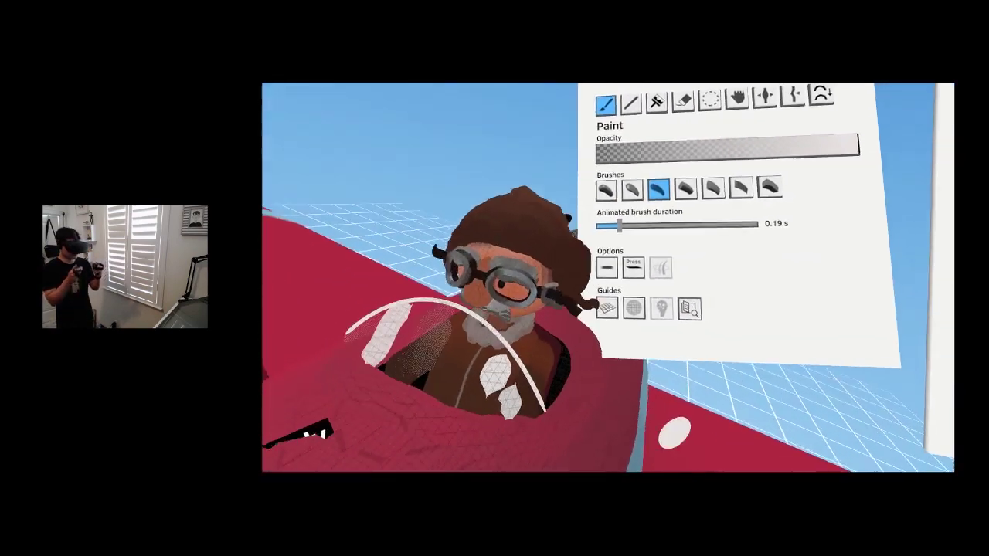
{"action": "left_click", "coordinate": [717, 105]}
{"action": "left_click", "coordinate": [503, 380]}
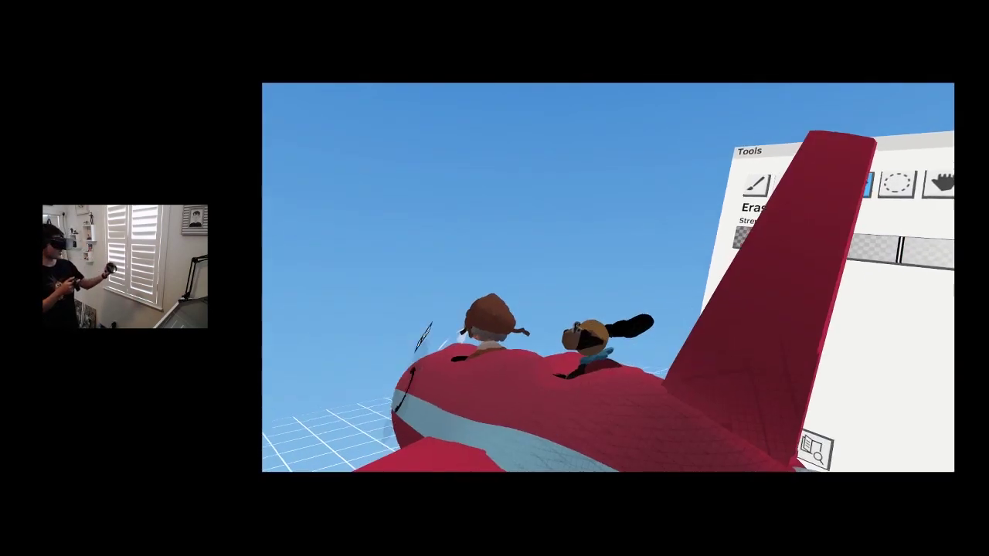
- Refine the white reflection strokes at the edge of the windshield using the Eraser and Selection tools
{"action": "left_click", "coordinate": [858, 193]}
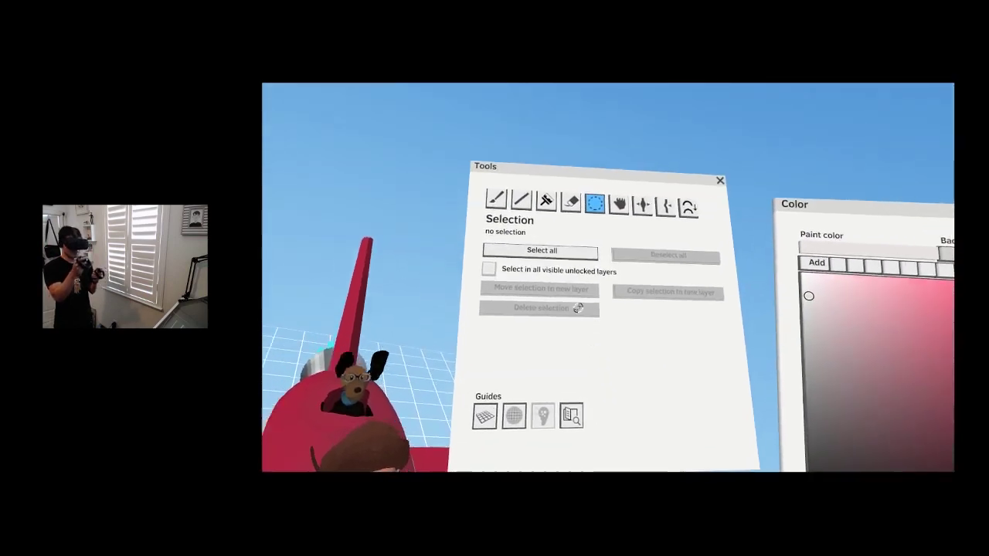
{"action": "left_click", "coordinate": [576, 227]}
{"action": "left_click", "coordinate": [753, 140]}
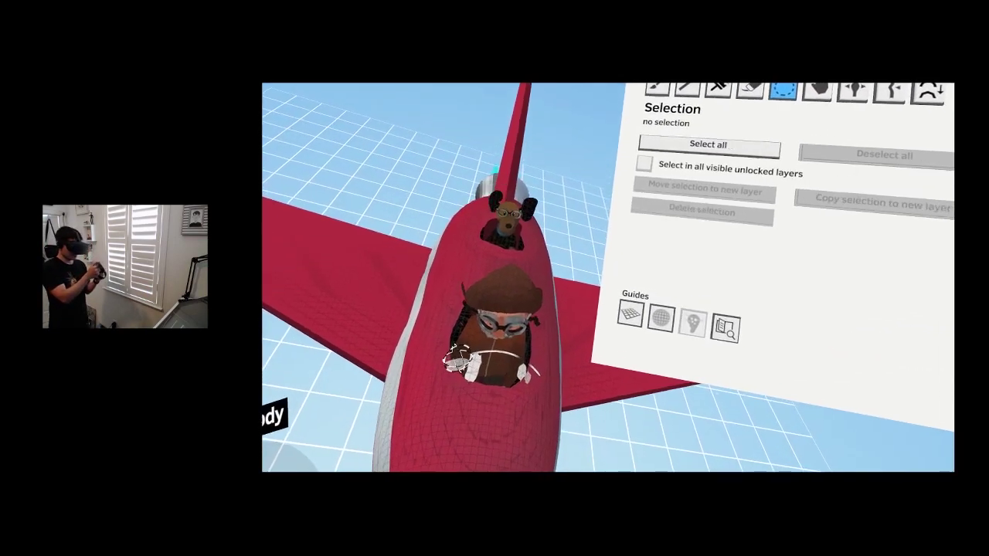
{"action": "left_click", "coordinate": [453, 368]}
{"action": "left_click", "coordinate": [444, 359]}
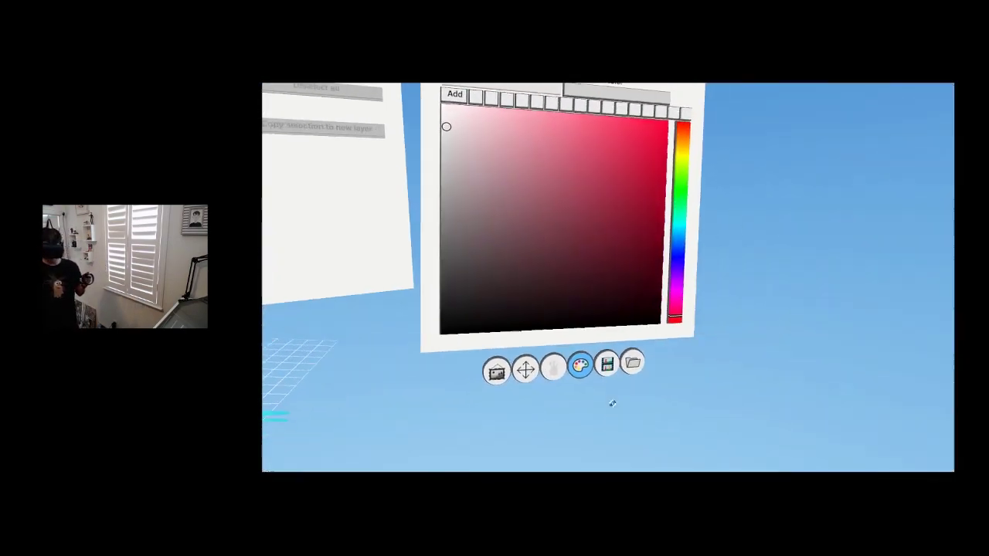
- Save the project under the name ptrnlive_0042_day_trip
{"action": "left_click", "coordinate": [638, 401]}
{"action": "left_click", "coordinate": [600, 359]}
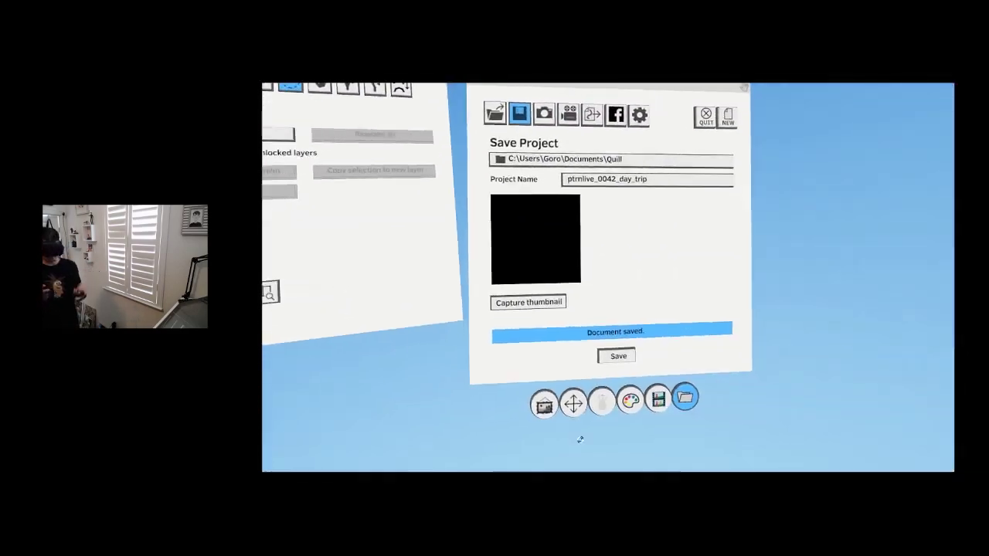
- Import engine-loop.wav as a sound layer inside the Plane group
{"action": "left_click", "coordinate": [627, 414]}
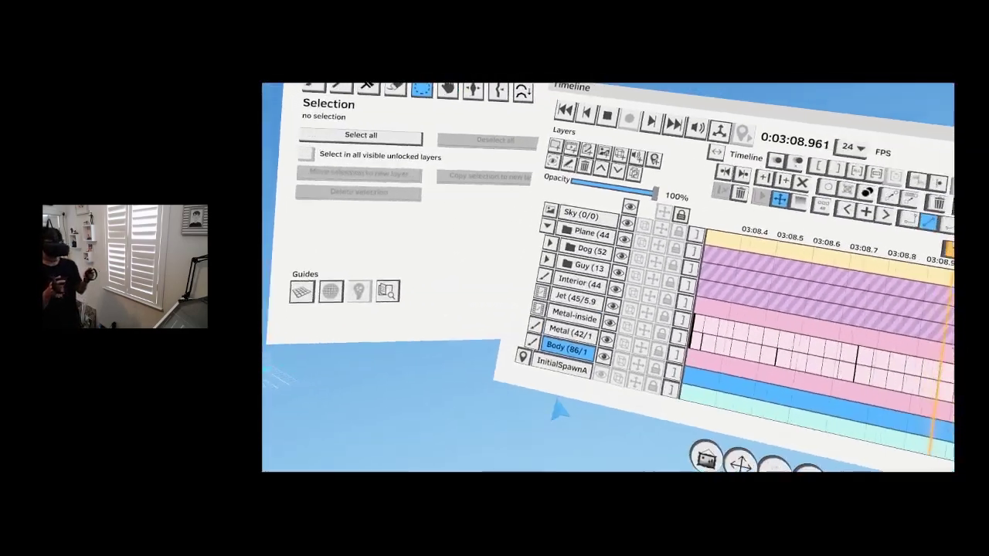
{"action": "left_click", "coordinate": [551, 293]}
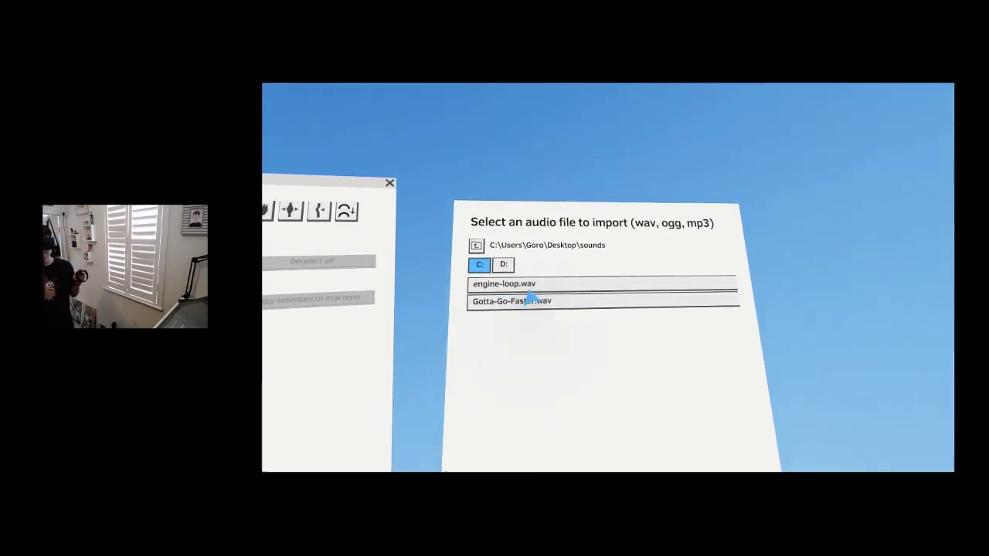
{"action": "left_click", "coordinate": [512, 418]}
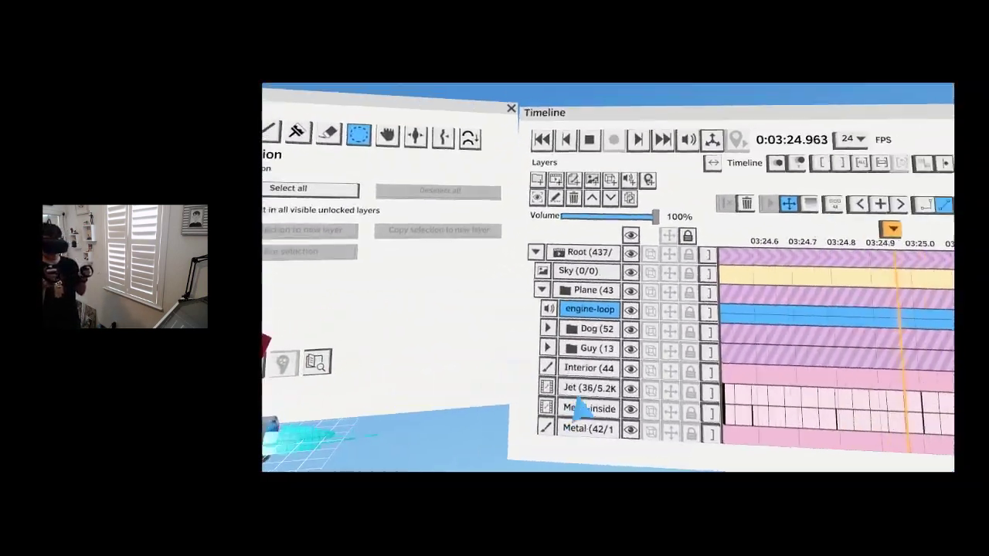
- Set the engine-loop sound layer's attenuation to Linear and its maximum distance to 5.8
{"action": "left_click", "coordinate": [548, 311]}
{"action": "left_click", "coordinate": [581, 313]}
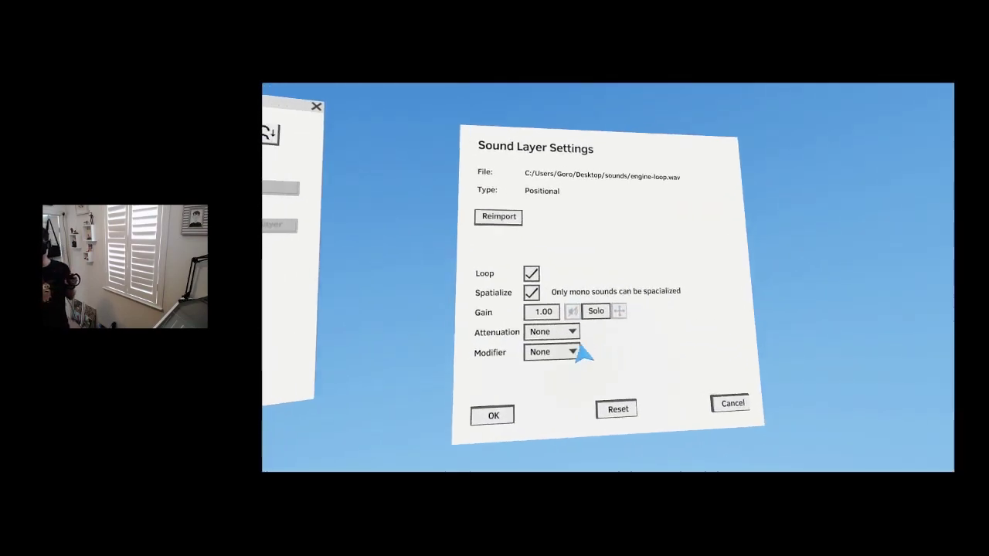
{"action": "left_click", "coordinate": [553, 332]}
{"action": "left_click", "coordinate": [553, 351]}
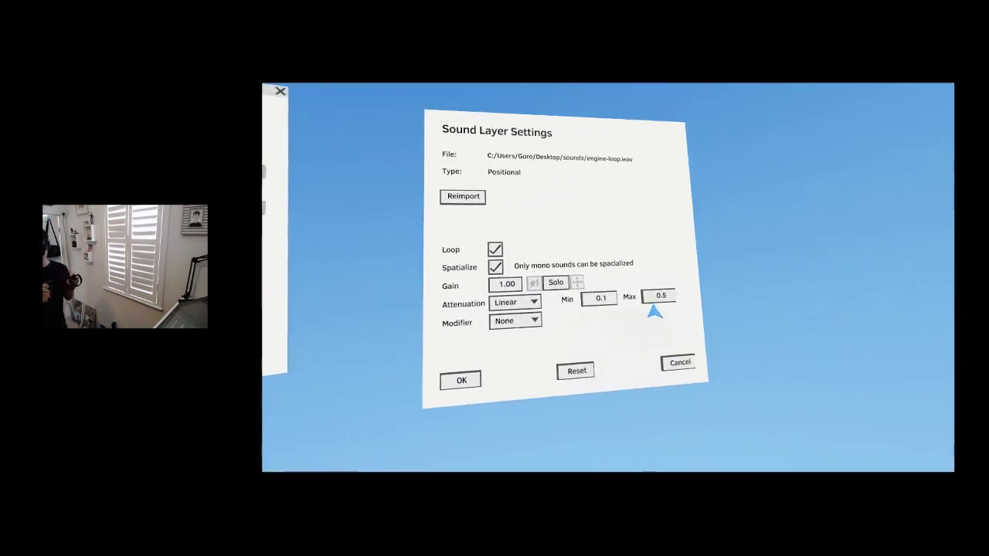
{"action": "left_click_drag", "start_coordinate": [657, 298], "coordinate": [625, 293]}
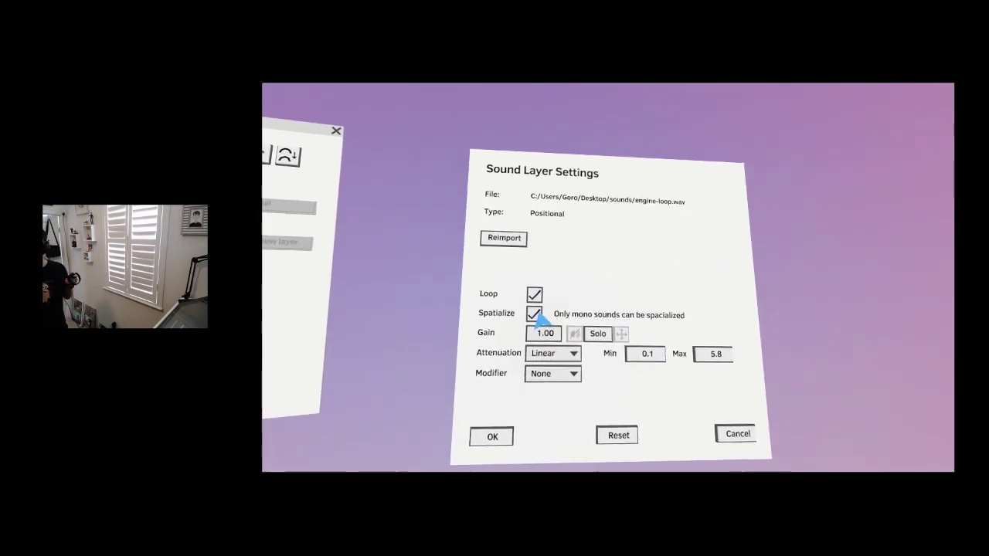
{"action": "left_click", "coordinate": [496, 407]}
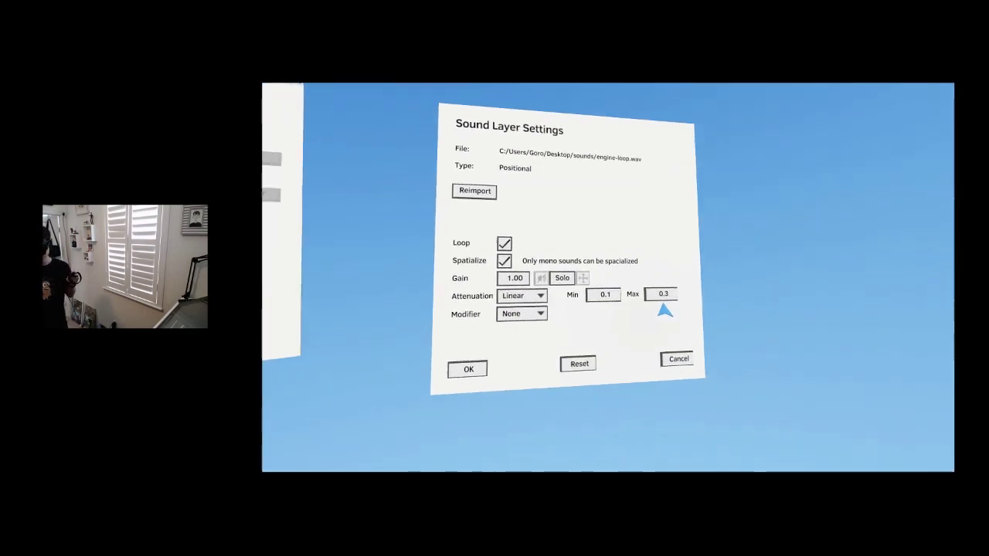
- Readjust the engine-loop layer's maximum attenuation distance to 5.9 and apply the sound settings
{"action": "left_click_drag", "start_coordinate": [663, 297], "coordinate": [777, 297]}
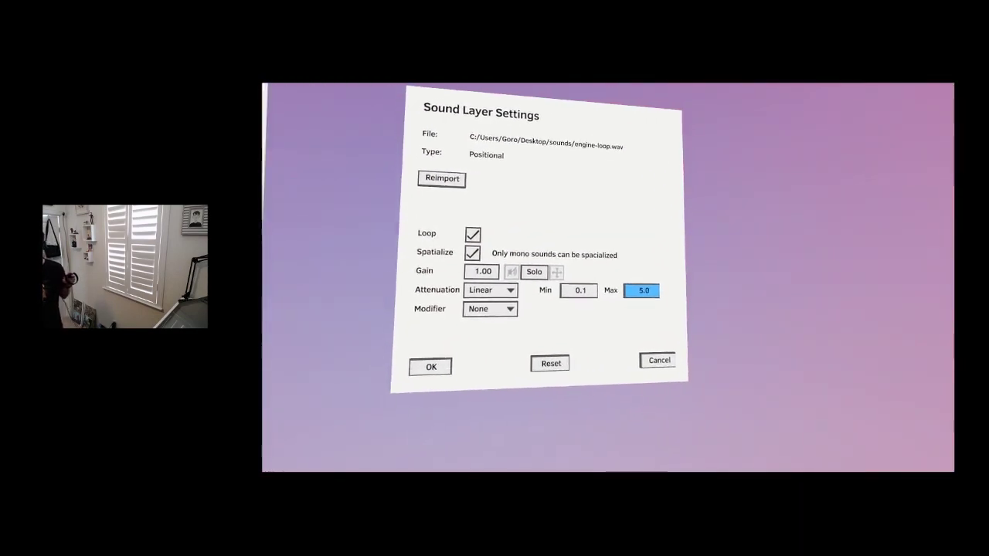
{"action": "left_click", "coordinate": [454, 372]}
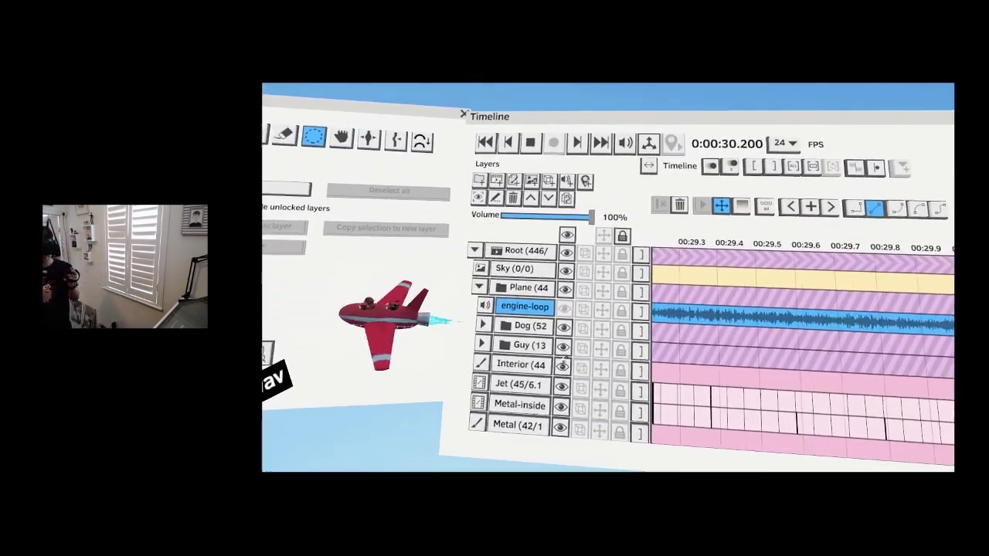
{"action": "left_click", "coordinate": [498, 314]}
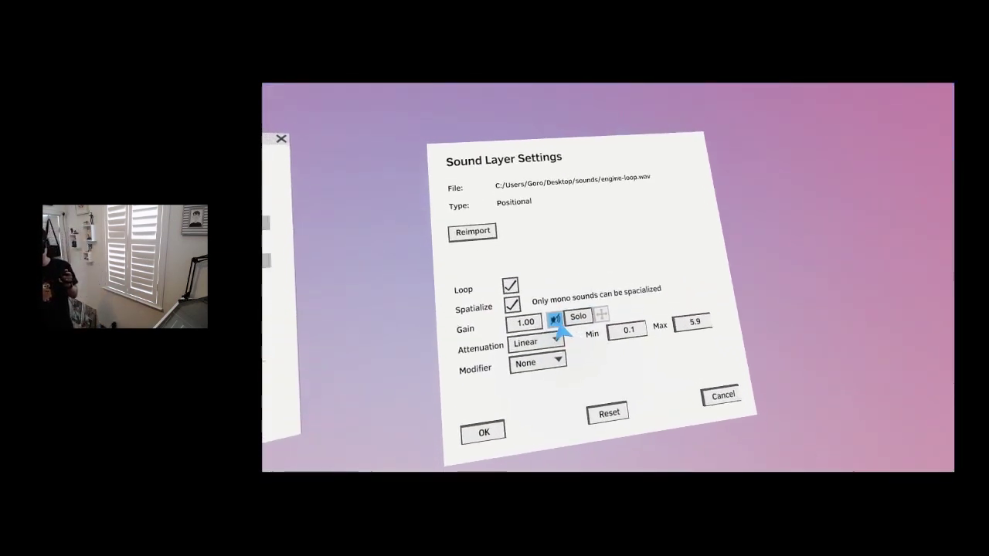
{"action": "left_click", "coordinate": [519, 410]}
- Save the ptrnlive_0042_day_trip project again with the engine sound included
{"action": "left_click", "coordinate": [681, 420]}
{"action": "left_click", "coordinate": [598, 377]}
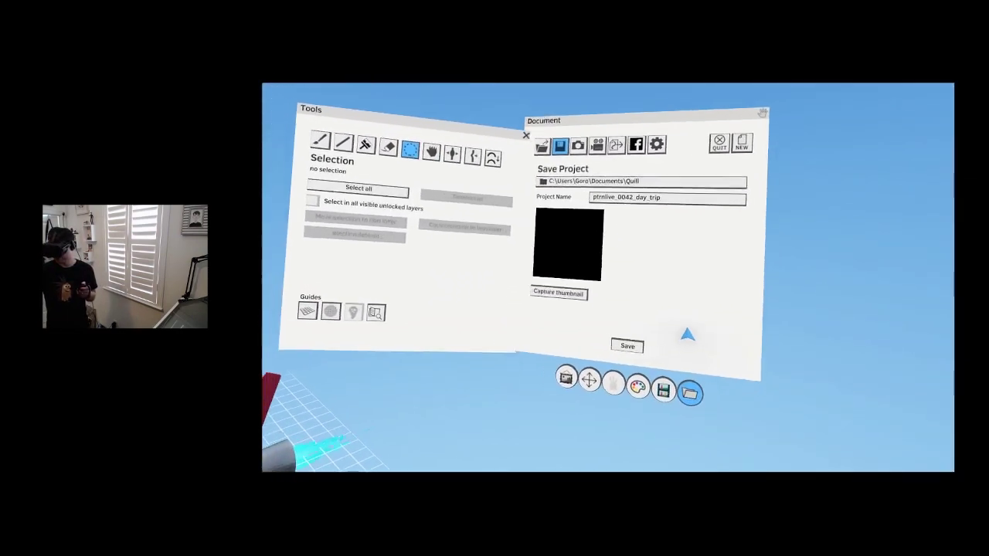
- Paint a pale blue-grey cloud of overlapping round puffs below the plane on the Clouds layer
{"action": "left_click", "coordinate": [643, 416]}
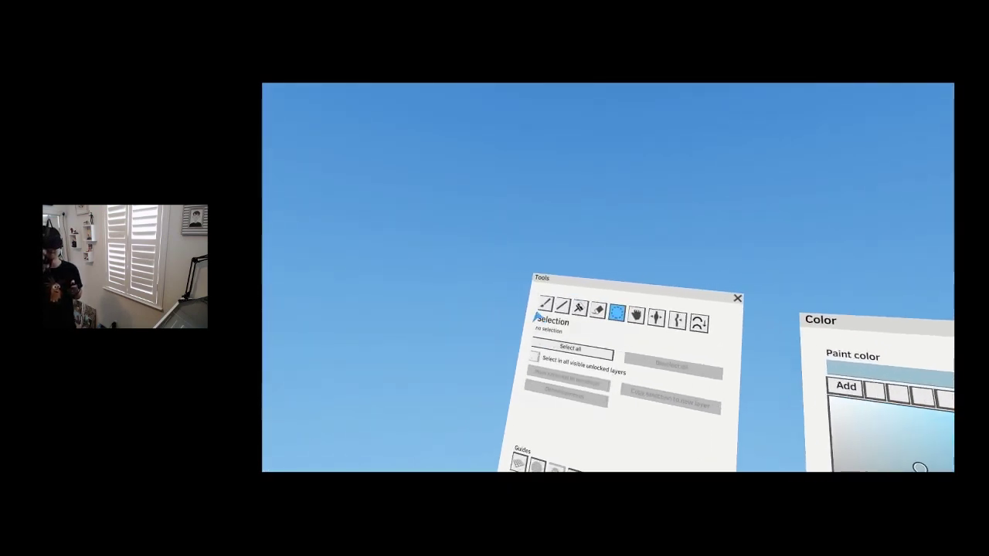
{"action": "left_click", "coordinate": [545, 304]}
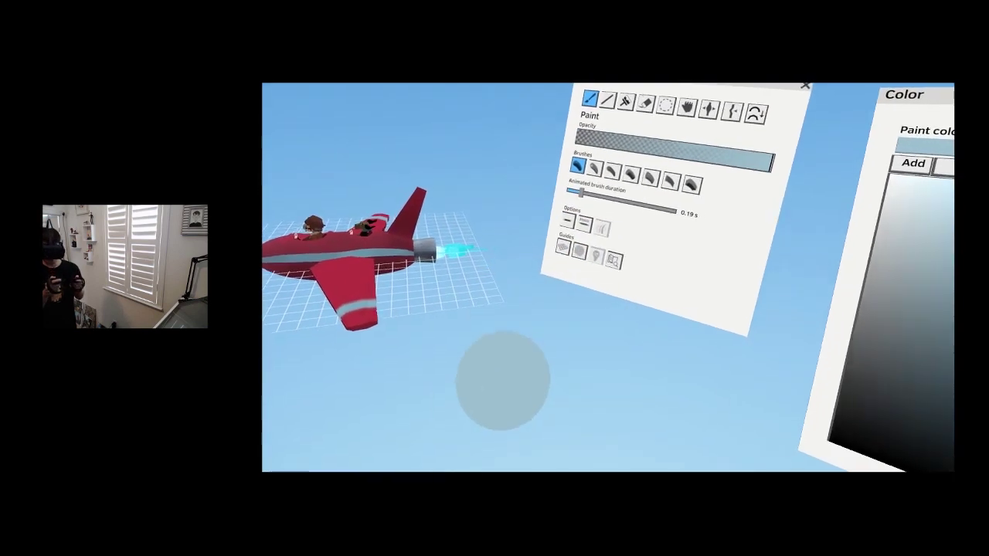
{"action": "key", "text": "l"}
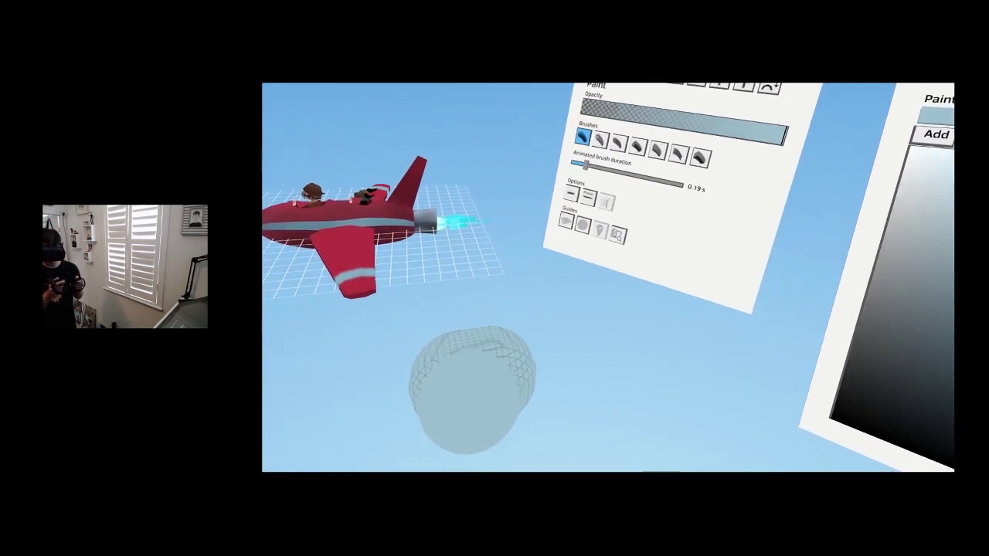
{"action": "key", "text": "s"}
{"action": "left_click", "coordinate": [498, 387]}
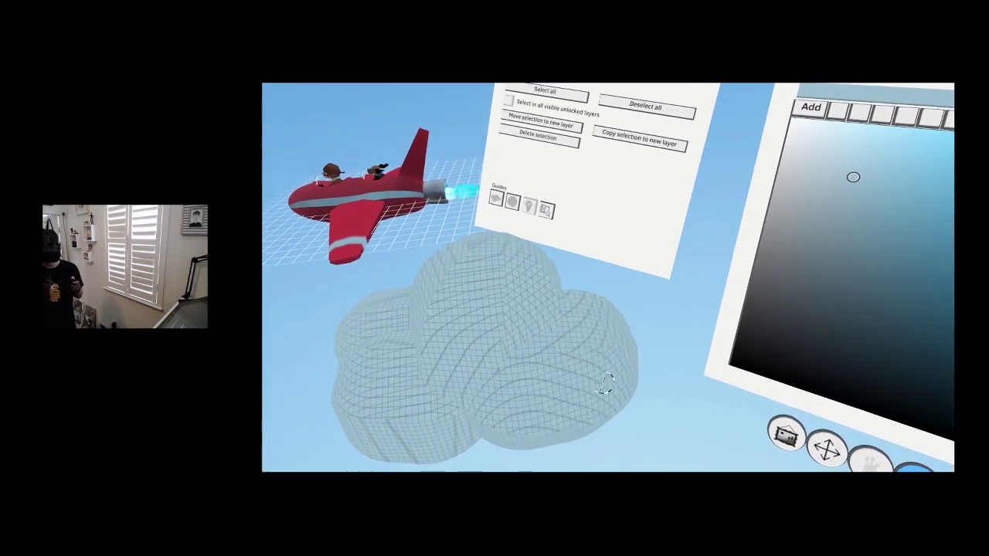
{"action": "left_click", "coordinate": [654, 431]}
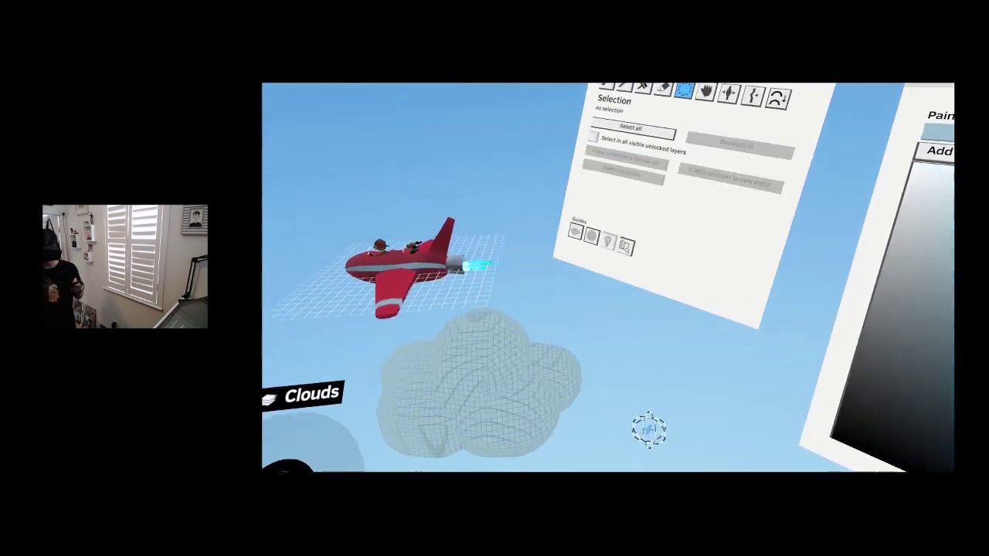
- Add more large round puffs to the cloud with the first Paint brush
{"action": "key", "text": "b"}
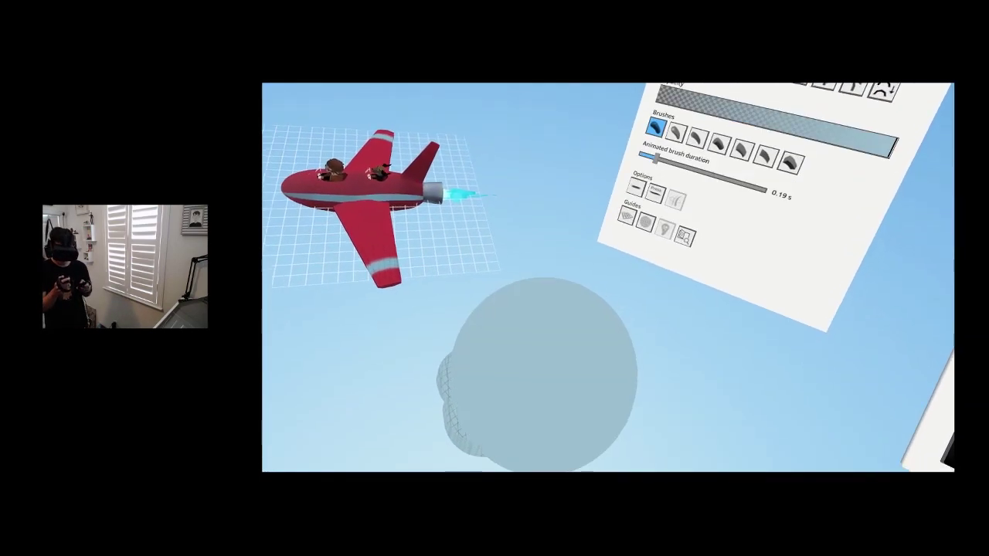
{"action": "left_click", "coordinate": [540, 372]}
{"action": "left_click_drag", "start_coordinate": [532, 364], "coordinate": [534, 327]}
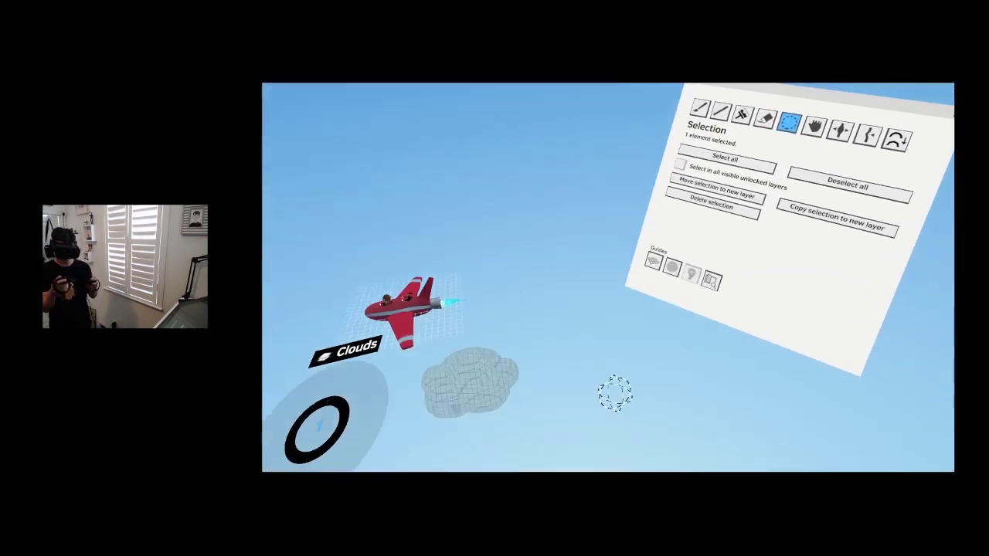
- Select all the cloud's strokes and place a duplicate of the cloud in front of the plane's nose
{"action": "left_click", "coordinate": [484, 377]}
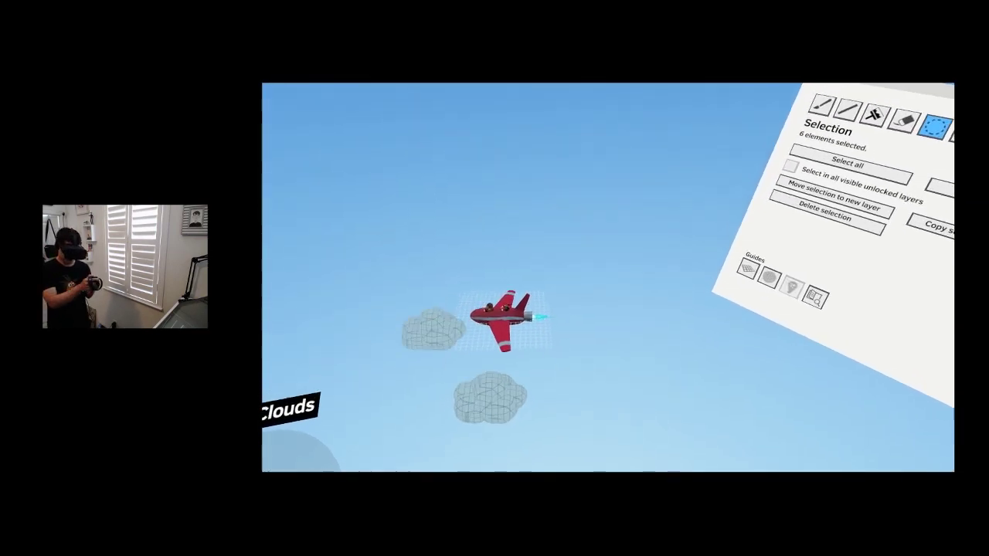
{"action": "left_click", "coordinate": [504, 341]}
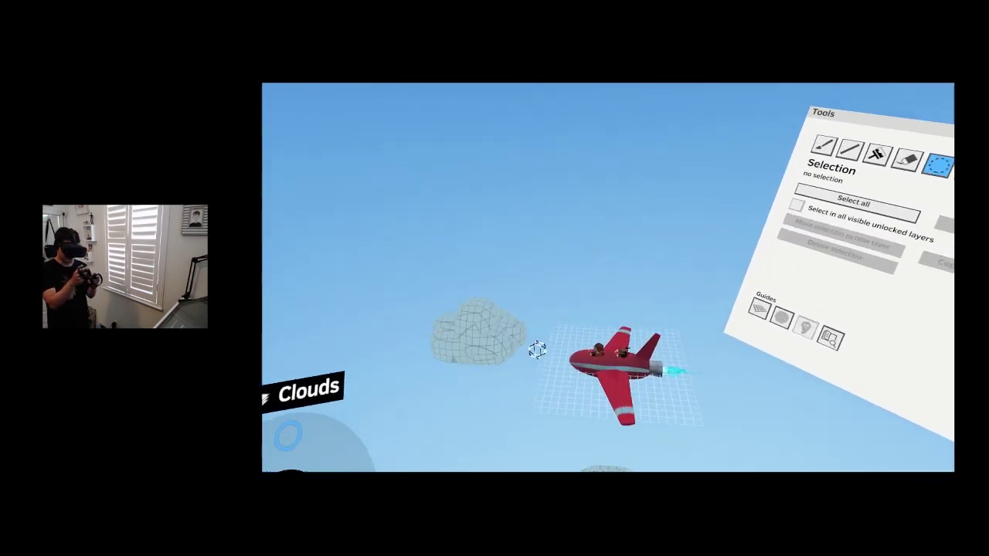
{"action": "left_click", "coordinate": [616, 248]}
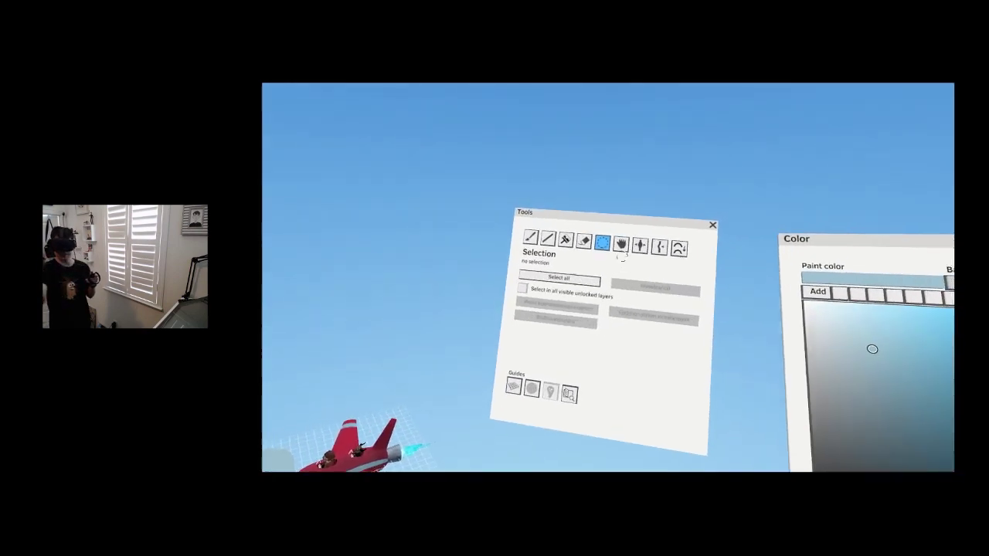
- Place another cloud copy above the plane and reshape it with the Grab and Thicken & thin tools
{"action": "left_click", "coordinate": [659, 253]}
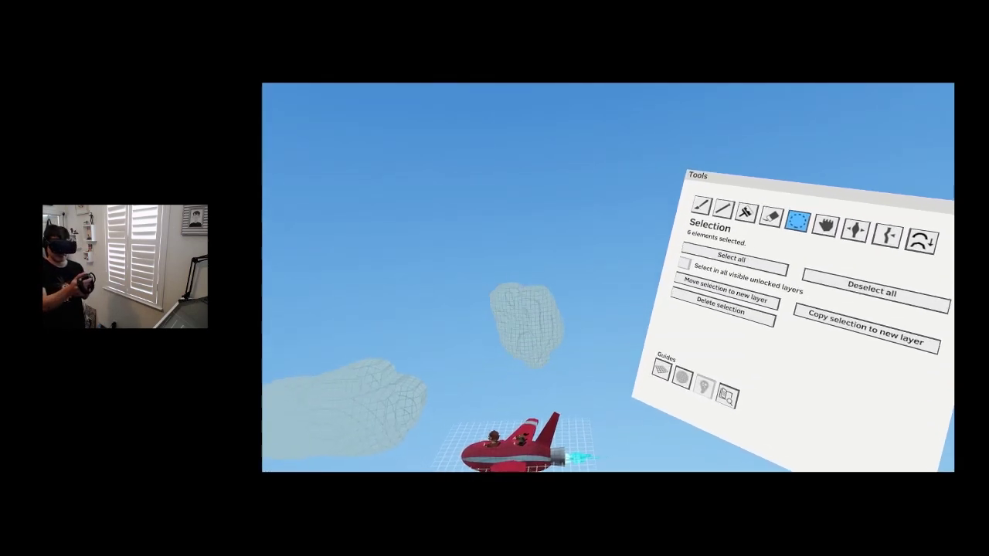
{"action": "left_click", "coordinate": [666, 249]}
{"action": "left_click", "coordinate": [645, 248]}
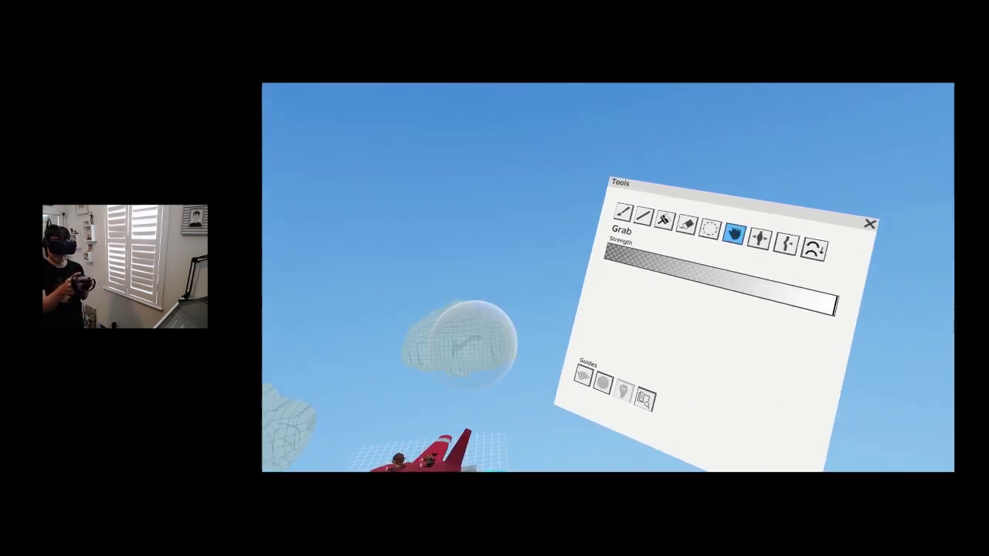
{"action": "left_click", "coordinate": [641, 265]}
{"action": "left_click", "coordinate": [622, 264]}
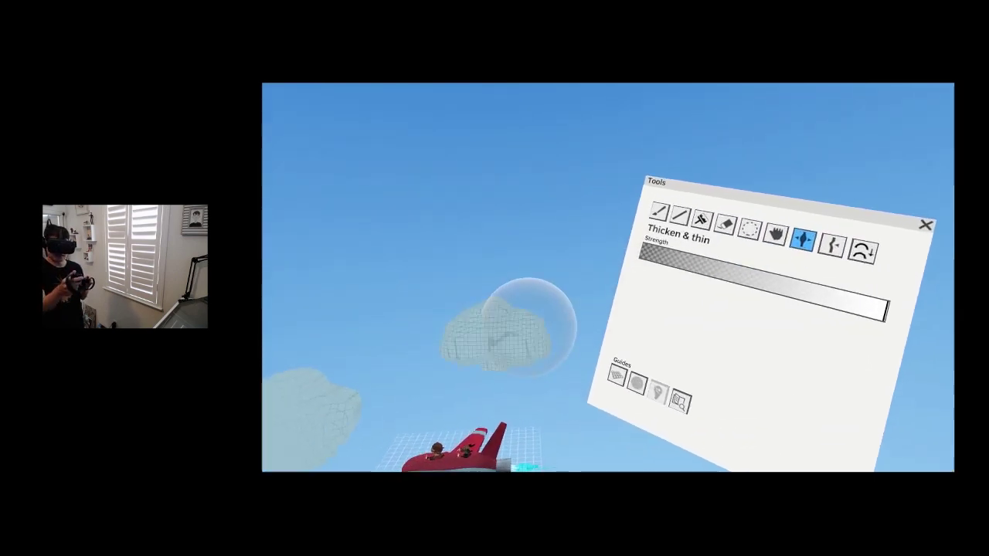
- Select the reshaped cloud's strokes, reposition them, and add small separate clouds beside it above the plane
{"action": "left_click", "coordinate": [744, 227]}
{"action": "left_click_drag", "start_coordinate": [534, 313], "coordinate": [597, 292]}
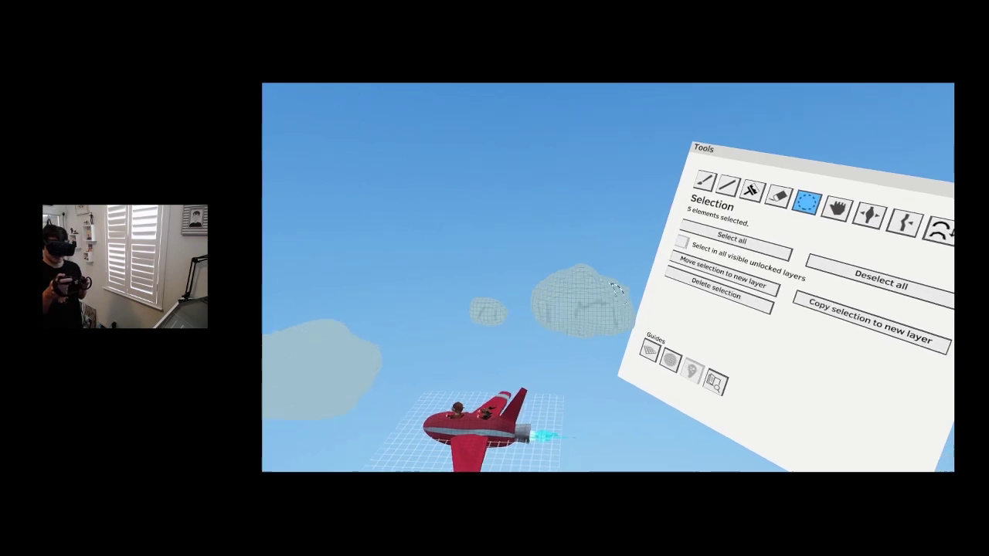
{"action": "left_click", "coordinate": [504, 313]}
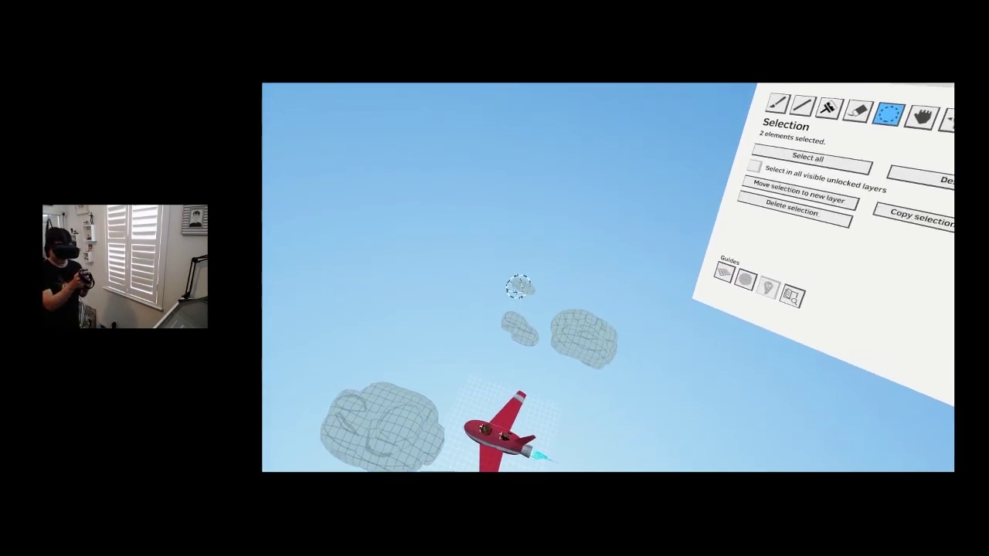
{"action": "left_click", "coordinate": [626, 380]}
{"action": "left_click", "coordinate": [556, 310]}
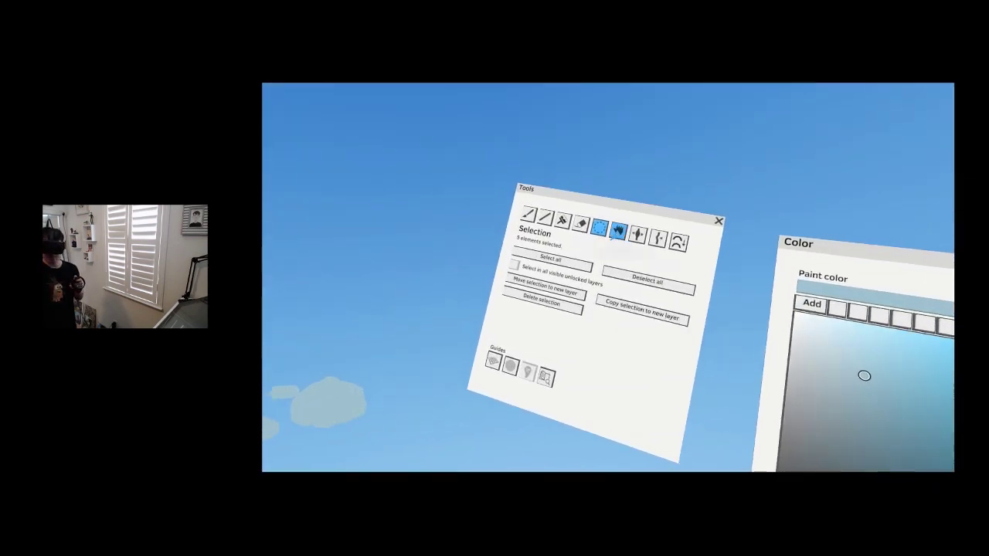
- Reshape the cloud copies behind and below the plane with the Grab tool, then clear the selection
{"action": "left_click", "coordinate": [618, 232]}
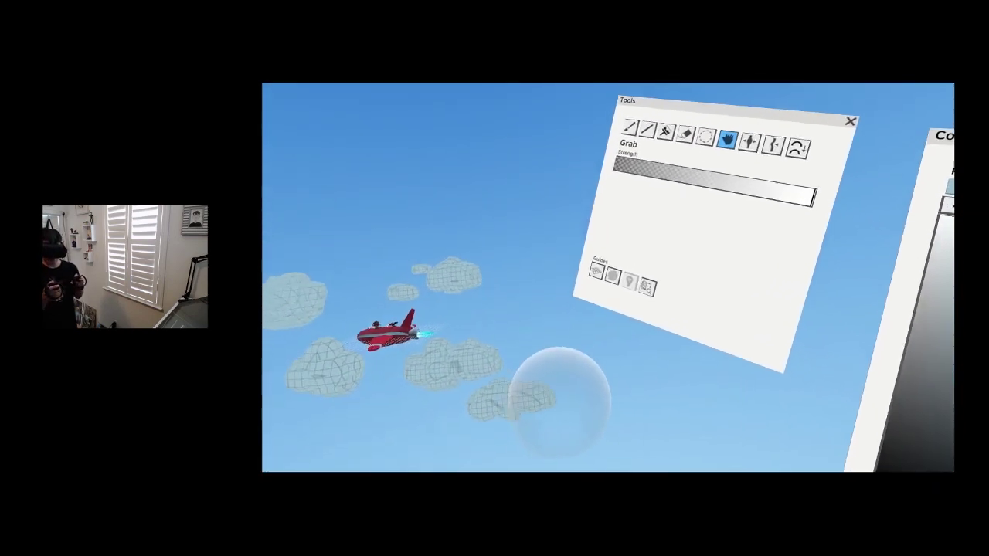
{"action": "left_click", "coordinate": [716, 111]}
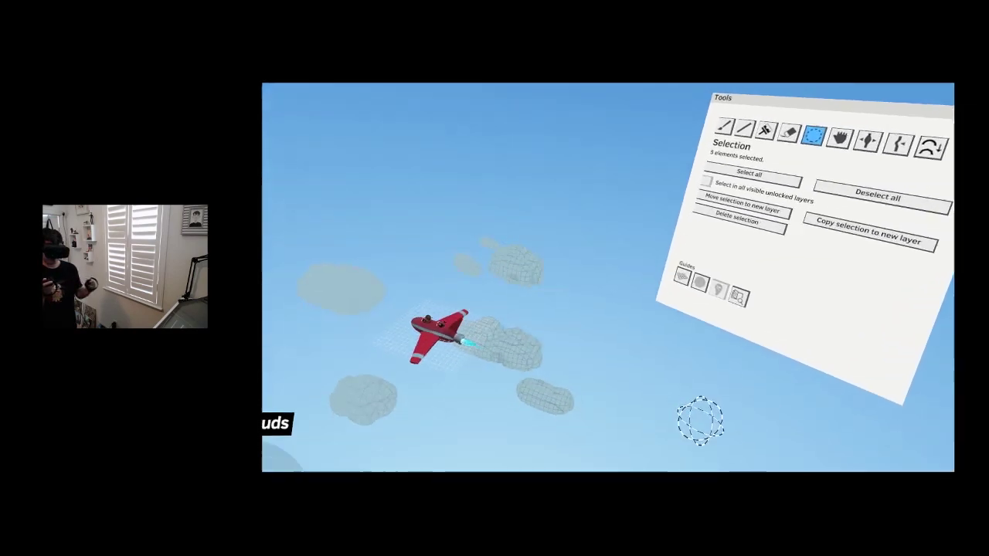
{"action": "left_click", "coordinate": [700, 420]}
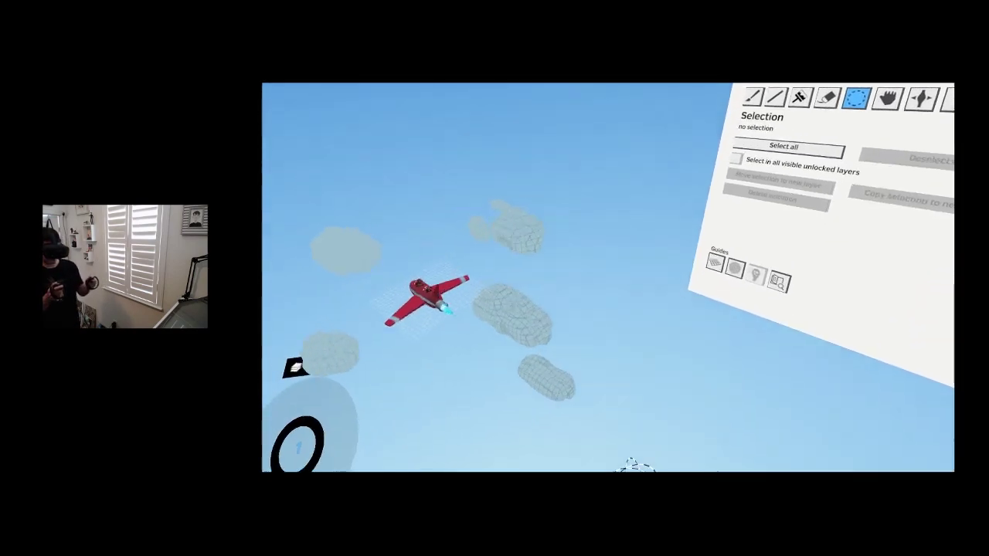
{"action": "left_click", "coordinate": [558, 406]}
{"action": "left_click", "coordinate": [623, 420]}
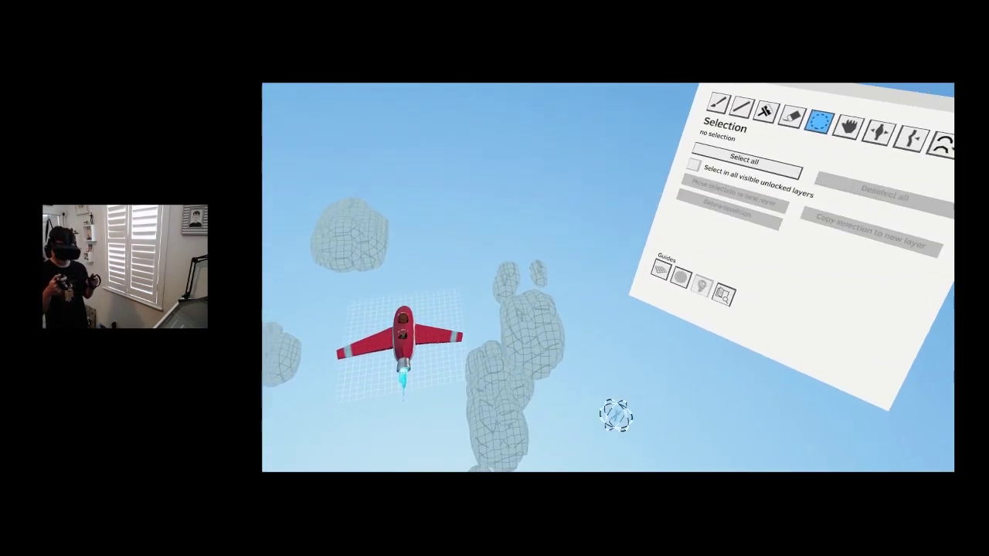
- Place a cloud copy far ahead of the plane and stretch it into a longer shape with the Grab tool
{"action": "left_click", "coordinate": [541, 408]}
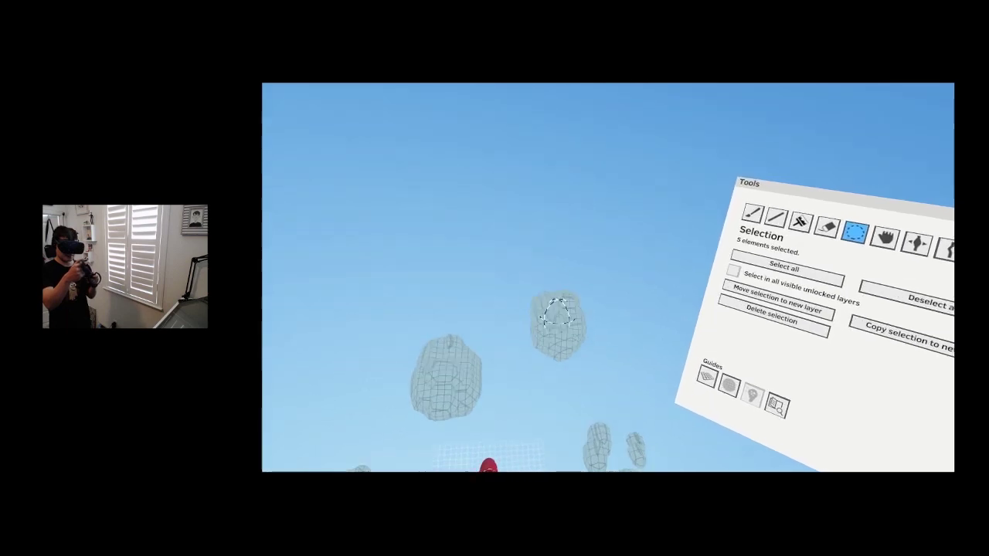
{"action": "left_click", "coordinate": [839, 188]}
{"action": "left_click_drag", "start_coordinate": [495, 351], "coordinate": [502, 380]}
{"action": "left_click_drag", "start_coordinate": [504, 319], "coordinate": [507, 307]}
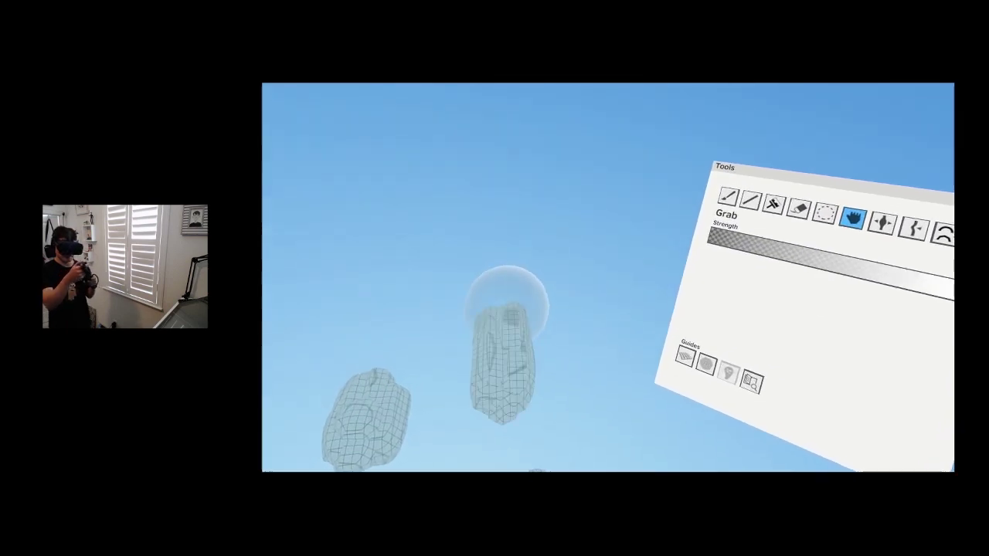
- Select existing clouds and distribute further copies around and below the plane
{"action": "left_click", "coordinate": [821, 195]}
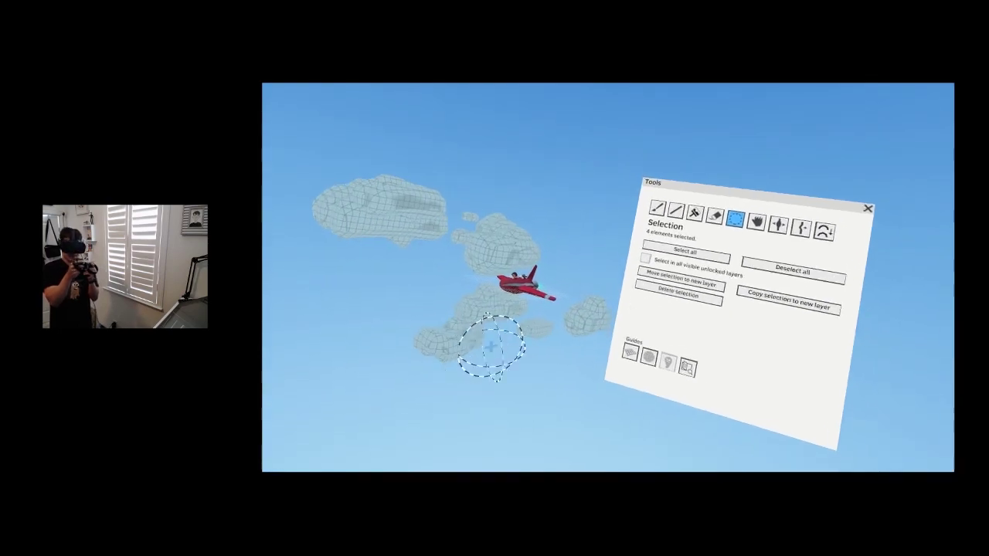
{"action": "left_click", "coordinate": [489, 350]}
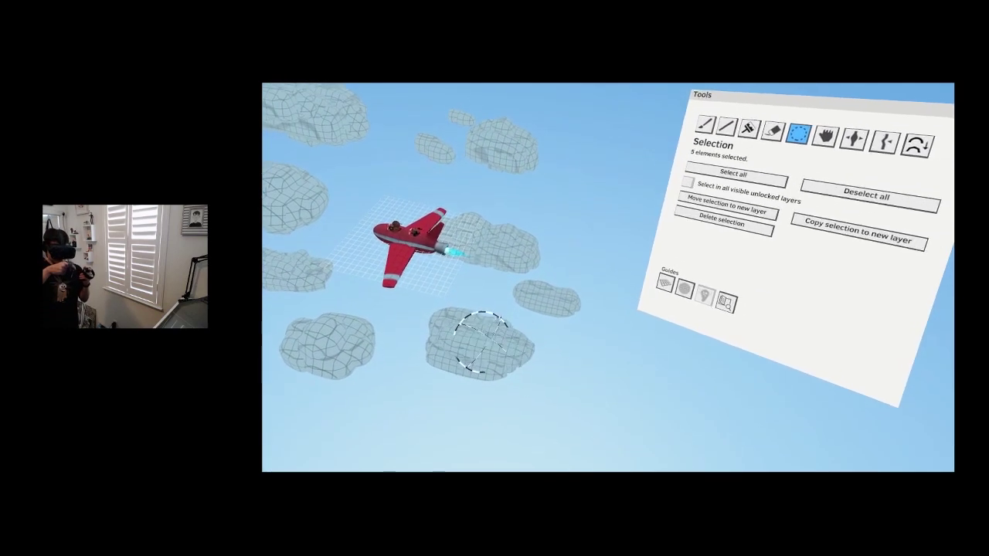
- Select existing cloud strokes and place more copies above, below and to the sides of the plane, then clear the selection
{"action": "mouse_move", "coordinate": [557, 383]}
{"action": "left_mouse_down"}
{"action": "mouse_move", "coordinate": [510, 343]}
{"action": "mouse_move", "coordinate": [498, 392]}
{"action": "left_mouse_up"}
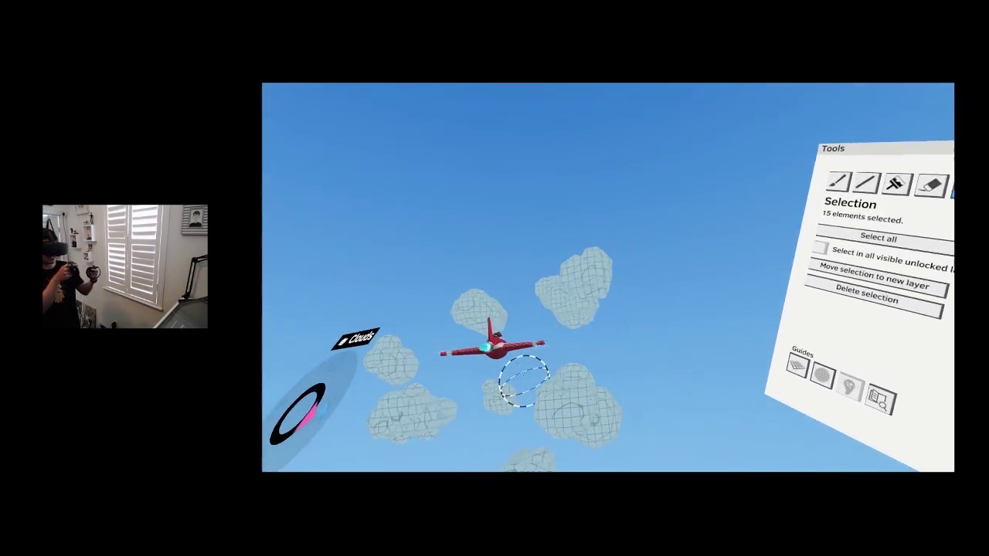
{"action": "left_click_drag", "start_coordinate": [552, 327], "coordinate": [511, 344]}
{"action": "left_click", "coordinate": [691, 420]}
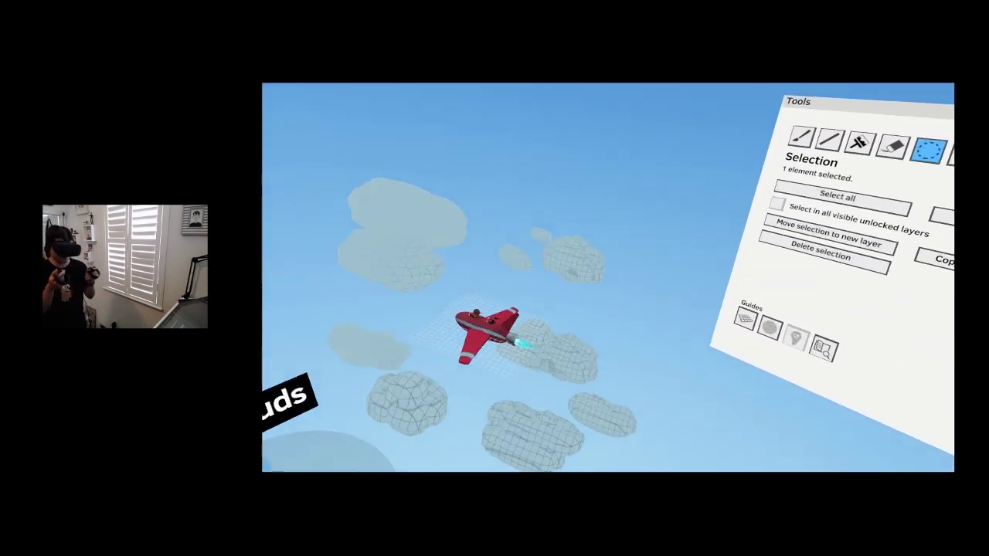
{"action": "left_click", "coordinate": [518, 380]}
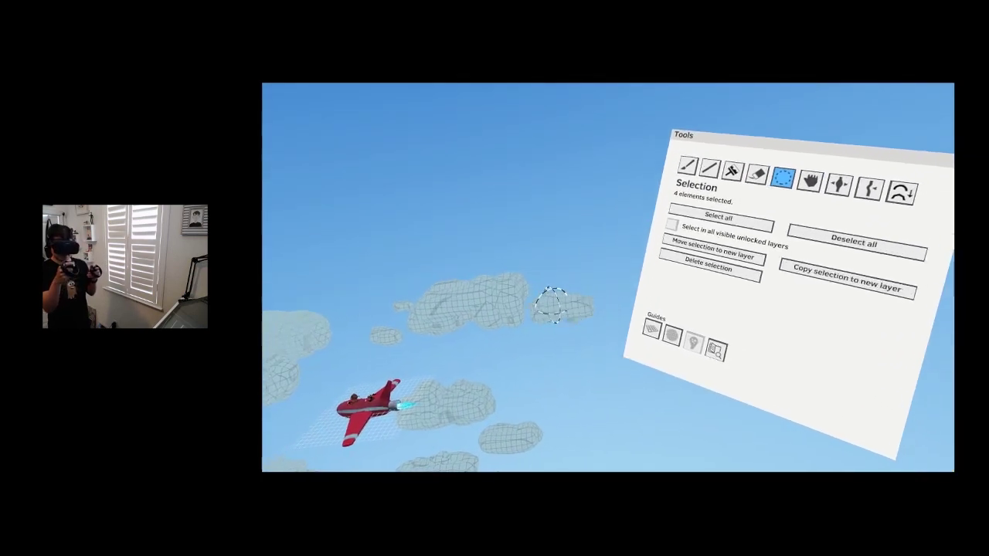
{"action": "mouse_move", "coordinate": [551, 305]}
{"action": "left_mouse_down"}
{"action": "mouse_move", "coordinate": [554, 286]}
{"action": "mouse_move", "coordinate": [591, 294]}
{"action": "mouse_move", "coordinate": [555, 294]}
{"action": "left_mouse_up"}
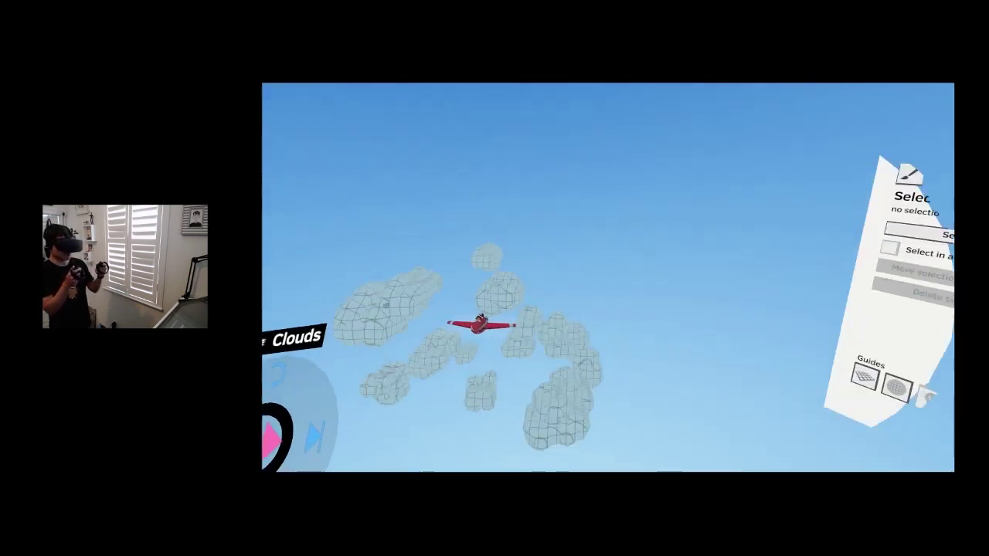
{"action": "left_click", "coordinate": [496, 415]}
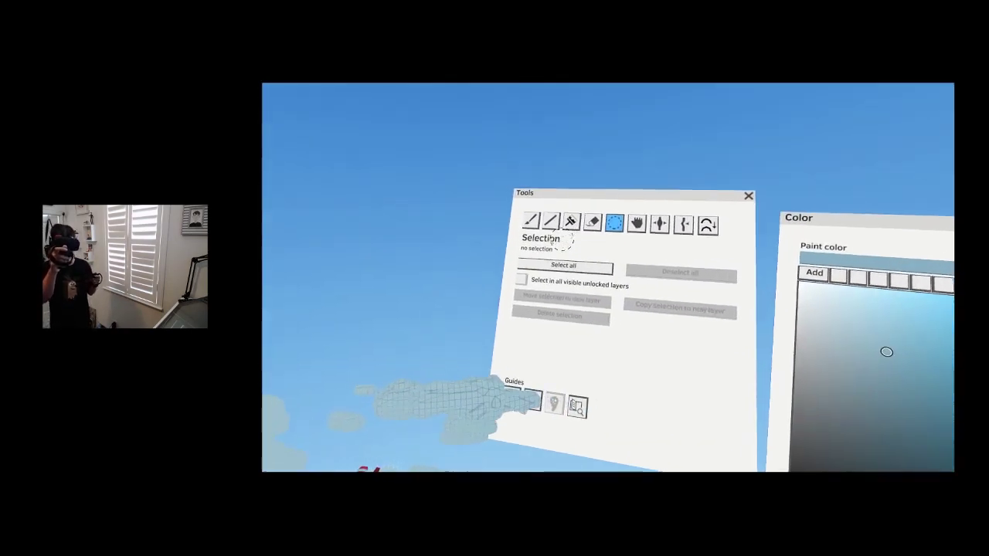
- Shade the clouds blue with Colorize, then select and duplicate them all and recolour the raised copies pale cream
{"action": "left_click", "coordinate": [557, 213]}
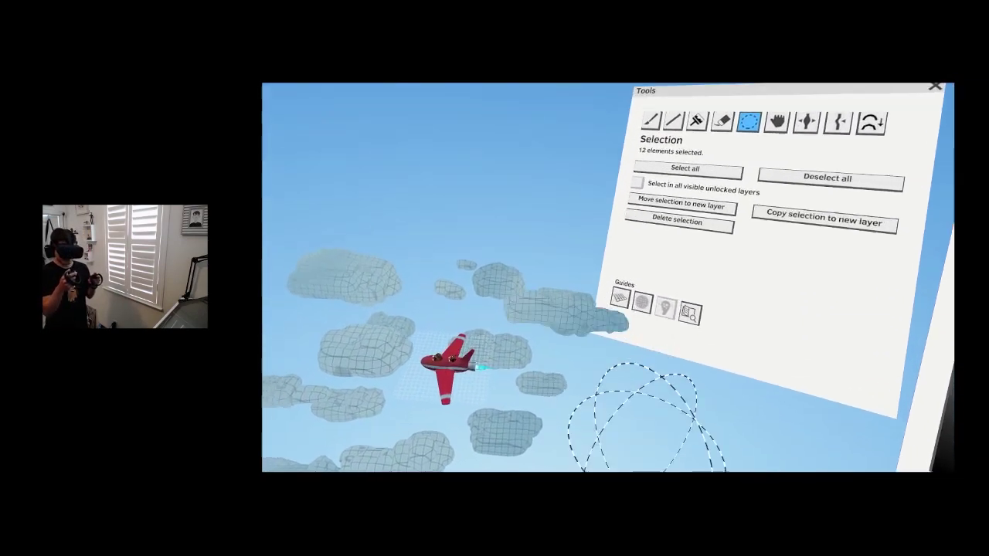
{"action": "left_click", "coordinate": [699, 424]}
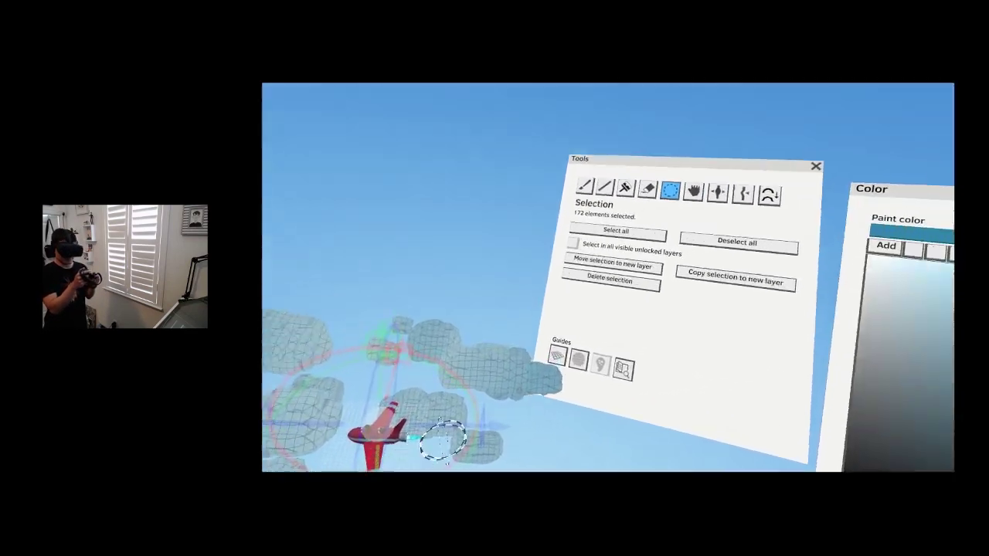
{"action": "left_click", "coordinate": [527, 227]}
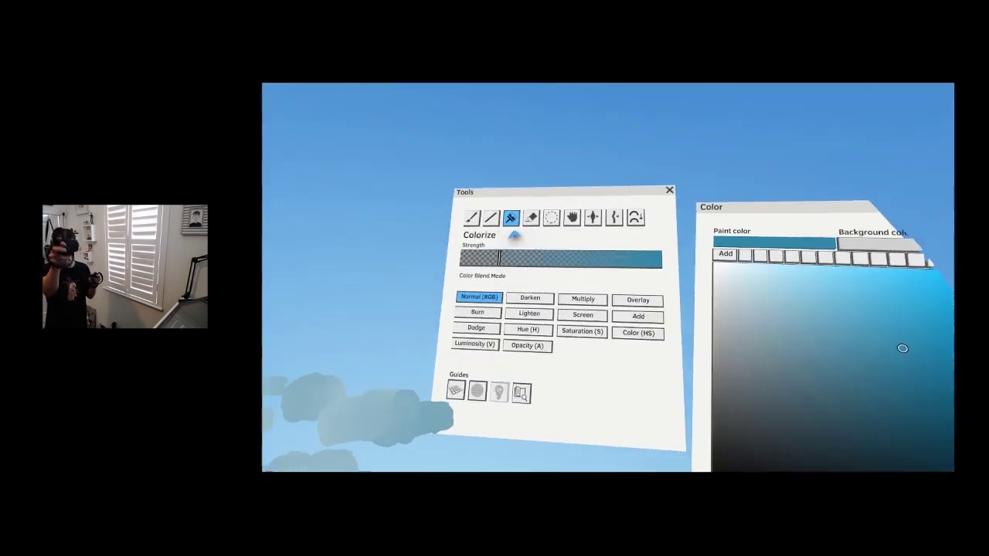
{"action": "left_click", "coordinate": [565, 230]}
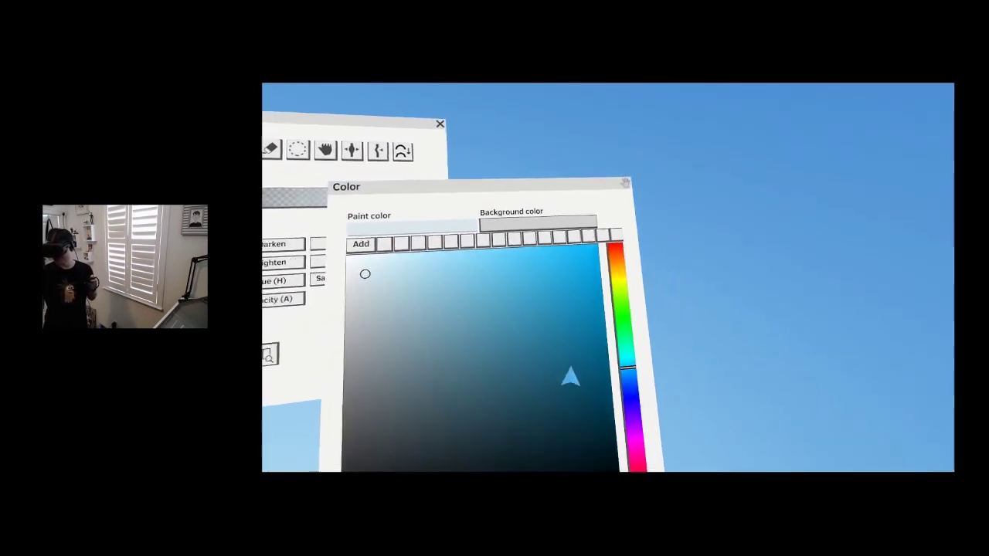
{"action": "left_click", "coordinate": [809, 333]}
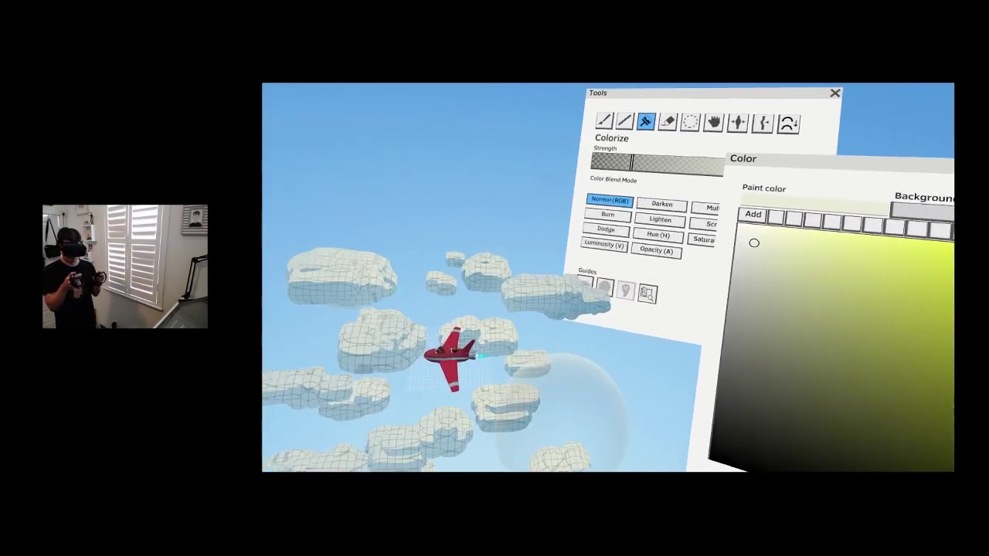
{"action": "left_click", "coordinate": [549, 397]}
- Move the selected cream cloud copies from the Clouds layer to a new layer and rename it Highlights
{"action": "left_click", "coordinate": [628, 468]}
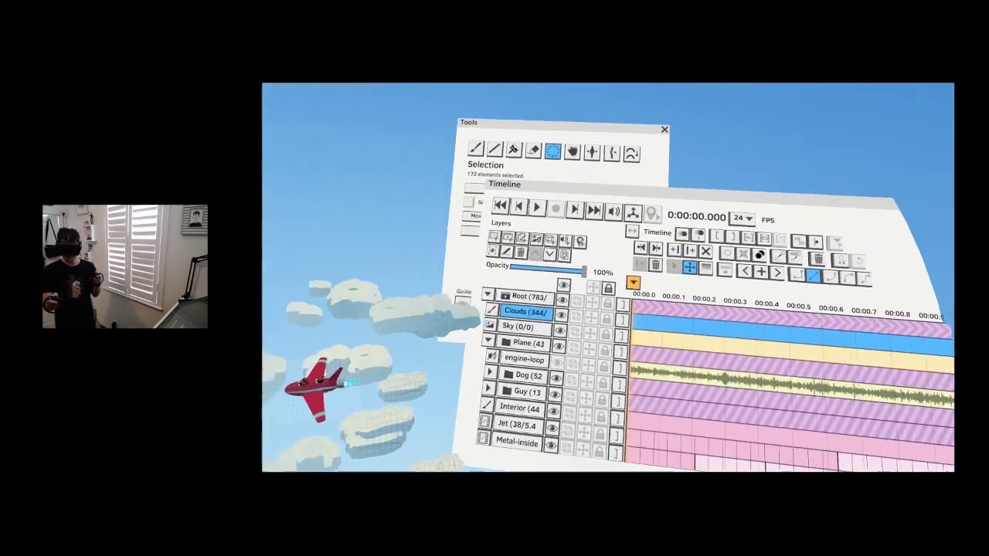
{"action": "left_click", "coordinate": [555, 272]}
{"action": "double_click", "coordinate": [545, 321]}
{"action": "left_click", "coordinate": [674, 262]}
{"action": "left_click", "coordinate": [554, 339]}
{"action": "type", "text": "ighligh"}
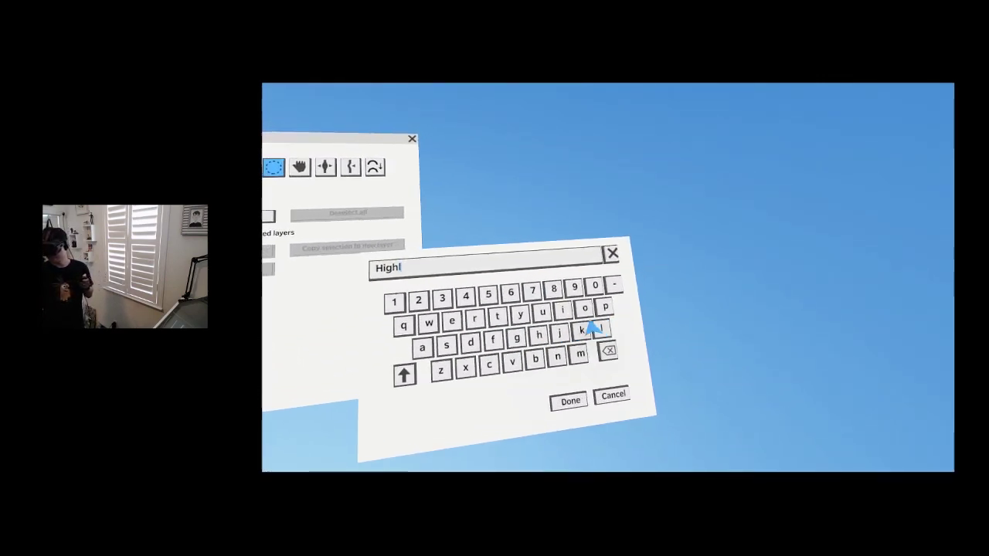
{"action": "type", "text": "ts"}
{"action": "left_click", "coordinate": [620, 429]}
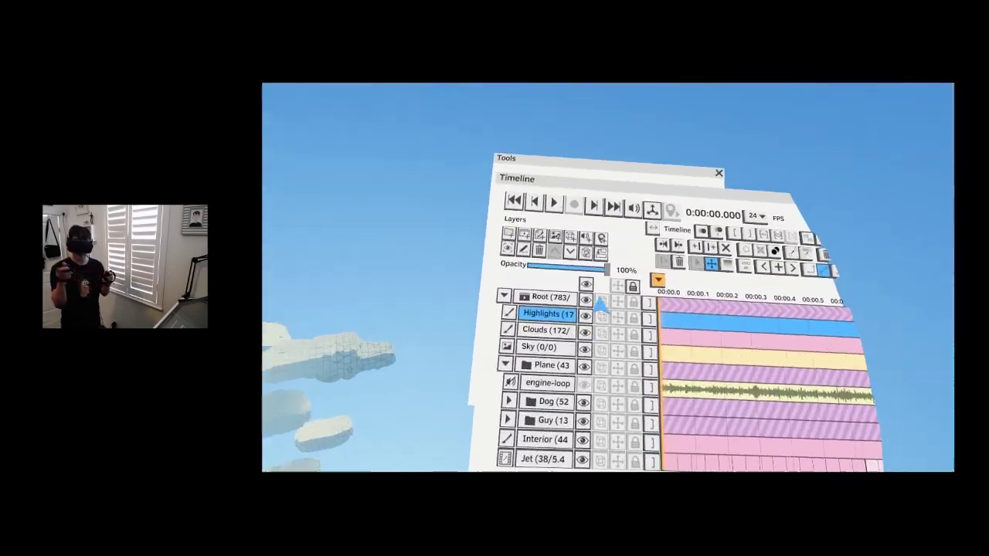
- Colorize the cloud tops on the Highlights layer near-white in Normal (RGB) mode
{"action": "left_click", "coordinate": [613, 444]}
{"action": "left_click", "coordinate": [475, 259]}
{"action": "left_click", "coordinate": [686, 258]}
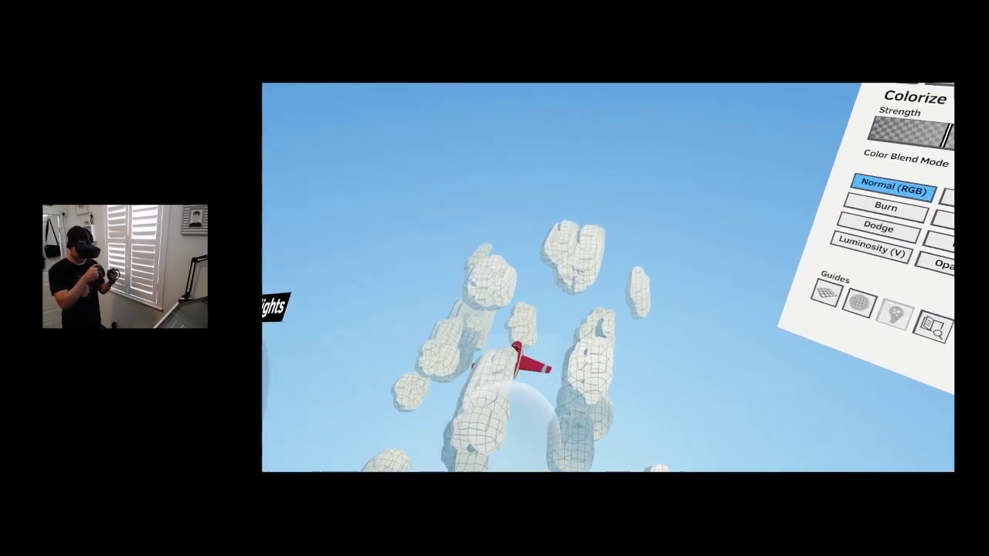
{"action": "left_click", "coordinate": [607, 294]}
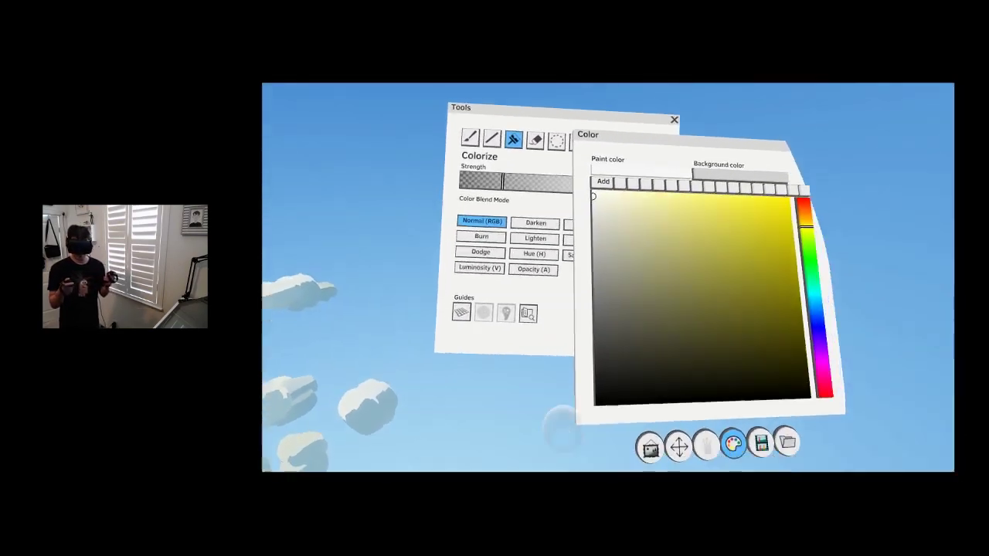
- Make the Clouds layer active and tint the cloud undersides with blue tones using Colorize
{"action": "left_click", "coordinate": [761, 443]}
{"action": "left_click", "coordinate": [553, 300]}
{"action": "left_click", "coordinate": [592, 433]}
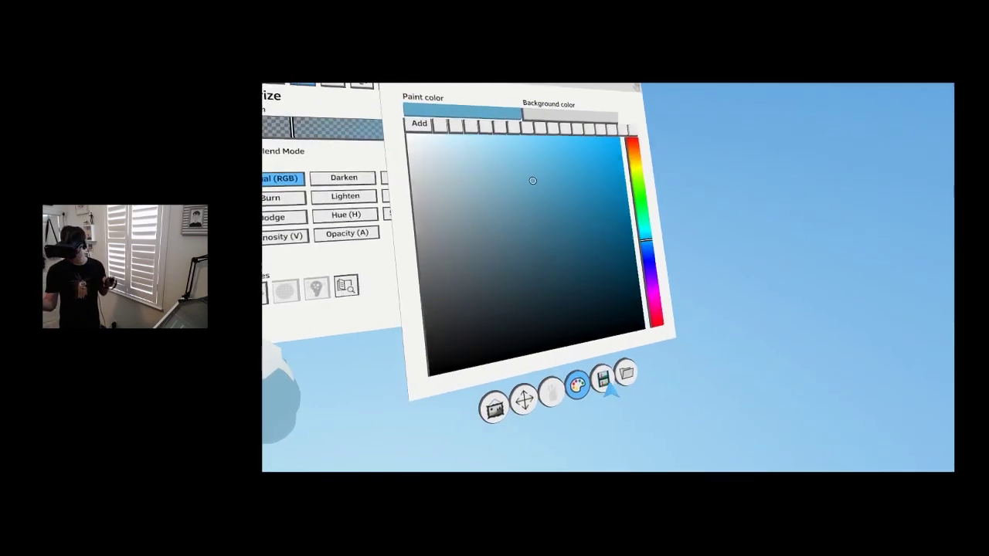
{"action": "left_click", "coordinate": [601, 381]}
{"action": "left_click", "coordinate": [568, 321]}
{"action": "scroll", "coordinate": [417, 317], "scroll_direction": "down", "scroll_amount": 10}
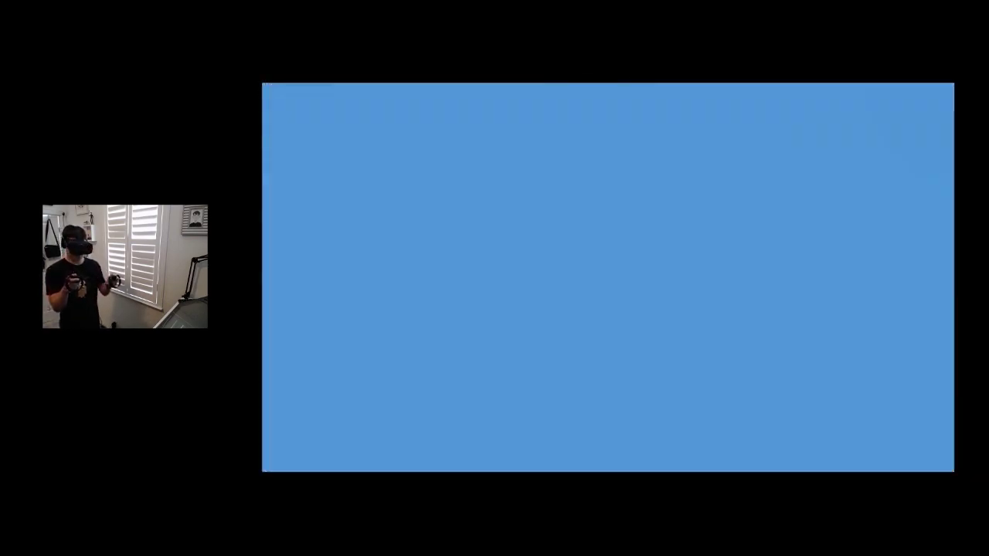
{"action": "left_click_drag", "start_coordinate": [602, 252], "coordinate": [564, 249]}
{"action": "left_click", "coordinate": [612, 335]}
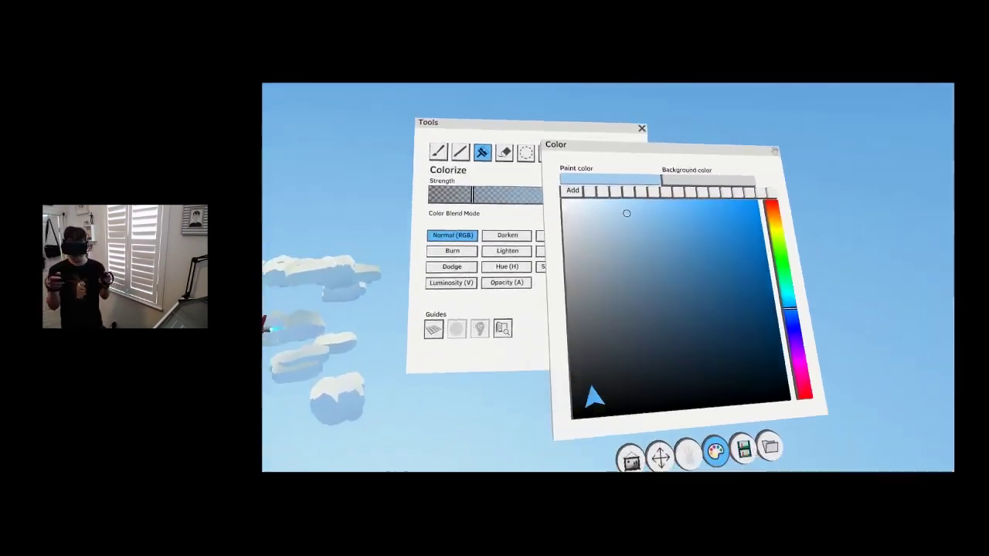
- Refine the cloud shading with Colorize, using a very pale blue and a warm off-white
{"action": "left_click", "coordinate": [723, 445]}
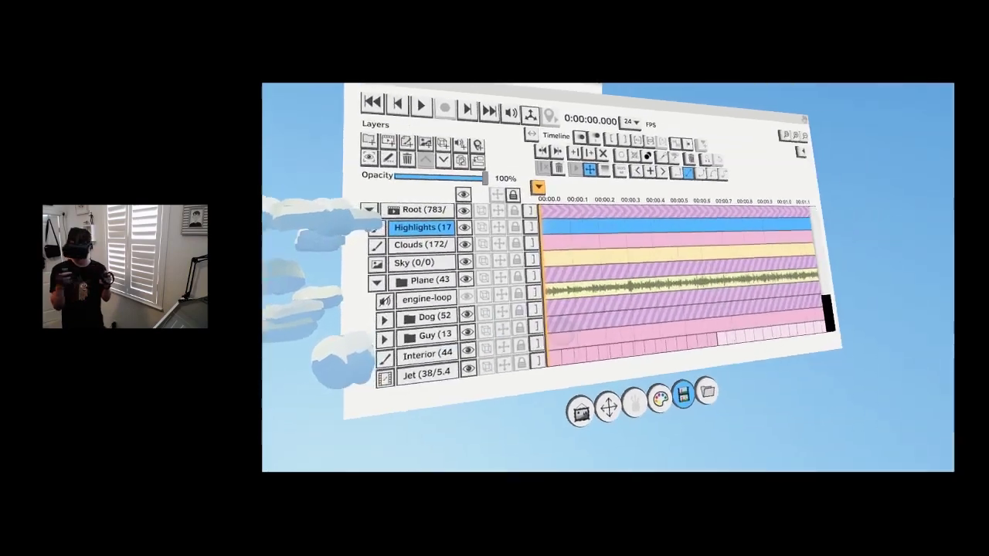
{"action": "left_click", "coordinate": [618, 396]}
{"action": "left_click", "coordinate": [464, 252]}
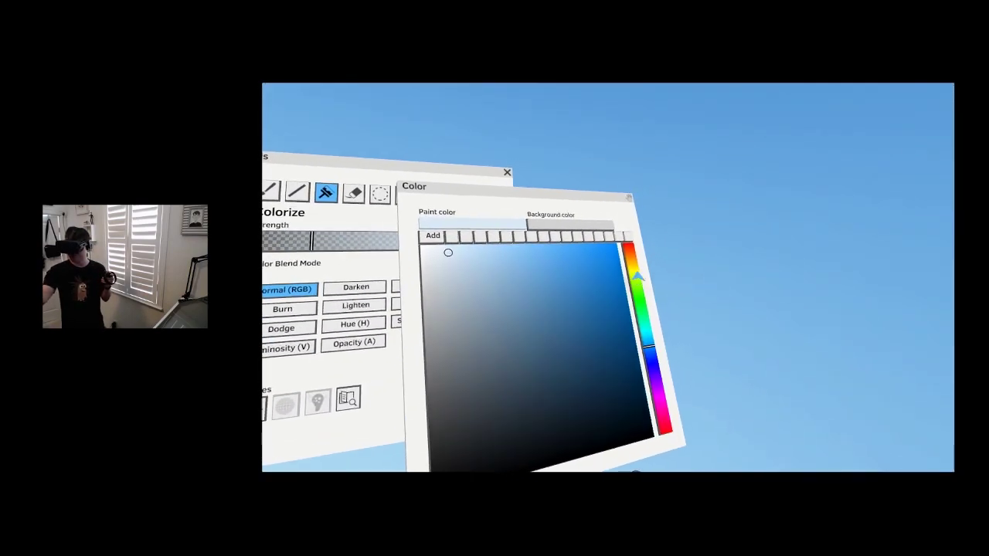
{"action": "left_click", "coordinate": [637, 267]}
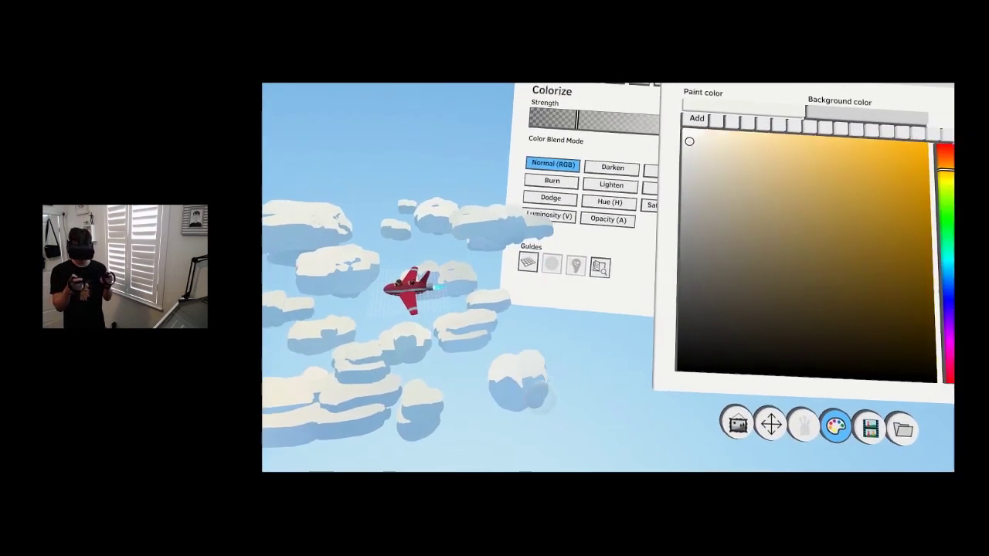
{"action": "left_click", "coordinate": [543, 388]}
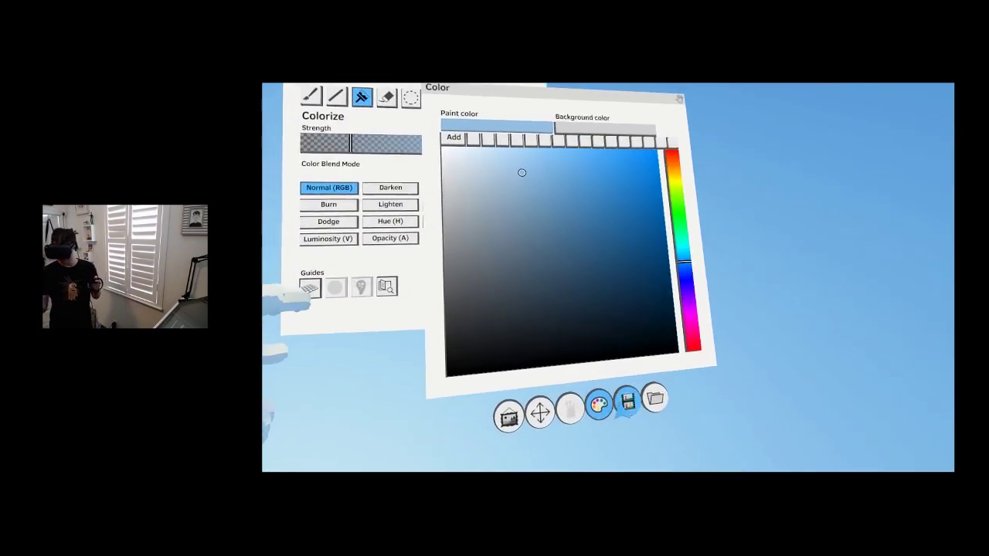
- Merge the Clouds and Highlights layers, then mark both ends of the cloud group with straight red lines
{"action": "left_click", "coordinate": [606, 448]}
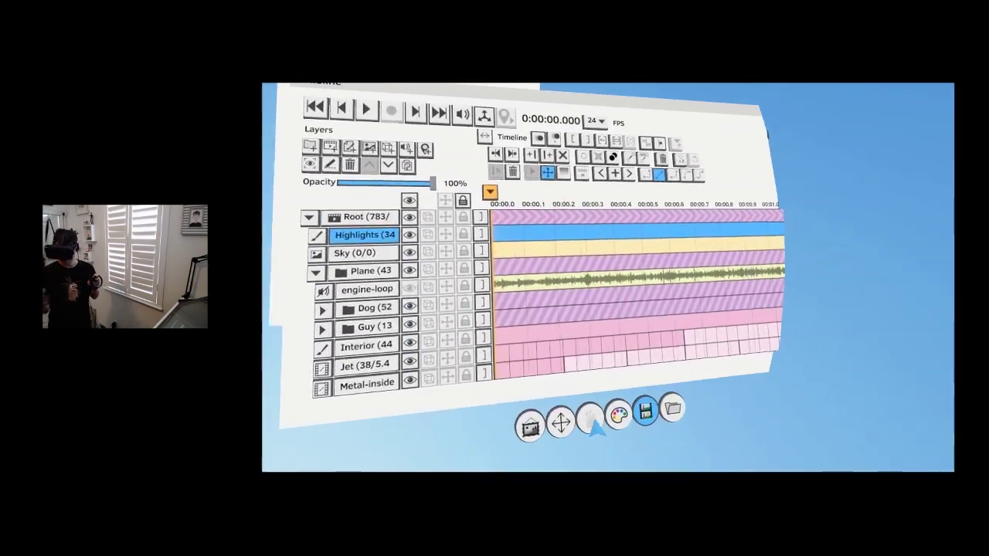
{"action": "left_click", "coordinate": [618, 416]}
{"action": "mouse_move", "coordinate": [659, 241]}
{"action": "left_mouse_down"}
{"action": "mouse_move", "coordinate": [656, 229]}
{"action": "mouse_move", "coordinate": [651, 245]}
{"action": "left_mouse_up"}
{"action": "left_click", "coordinate": [630, 251]}
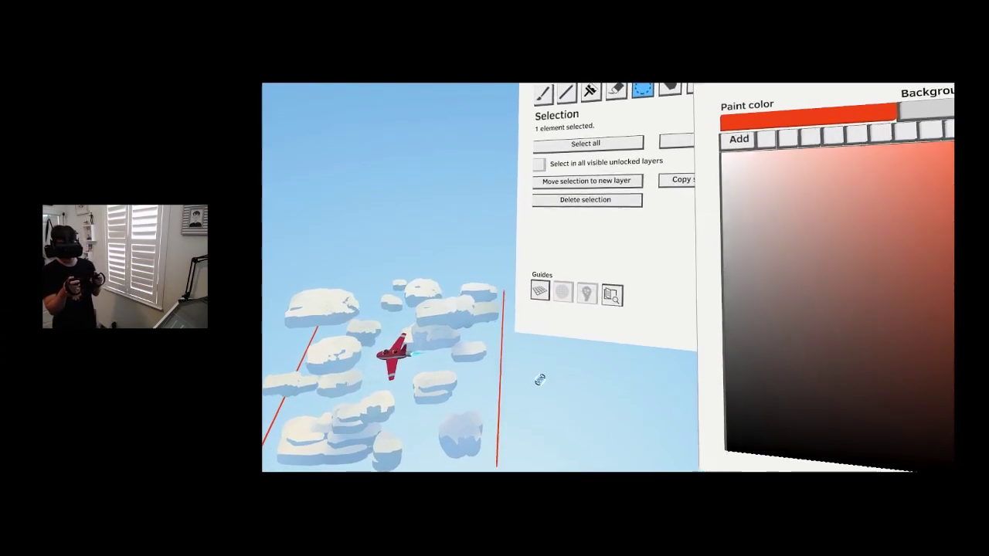
- Select the cloud group with its red boundary lines and duplicate it end to end along the plane's flight direction
{"action": "left_click", "coordinate": [613, 465]}
{"action": "left_click", "coordinate": [541, 342]}
{"action": "left_click_drag", "start_coordinate": [540, 342], "coordinate": [466, 346]}
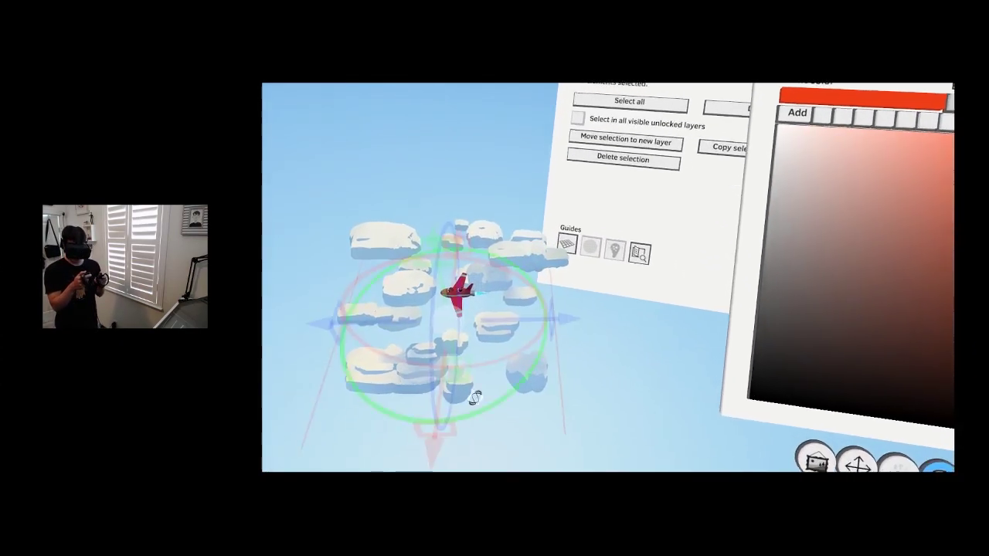
{"action": "left_click", "coordinate": [592, 396]}
{"action": "left_click", "coordinate": [527, 355]}
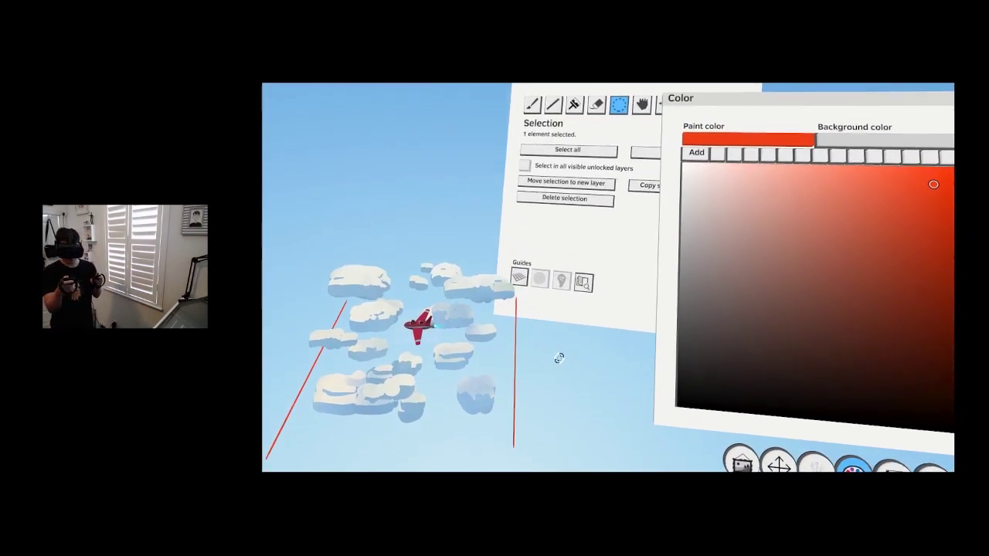
{"action": "left_click", "coordinate": [562, 358]}
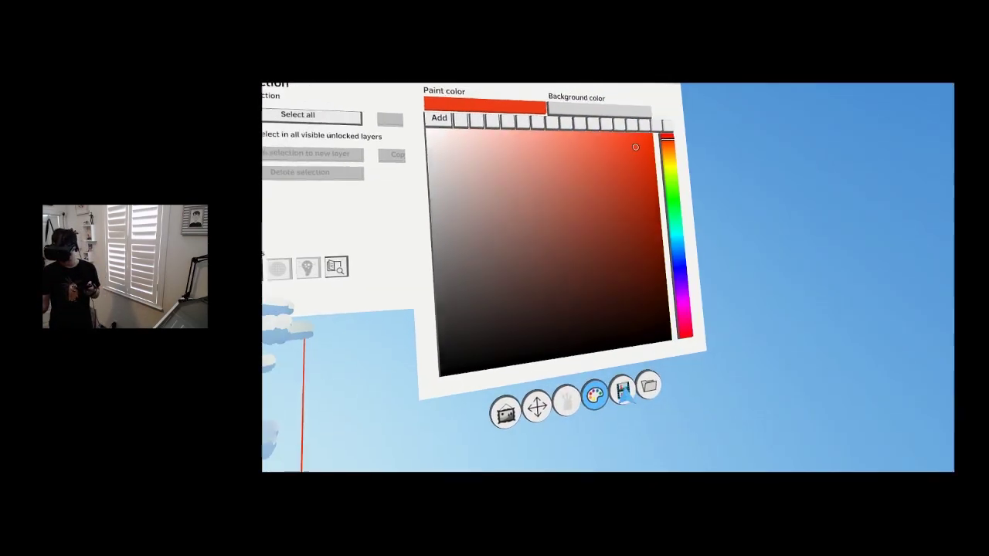
{"action": "left_click", "coordinate": [709, 448]}
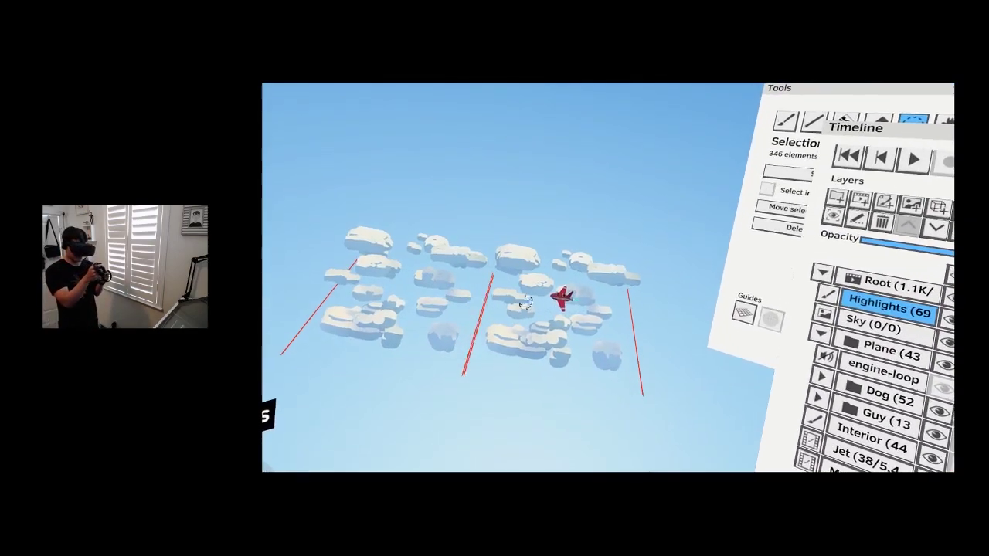
{"action": "left_click_drag", "start_coordinate": [524, 306], "coordinate": [539, 310]}
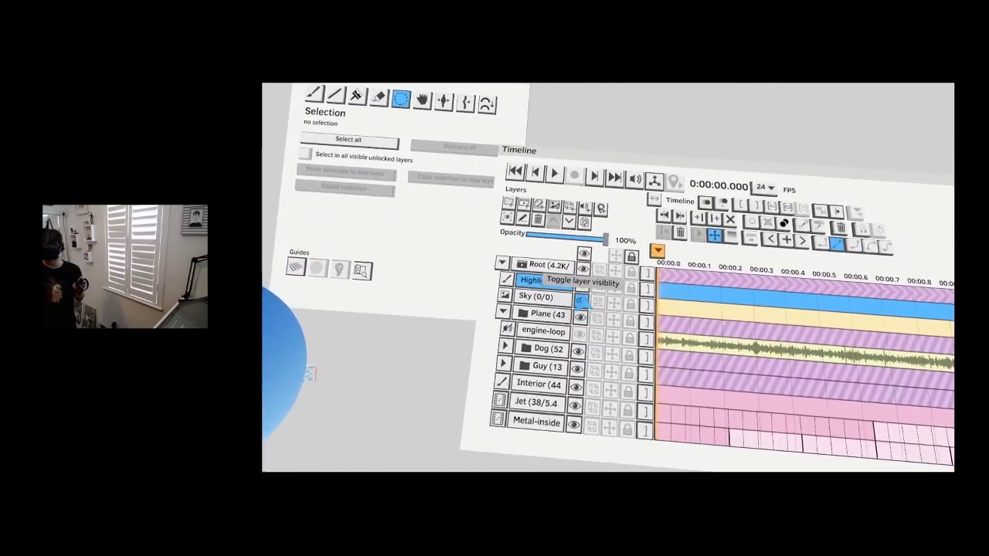
- Select the surplus cloud copies at the far end of the row outside the sky sphere and delete them
{"action": "left_click", "coordinate": [613, 294]}
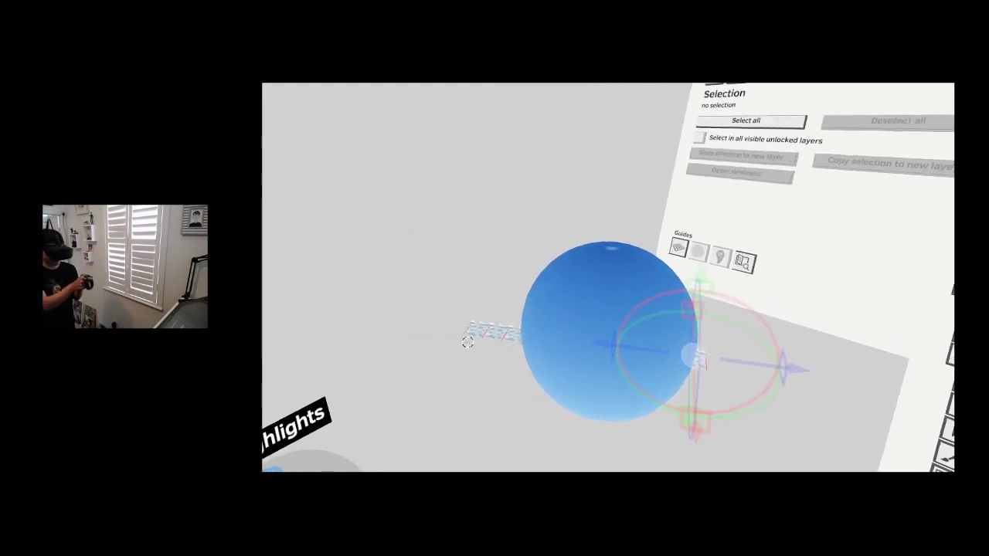
{"action": "left_click_drag", "start_coordinate": [624, 342], "coordinate": [724, 359]}
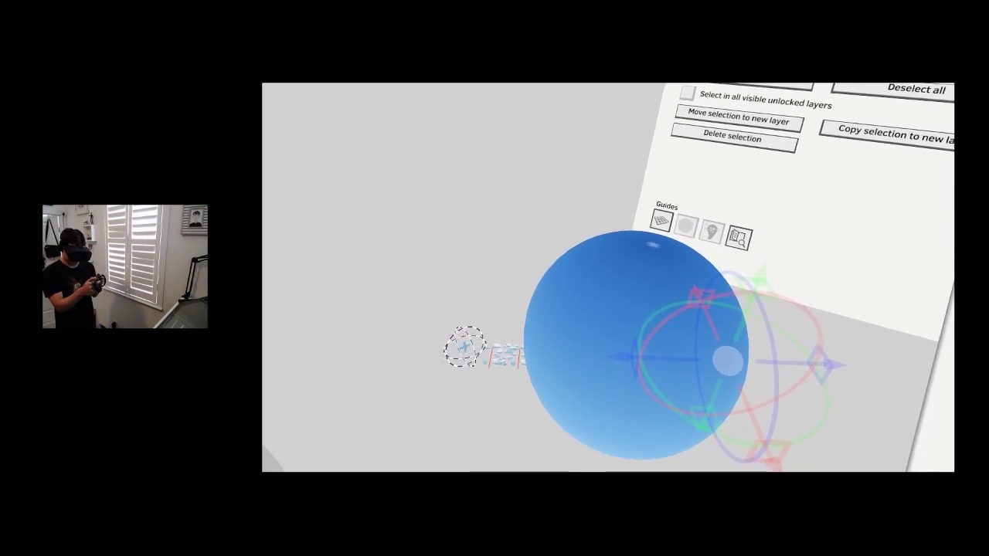
{"action": "key", "text": "Delete"}
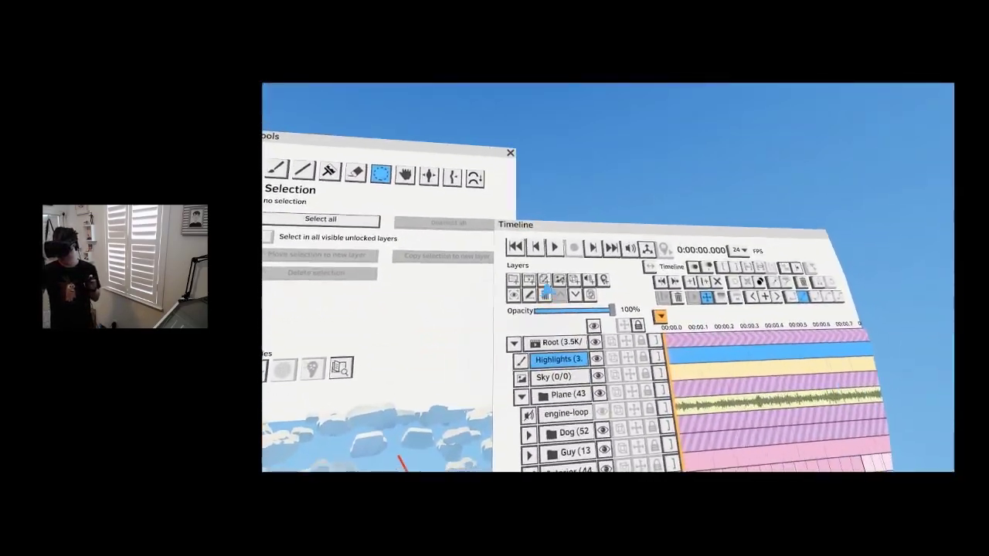
- Add a new paint layer, draw a straight green line along the red boundary line behind the plane, and select it
{"action": "left_click", "coordinate": [534, 249]}
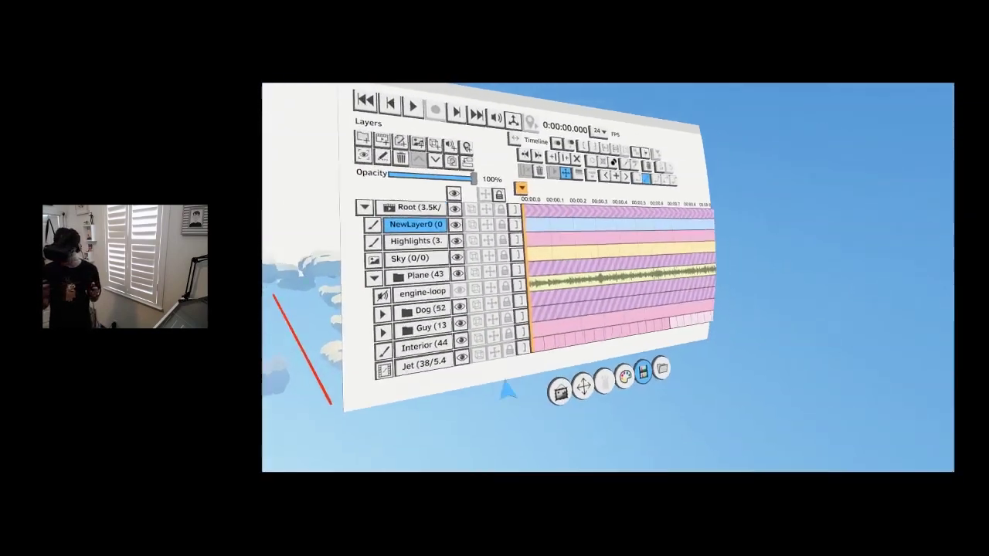
{"action": "left_click", "coordinate": [624, 377]}
{"action": "left_click", "coordinate": [620, 271]}
{"action": "left_click", "coordinate": [700, 283]}
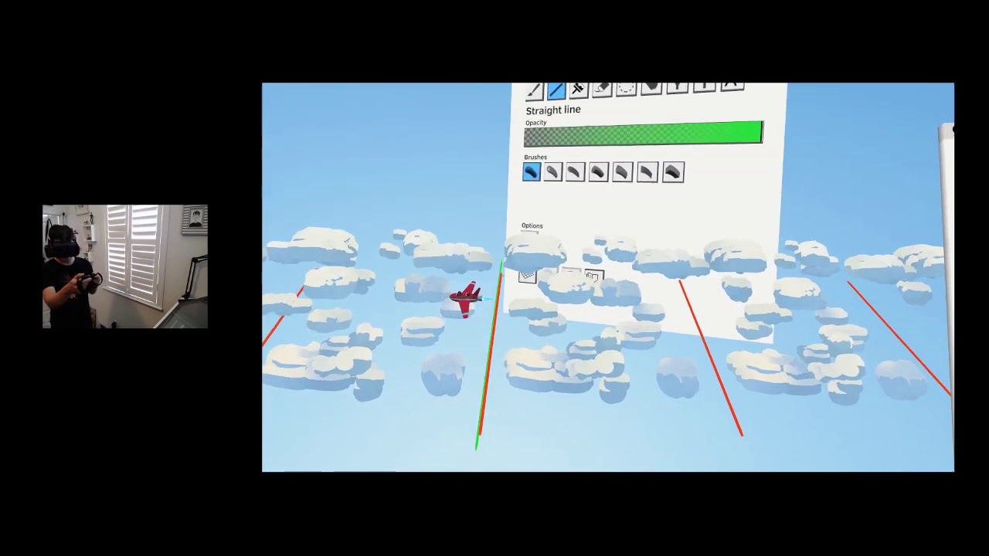
{"action": "left_click", "coordinate": [494, 387]}
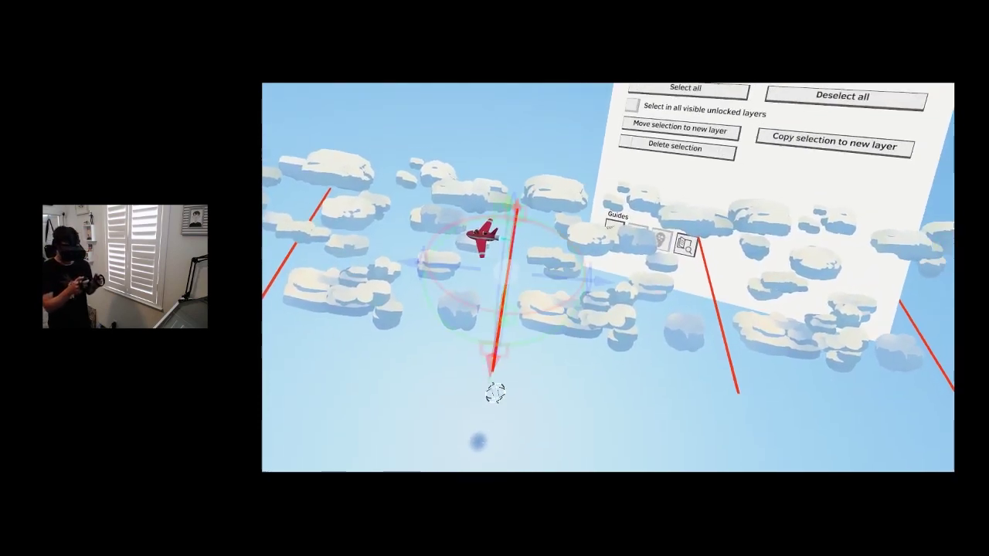
- Offset the green line beyond the end of the red boundary line and rename the Highlights layer as Clouds
{"action": "left_click_drag", "start_coordinate": [539, 320], "coordinate": [547, 317]}
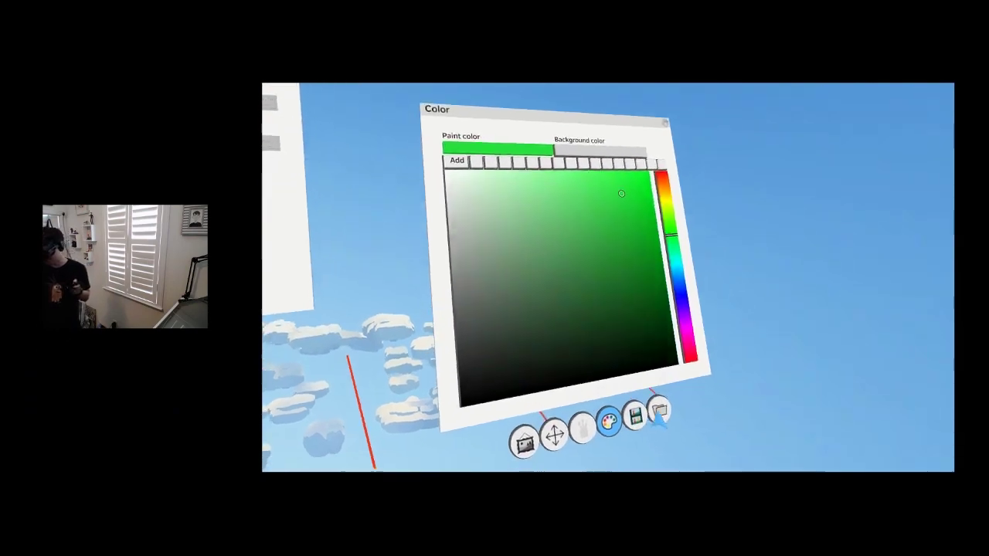
{"action": "left_click", "coordinate": [659, 411]}
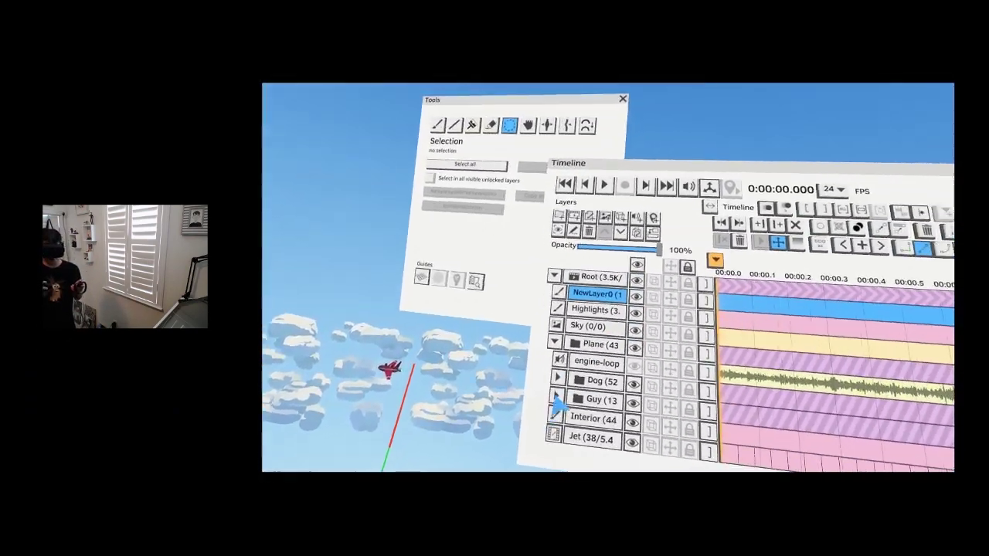
{"action": "left_click", "coordinate": [567, 319]}
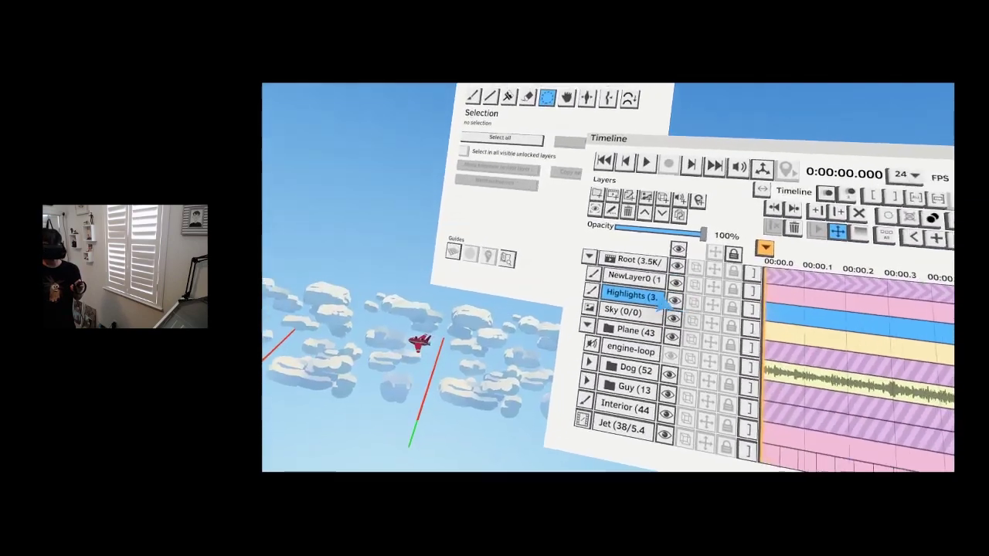
{"action": "left_click", "coordinate": [549, 228]}
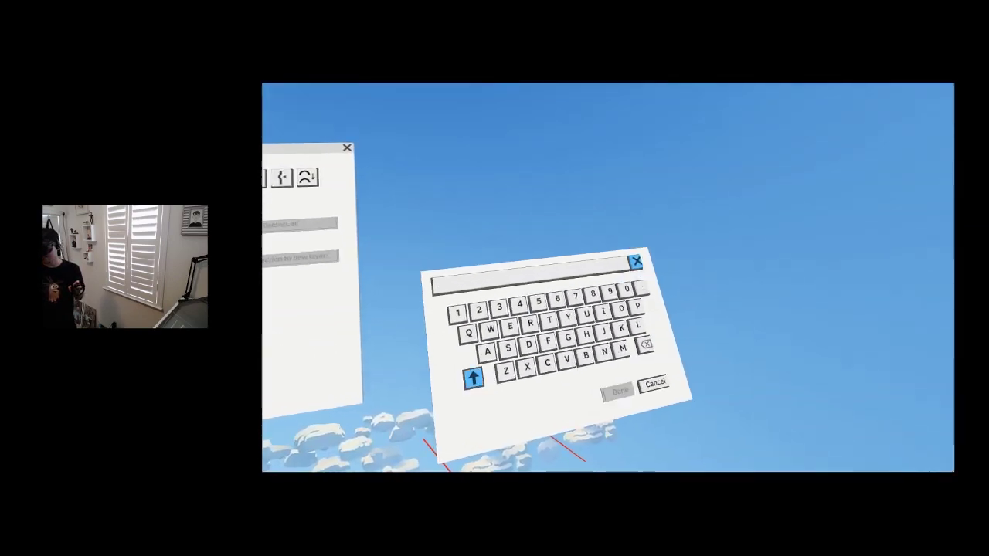
{"action": "type", "text": "Clouds"}
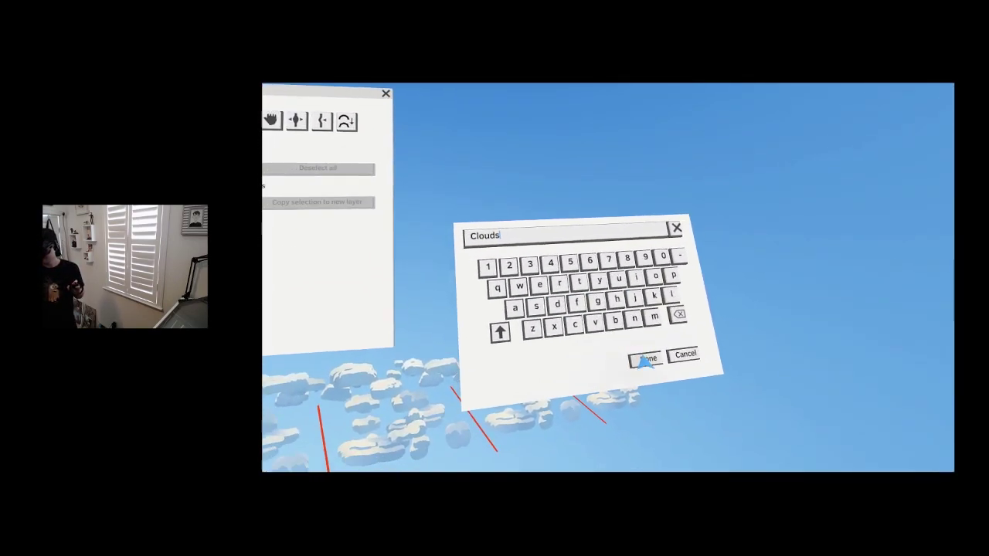
{"action": "left_click", "coordinate": [608, 380]}
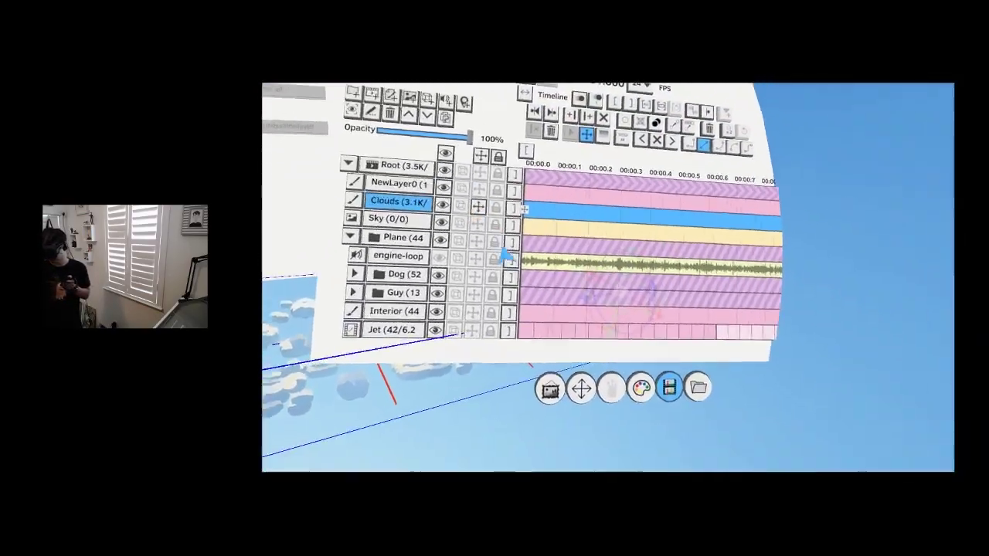
- Animate the Clouds layer's transform past the green marker in a one-second sequence group and play it
{"action": "left_click", "coordinate": [581, 388]}
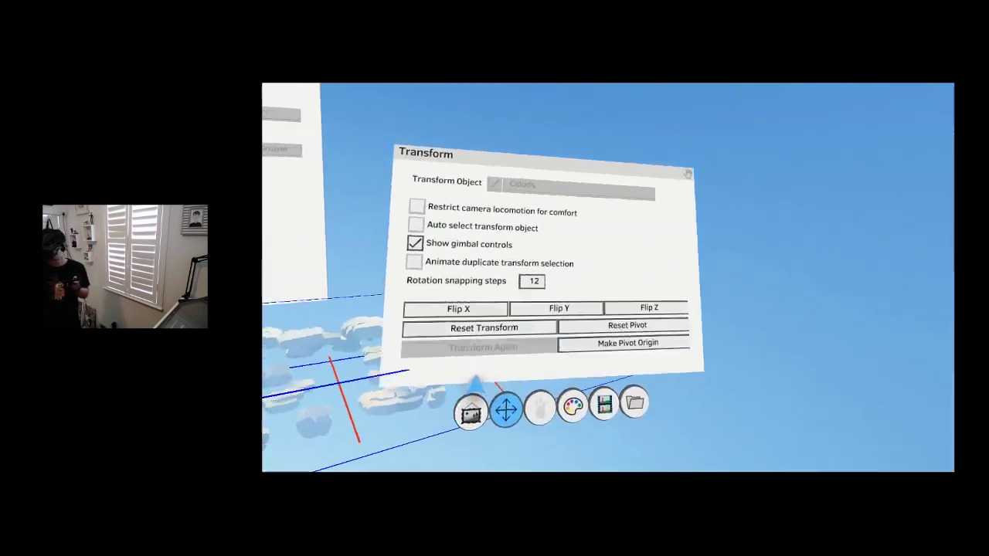
{"action": "left_click", "coordinate": [634, 420]}
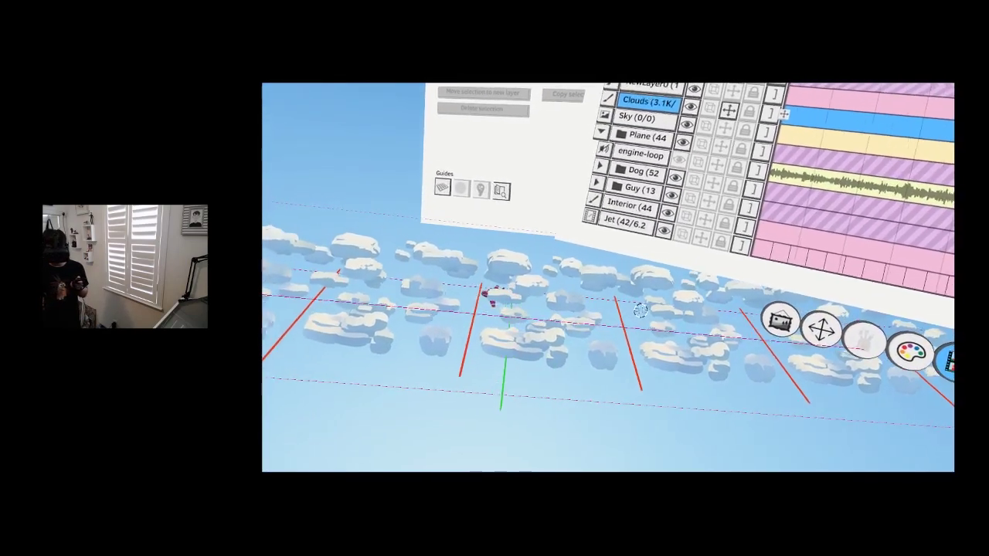
{"action": "left_click", "coordinate": [610, 312]}
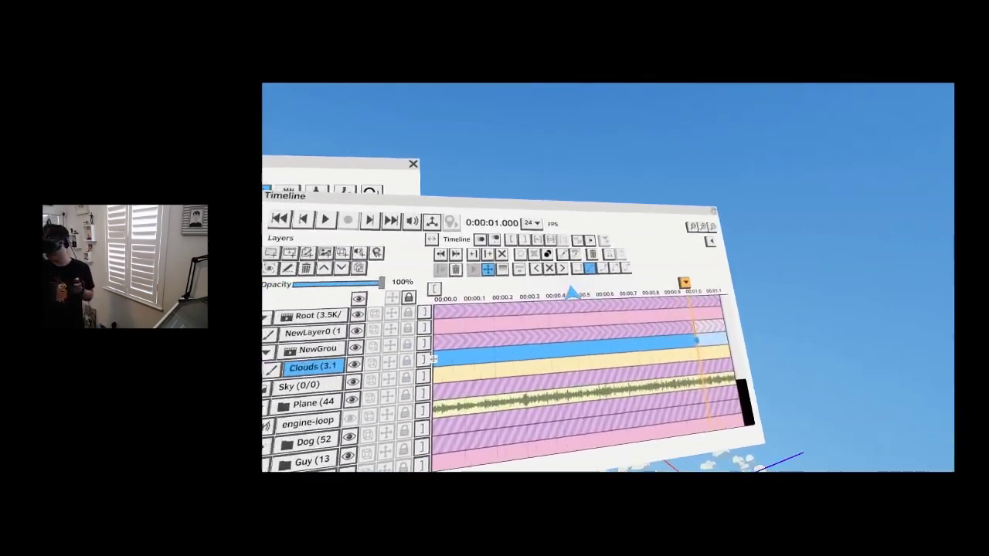
{"action": "left_click", "coordinate": [326, 221]}
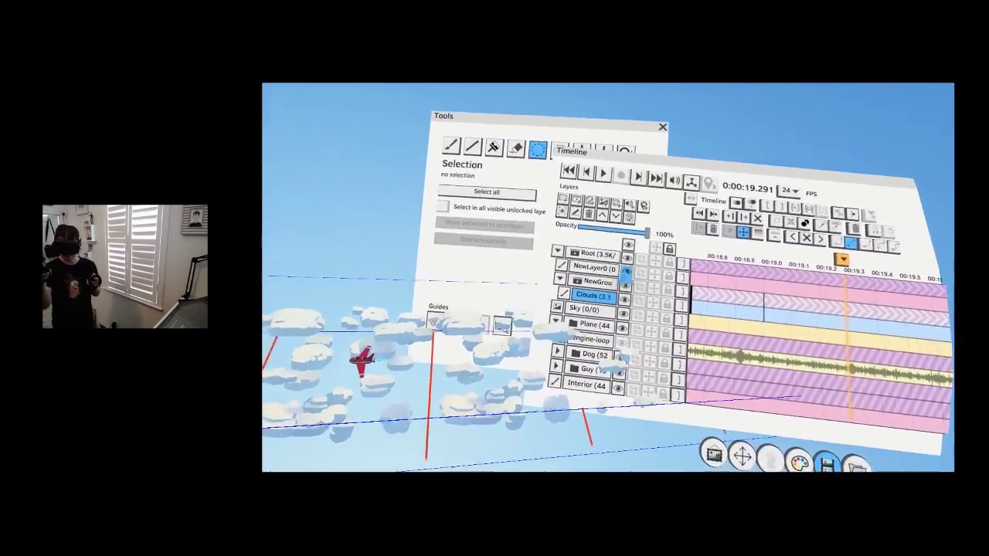
- Delete the green line's layer and hide the Sky layer to remove the red boundary lines from the Clouds layer
{"action": "left_click", "coordinate": [594, 267]}
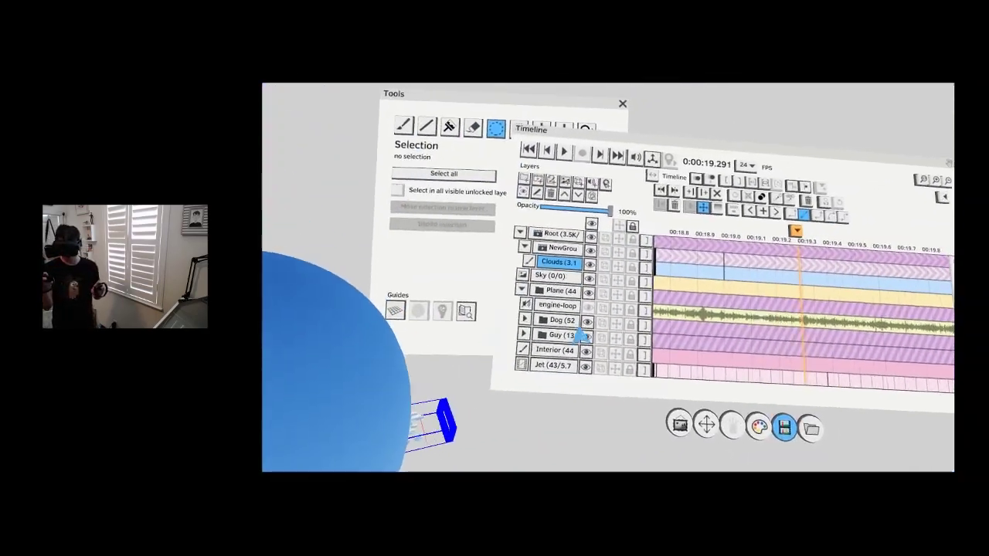
{"action": "left_click", "coordinate": [550, 275]}
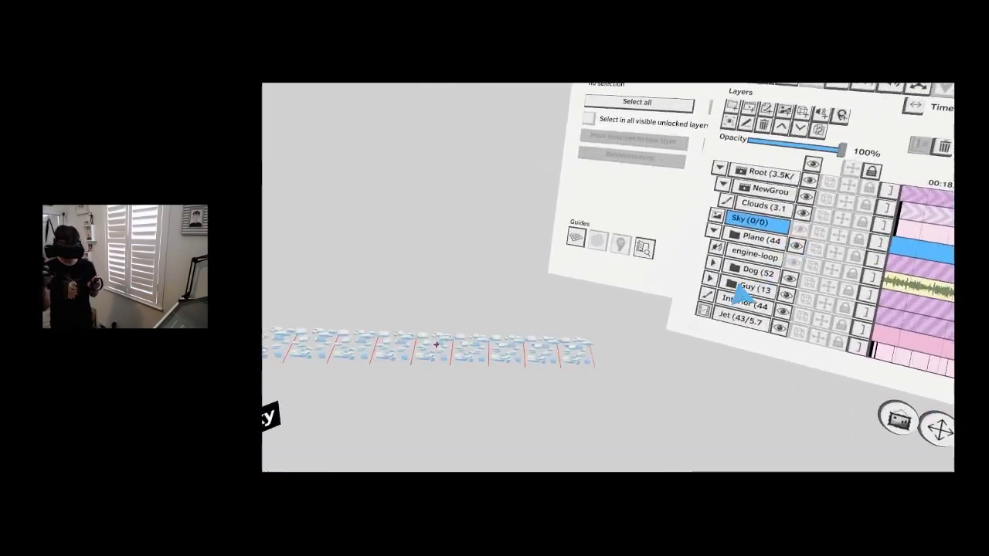
{"action": "left_click", "coordinate": [547, 360]}
{"action": "left_click", "coordinate": [546, 363]}
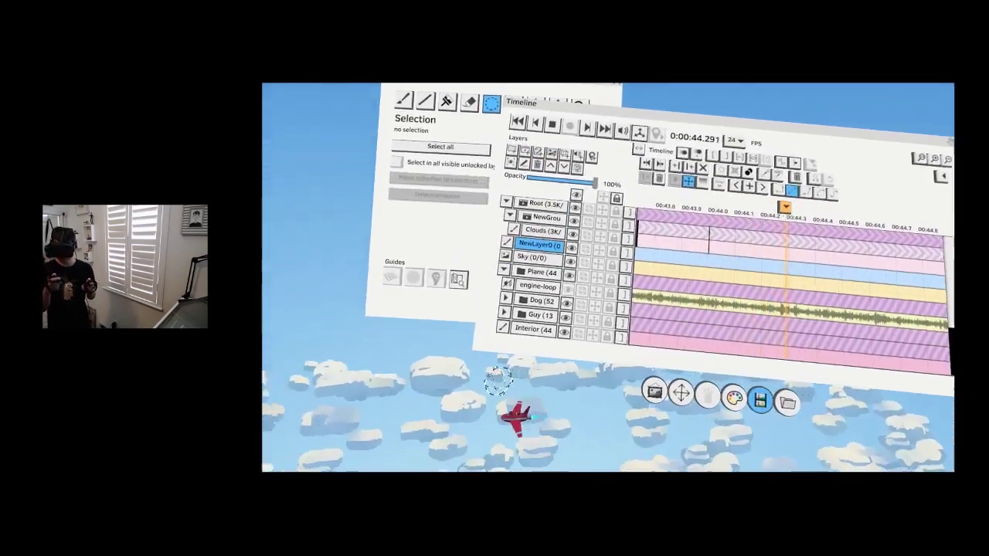
- Try to cover the end of the cloud row with a wide straight-line panel on a new layer, colorized light sky blue
{"action": "left_click", "coordinate": [427, 101]}
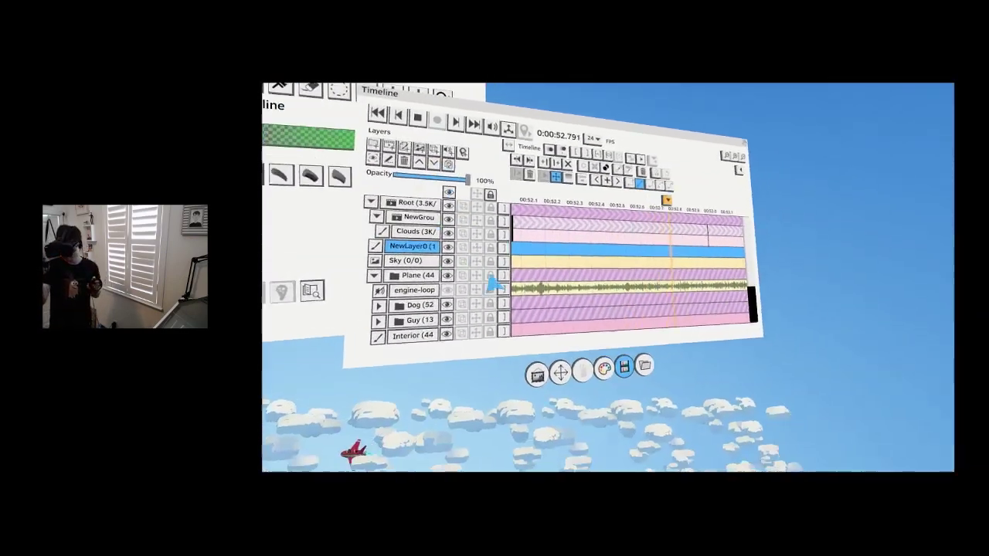
{"action": "left_click", "coordinate": [604, 368]}
{"action": "left_click", "coordinate": [651, 322]}
{"action": "left_click", "coordinate": [679, 278]}
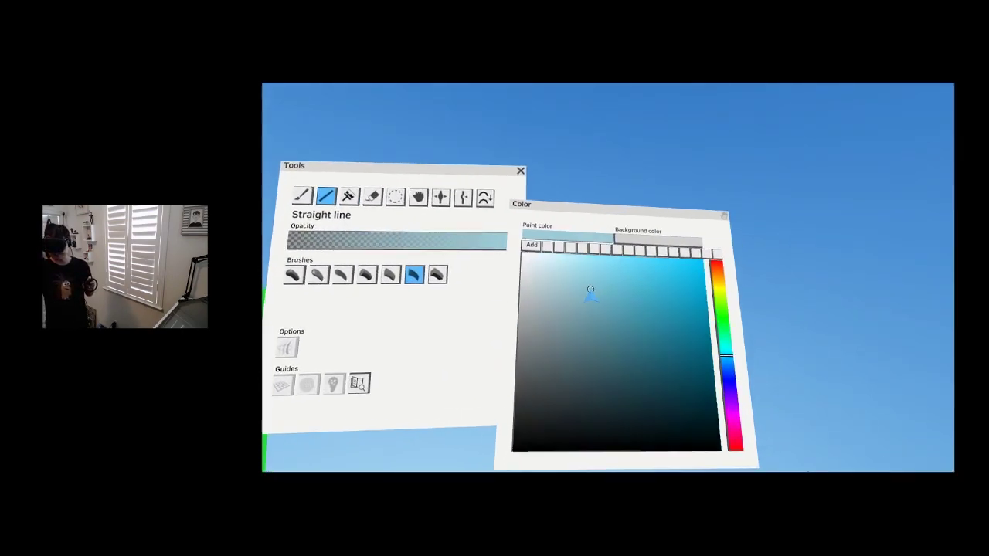
{"action": "left_click", "coordinate": [592, 271]}
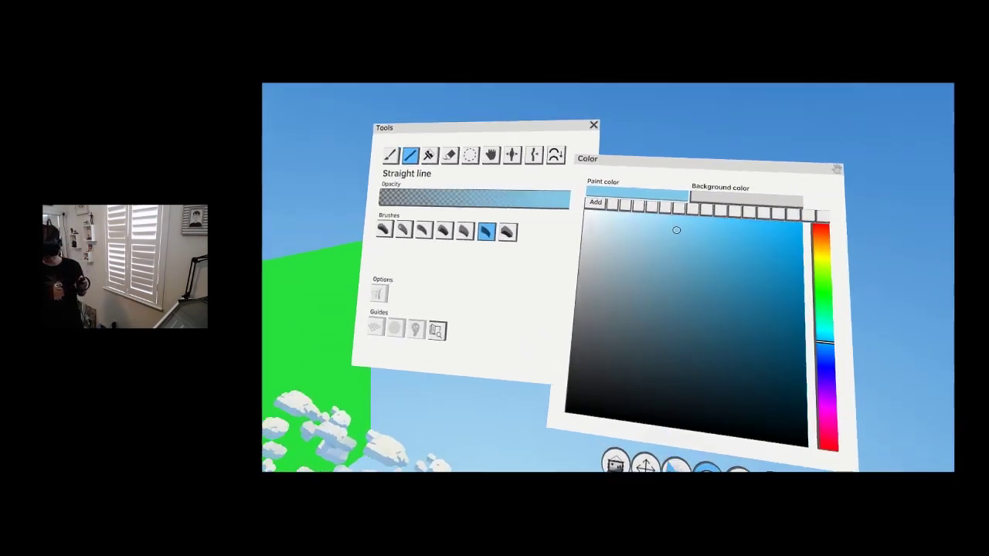
{"action": "left_click", "coordinate": [630, 217]}
{"action": "mouse_move", "coordinate": [494, 356]}
{"action": "left_mouse_down"}
{"action": "mouse_move", "coordinate": [469, 363]}
{"action": "mouse_move", "coordinate": [511, 331]}
{"action": "left_mouse_up"}
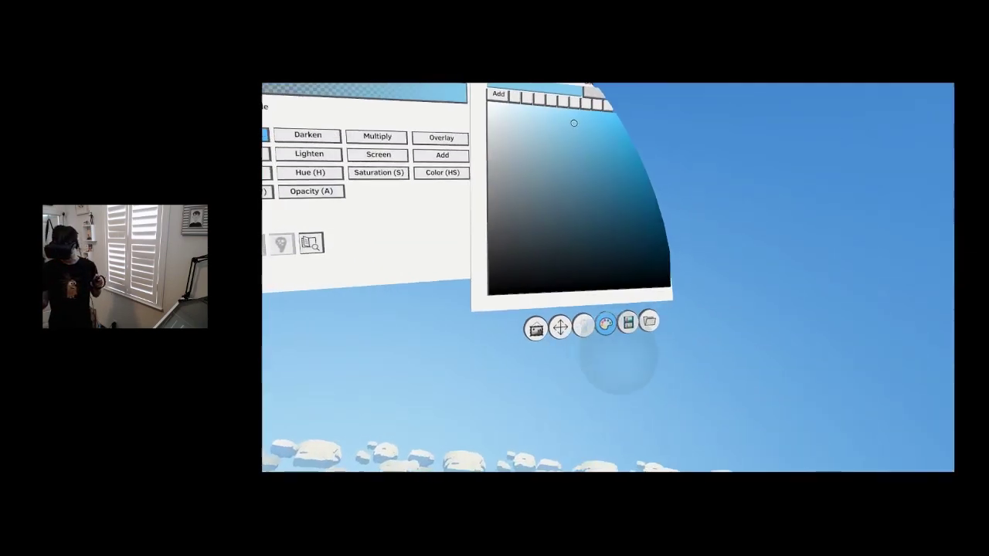
{"action": "left_click", "coordinate": [657, 374]}
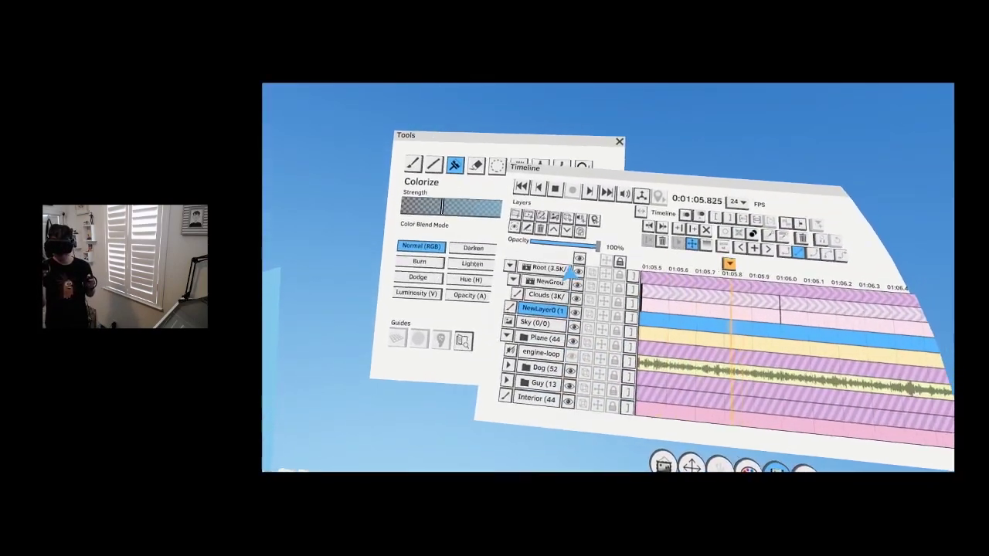
{"action": "left_click_drag", "start_coordinate": [578, 255], "coordinate": [748, 236]}
{"action": "left_click_drag", "start_coordinate": [861, 191], "coordinate": [548, 243]}
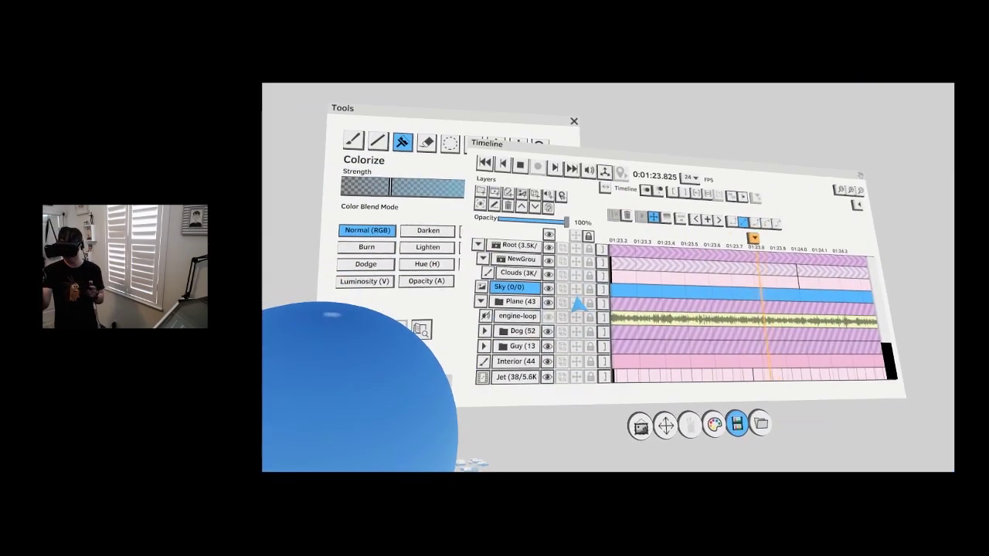
- Duplicate the Sky layer twice and transform the copies
{"action": "left_click", "coordinate": [564, 267]}
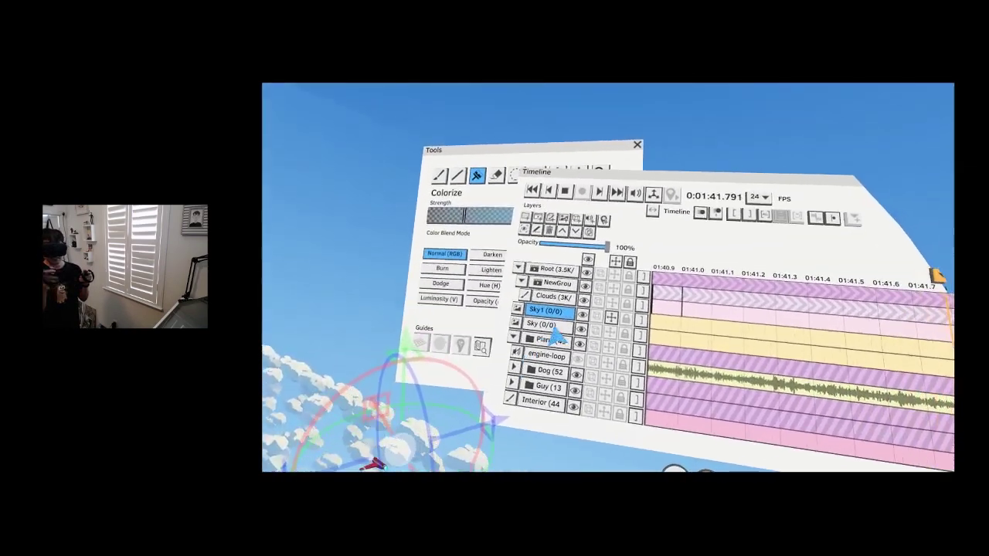
{"action": "left_click_drag", "start_coordinate": [639, 264], "coordinate": [836, 252]}
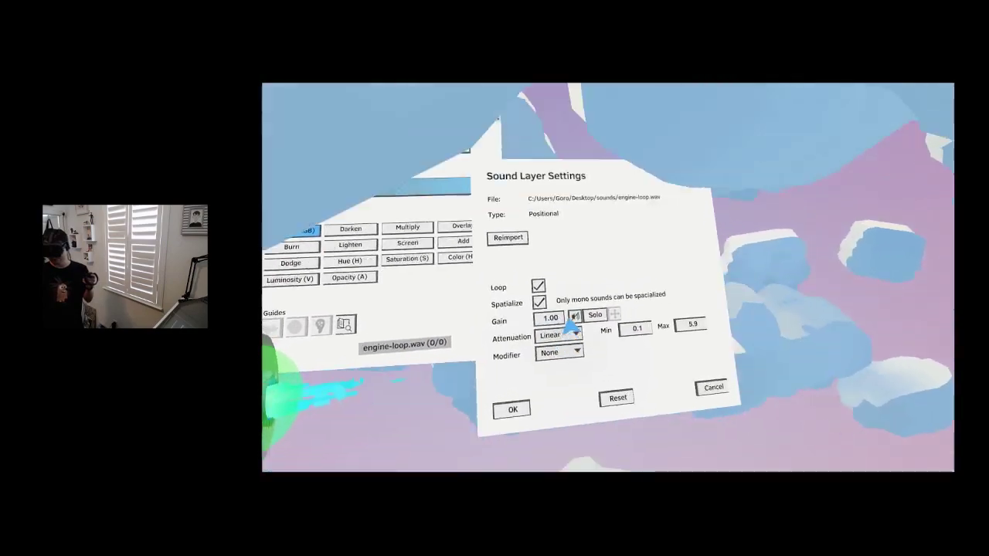
- Set the maximum distance of the engine-loop sound's linear attenuation to 4.5 and confirm the sound settings
{"action": "left_click", "coordinate": [518, 398]}
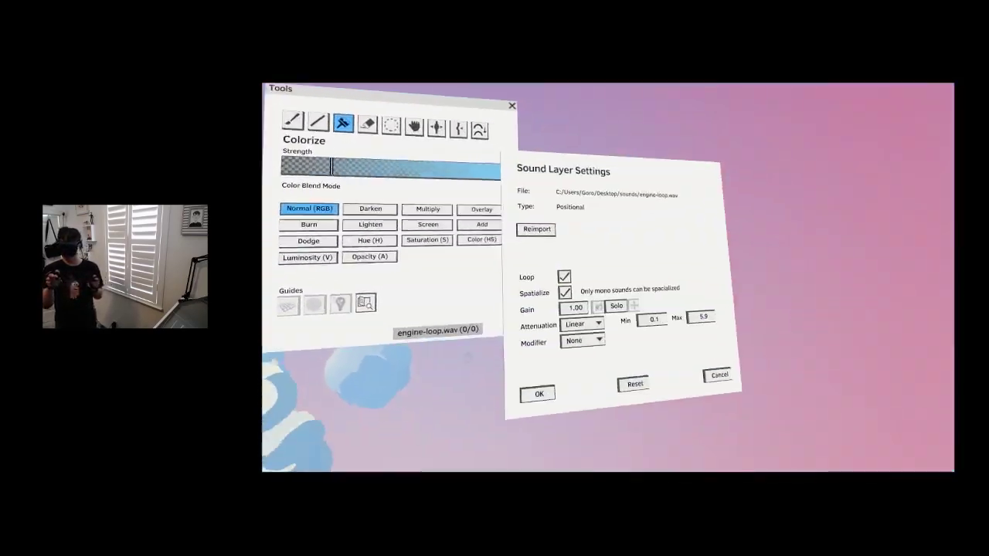
{"action": "left_click_drag", "start_coordinate": [649, 301], "coordinate": [465, 322]}
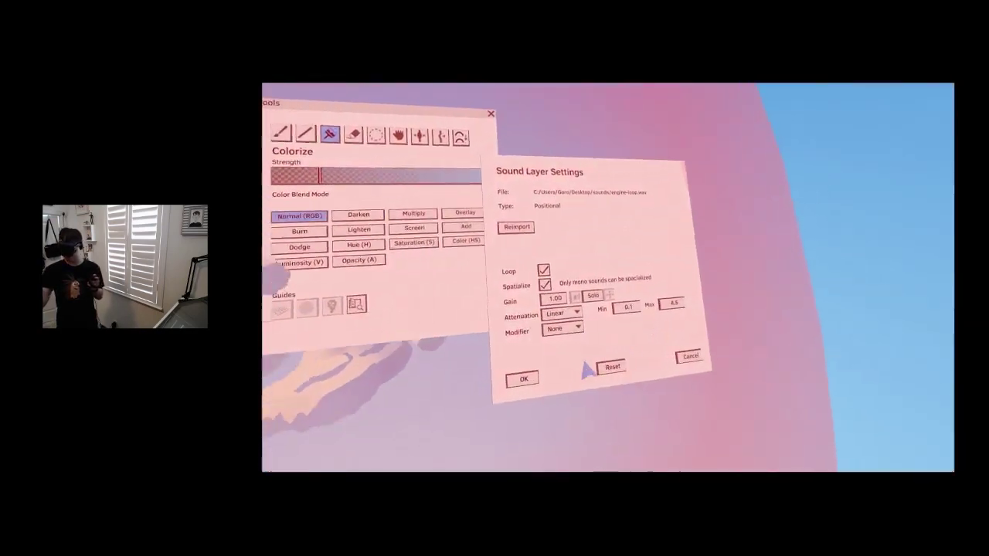
{"action": "left_click", "coordinate": [569, 414]}
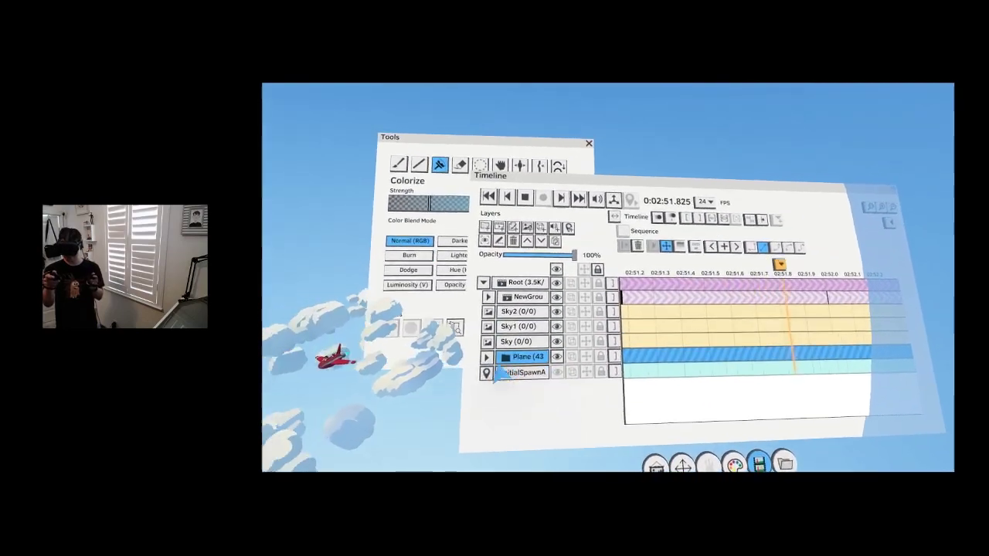
{"action": "left_click", "coordinate": [494, 359]}
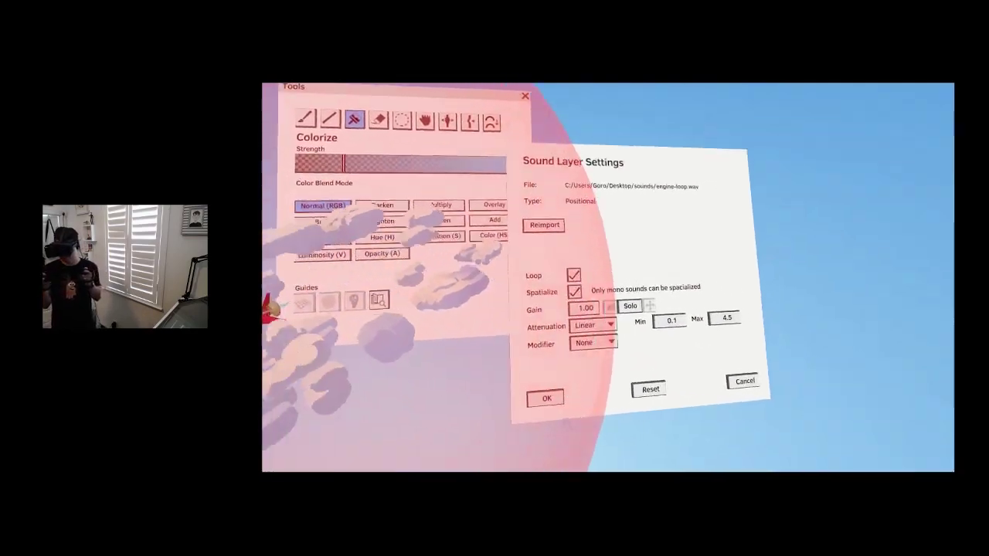
{"action": "left_click", "coordinate": [545, 399]}
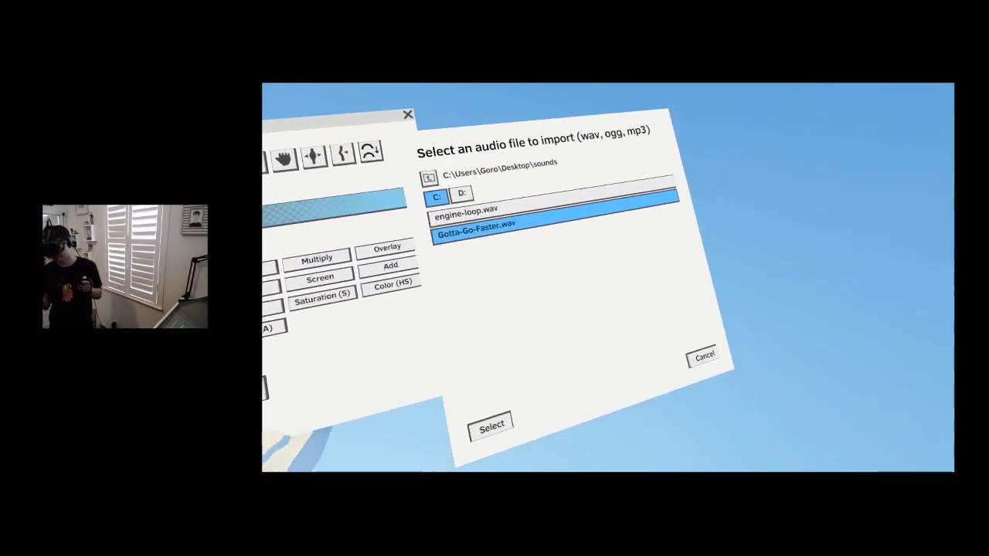
- Import Gotta-Go-Faster.wav into the Plane folder and give it Linear attenuation with Min 0.1 and Max 2.6
{"action": "left_click", "coordinate": [500, 402]}
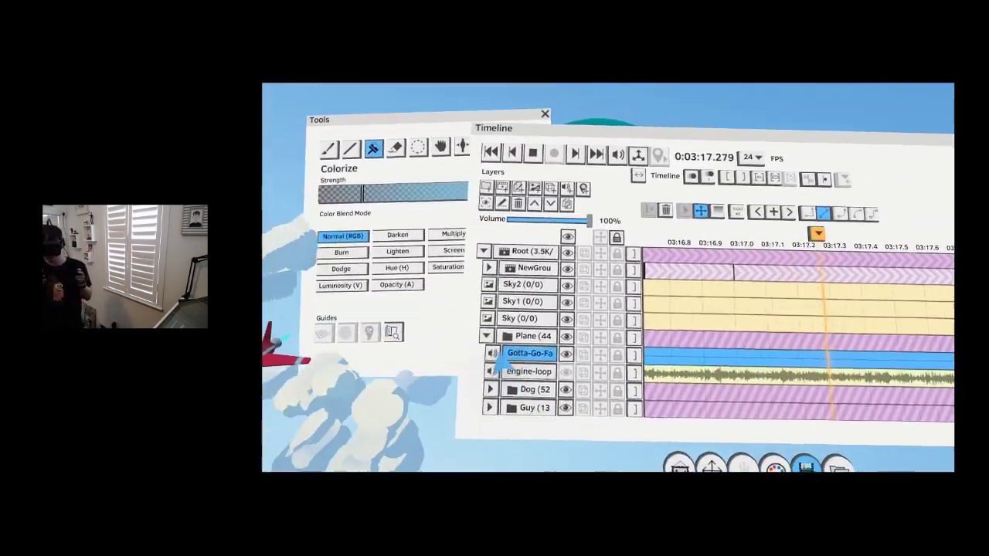
{"action": "left_click", "coordinate": [490, 355]}
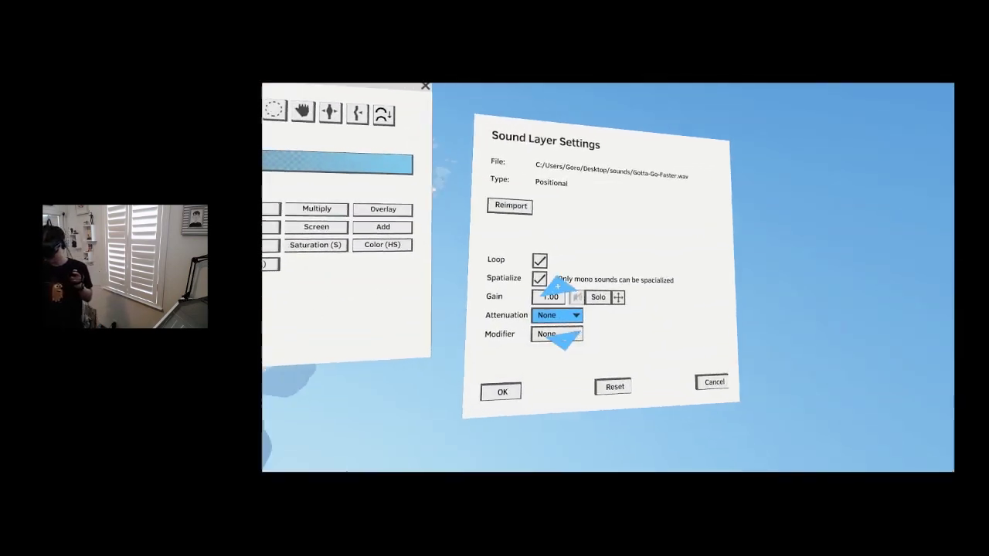
{"action": "left_click", "coordinate": [561, 315]}
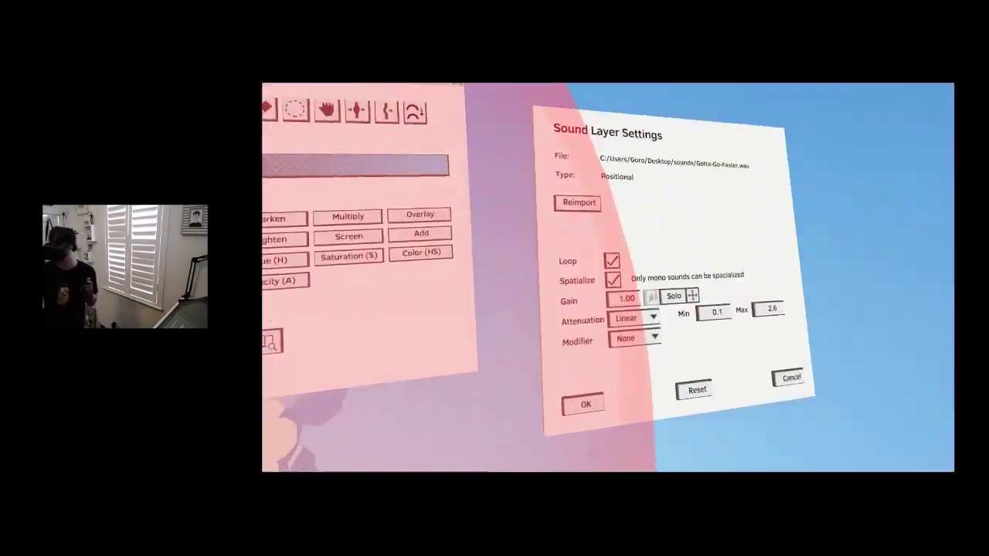
{"action": "left_click", "coordinate": [538, 407]}
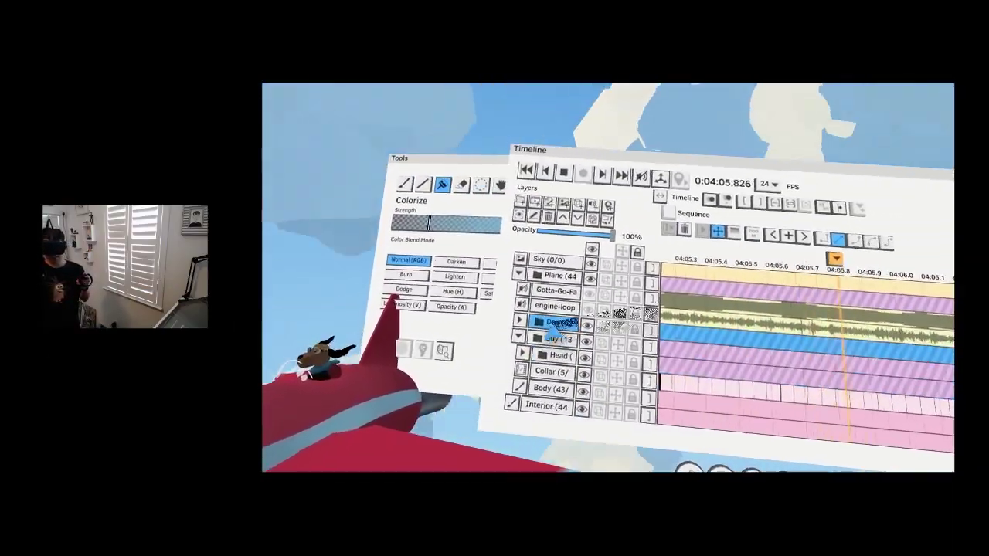
- Look through the sublayers of the Dog and Guy folders, leaving the Guy folder expanded and selected
{"action": "left_click", "coordinate": [518, 318]}
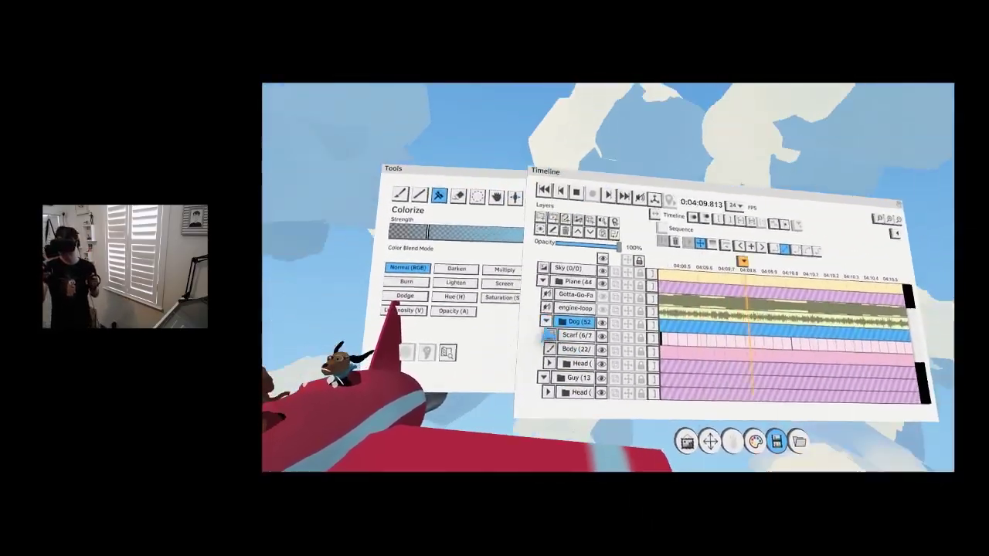
{"action": "left_click", "coordinate": [544, 323]}
{"action": "left_click", "coordinate": [547, 329]}
{"action": "left_click", "coordinate": [554, 345]}
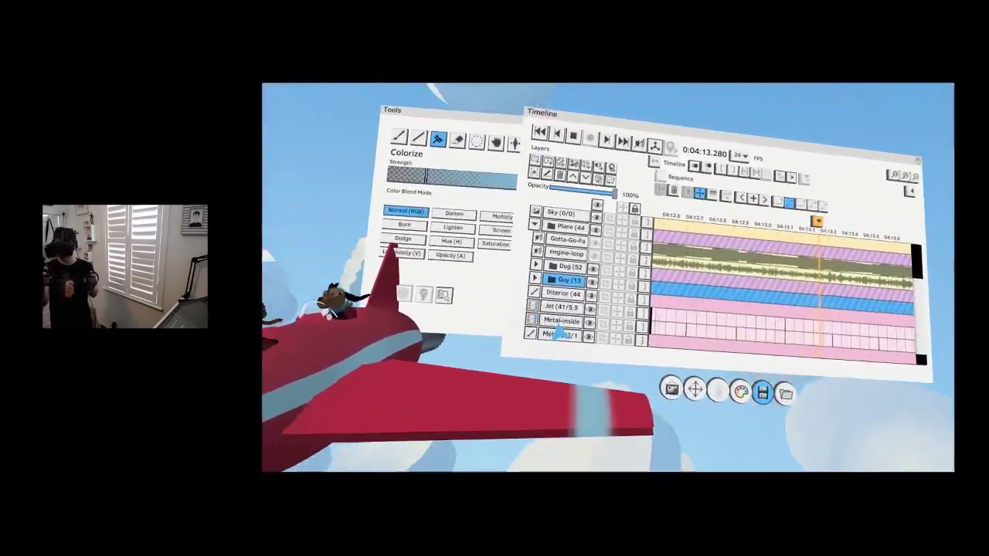
{"action": "double_click", "coordinate": [567, 316]}
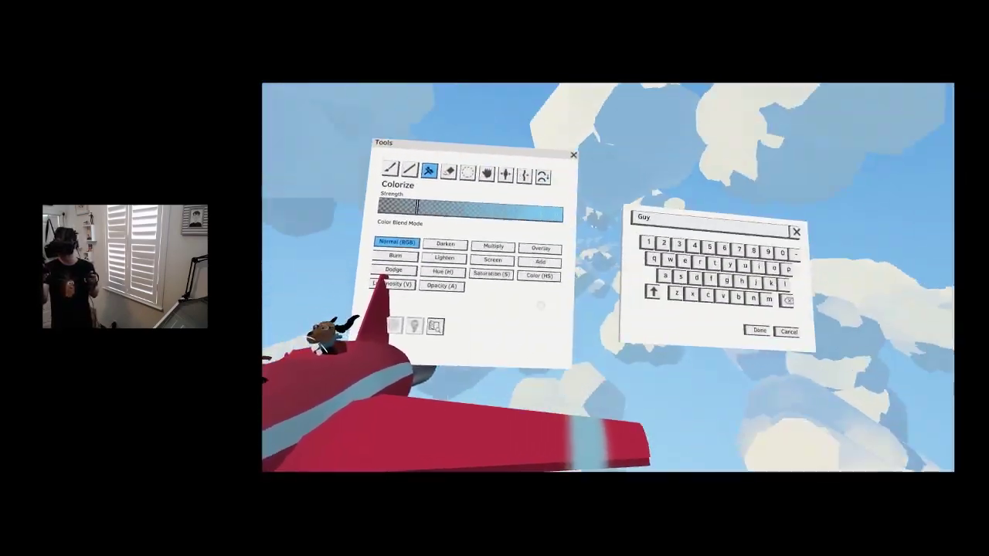
{"action": "left_click", "coordinate": [677, 329]}
{"action": "left_click", "coordinate": [494, 330]}
{"action": "left_click", "coordinate": [560, 353]}
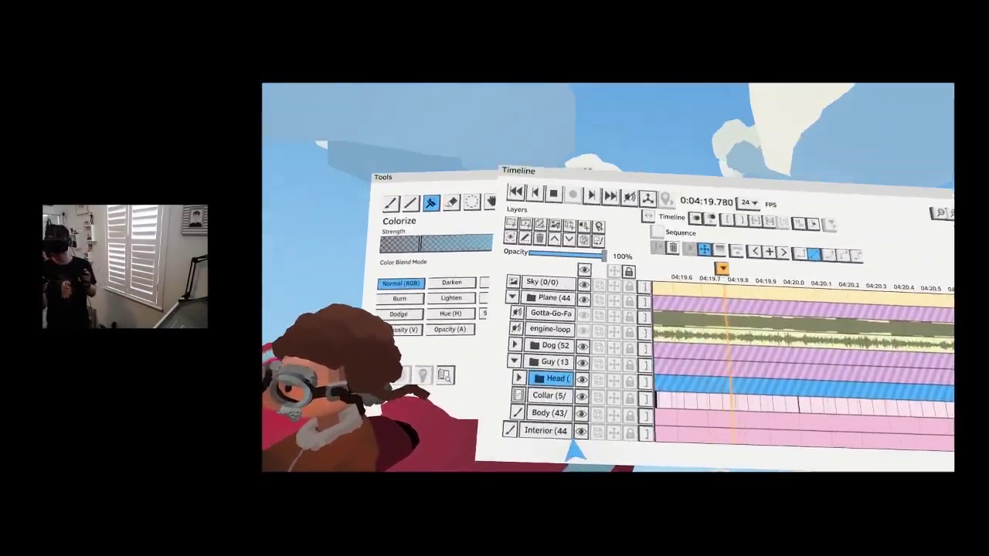
{"action": "left_click", "coordinate": [552, 364]}
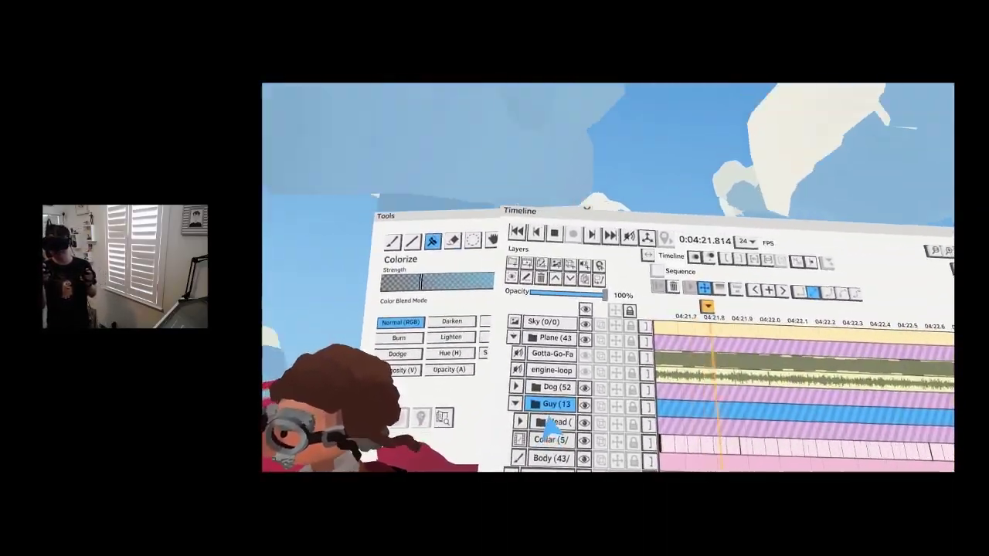
- Create a head-loop sequence group inside the Guy folder and nest the Head folder in it
{"action": "left_click", "coordinate": [513, 248]}
{"action": "double_click", "coordinate": [526, 363]}
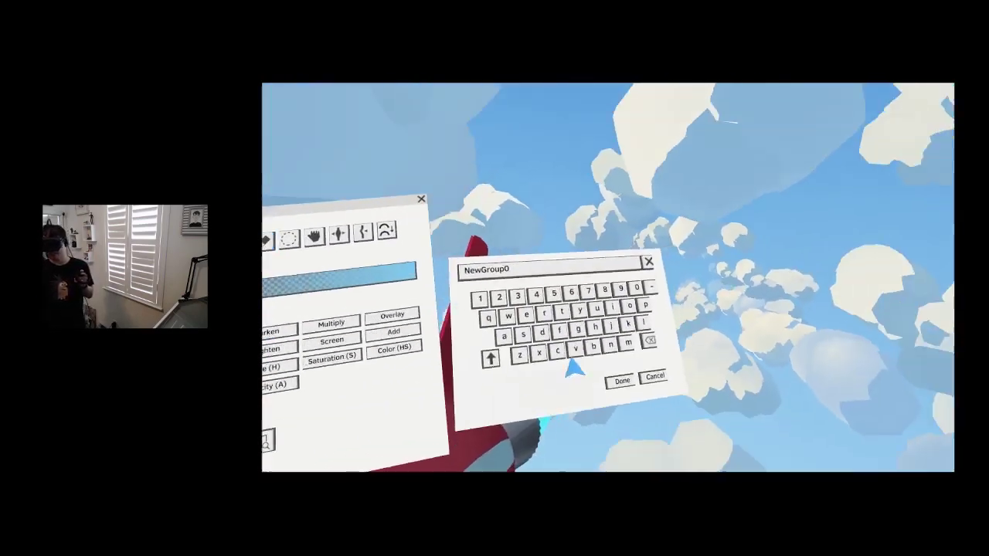
{"action": "type", "text": "Head"}
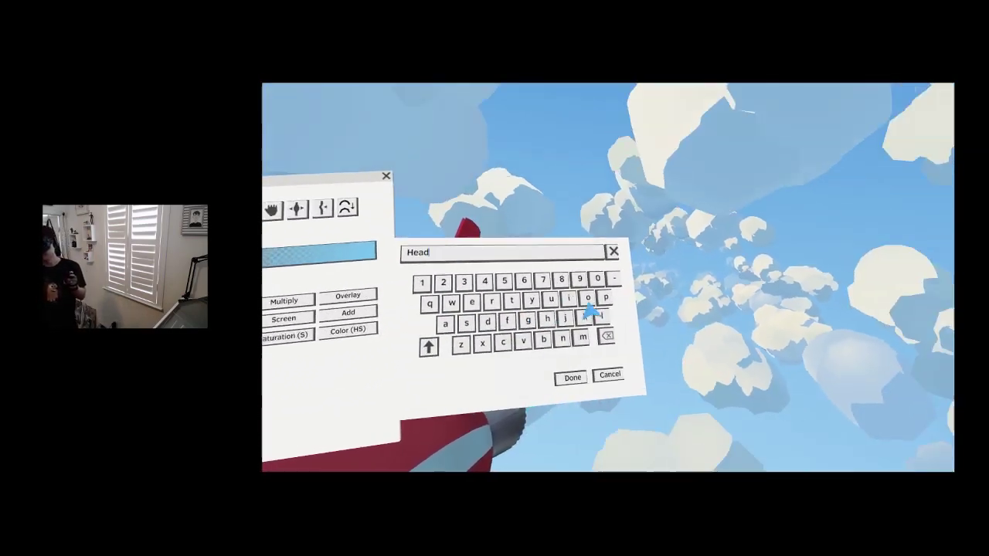
{"action": "type", "text": "lo"}
{"action": "left_click", "coordinate": [619, 414]}
{"action": "left_click", "coordinate": [552, 384]}
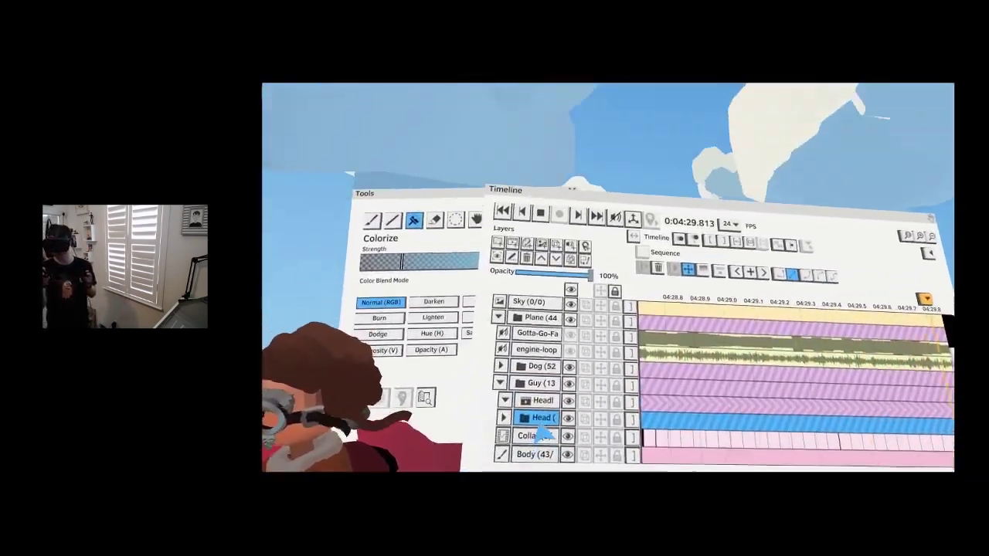
{"action": "left_click", "coordinate": [550, 228]}
{"action": "left_click", "coordinate": [548, 183]}
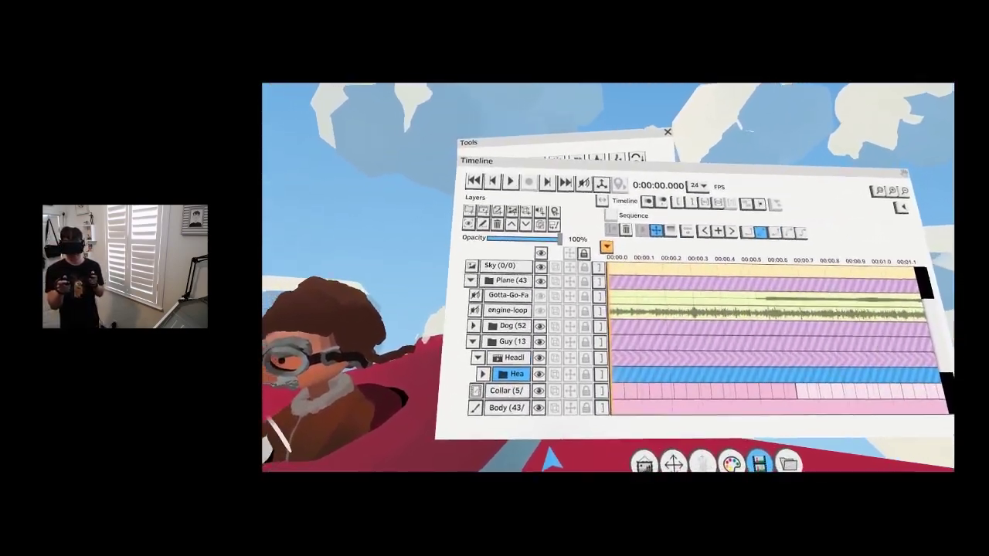
- Add a new paint layer and brush a long curved blue guide line above the plane
{"action": "left_click", "coordinate": [515, 337]}
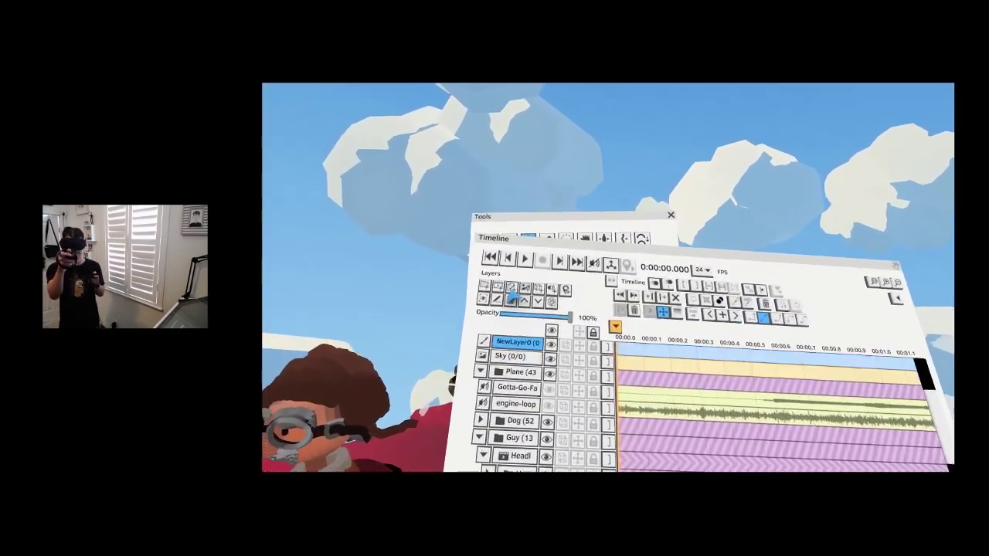
{"action": "left_click", "coordinate": [514, 295]}
{"action": "left_click", "coordinate": [593, 406]}
{"action": "left_click", "coordinate": [584, 442]}
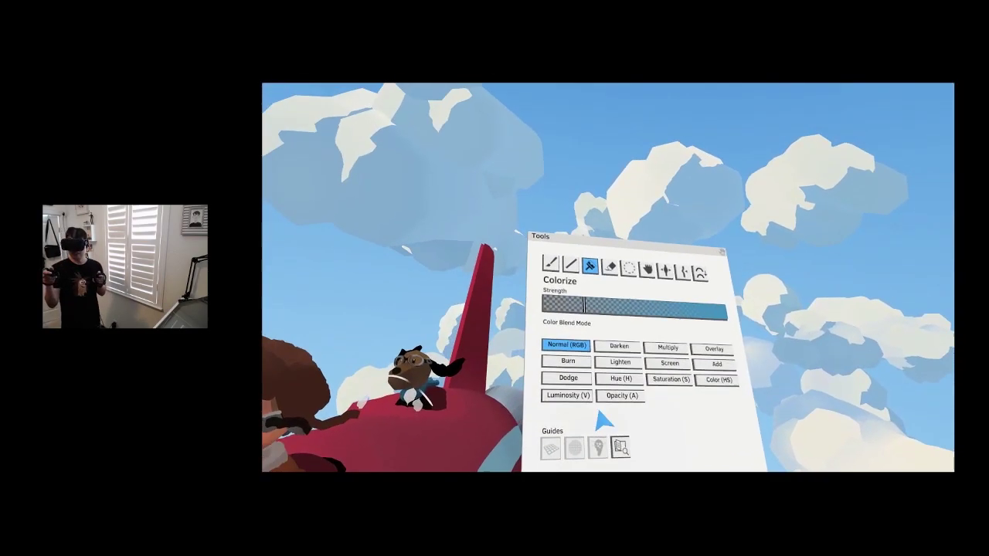
{"action": "left_click", "coordinate": [550, 264]}
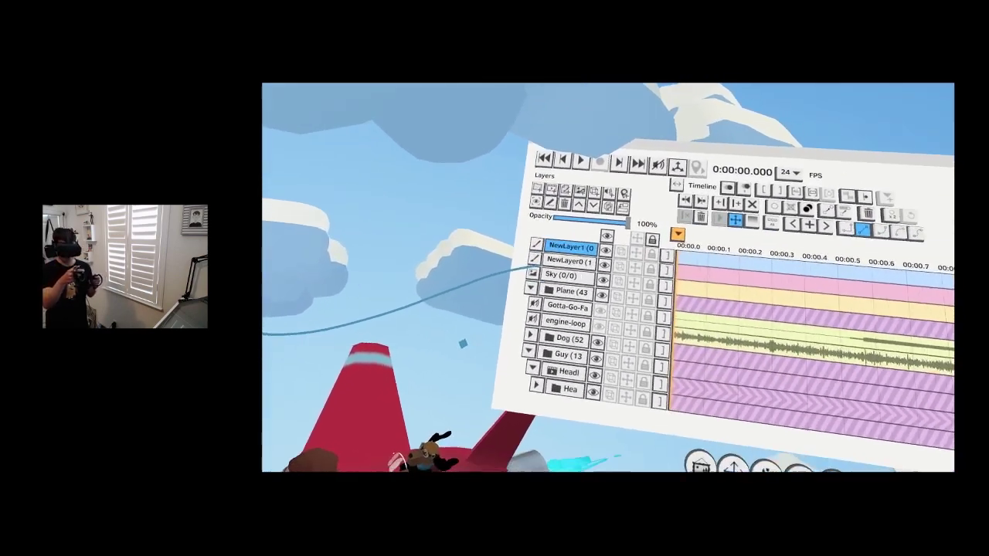
- On a second new paint layer, pick a green paint color and paint a small cross at the guide line
{"action": "scroll", "coordinate": [523, 363], "scroll_direction": "up", "scroll_amount": 1}
{"action": "left_click", "coordinate": [565, 397]}
{"action": "left_click", "coordinate": [567, 419]}
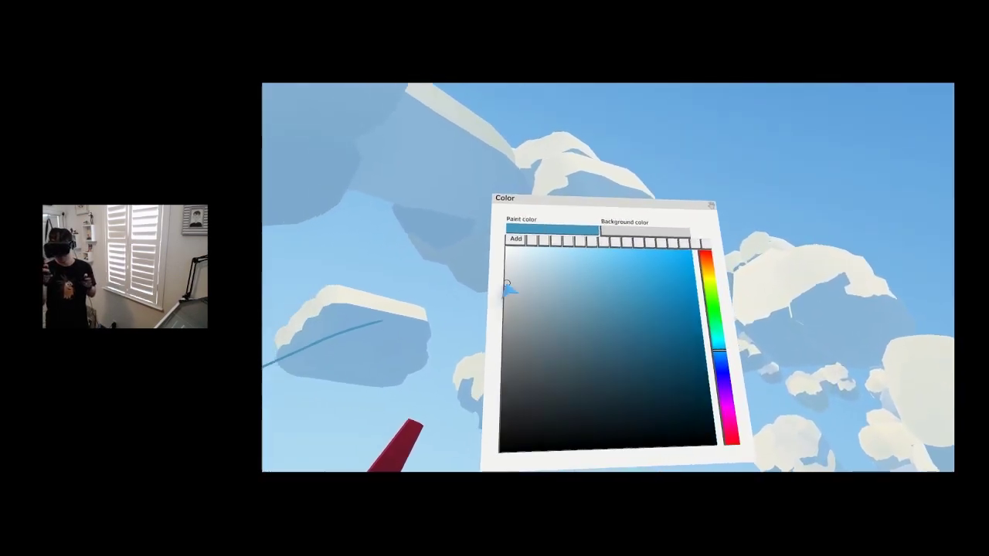
{"action": "left_click", "coordinate": [506, 290]}
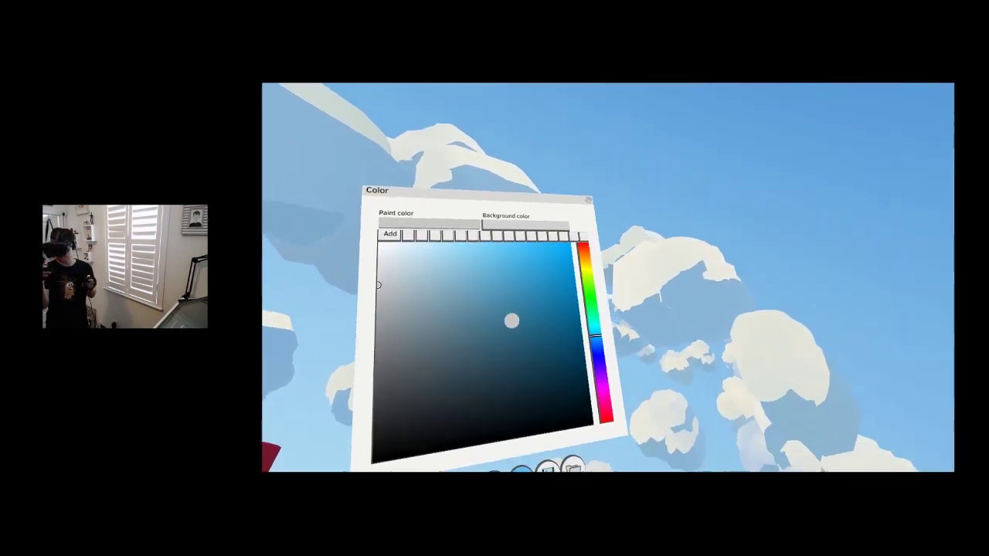
{"action": "left_click", "coordinate": [733, 302]}
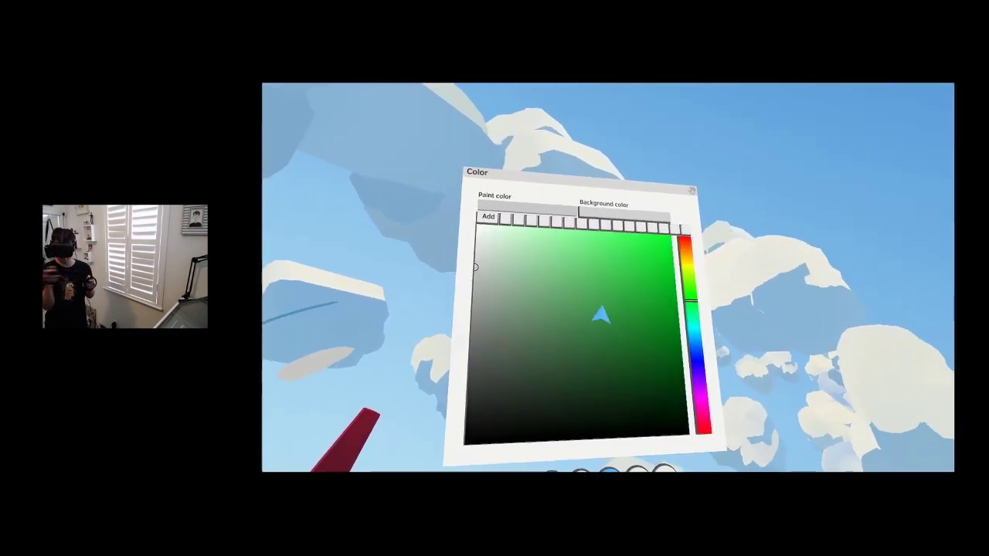
{"action": "left_click", "coordinate": [643, 286]}
{"action": "mouse_move", "coordinate": [486, 355]}
{"action": "left_mouse_down"}
{"action": "mouse_move", "coordinate": [542, 331]}
{"action": "mouse_move", "coordinate": [506, 385]}
{"action": "left_mouse_up"}
{"action": "key", "text": "ctrl+z"}
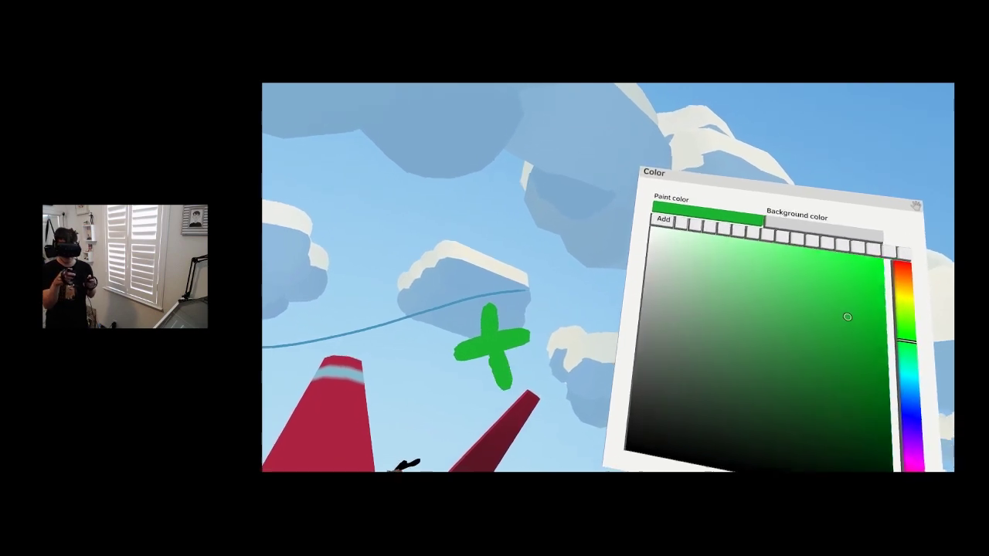
- Duplicate the green cross as successive animation frames along the blue guide line with the animate duplicate transform option
{"action": "key", "text": "g"}
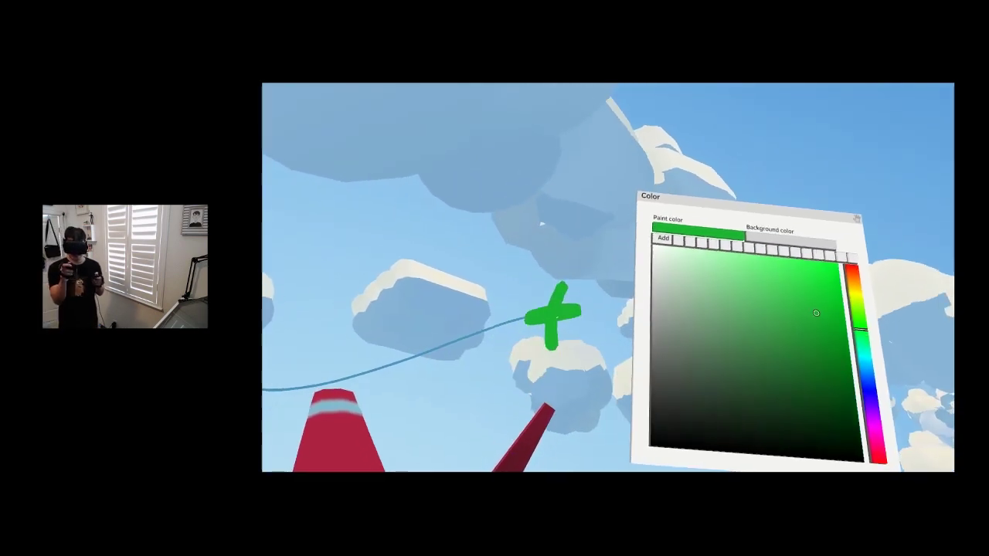
{"action": "left_click", "coordinate": [662, 415]}
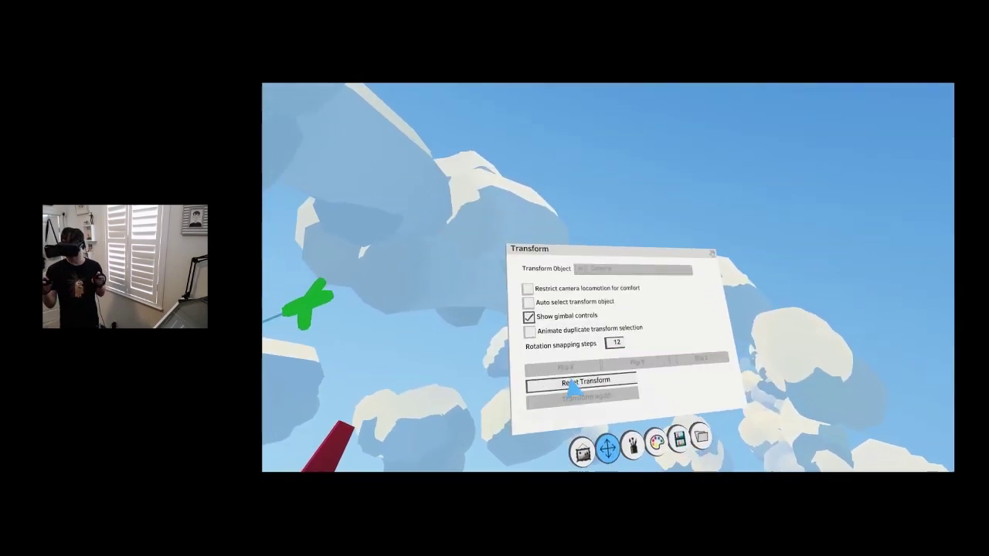
{"action": "left_click_drag", "start_coordinate": [538, 335], "coordinate": [493, 386]}
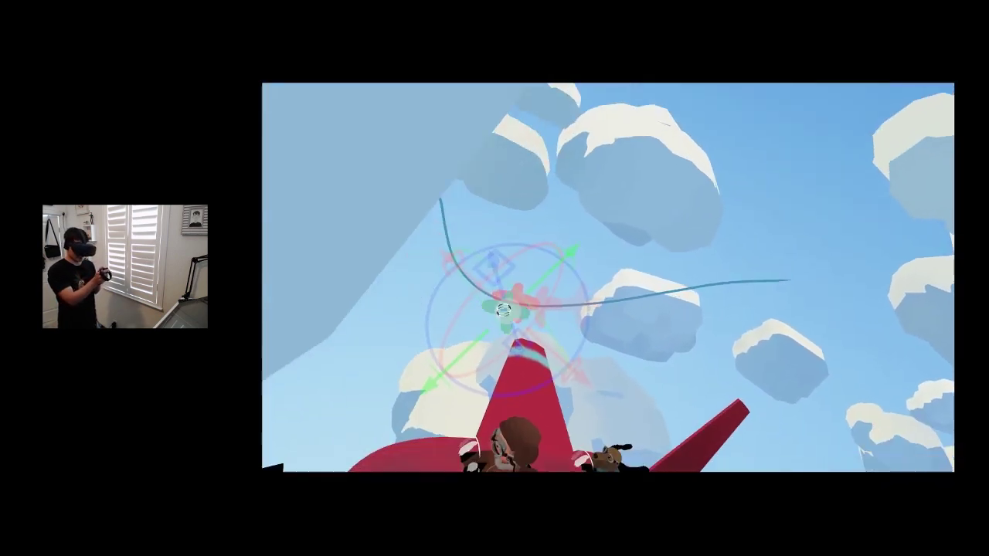
{"action": "left_click_drag", "start_coordinate": [493, 247], "coordinate": [504, 209]}
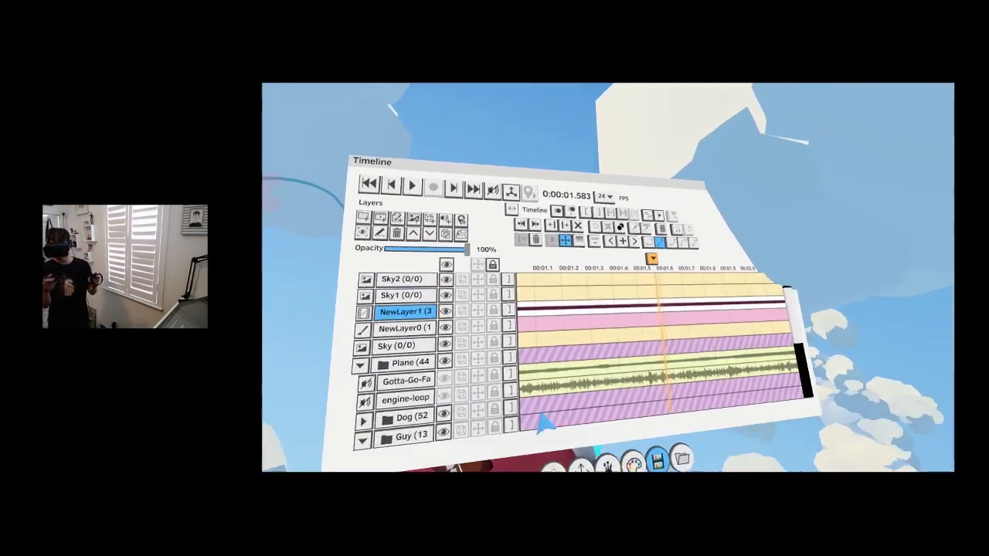
{"action": "left_click", "coordinate": [633, 462]}
{"action": "left_click", "coordinate": [580, 464]}
{"action": "left_click", "coordinate": [581, 268]}
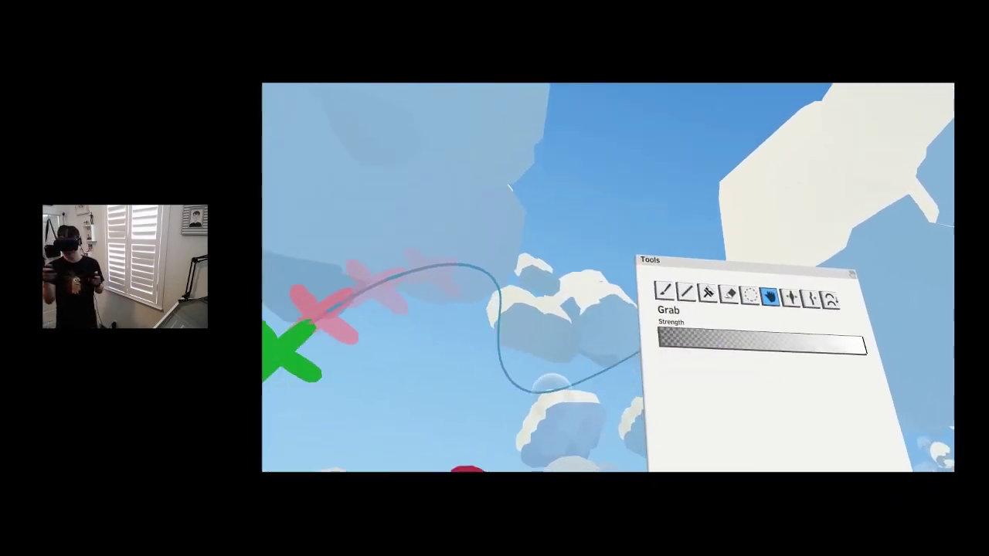
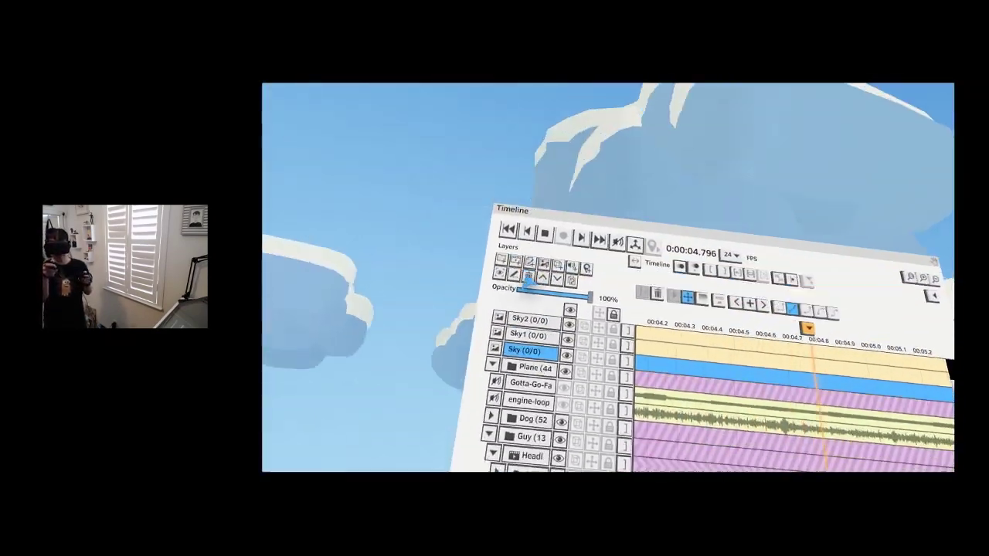
- Select the Head folder inside the Guy's head-loop group and turn on its transform gizmo
{"action": "scroll", "coordinate": [512, 433], "scroll_direction": "down", "scroll_amount": 8}
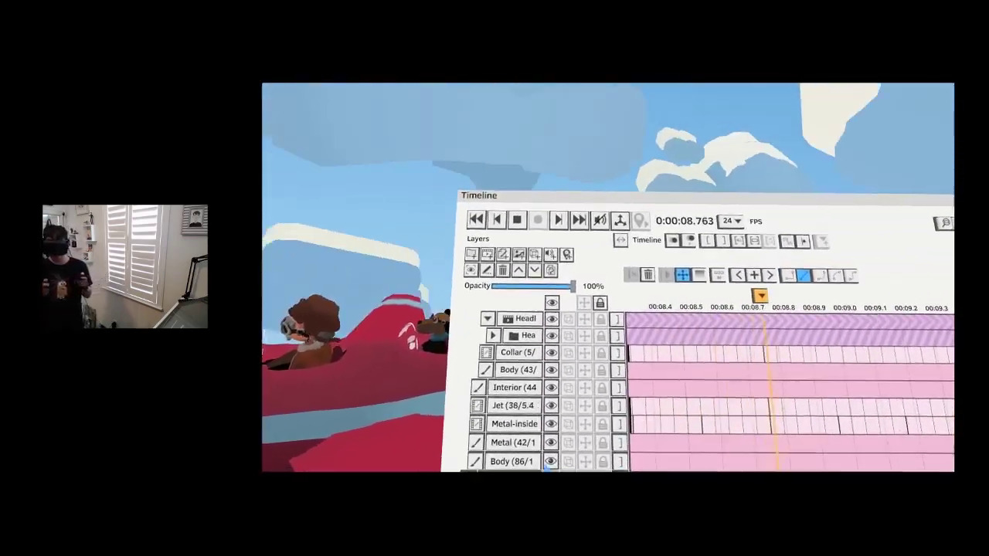
{"action": "scroll", "coordinate": [522, 401], "scroll_direction": "up", "scroll_amount": 8}
{"action": "left_click", "coordinate": [493, 362]}
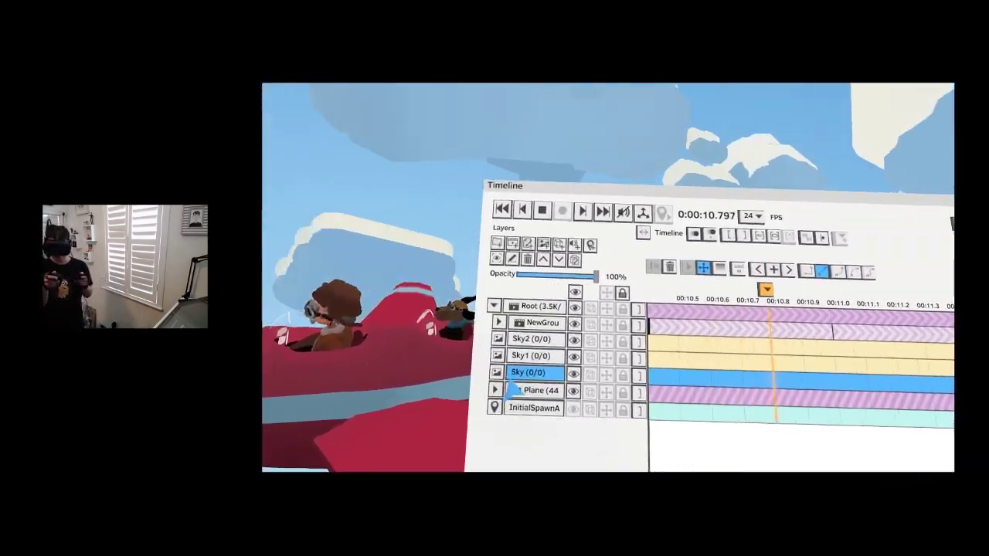
{"action": "left_click", "coordinate": [504, 394]}
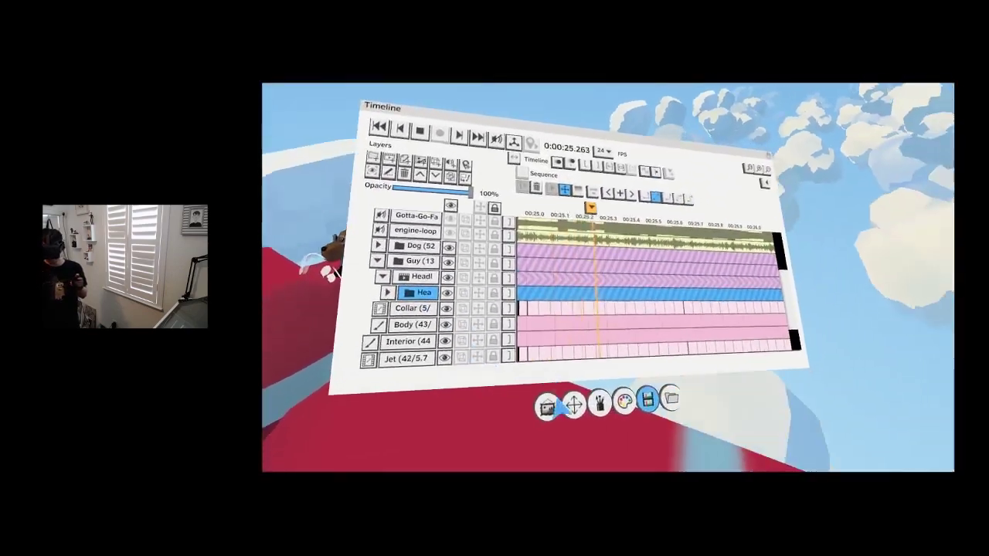
{"action": "left_click", "coordinate": [573, 404]}
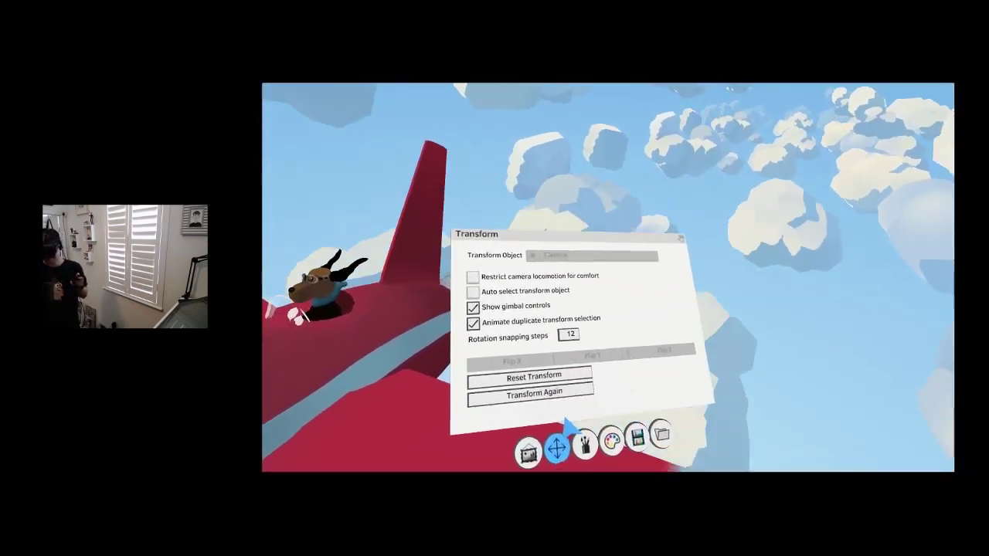
{"action": "left_click", "coordinate": [579, 424]}
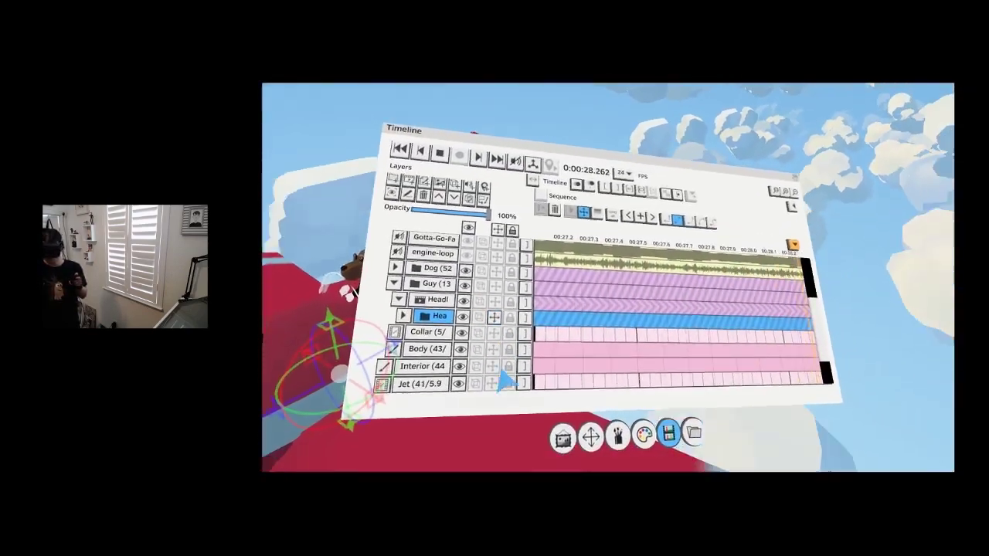
{"action": "left_click", "coordinate": [590, 437]}
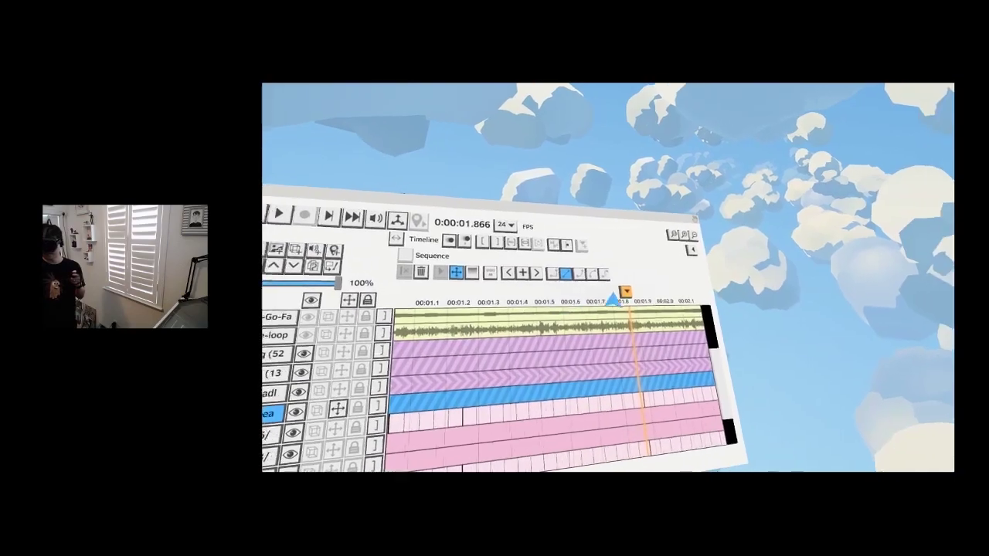
- Return the playhead to 0:00:00.000 and save the project as ptrnlive_0042_day_trip
{"action": "left_click_drag", "start_coordinate": [616, 298], "coordinate": [507, 304]}
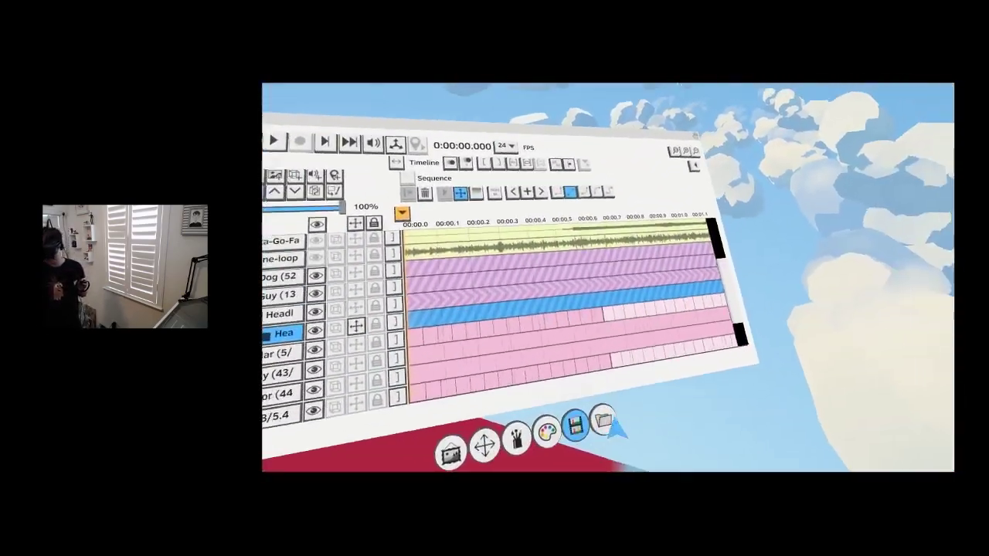
{"action": "left_click", "coordinate": [606, 428]}
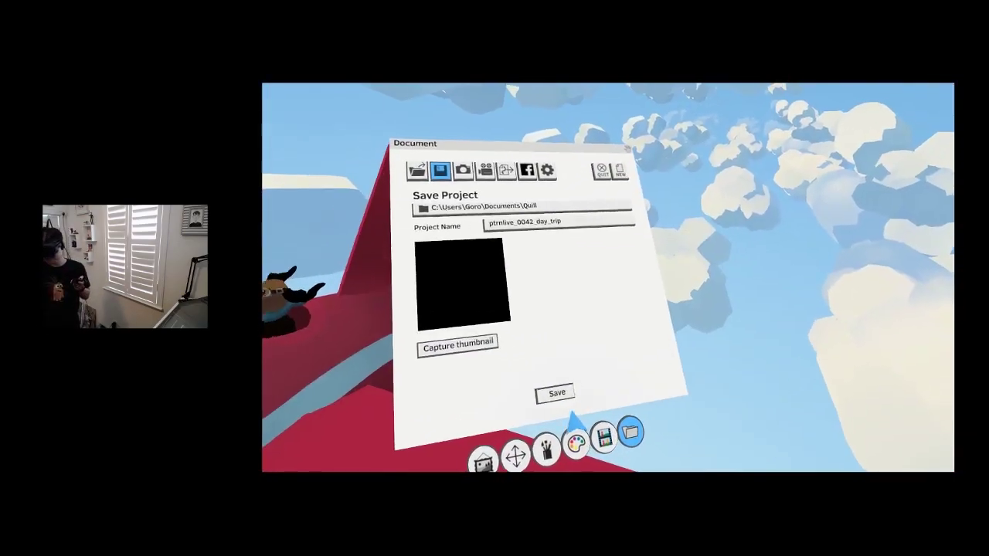
{"action": "left_click", "coordinate": [556, 394]}
{"action": "left_click", "coordinate": [605, 421]}
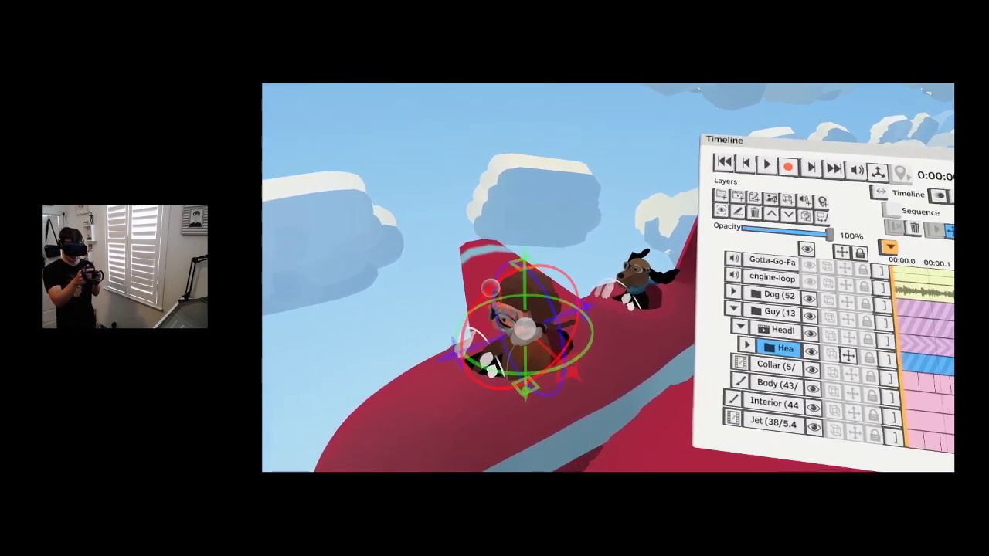
- Record a live transform performance of the Guy's head, then stop recording and playback
{"action": "mouse_move", "coordinate": [486, 304]}
{"action": "left_mouse_down"}
{"action": "mouse_move", "coordinate": [473, 311]}
{"action": "mouse_move", "coordinate": [480, 292]}
{"action": "left_mouse_up"}
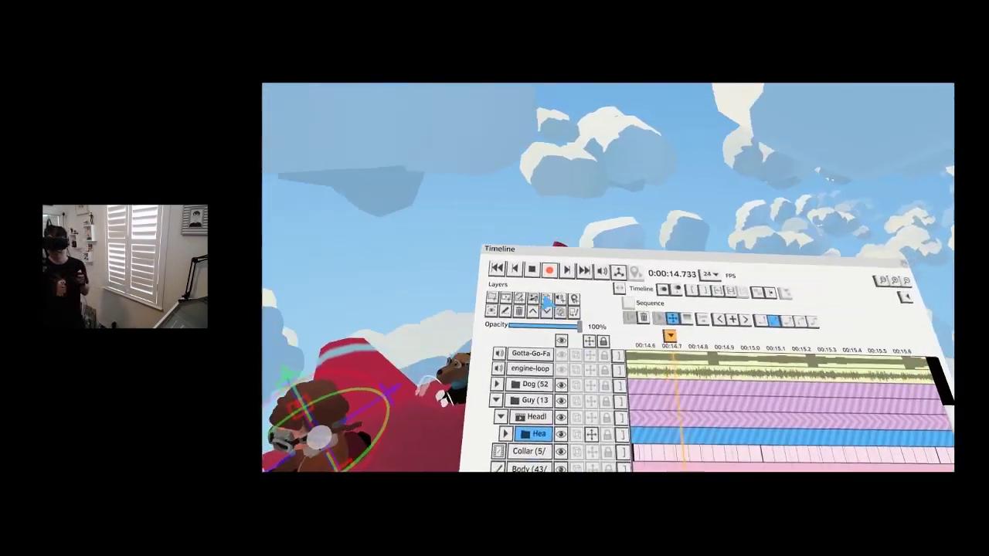
{"action": "left_click", "coordinate": [568, 266]}
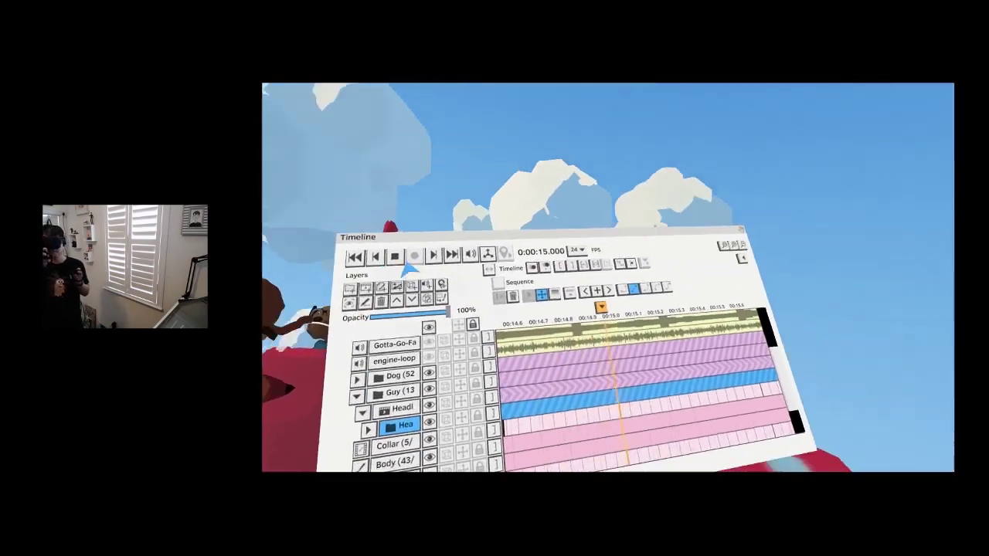
{"action": "left_click", "coordinate": [462, 275]}
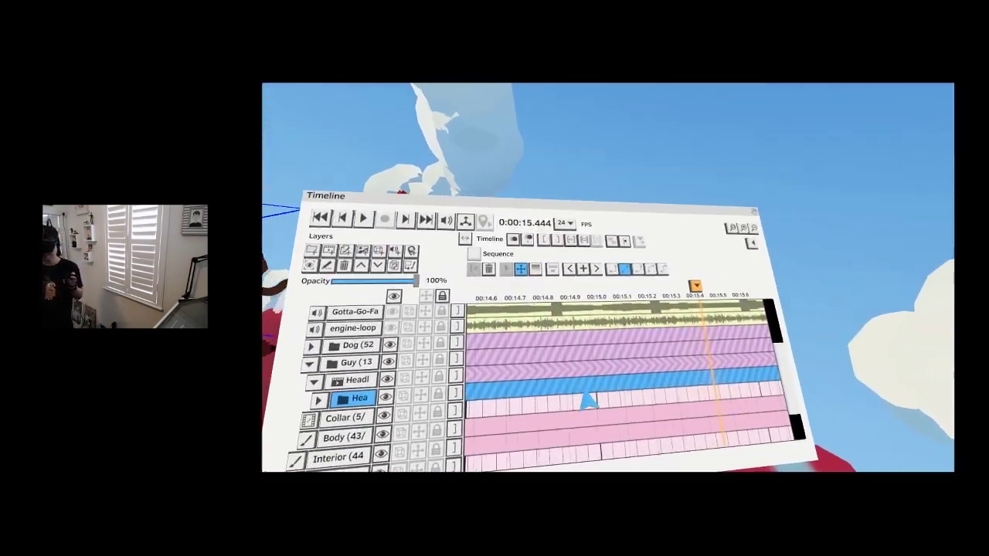
- Trim the head-loop sequence to end at 0:00:13.666, just past the last recorded Head transform key
{"action": "key", "text": "Home"}
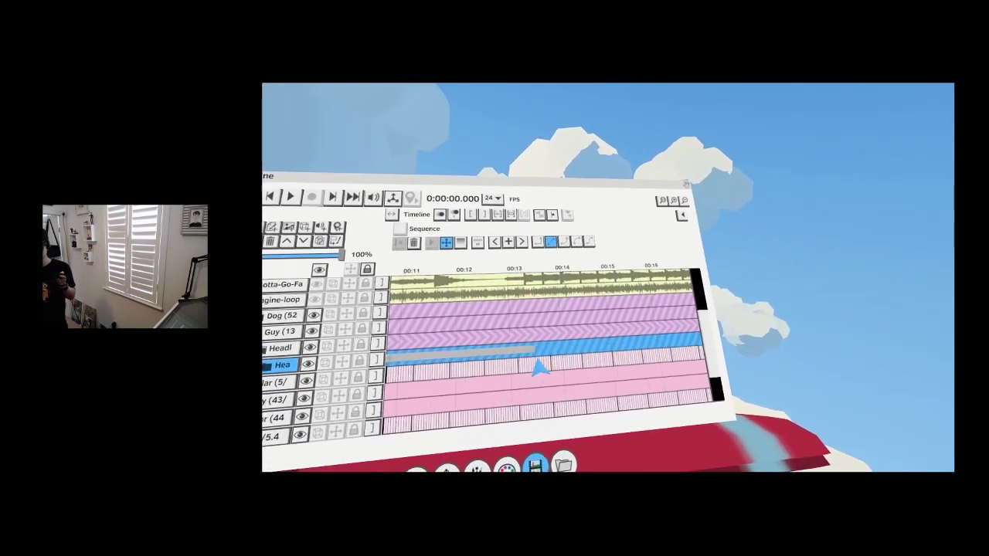
{"action": "left_click", "coordinate": [513, 362]}
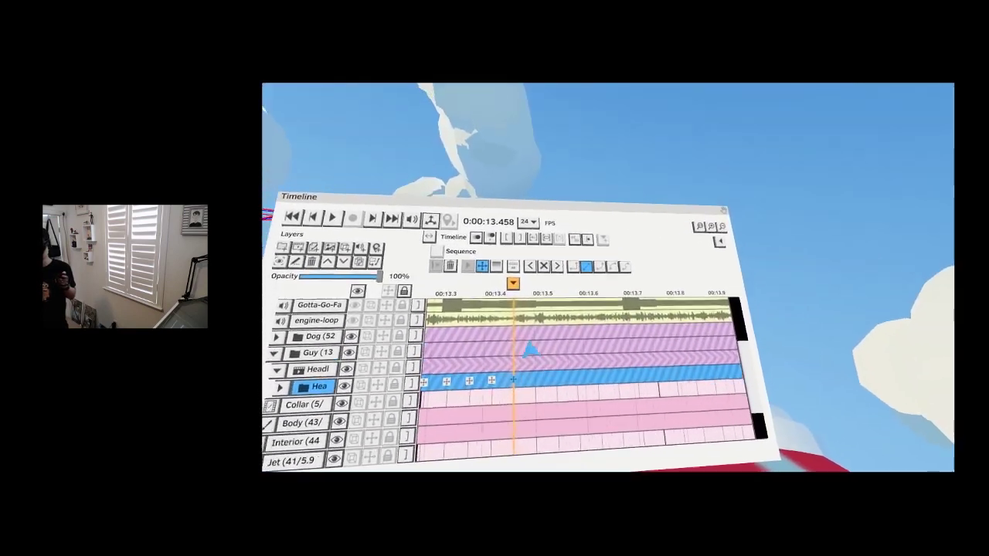
{"action": "left_click_drag", "start_coordinate": [537, 290], "coordinate": [620, 284]}
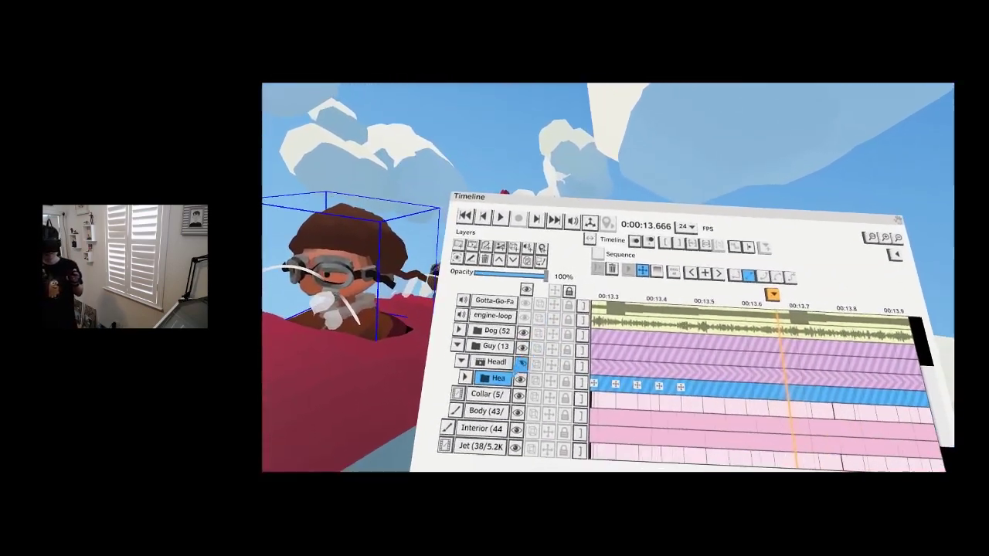
{"action": "left_click", "coordinate": [504, 366]}
{"action": "left_click", "coordinate": [529, 253]}
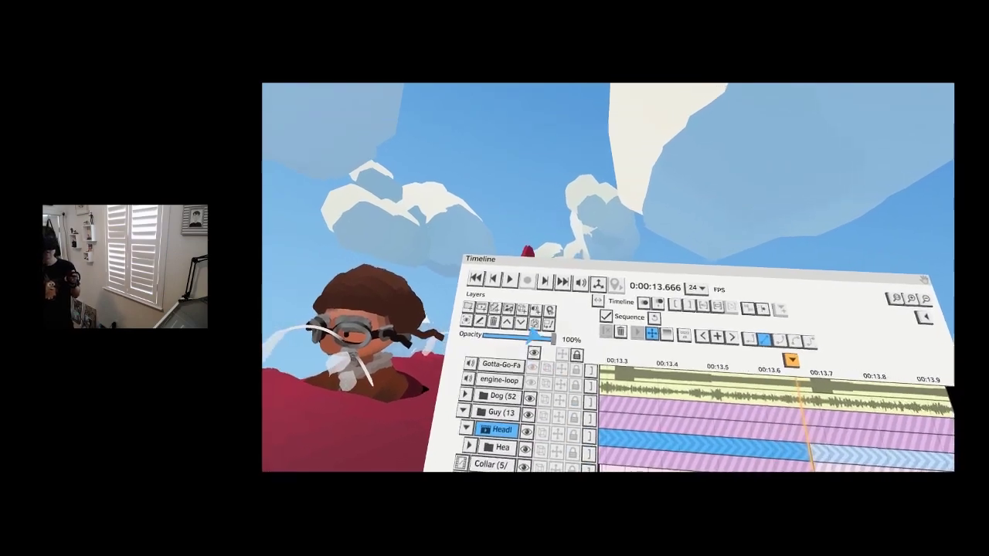
- Add a Head transform key at 0:00:00.000, ahead of the first recorded key at 0:00:00.666
{"action": "left_click", "coordinate": [594, 272]}
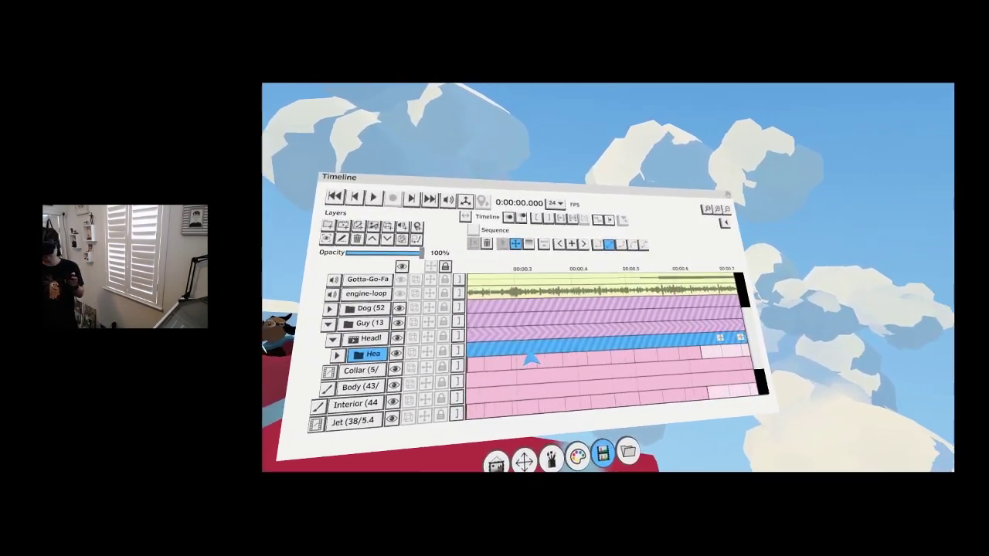
{"action": "left_click", "coordinate": [580, 338]}
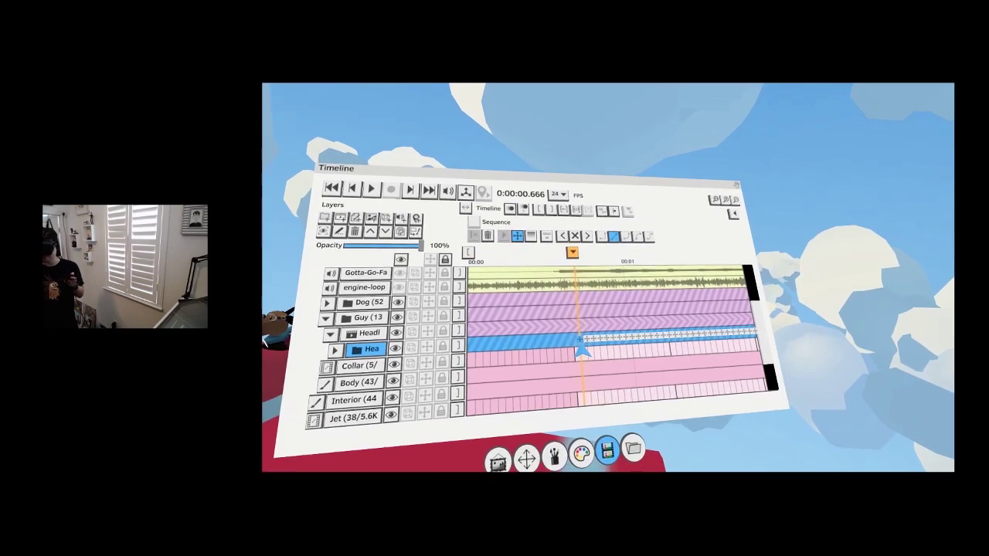
{"action": "left_click_drag", "start_coordinate": [581, 278], "coordinate": [454, 297]}
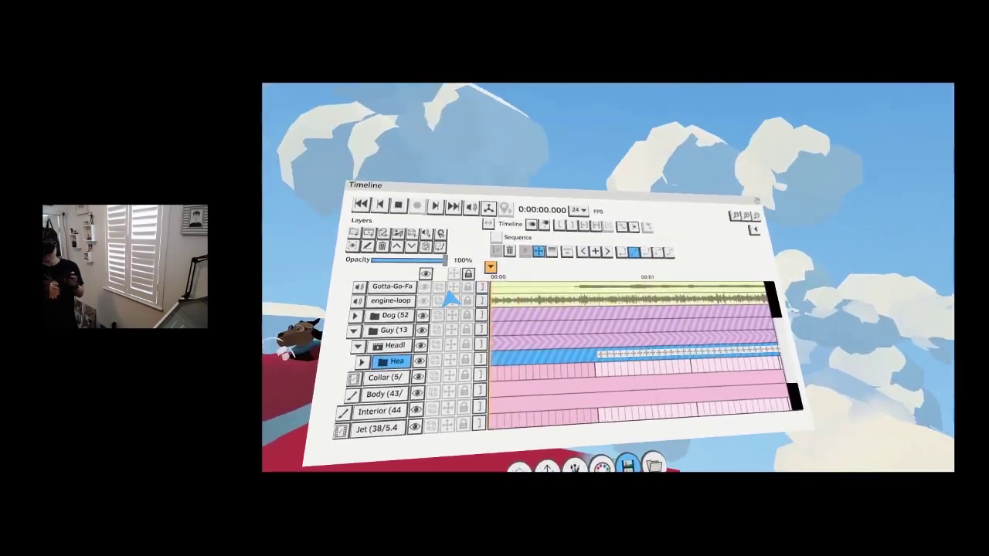
- Extend the head-loop sequence beyond its current end and add a closing Head transform key at 0:00:13.625
{"action": "scroll", "coordinate": [530, 365], "scroll_direction": "right", "scroll_amount": 5}
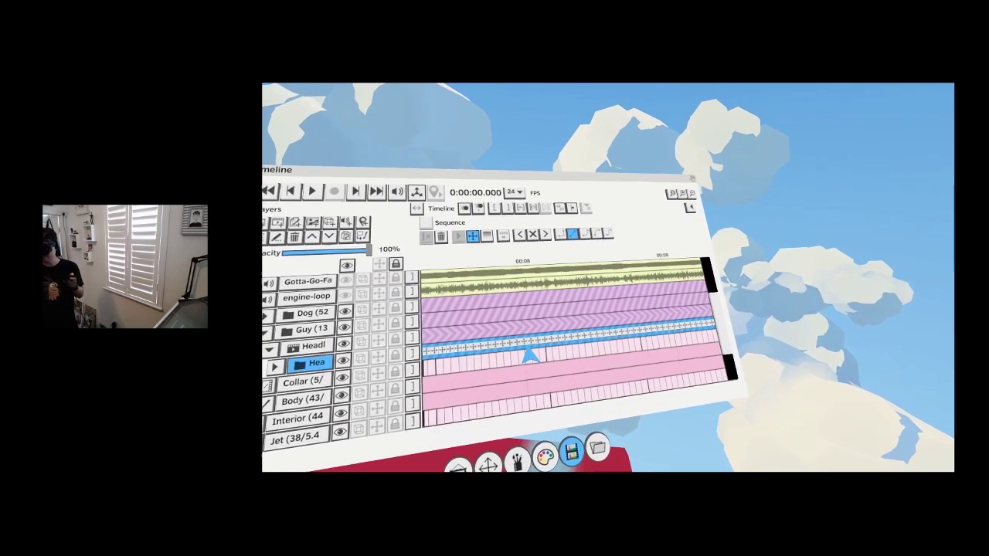
{"action": "scroll", "coordinate": [525, 357], "scroll_direction": "down", "scroll_amount": 3}
{"action": "scroll", "coordinate": [533, 357], "scroll_direction": "right", "scroll_amount": 5}
{"action": "scroll", "coordinate": [533, 352], "scroll_direction": "up", "scroll_amount": 5}
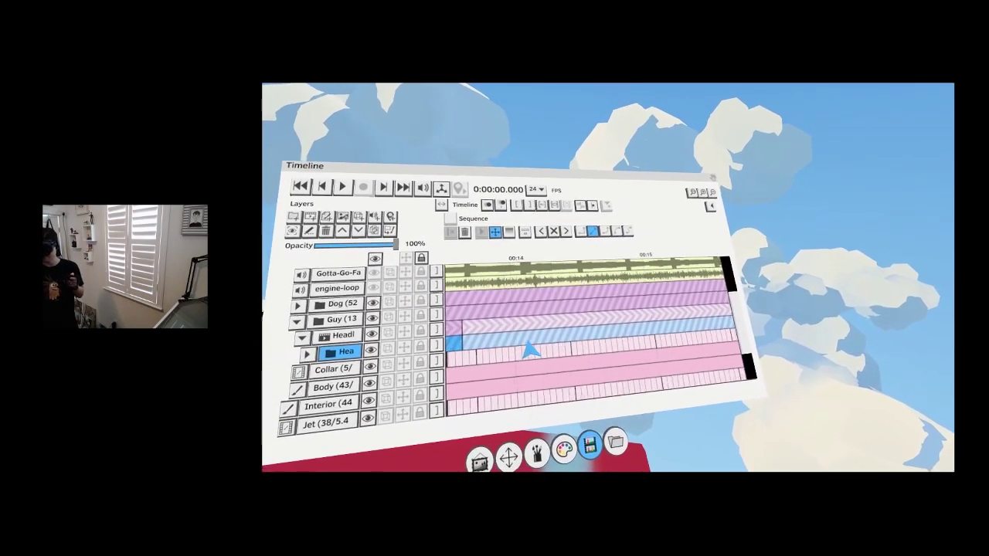
{"action": "left_click", "coordinate": [489, 354]}
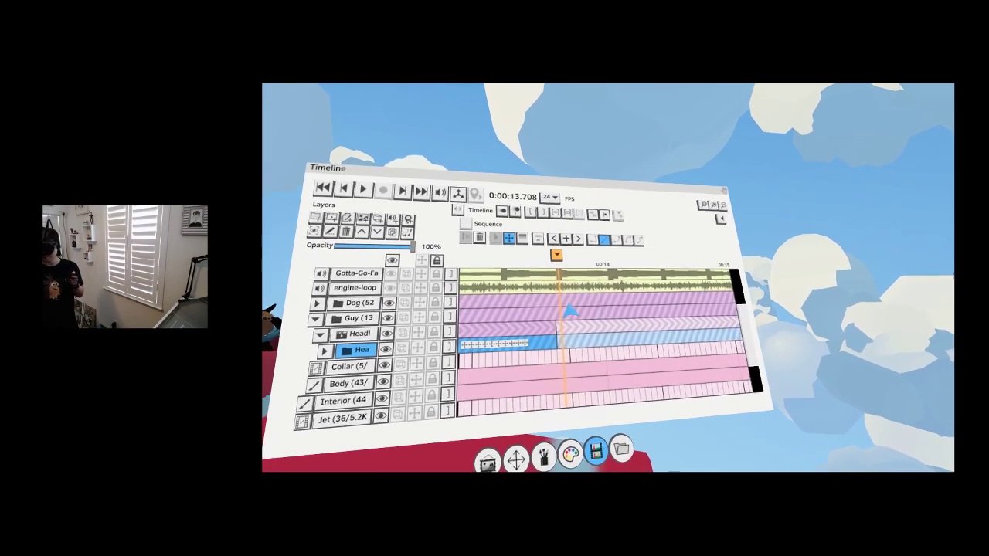
{"action": "left_click", "coordinate": [353, 332]}
{"action": "left_click", "coordinate": [502, 219]}
{"action": "left_click", "coordinate": [547, 336]}
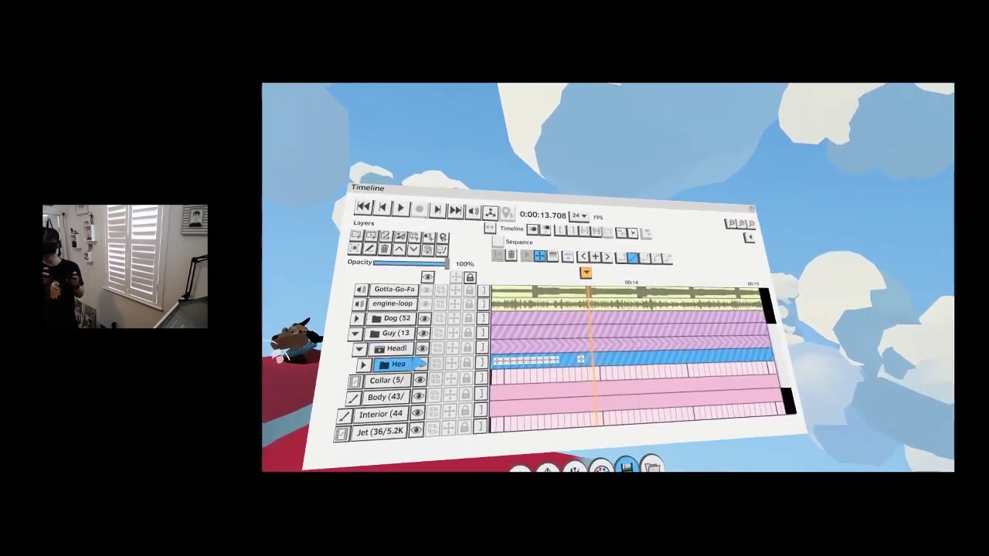
- Move the closing Head transform key to 0:00:13.750
{"action": "mouse_move", "coordinate": [610, 272]}
{"action": "left_mouse_down"}
{"action": "mouse_move", "coordinate": [636, 286]}
{"action": "mouse_move", "coordinate": [835, 275]}
{"action": "mouse_move", "coordinate": [606, 261]}
{"action": "mouse_move", "coordinate": [610, 286]}
{"action": "left_mouse_up"}
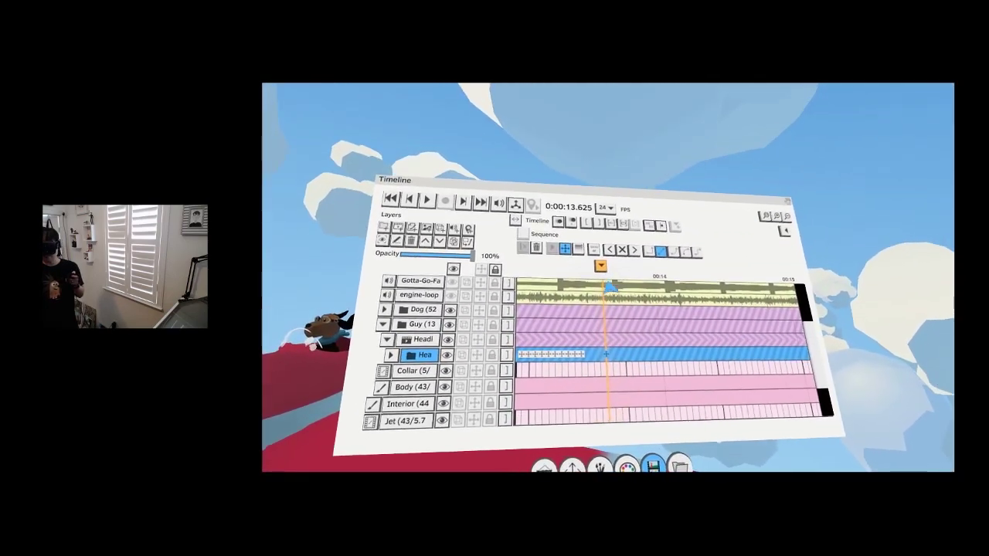
{"action": "mouse_move", "coordinate": [562, 262]}
{"action": "left_mouse_down"}
{"action": "mouse_move", "coordinate": [542, 265]}
{"action": "mouse_move", "coordinate": [582, 259]}
{"action": "mouse_move", "coordinate": [574, 259]}
{"action": "left_mouse_up"}
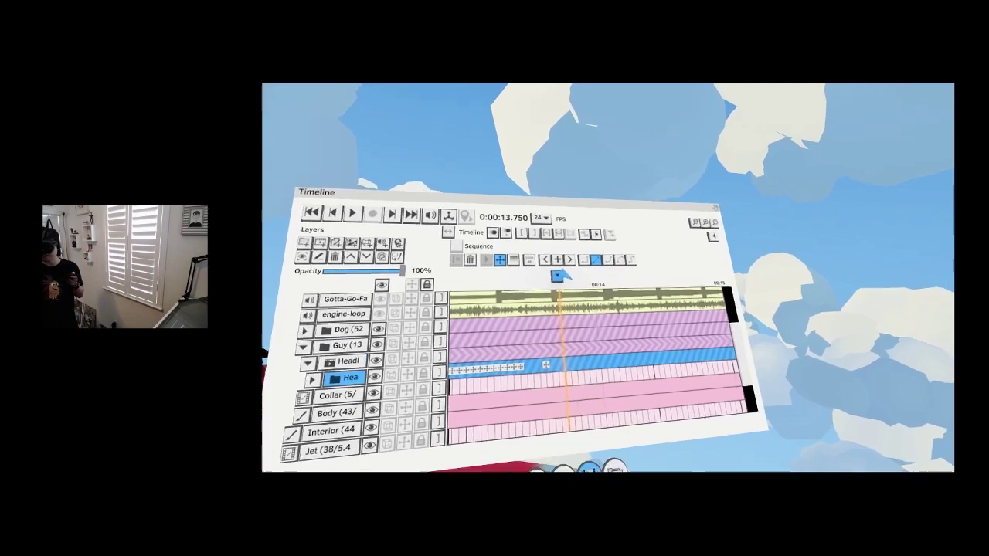
{"action": "left_click", "coordinate": [558, 361]}
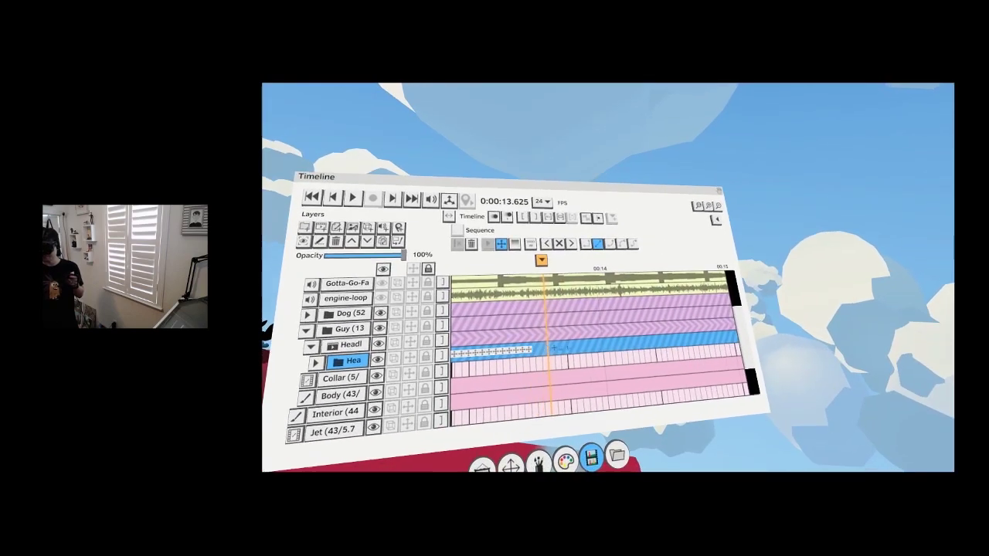
{"action": "left_click", "coordinate": [564, 354]}
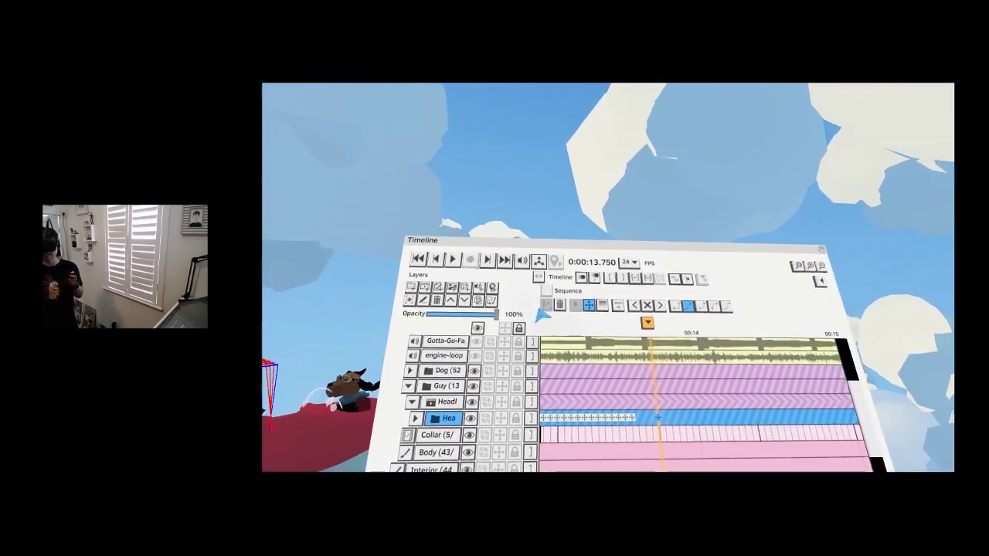
- Trim the head-loop sequence to end at 0:00:13.750 and play the scene past the loop point
{"action": "scroll", "coordinate": [555, 360], "scroll_direction": "left", "scroll_amount": 1}
{"action": "left_click_drag", "start_coordinate": [554, 360], "coordinate": [587, 338]}
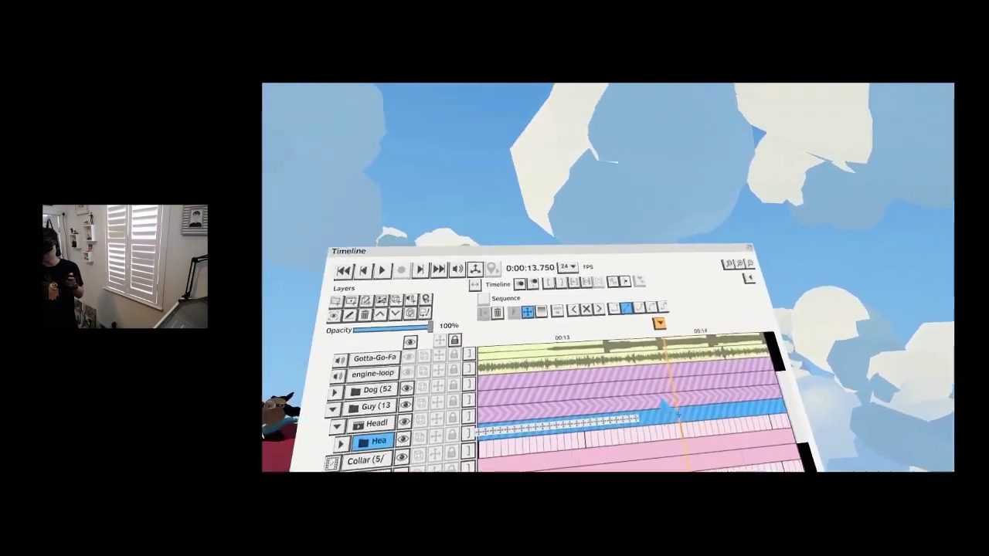
{"action": "left_click", "coordinate": [469, 382]}
{"action": "left_click", "coordinate": [573, 273]}
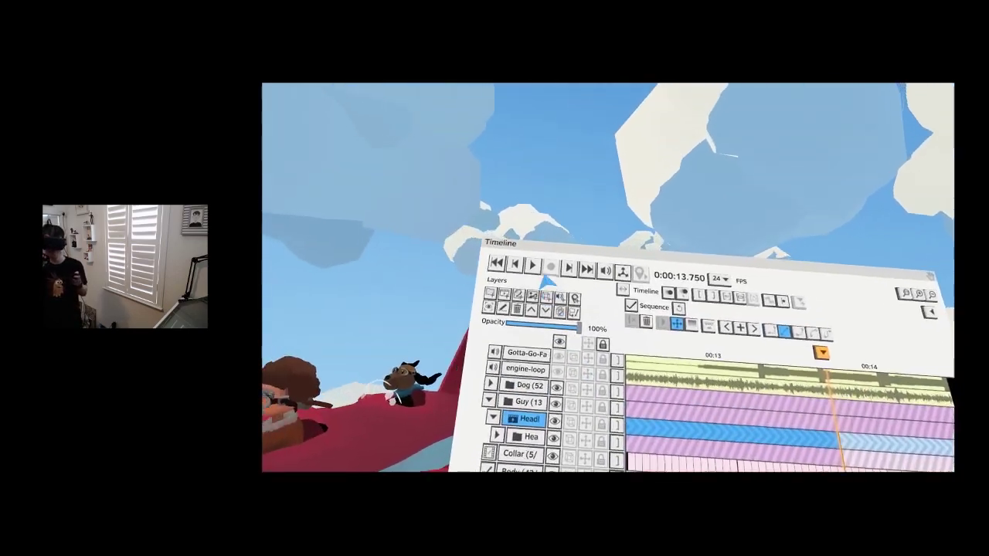
{"action": "left_click", "coordinate": [533, 264]}
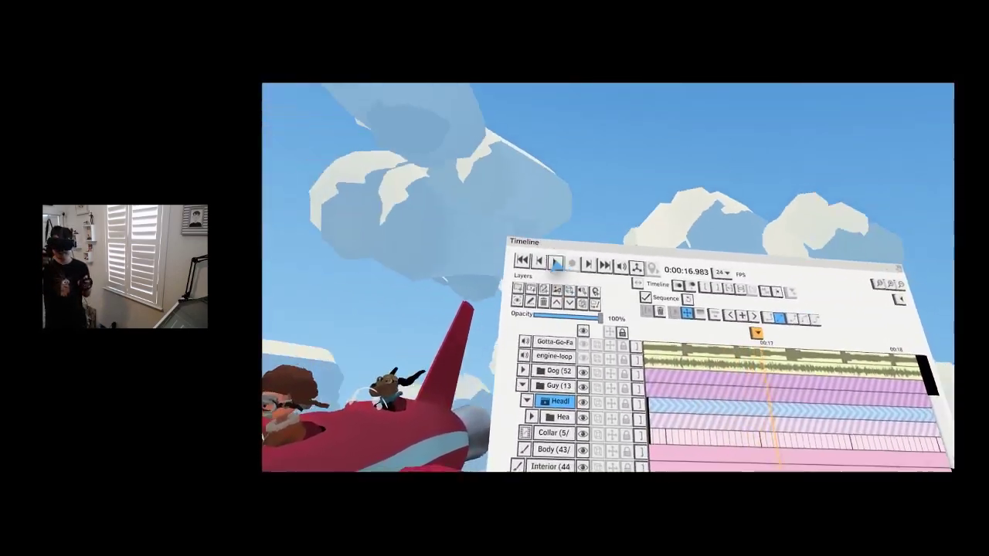
{"action": "left_click", "coordinate": [557, 261]}
- Return to the start and step frame by frame to 0:00:00.666 to examine the gap before the recorded Head keys
{"action": "left_click", "coordinate": [522, 260]}
{"action": "key", "text": "Right"}
{"action": "key", "text": "Right"}
{"action": "key", "text": "Right"}
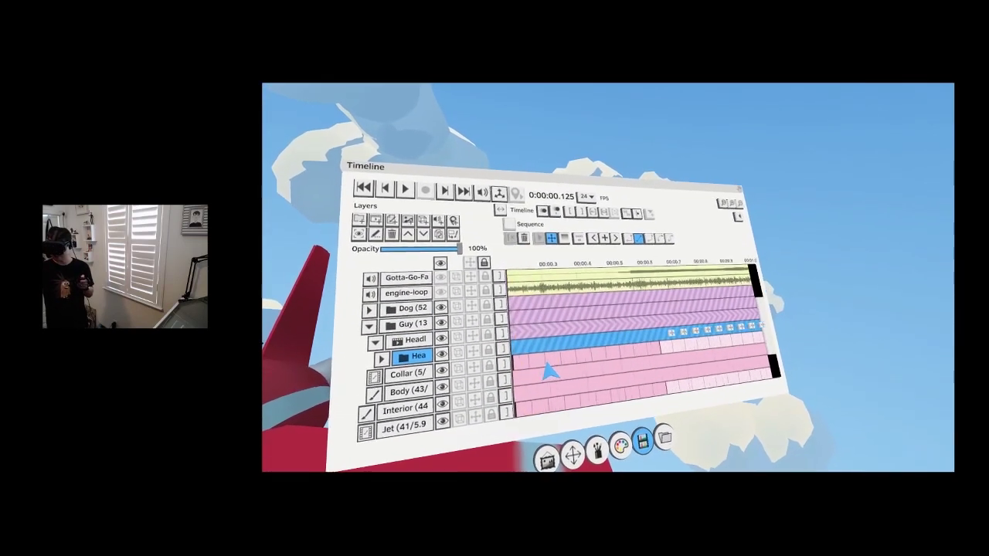
{"action": "key", "text": "Right"}
{"action": "key", "text": "Right"}
{"action": "key", "text": "Right"}
{"action": "key", "text": "Right"}
{"action": "key", "text": "Right"}
{"action": "key", "text": "Right"}
{"action": "key", "text": "Right"}
{"action": "key", "text": "Right"}
{"action": "key", "text": "Right"}
{"action": "key", "text": "Right"}
{"action": "key", "text": "Right"}
{"action": "key", "text": "Right"}
{"action": "key", "text": "Right"}
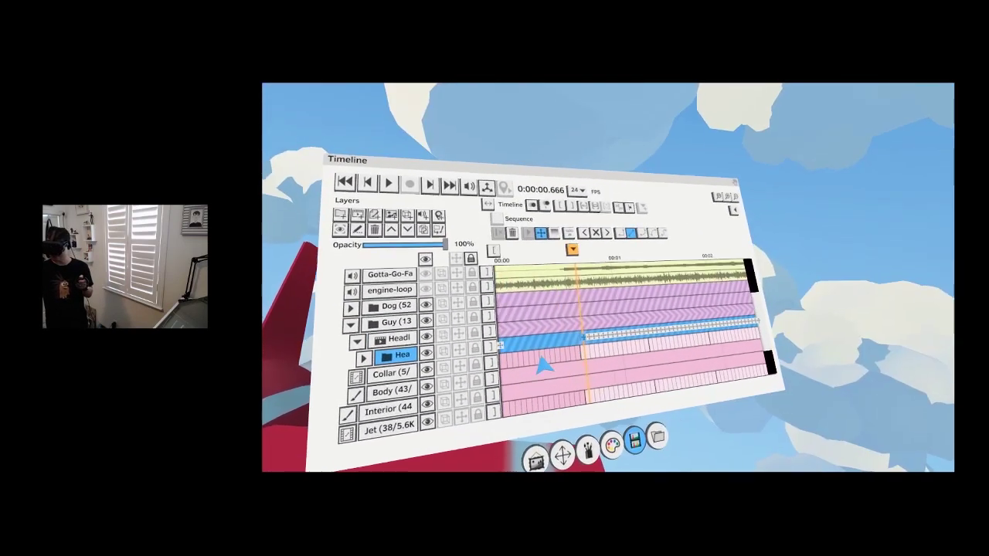
- Repose the Guy's head with recording enabled to add a transition key between 0:00:00.000 and 0:00:00.666, and play it back
{"action": "left_click_drag", "start_coordinate": [612, 270], "coordinate": [590, 268]}
{"action": "left_click", "coordinate": [591, 267]}
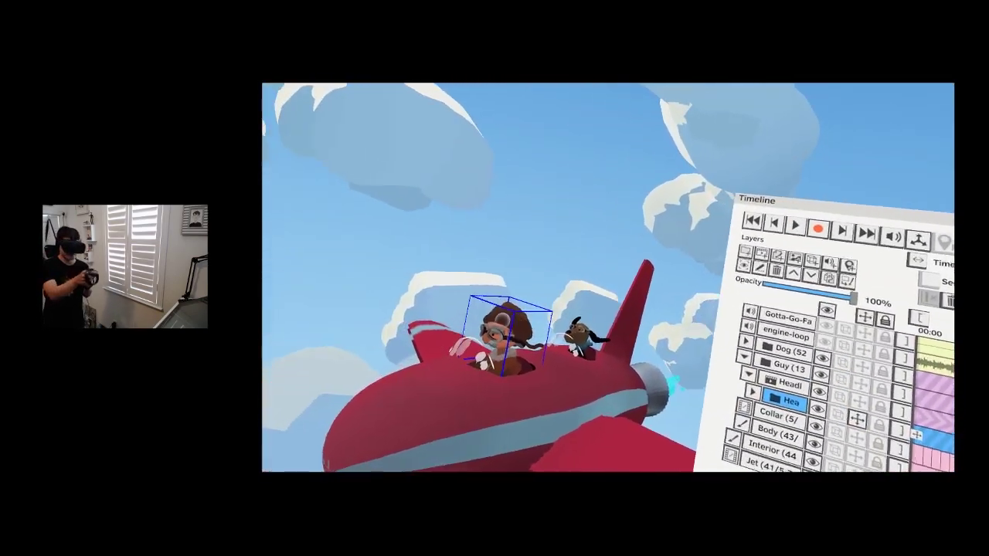
{"action": "left_click_drag", "start_coordinate": [494, 353], "coordinate": [425, 360]}
{"action": "left_click_drag", "start_coordinate": [578, 268], "coordinate": [646, 294]}
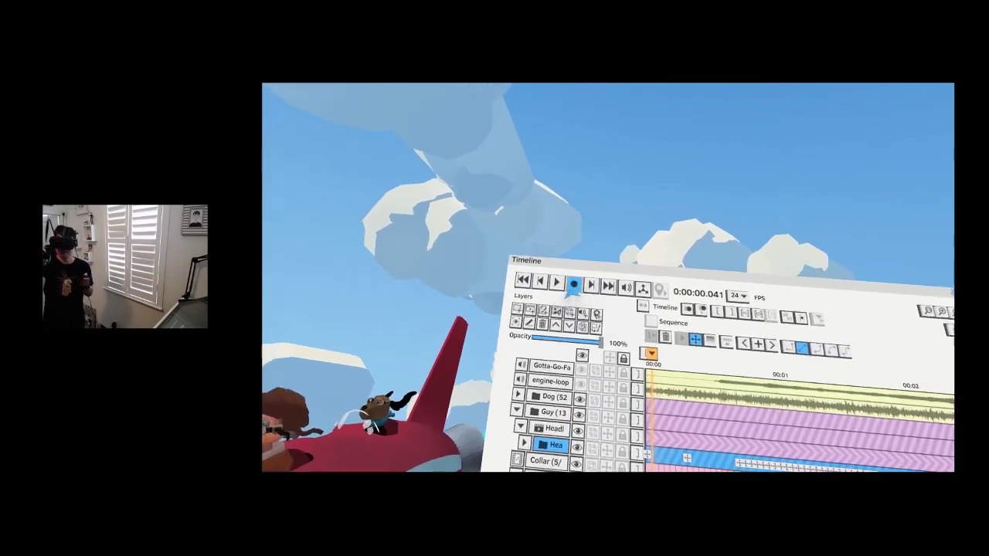
{"action": "middle_click_drag", "start_coordinate": [433, 379], "coordinate": [361, 366]}
{"action": "middle_click_drag", "start_coordinate": [403, 411], "coordinate": [338, 352]}
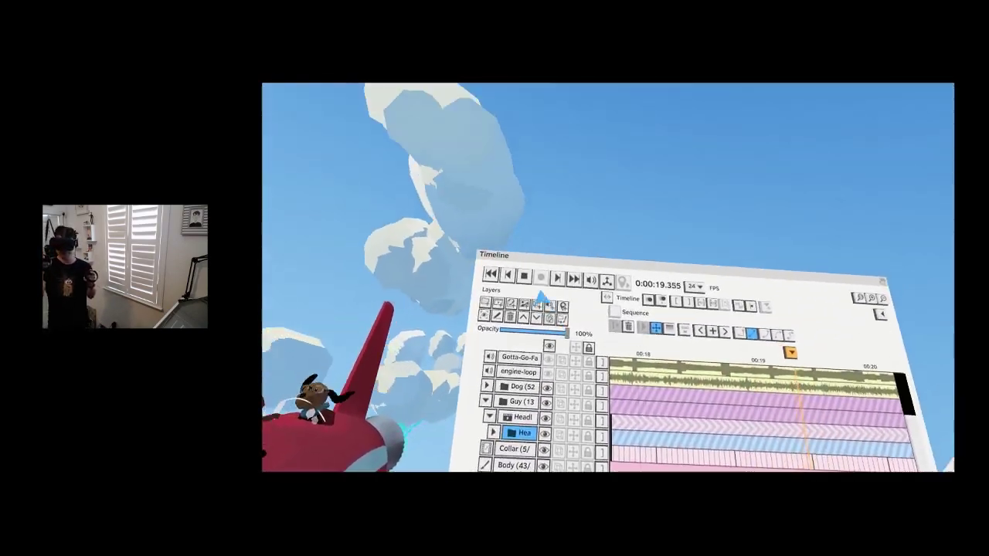
{"action": "left_click", "coordinate": [524, 276]}
{"action": "left_click", "coordinate": [386, 218]}
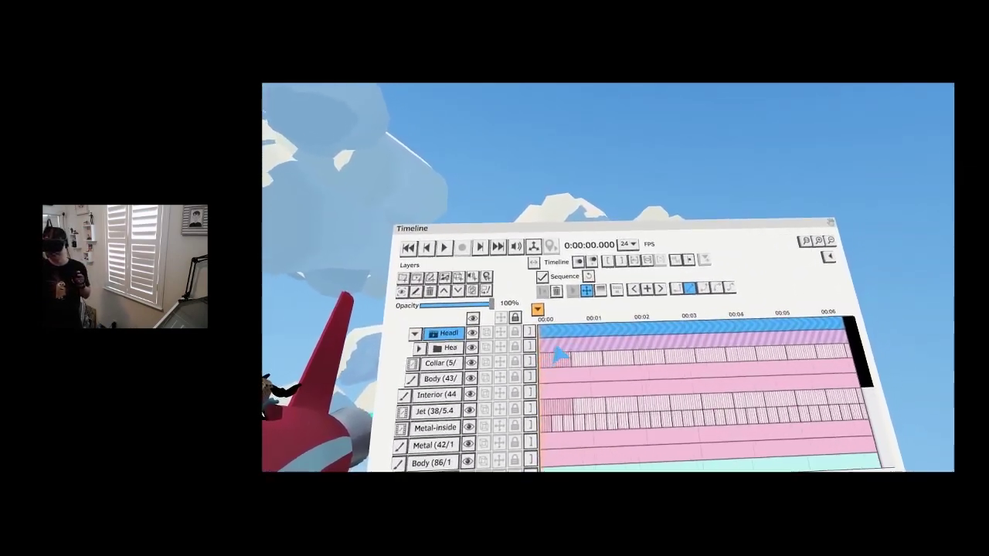
- Nest the Guy's Head folder in a new folder named X inside the head-loop sequence
{"action": "left_click", "coordinate": [535, 404]}
{"action": "left_click", "coordinate": [529, 406]}
{"action": "left_click", "coordinate": [510, 268]}
{"action": "left_click", "coordinate": [519, 395]}
{"action": "left_click", "coordinate": [547, 263]}
{"action": "left_click", "coordinate": [534, 370]}
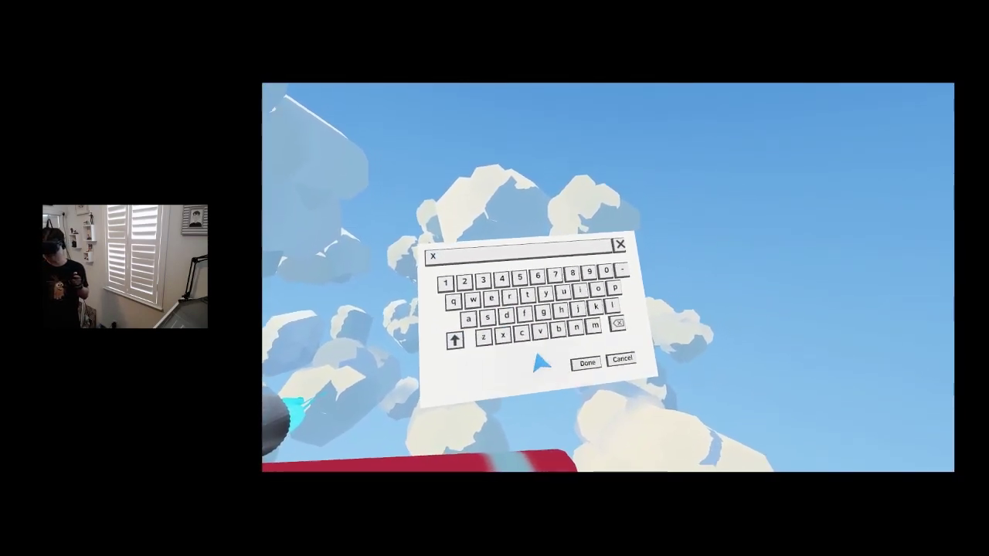
{"action": "left_click", "coordinate": [589, 367]}
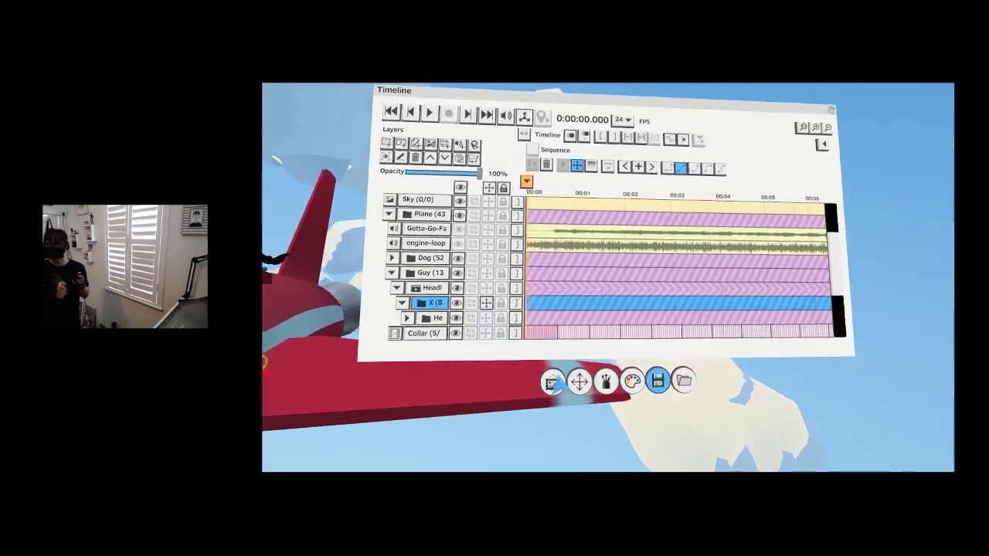
- Check the transform settings for the X folder and rename it Y
{"action": "left_click", "coordinate": [582, 379]}
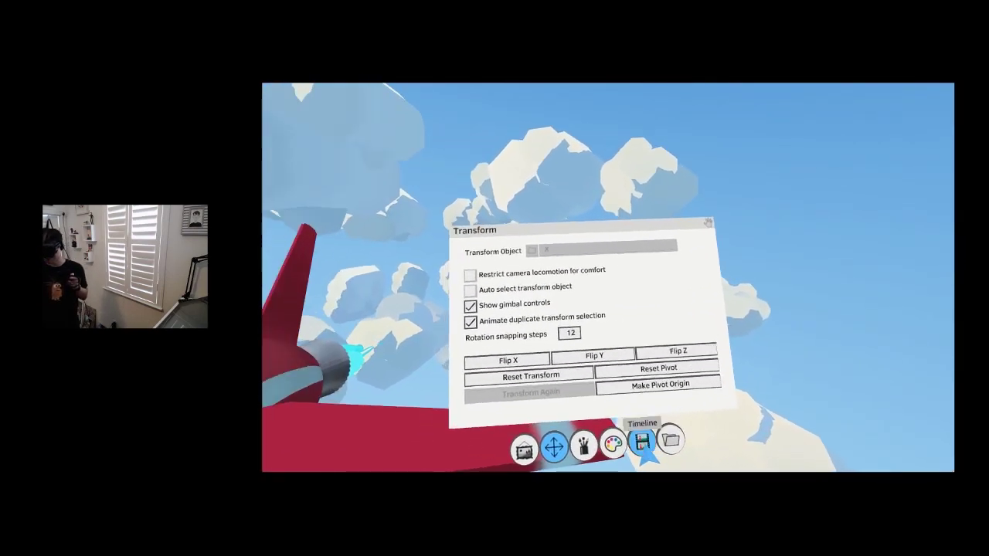
{"action": "left_click", "coordinate": [629, 440]}
{"action": "double_click", "coordinate": [520, 365]}
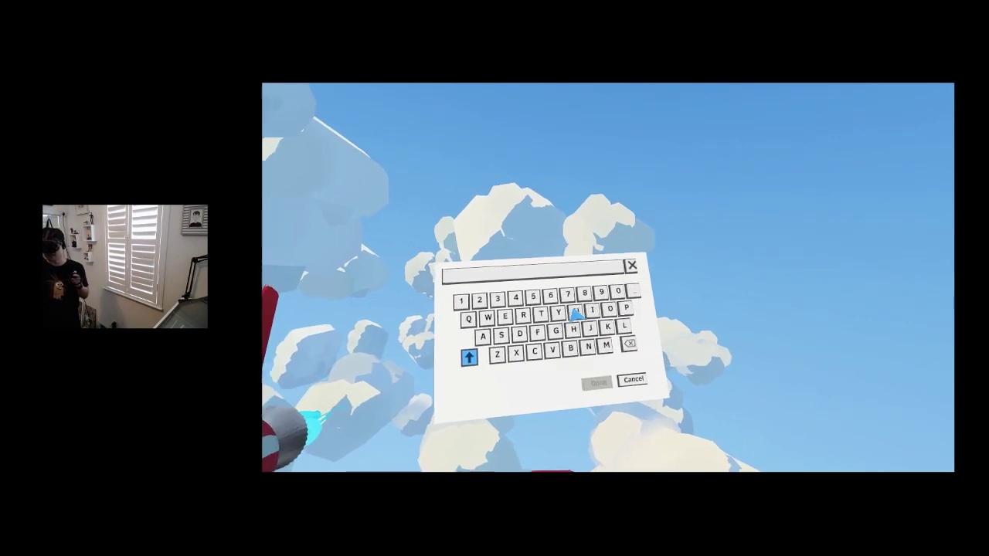
{"action": "left_click", "coordinate": [595, 367]}
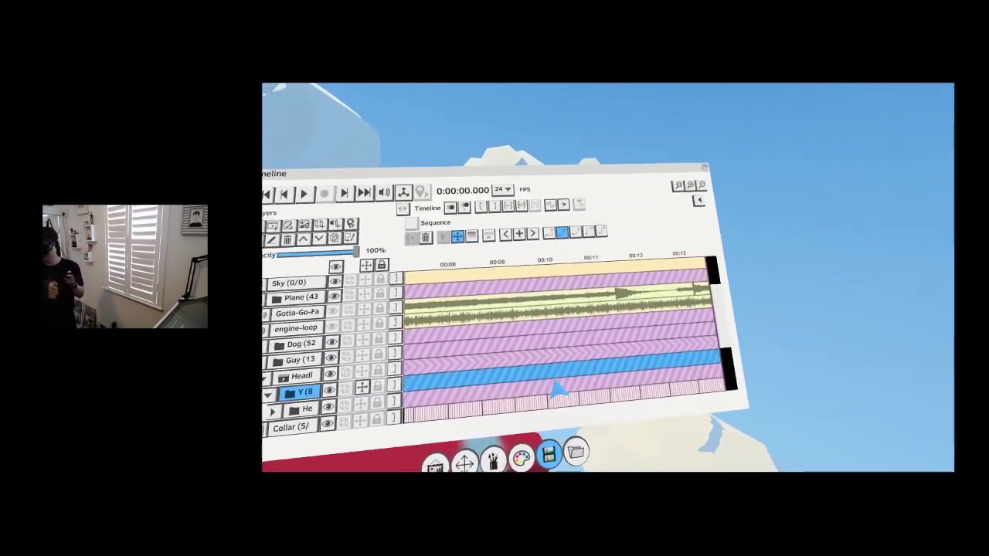
- Add transform keys to the Y folder at the loop's end, 0:00:13.750, and at 0:00:00.000
{"action": "left_click", "coordinate": [587, 370]}
{"action": "scroll", "coordinate": [578, 374], "scroll_direction": "right", "scroll_amount": 3}
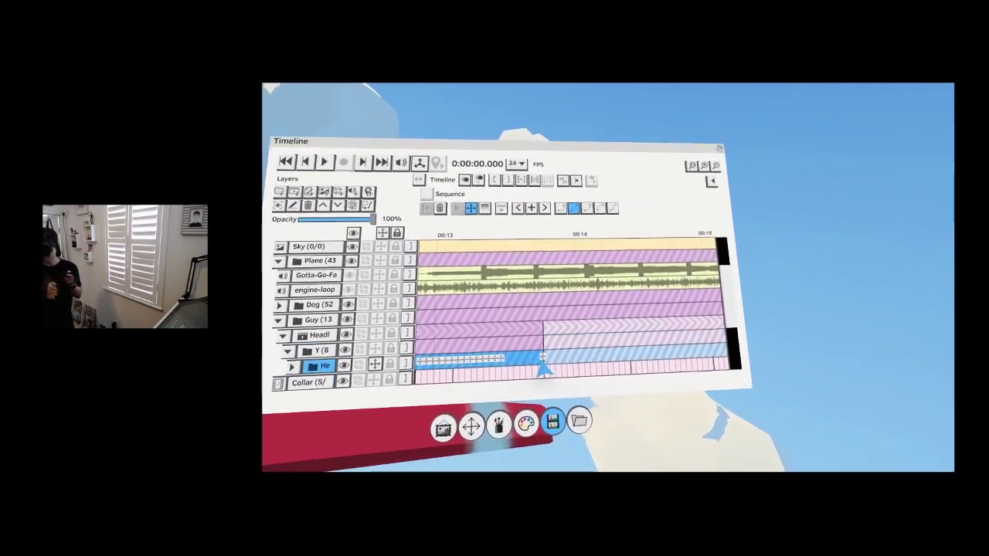
{"action": "left_click", "coordinate": [543, 366]}
{"action": "left_click", "coordinate": [480, 395]}
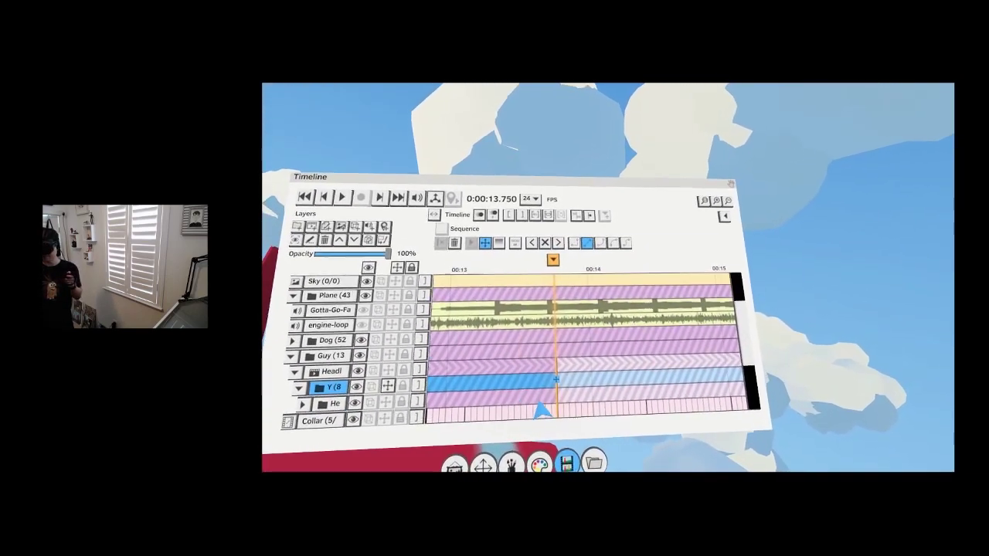
{"action": "key", "text": "Home"}
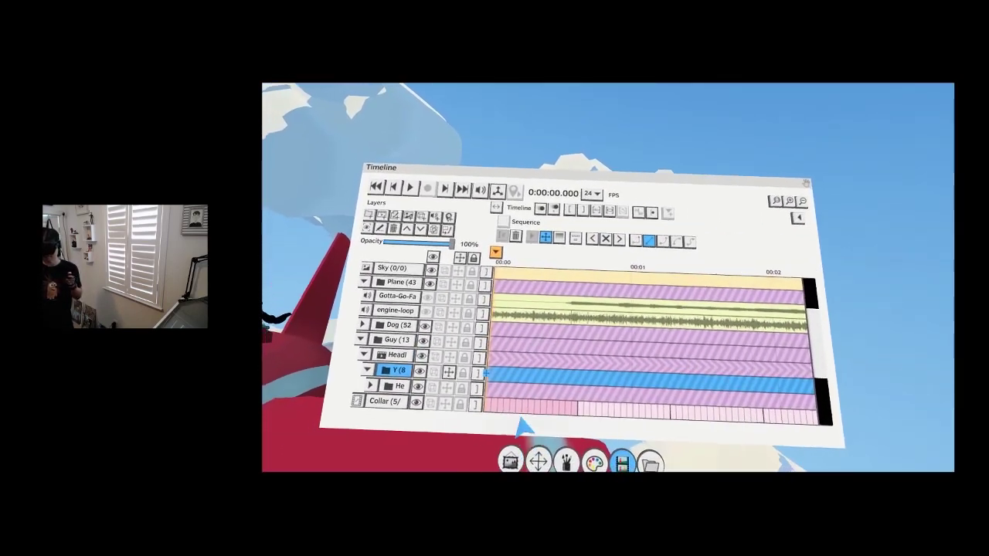
- Examine the Y folder's closing key and scrub the loop's end between 0:00:13.750 and 0:00:13.250
{"action": "scroll", "coordinate": [561, 416], "scroll_direction": "right", "scroll_amount": 4}
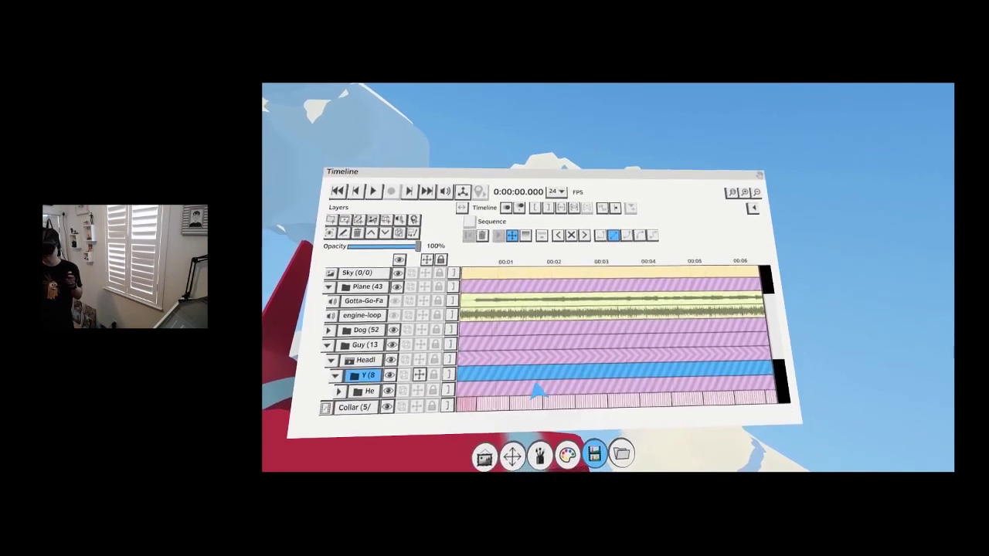
{"action": "left_click", "coordinate": [633, 364]}
{"action": "scroll", "coordinate": [589, 357], "scroll_direction": "up", "scroll_amount": 5}
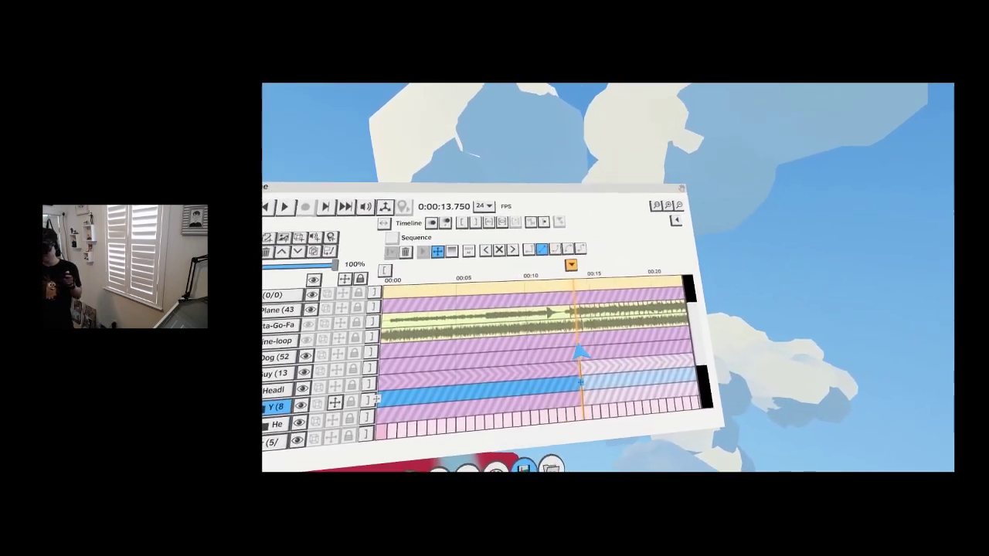
{"action": "scroll", "coordinate": [589, 365], "scroll_direction": "up", "scroll_amount": 5}
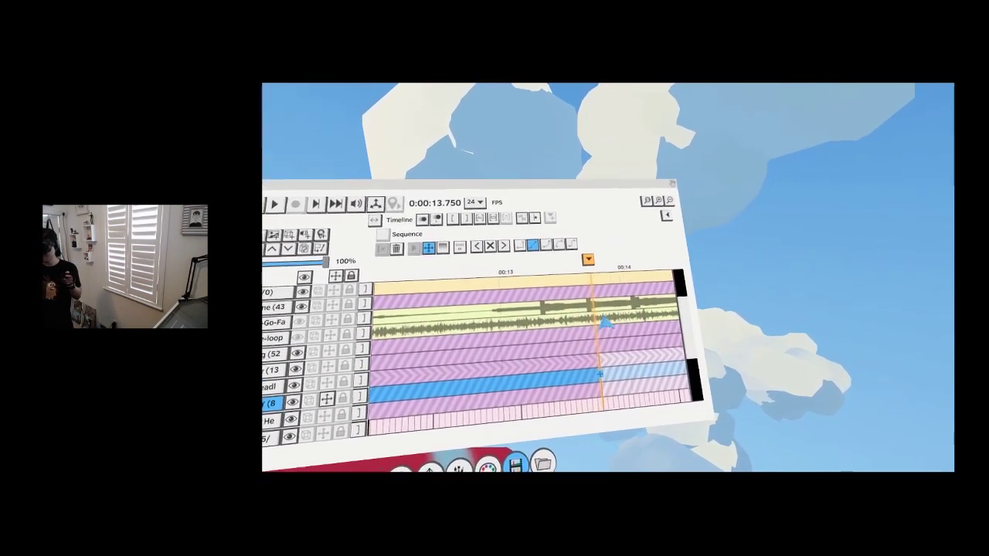
{"action": "mouse_move", "coordinate": [582, 266]}
{"action": "left_mouse_down"}
{"action": "mouse_move", "coordinate": [533, 289]}
{"action": "mouse_move", "coordinate": [540, 309]}
{"action": "left_mouse_up"}
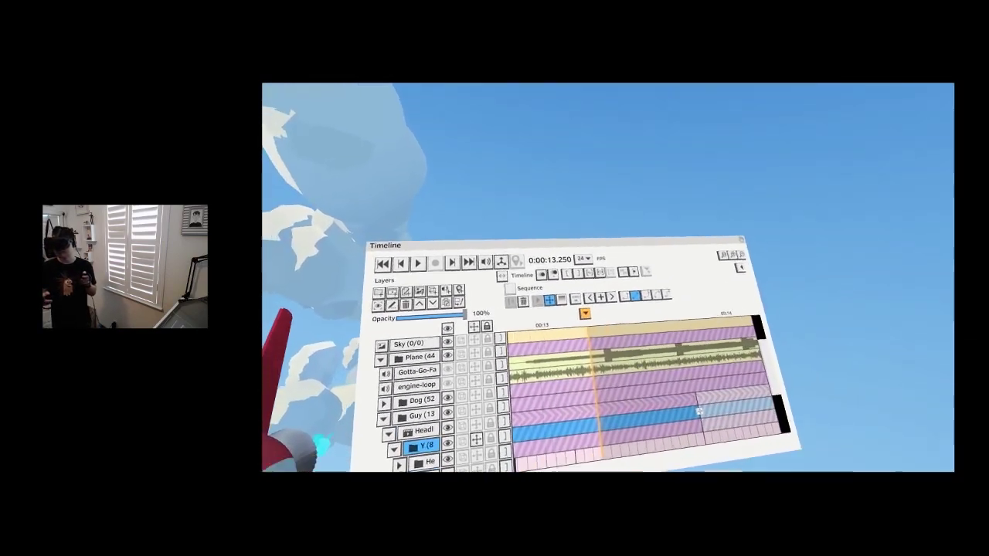
- Record a live transform performance on the Y folder from 0:00:00.000, stopping before its closing key
{"action": "key", "text": "Home"}
{"action": "scroll", "coordinate": [541, 358], "scroll_direction": "down", "scroll_amount": 5}
{"action": "scroll", "coordinate": [541, 358], "scroll_direction": "down", "scroll_amount": 5}
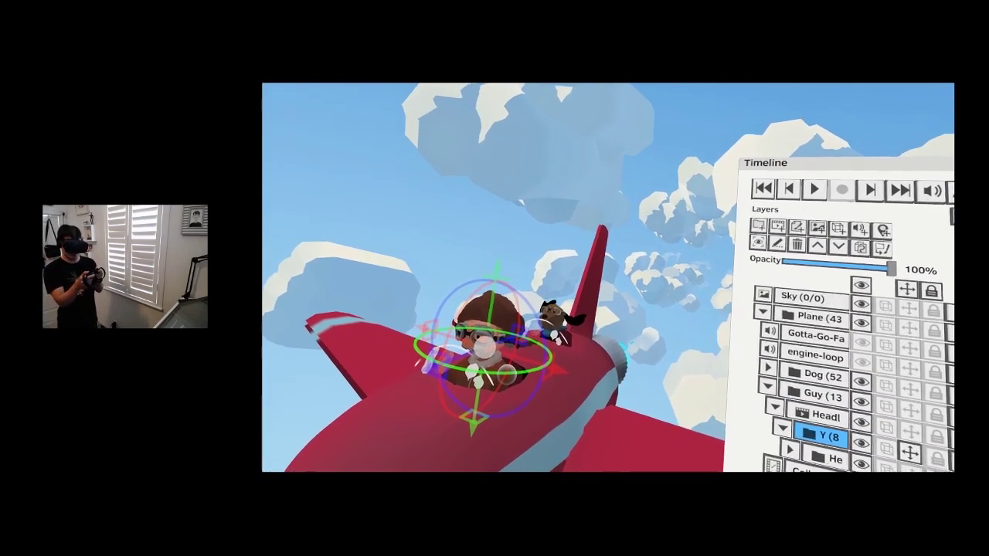
{"action": "key", "text": "space"}
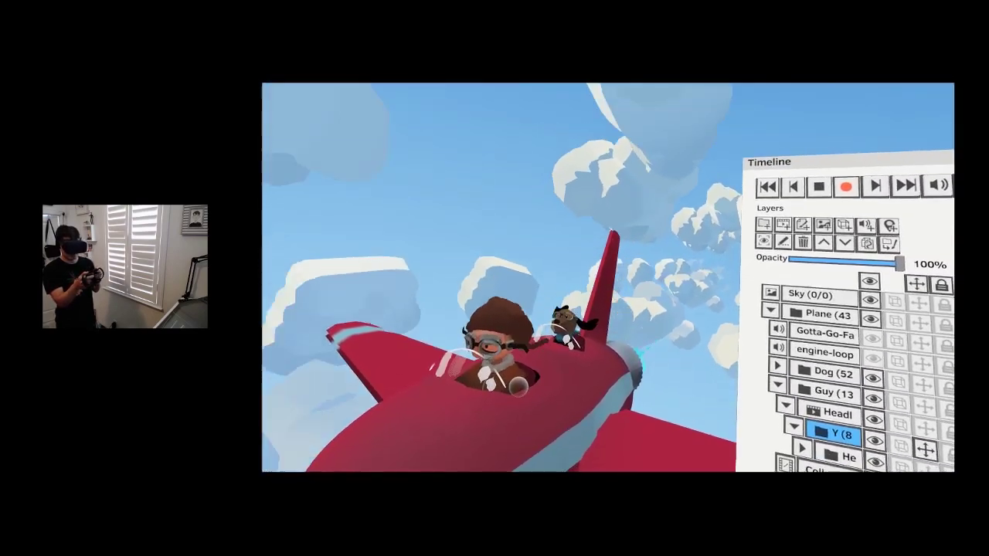
{"action": "key", "text": "space"}
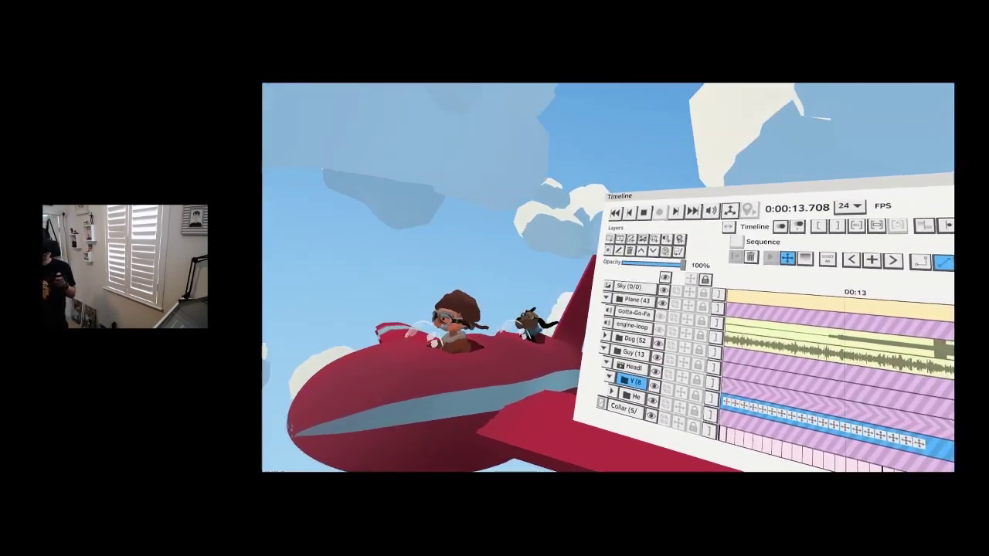
- Scrub between 0:00:13.250 and the Y folder's closing key at 0:00:13.750, and play back the Guy's looping head animation
{"action": "key", "text": "space"}
{"action": "left_click_drag", "start_coordinate": [629, 245], "coordinate": [579, 343]}
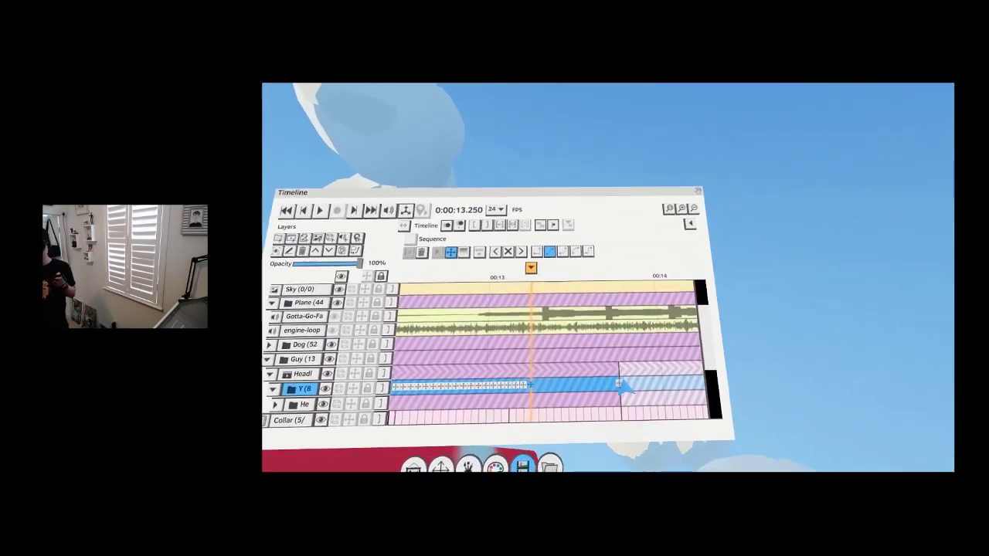
{"action": "left_click", "coordinate": [625, 387]}
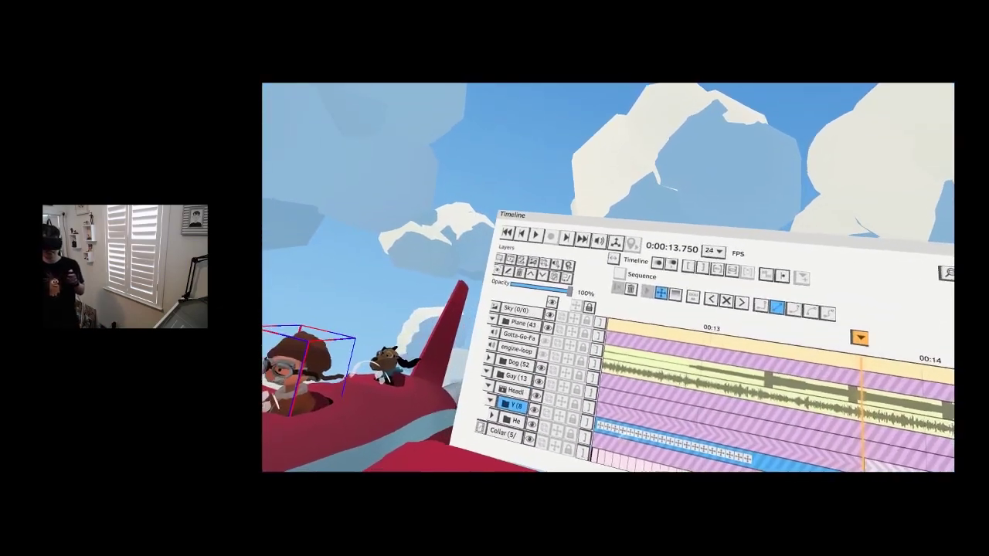
{"action": "left_click", "coordinate": [531, 241]}
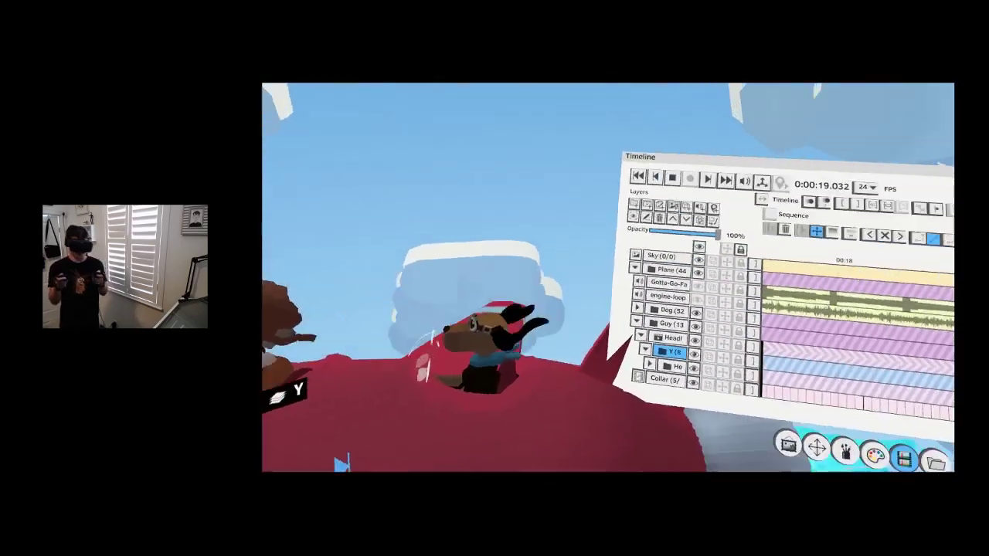
- Select the Head folder inside the Dog folder as the transform target and place its pivot at the dog's neck
{"action": "left_click", "coordinate": [611, 328]}
{"action": "left_click", "coordinate": [578, 318]}
{"action": "left_click", "coordinate": [597, 304]}
{"action": "left_click", "coordinate": [561, 311]}
{"action": "left_click", "coordinate": [591, 357]}
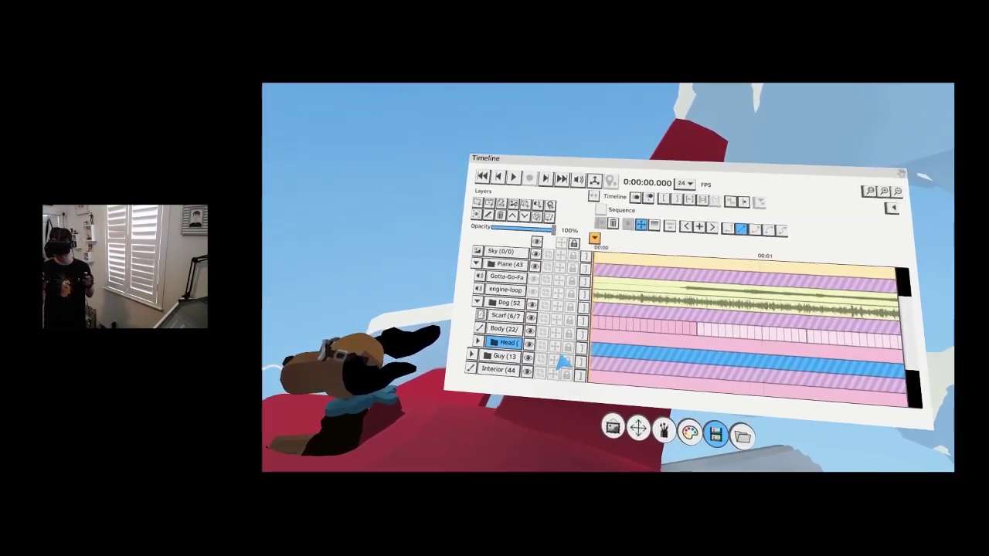
{"action": "left_click", "coordinate": [554, 347]}
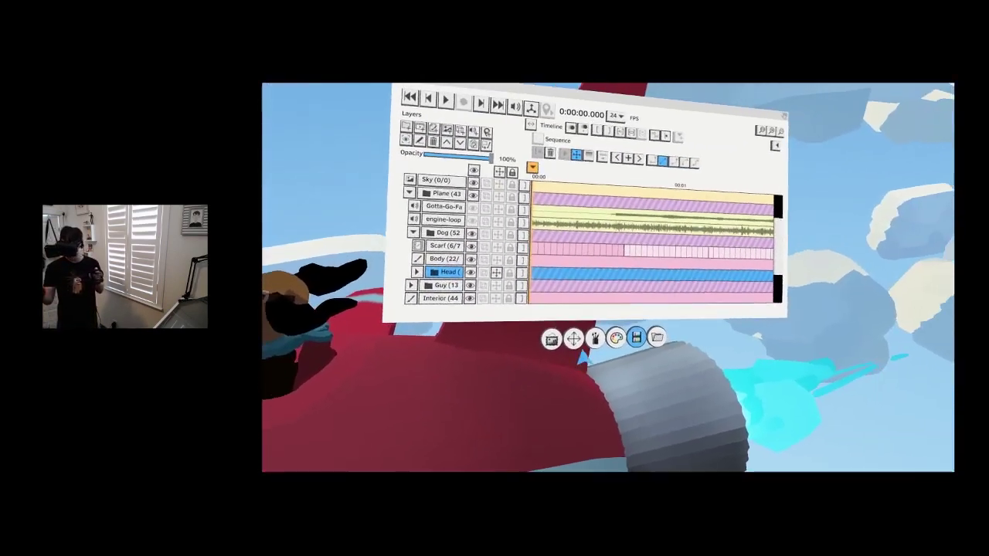
{"action": "left_click", "coordinate": [545, 357]}
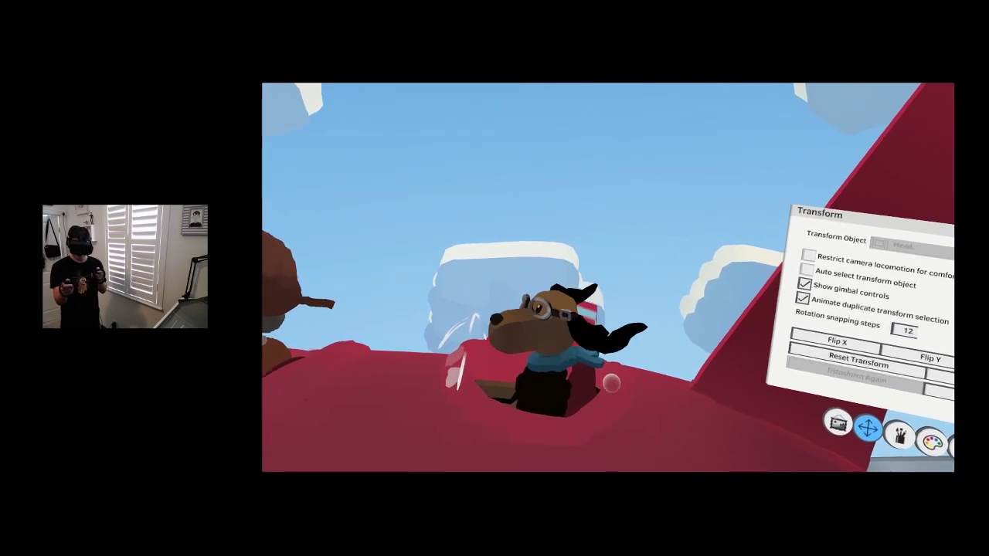
{"action": "left_click_drag", "start_coordinate": [573, 324], "coordinate": [461, 371]}
{"action": "left_click", "coordinate": [682, 406]}
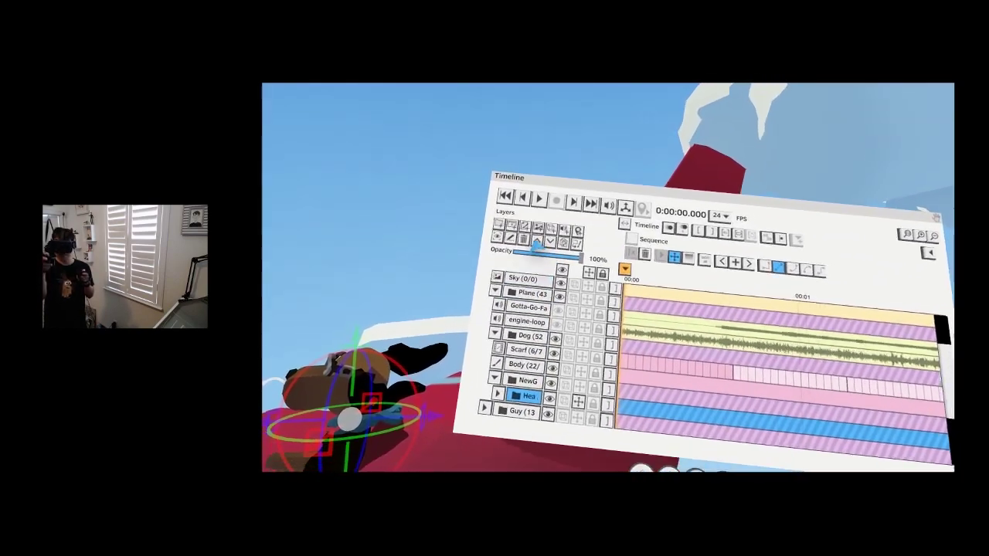
- Put the Dog's Head folder inside a new group named Y and check the transform and pivot settings
{"action": "left_click", "coordinate": [499, 212]}
{"action": "left_click", "coordinate": [623, 260]}
{"action": "left_click", "coordinate": [489, 327]}
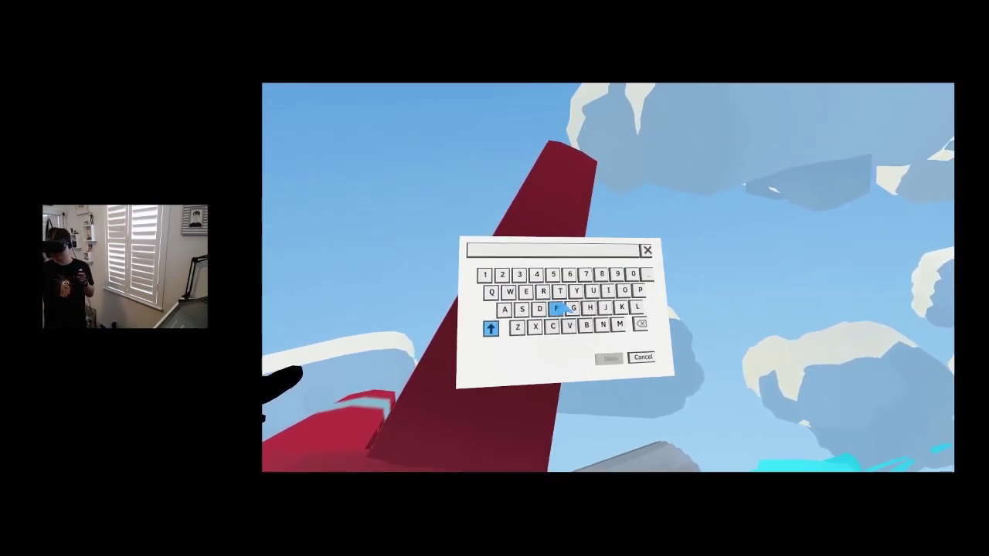
{"action": "left_click", "coordinate": [568, 286]}
{"action": "left_click", "coordinate": [592, 350]}
{"action": "left_click", "coordinate": [544, 383]}
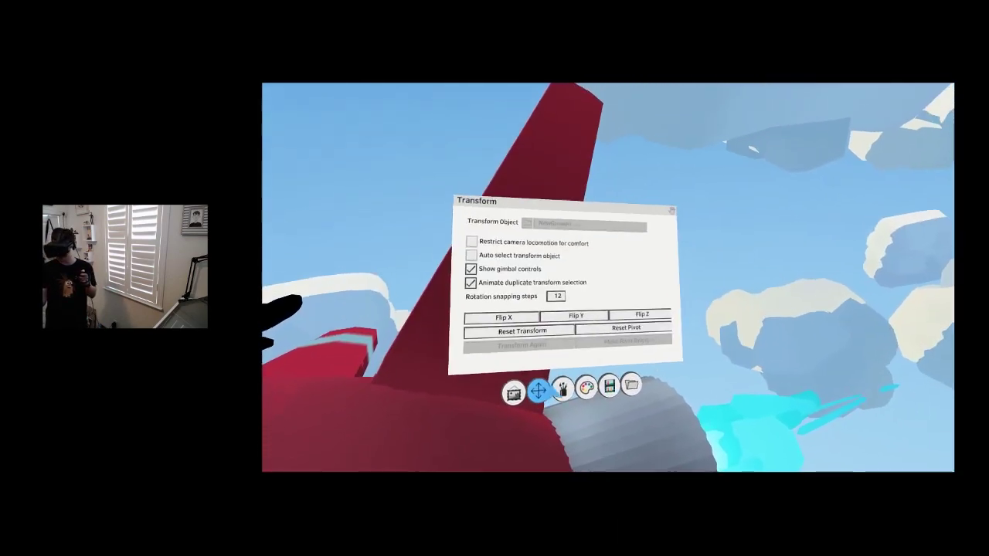
{"action": "left_click", "coordinate": [668, 333]}
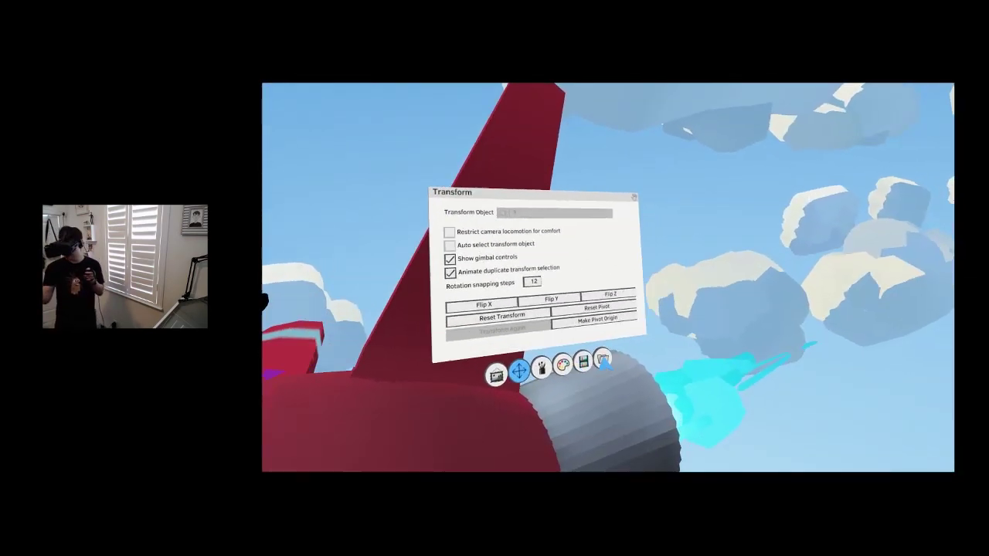
{"action": "left_click", "coordinate": [651, 407]}
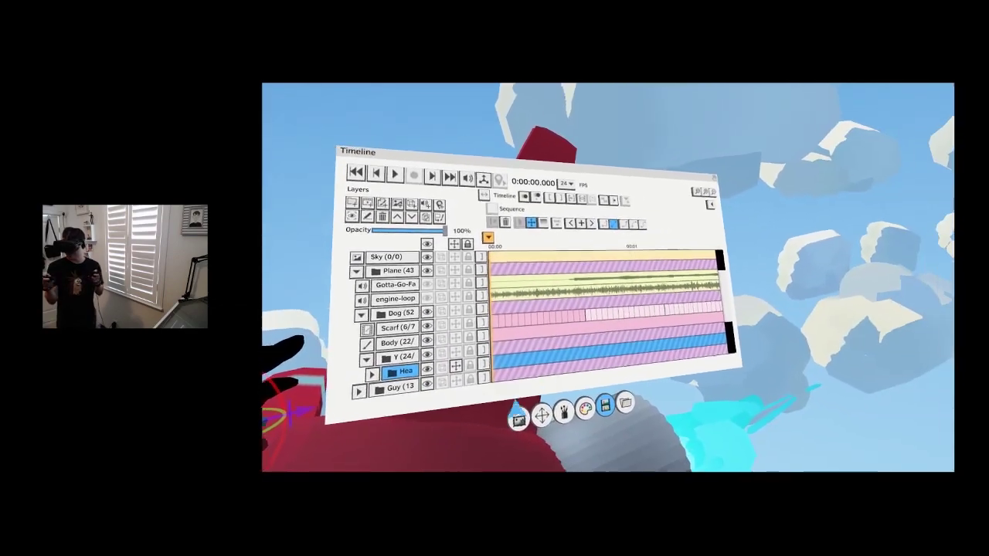
- Examine the Dog's and plane's layers over a longer stretch of the timeline, scrubbing to 0:00:05.750
{"action": "left_click_drag", "start_coordinate": [695, 352], "coordinate": [587, 391]}
{"action": "scroll", "coordinate": [574, 412], "scroll_direction": "right", "scroll_amount": 2}
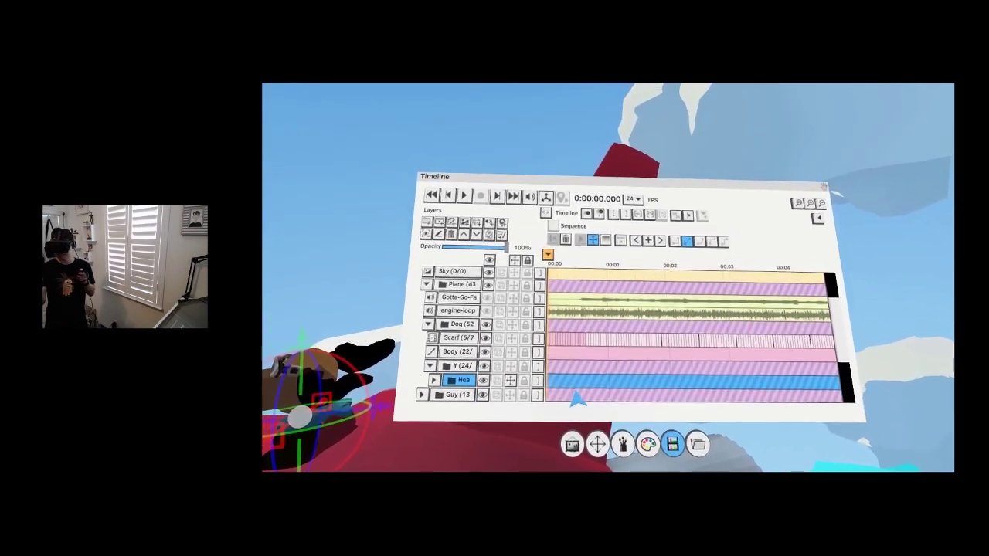
{"action": "left_click_drag", "start_coordinate": [544, 300], "coordinate": [639, 305]}
{"action": "scroll", "coordinate": [599, 328], "scroll_direction": "down", "scroll_amount": 5}
{"action": "scroll", "coordinate": [598, 328], "scroll_direction": "right", "scroll_amount": 2}
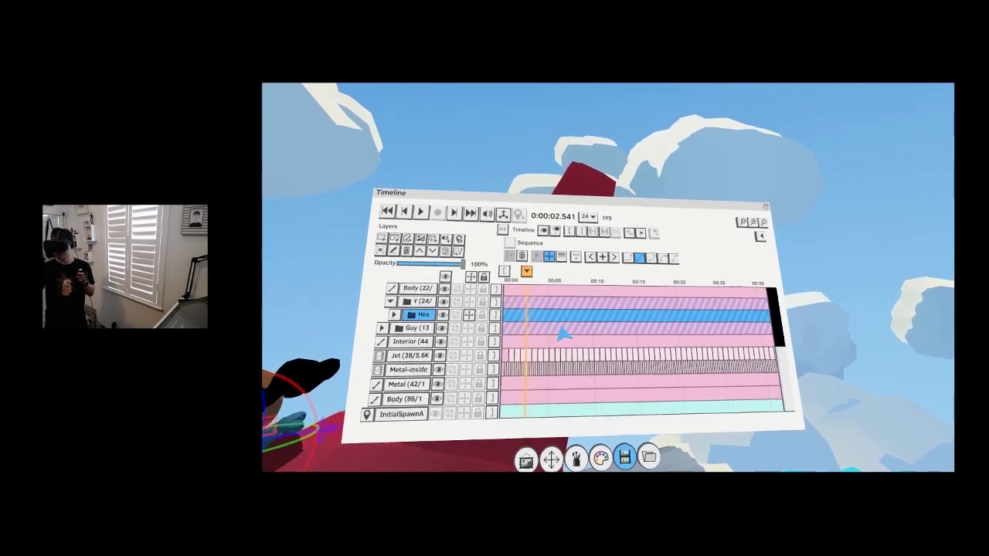
{"action": "scroll", "coordinate": [533, 338], "scroll_direction": "up", "scroll_amount": 4}
{"action": "left_click_drag", "start_coordinate": [552, 303], "coordinate": [556, 275]}
{"action": "scroll", "coordinate": [534, 310], "scroll_direction": "down", "scroll_amount": 5}
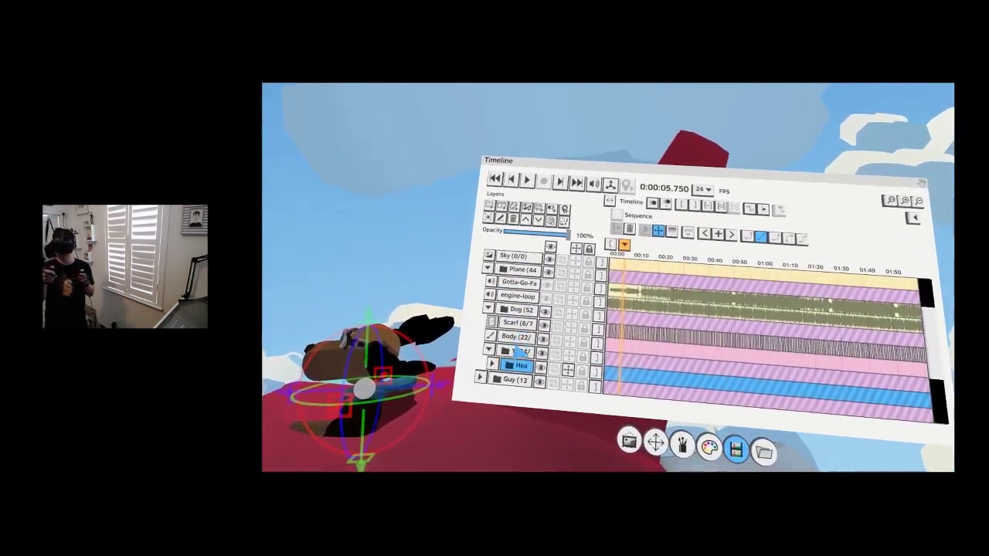
- Inspect the Guy's head sequence as a reference for the loop length and set the current time to 0:00:10.166
{"action": "left_click", "coordinate": [516, 382]}
{"action": "scroll", "coordinate": [466, 377], "scroll_direction": "down", "scroll_amount": 5}
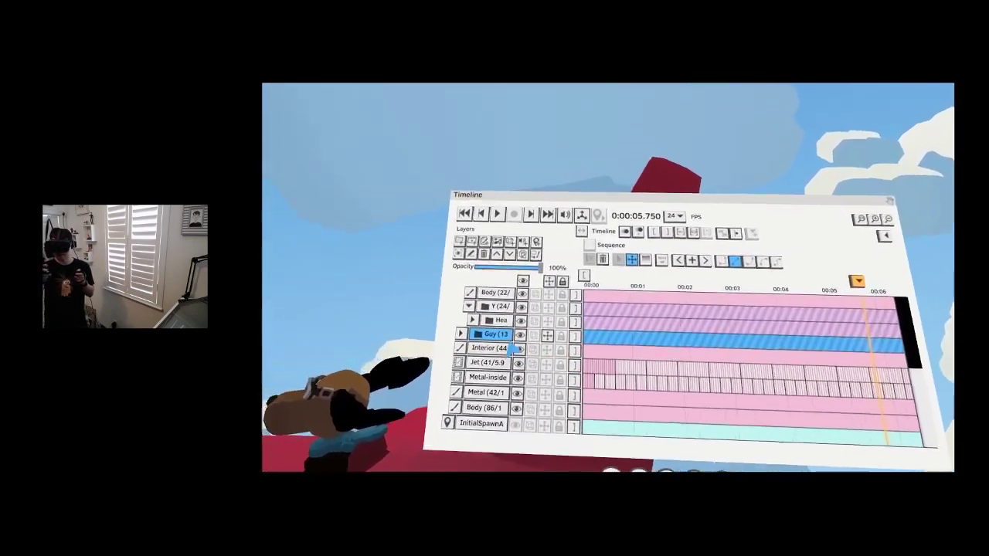
{"action": "scroll", "coordinate": [502, 353], "scroll_direction": "down", "scroll_amount": 5}
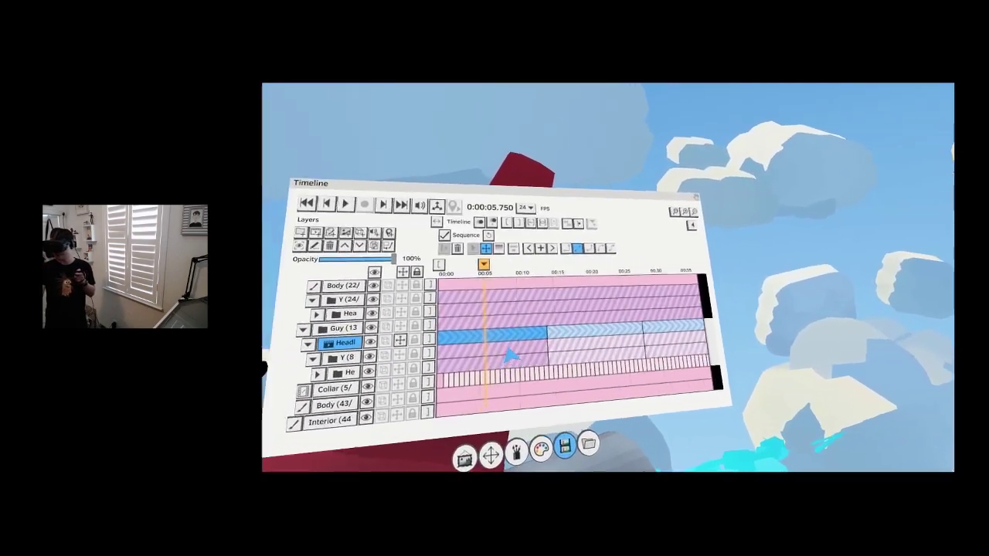
{"action": "left_click_drag", "start_coordinate": [526, 308], "coordinate": [574, 308]}
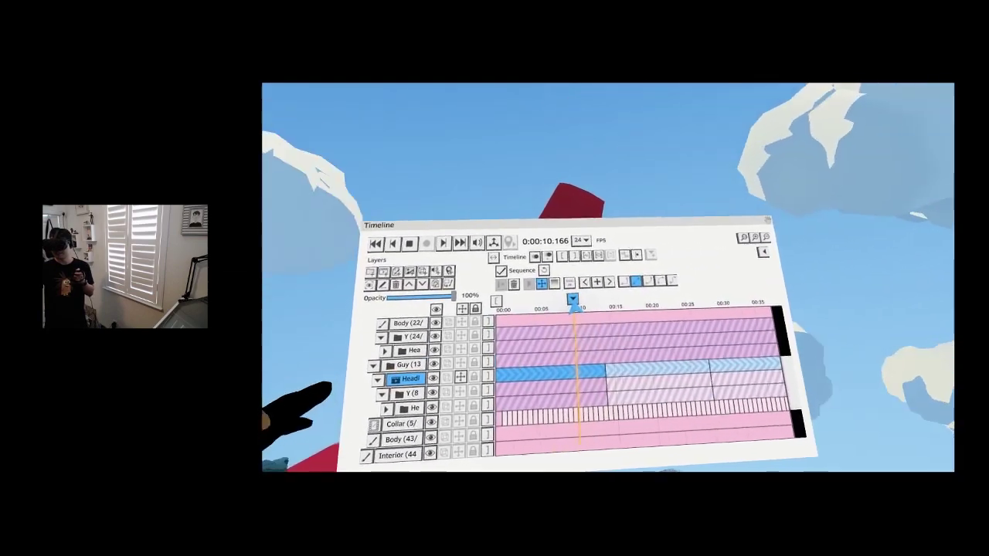
- Create a new sequence group below the Dog's Body layer and move the Y folder with its Head folder into it
{"action": "scroll", "coordinate": [530, 351], "scroll_direction": "up", "scroll_amount": 5}
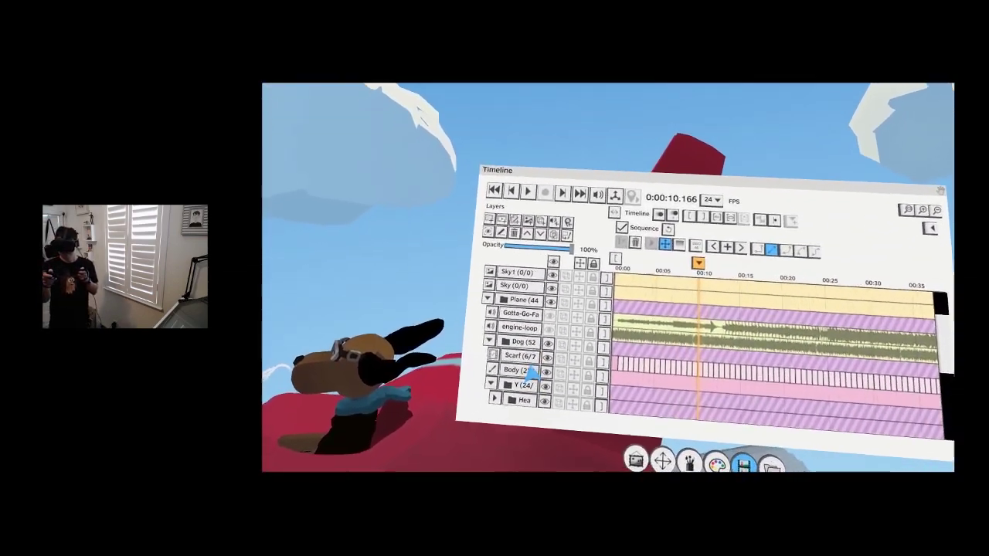
{"action": "scroll", "coordinate": [525, 347], "scroll_direction": "down", "scroll_amount": 4}
{"action": "left_click", "coordinate": [523, 331]}
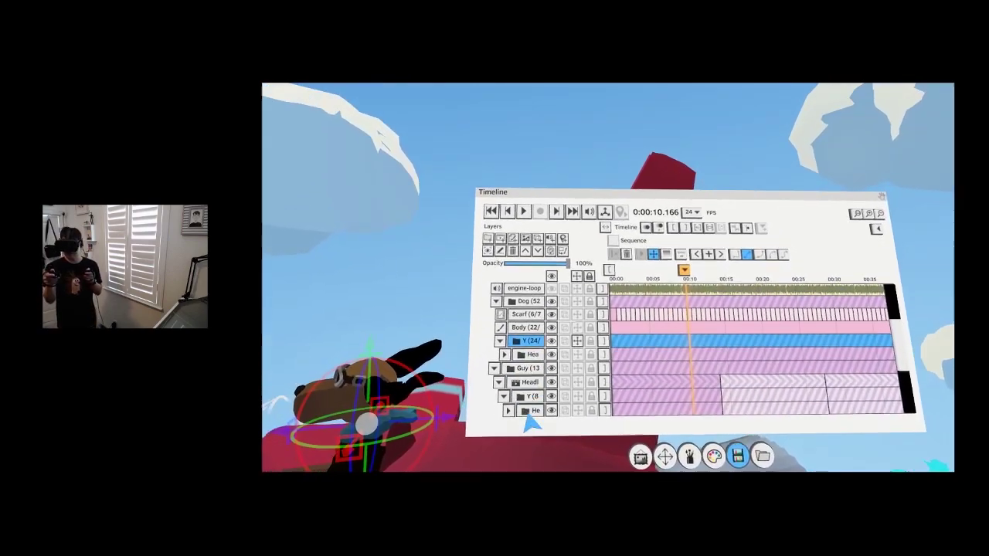
{"action": "left_click", "coordinate": [527, 339]}
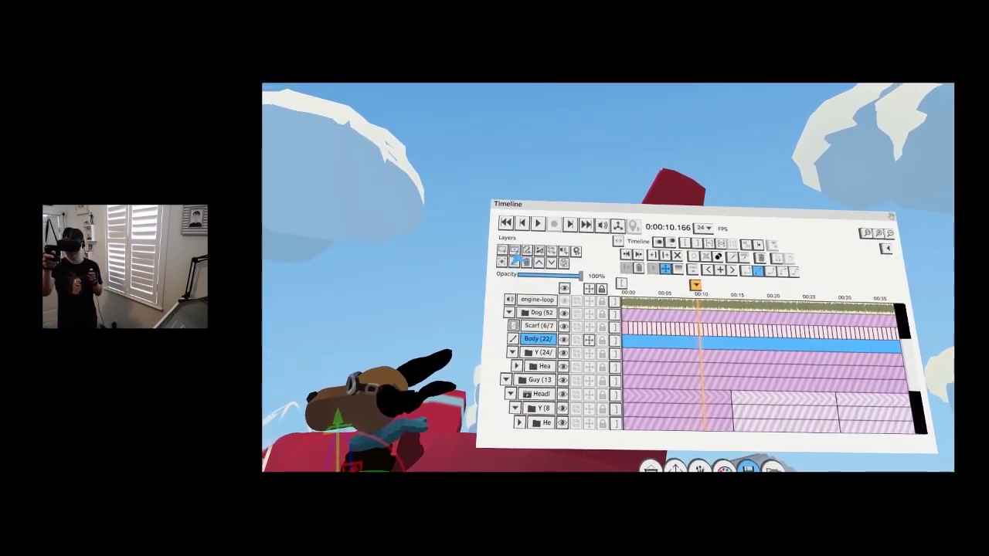
{"action": "left_click", "coordinate": [517, 245]}
{"action": "left_click", "coordinate": [546, 213]}
{"action": "left_click", "coordinate": [525, 301]}
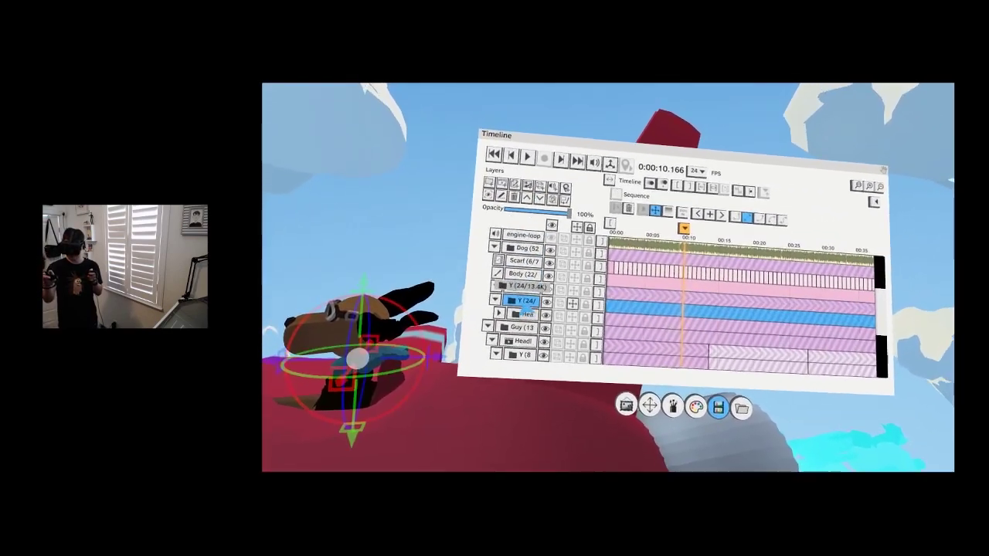
{"action": "left_click", "coordinate": [531, 201]}
{"action": "left_click", "coordinate": [524, 265]}
- Name the Dog's new sequence like the Guy's head sequence and make it loop with its end at 0:00:10.166
{"action": "double_click", "coordinate": [521, 269]}
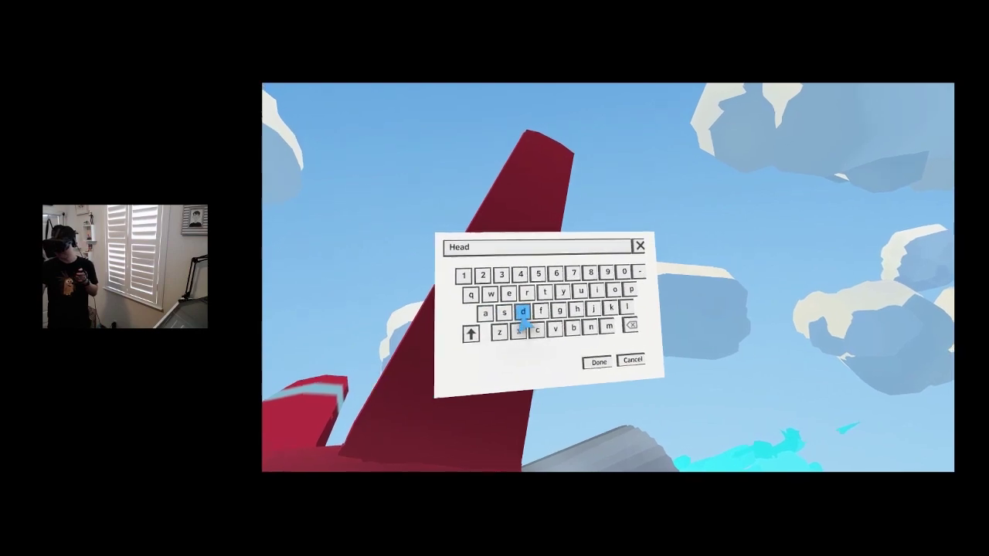
{"action": "left_click", "coordinate": [577, 314]}
{"action": "left_click", "coordinate": [578, 315]}
{"action": "left_click", "coordinate": [628, 319]}
{"action": "left_click", "coordinate": [598, 392]}
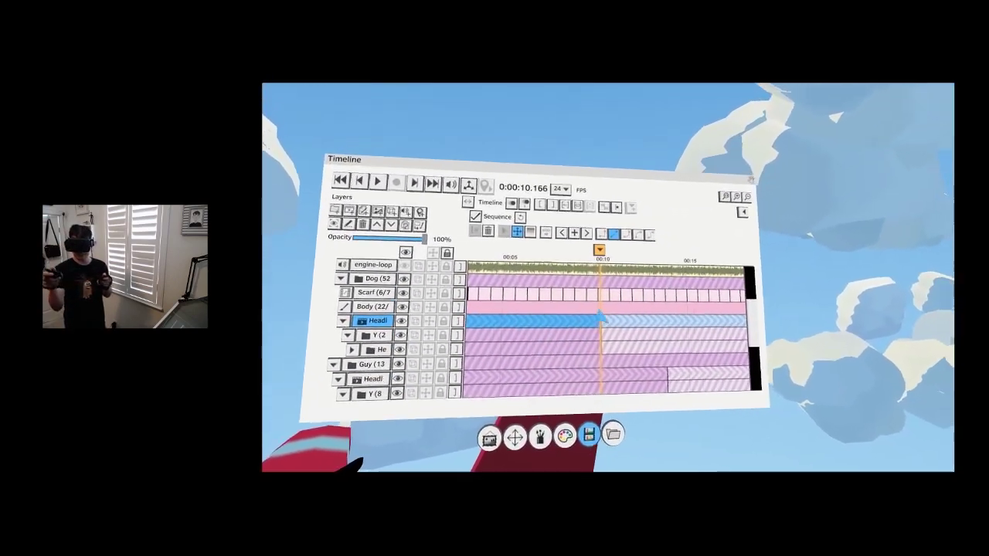
- Add transform keys to the Dog's Head folder at the loop's end, 0:00:10.166, and at 0:00:00.000
{"action": "left_click", "coordinate": [388, 326]}
{"action": "left_click", "coordinate": [583, 226]}
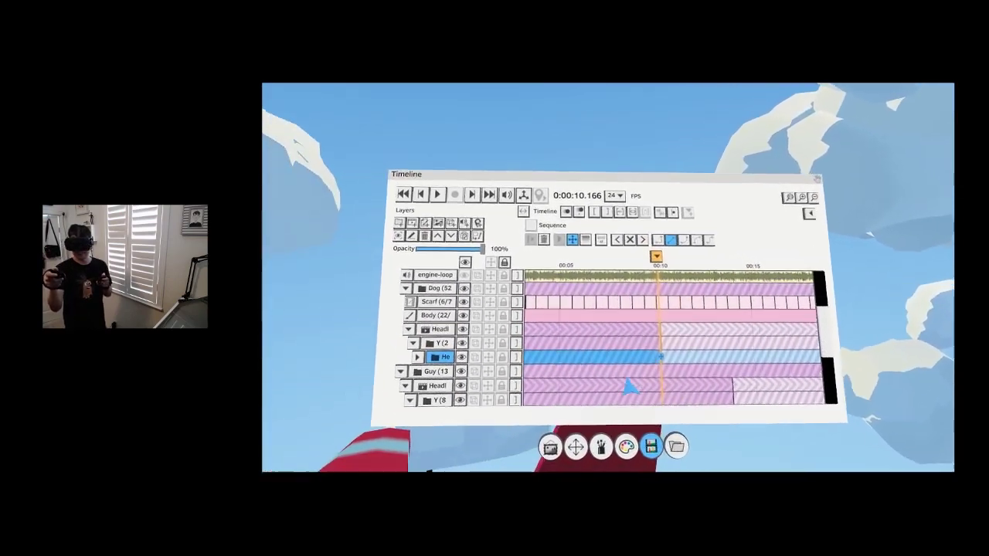
{"action": "left_click", "coordinate": [414, 172]}
{"action": "left_click", "coordinate": [569, 242]}
- Add transform keys to the Dog's Y folder at both loop ends and scrub to 0:00:09.500 to check before the closing key
{"action": "left_click", "coordinate": [437, 338]}
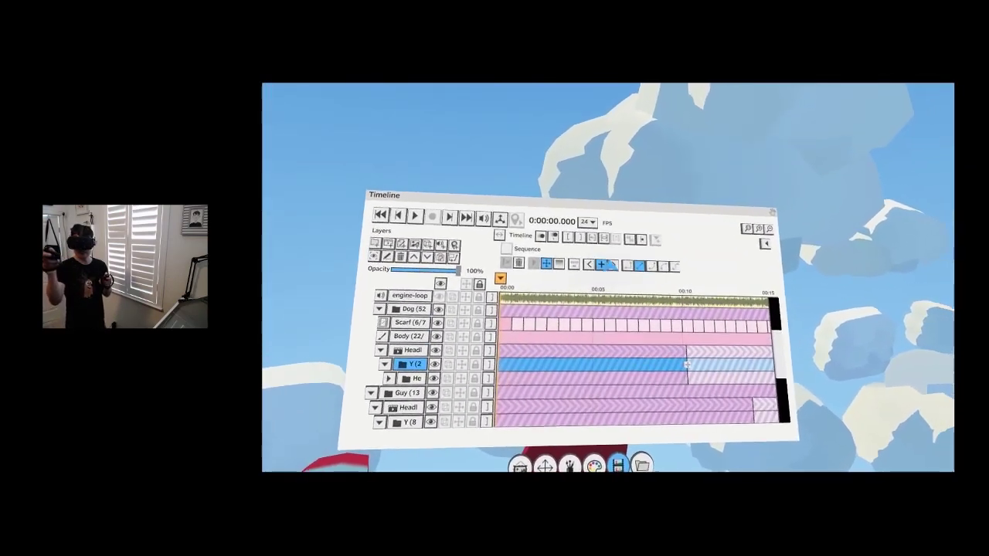
{"action": "left_click", "coordinate": [567, 244]}
{"action": "left_click", "coordinate": [425, 190]}
{"action": "left_click_drag", "start_coordinate": [464, 250], "coordinate": [579, 241]}
{"action": "left_click", "coordinate": [591, 329]}
{"action": "left_click", "coordinate": [586, 340]}
{"action": "left_click_drag", "start_coordinate": [562, 273], "coordinate": [599, 285]}
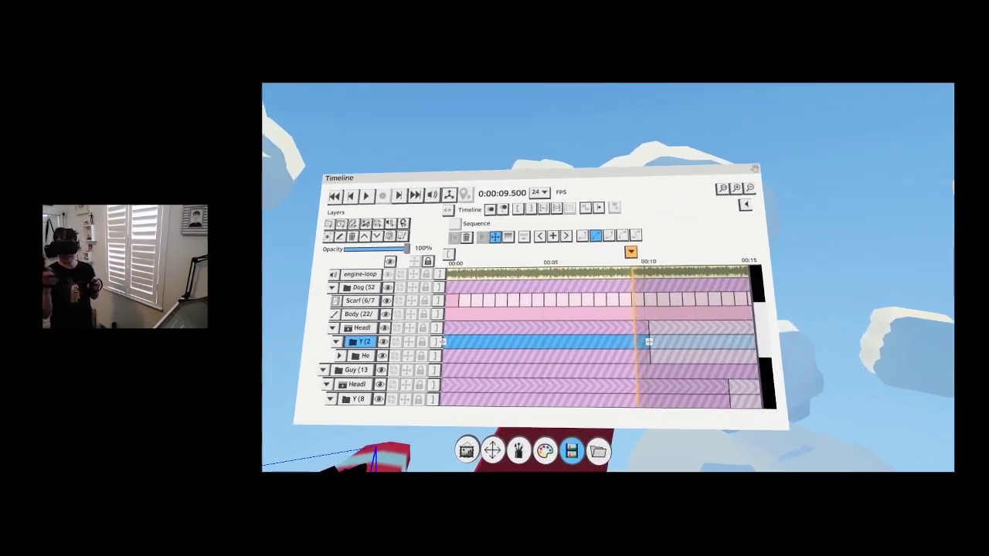
- Record a live transform performance on the Dog's Head folder from 0:00:00.000, stopping at 0:00:09.500
{"action": "key", "text": "Home"}
{"action": "left_click", "coordinate": [543, 288]}
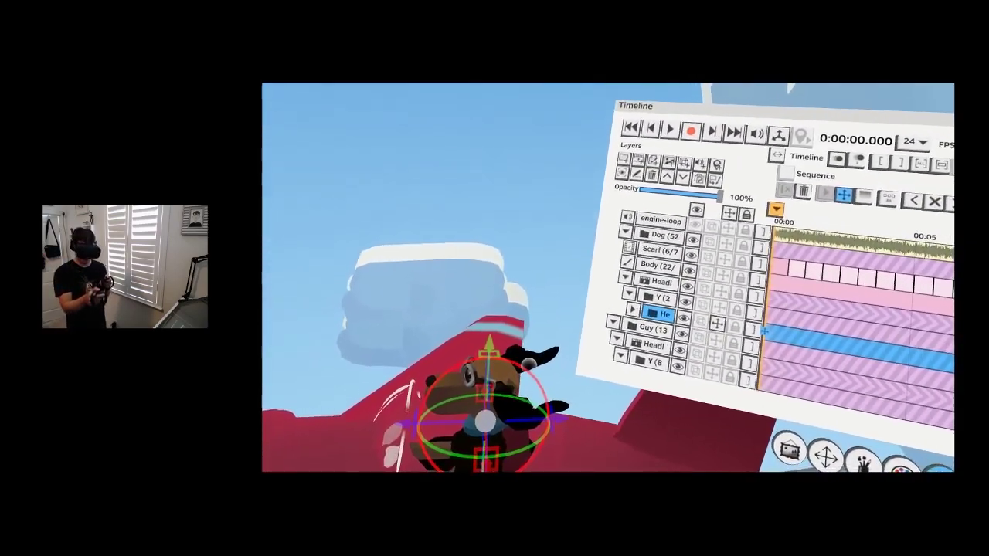
{"action": "key", "text": "space"}
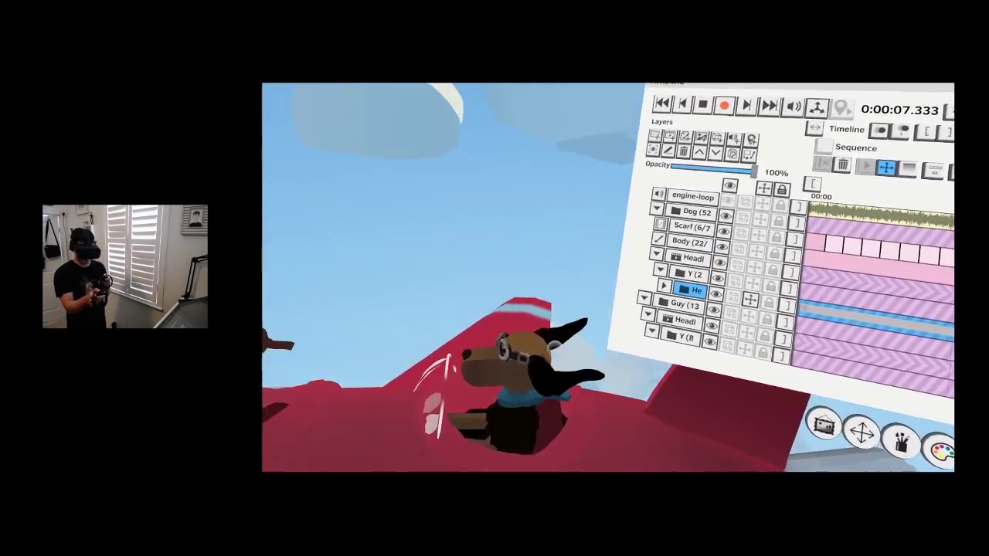
{"action": "key", "text": "space"}
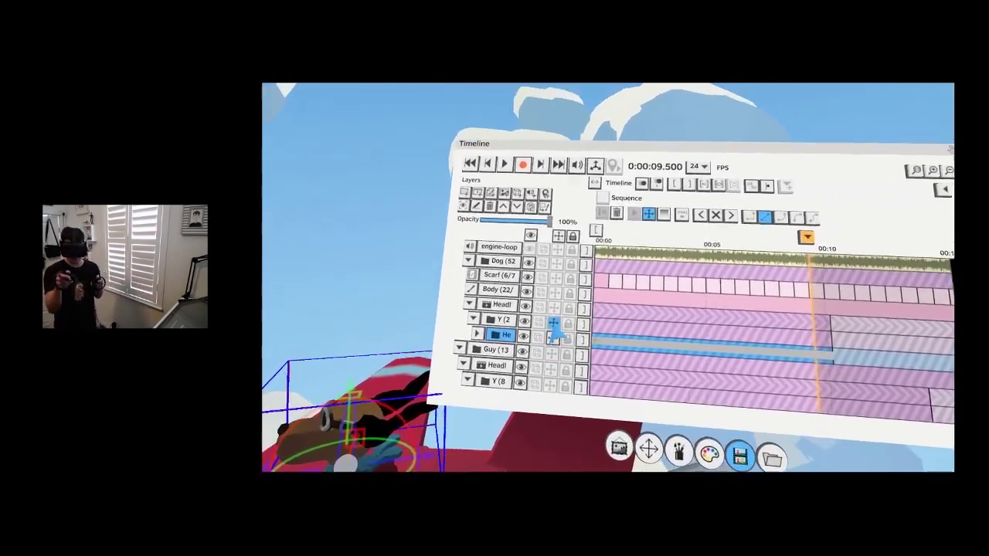
- Make the Dog's Y folder the transform target and record a second live performance from 0:00:00.000 to 0:00:09.500
{"action": "left_click", "coordinate": [555, 322]}
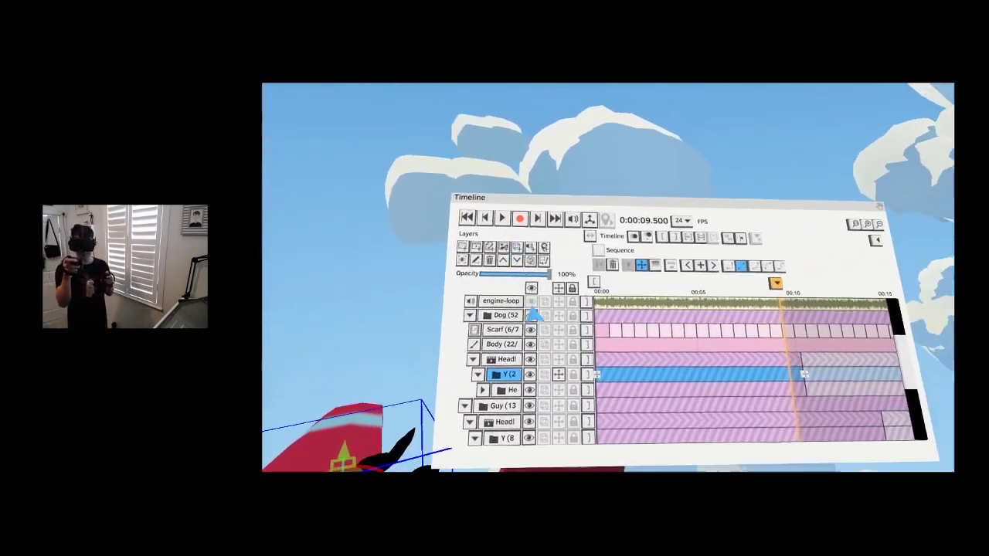
{"action": "key", "text": "Home"}
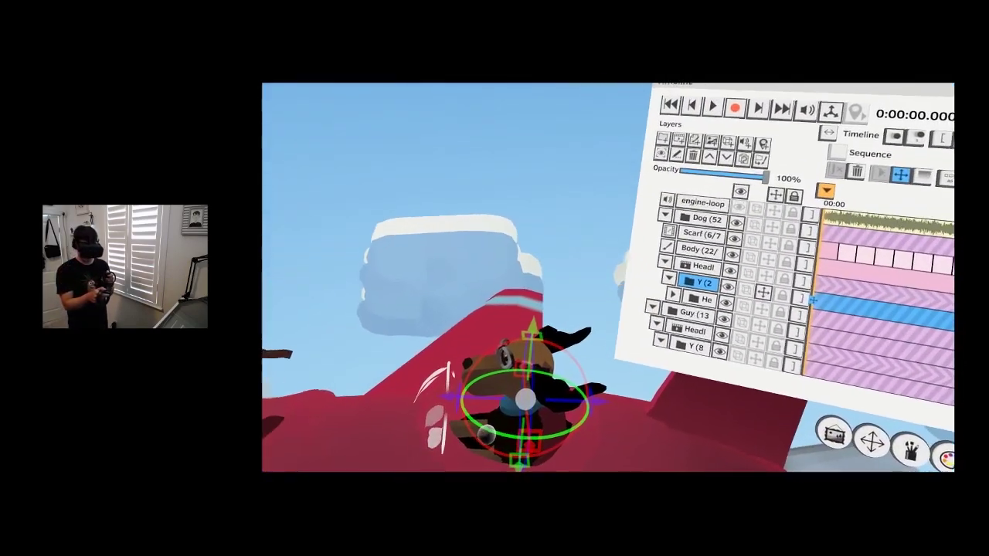
{"action": "key", "text": "space"}
{"action": "left_click_drag", "start_coordinate": [528, 402], "coordinate": [487, 431]}
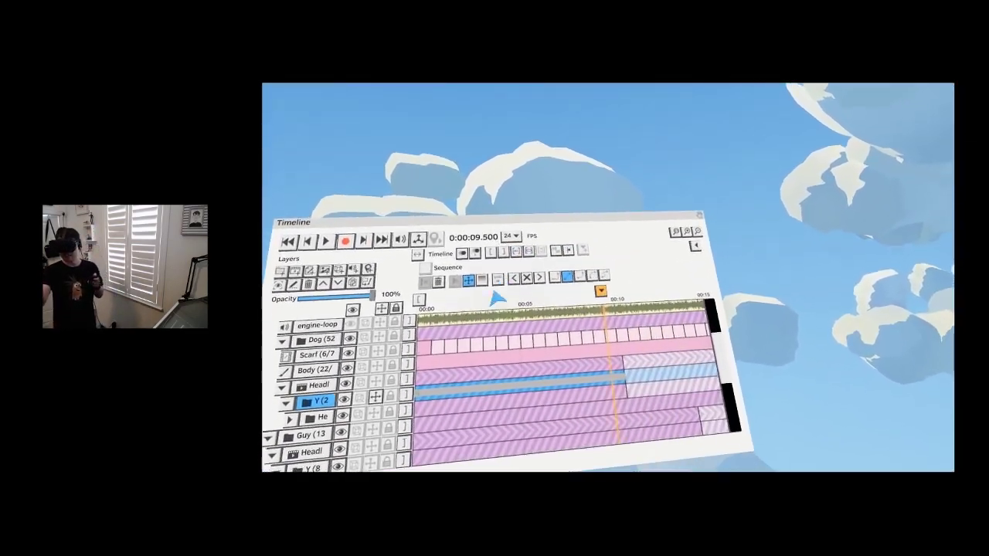
- Play back the plane scene to review the Dog's and Guy's layered head loops, collapsing the Dog and Guy folders
{"action": "left_click", "coordinate": [563, 272]}
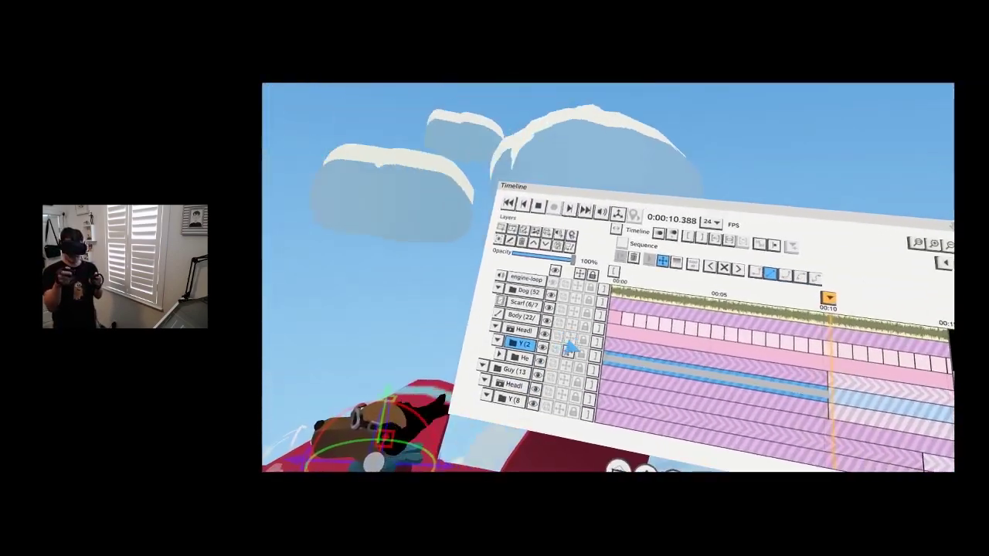
{"action": "left_click", "coordinate": [570, 346]}
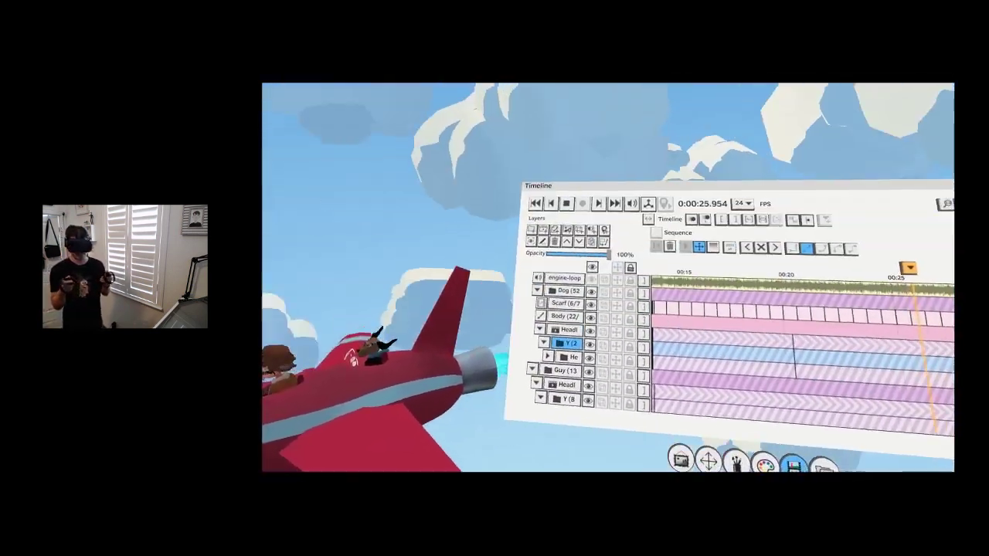
{"action": "left_click", "coordinate": [549, 329]}
{"action": "left_click", "coordinate": [549, 289]}
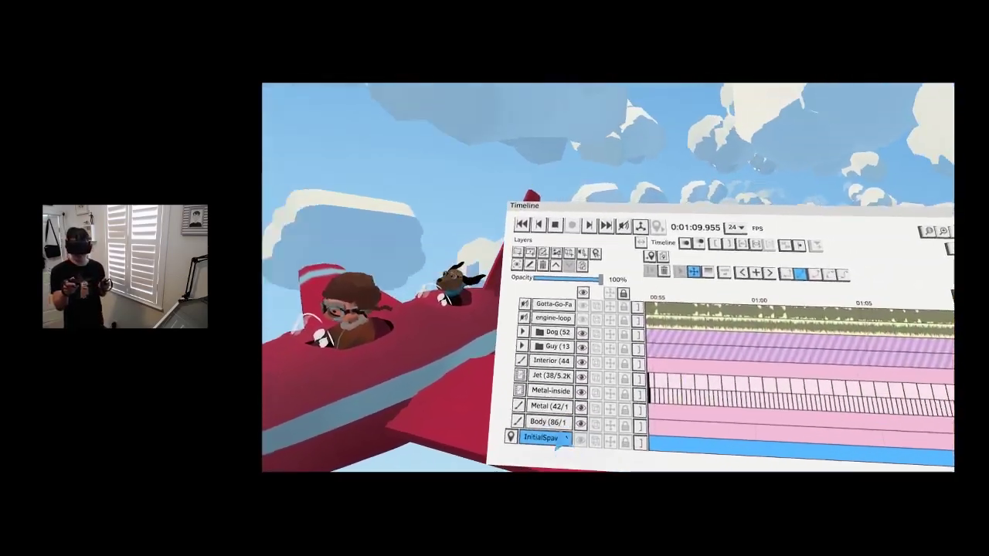
- Collapse the Plane folder and watch the plane scene play back from outside the plane
{"action": "scroll", "coordinate": [546, 381], "scroll_direction": "up", "scroll_amount": 6}
{"action": "left_click", "coordinate": [521, 352]}
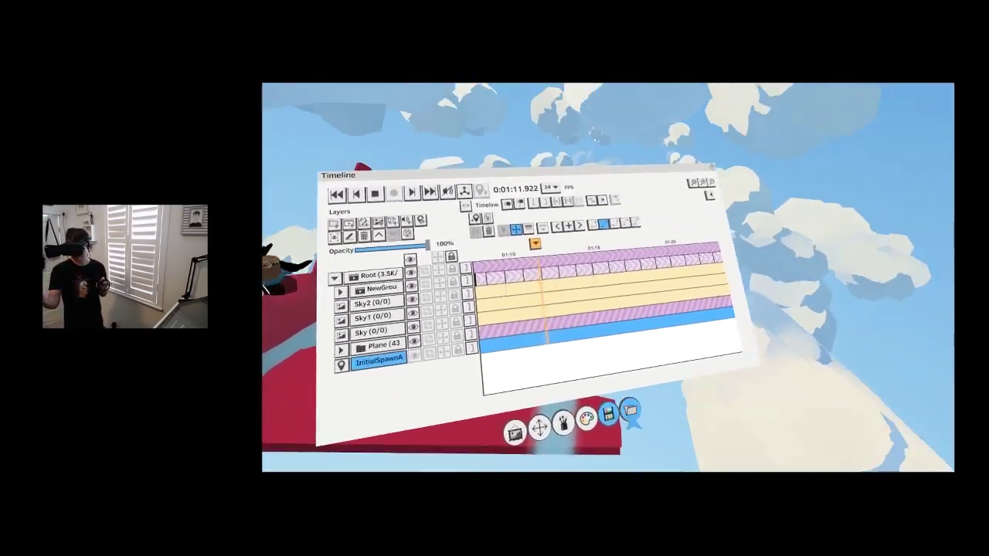
{"action": "left_click", "coordinate": [723, 422]}
{"action": "left_click", "coordinate": [545, 315]}
{"action": "left_click", "coordinate": [557, 331]}
{"action": "left_click", "coordinate": [602, 395]}
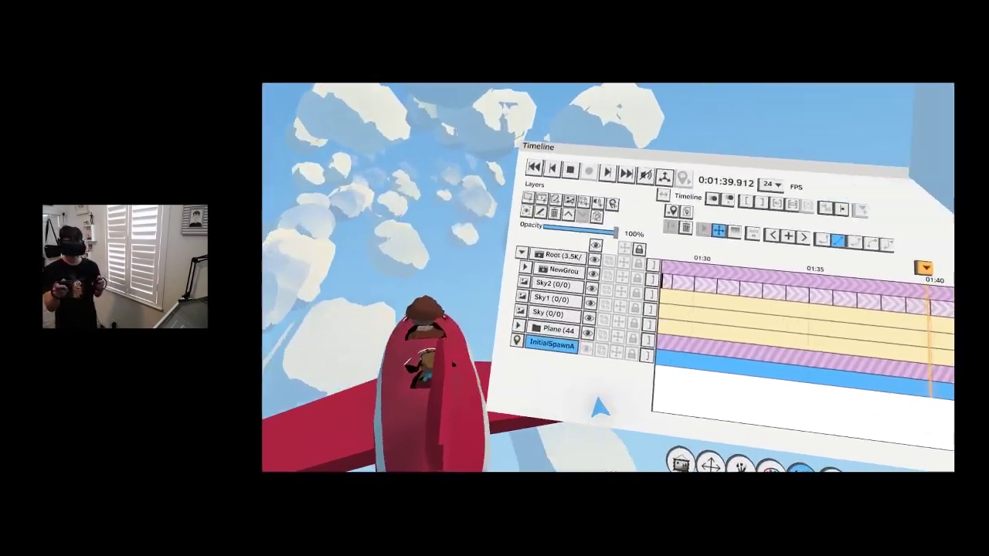
- Record a live transform performance on the Plane folder from 0:00:00.000 to about 0:00:38.7 and play it back
{"action": "left_click", "coordinate": [538, 319]}
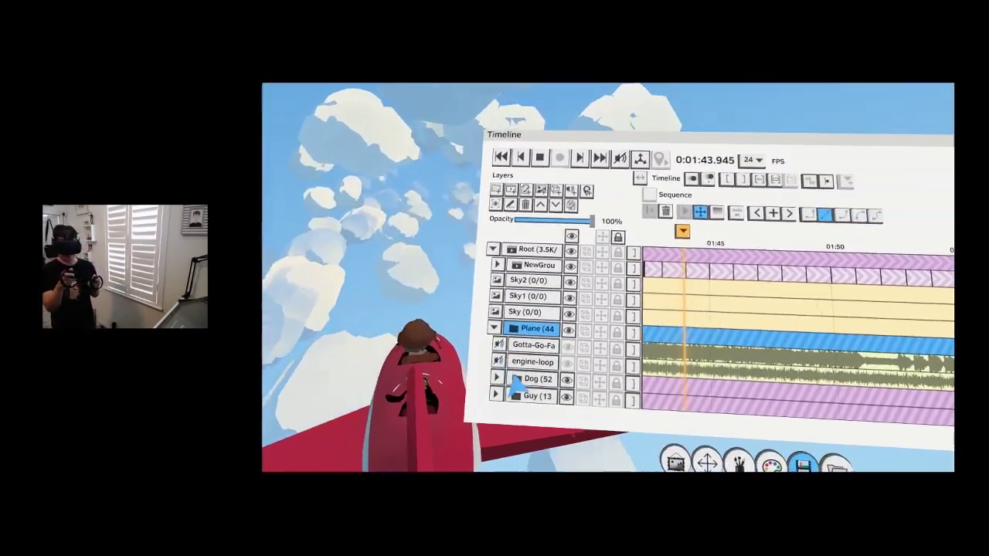
{"action": "left_click", "coordinate": [535, 347]}
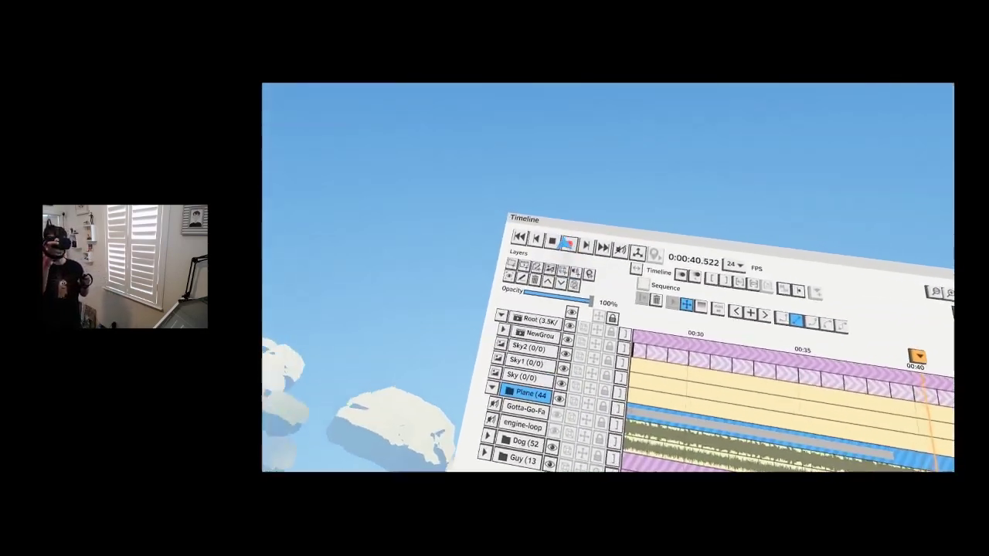
{"action": "left_click", "coordinate": [567, 231]}
{"action": "left_click", "coordinate": [571, 176]}
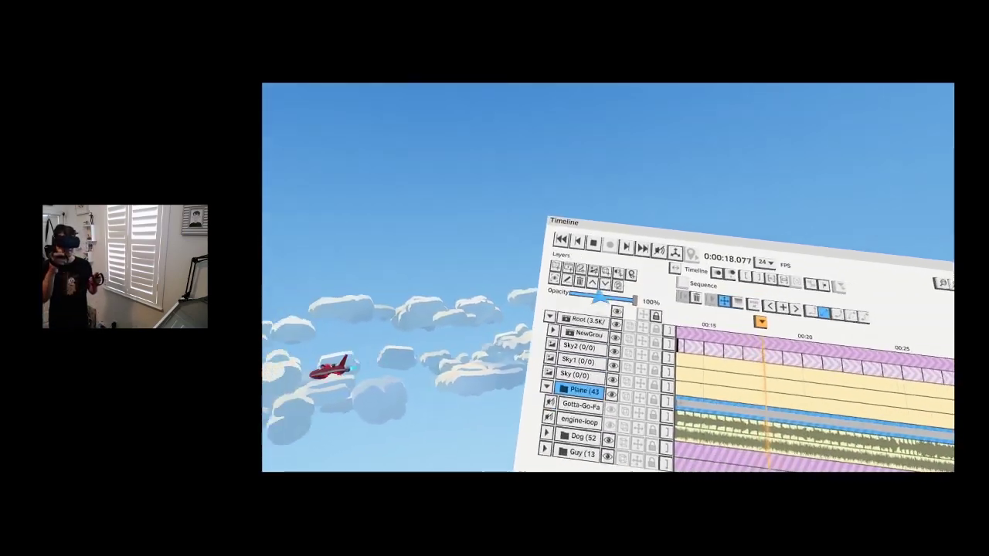
{"action": "left_click", "coordinate": [591, 225]}
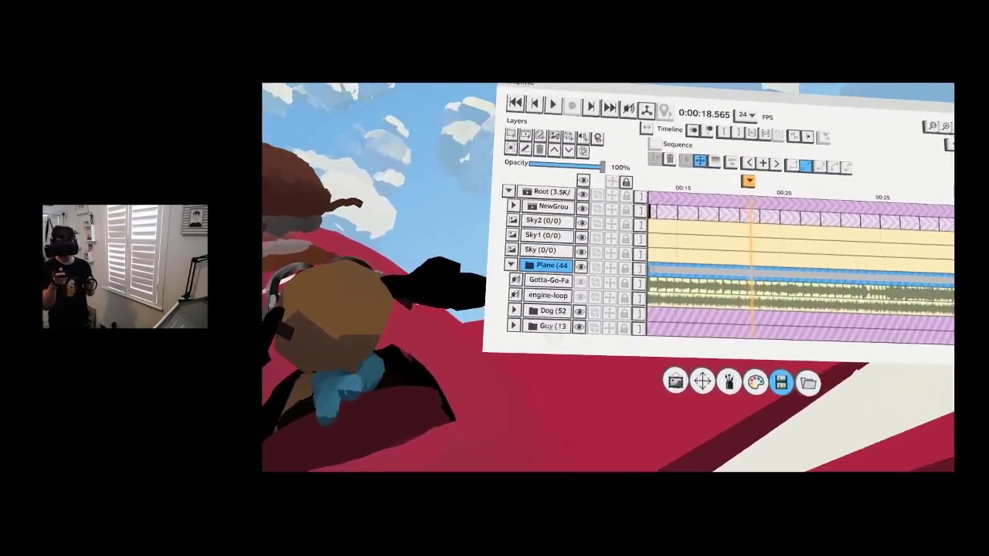
- Move the InitialSpawnArea layer into the Plane folder and rename it Pov
{"action": "left_click", "coordinate": [513, 299]}
{"action": "left_click", "coordinate": [539, 316]}
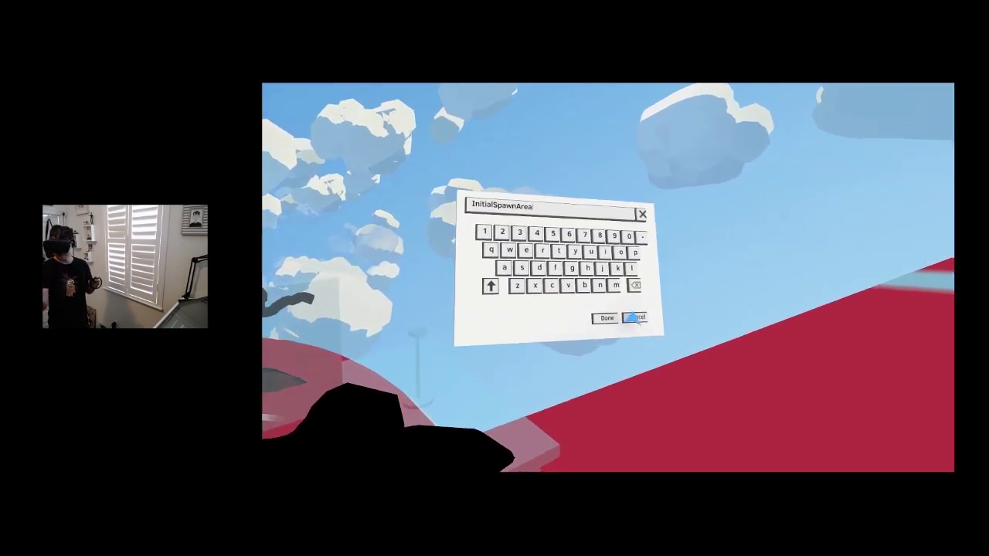
{"action": "left_click", "coordinate": [635, 316]}
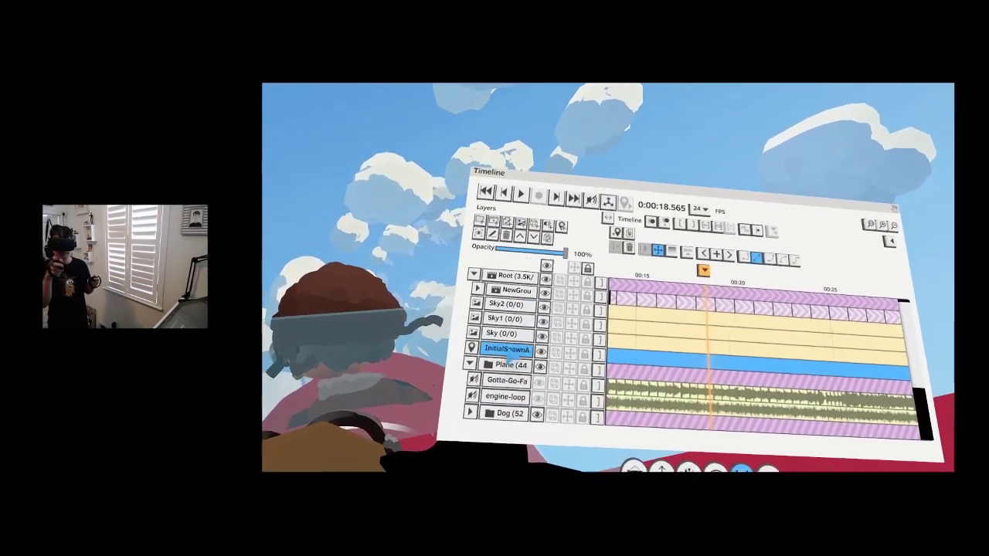
{"action": "double_click", "coordinate": [511, 354]}
{"action": "left_click", "coordinate": [621, 261]}
{"action": "left_click", "coordinate": [422, 334]}
{"action": "left_click", "coordinate": [584, 289]}
{"action": "left_click", "coordinate": [576, 287]}
{"action": "left_click", "coordinate": [520, 325]}
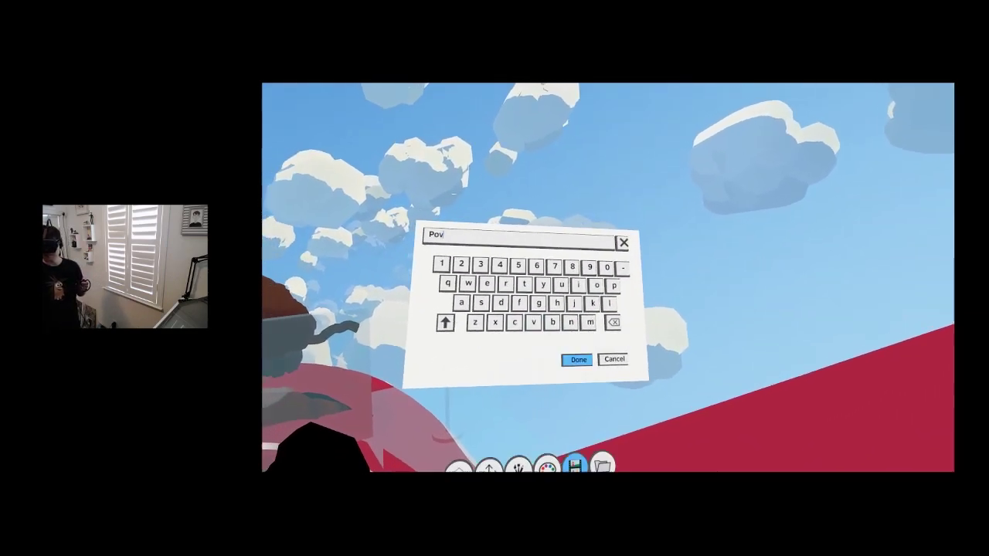
{"action": "left_click", "coordinate": [573, 358]}
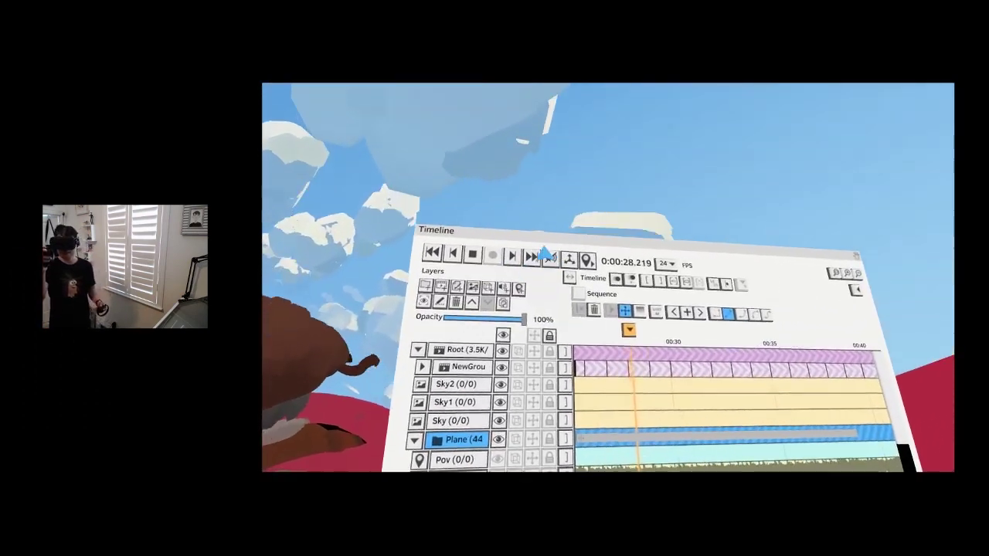
- Unmute the scene audio and restart playback from 0:00:00.000
{"action": "key", "text": "space"}
{"action": "left_click", "coordinate": [550, 248]}
{"action": "left_click", "coordinate": [454, 242]}
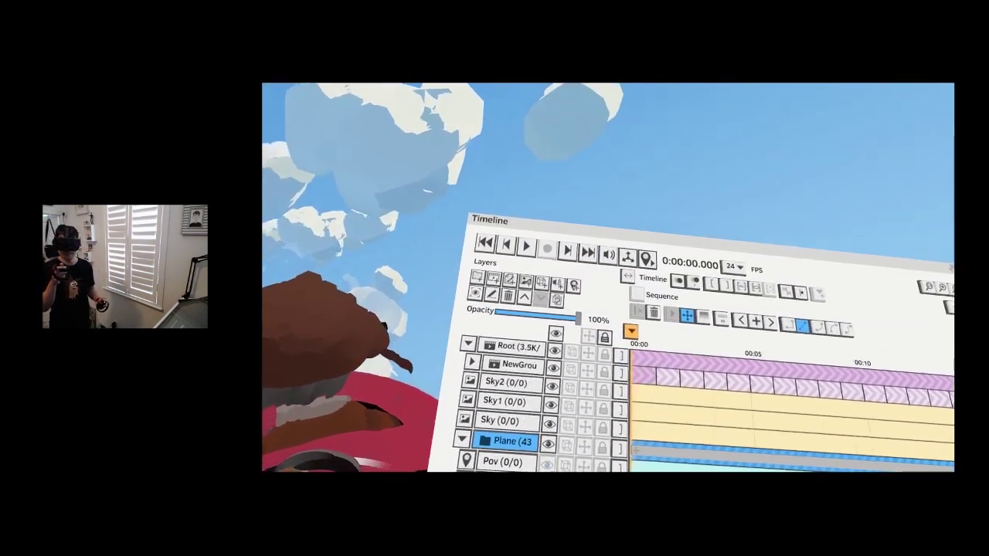
{"action": "left_click", "coordinate": [496, 246]}
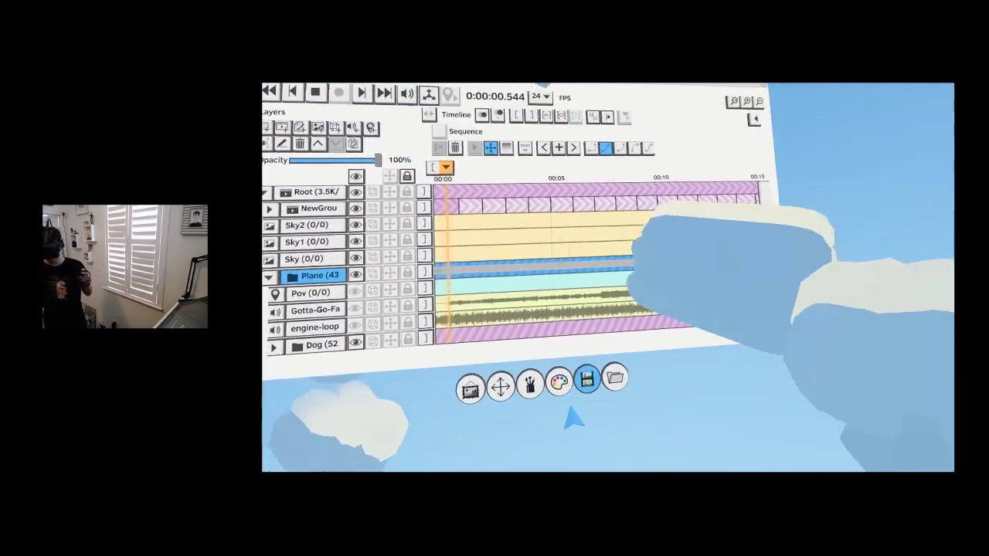
- Capture the flight animation as a 1920x1080 AVI at 30 fps and save the capture
{"action": "left_click", "coordinate": [614, 379]}
{"action": "left_click", "coordinate": [557, 202]}
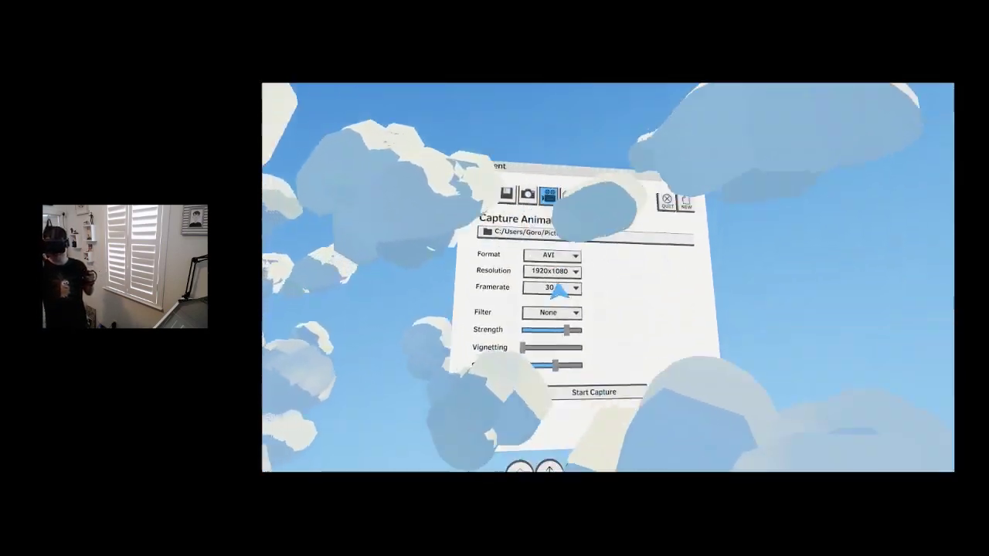
{"action": "left_click", "coordinate": [575, 366]}
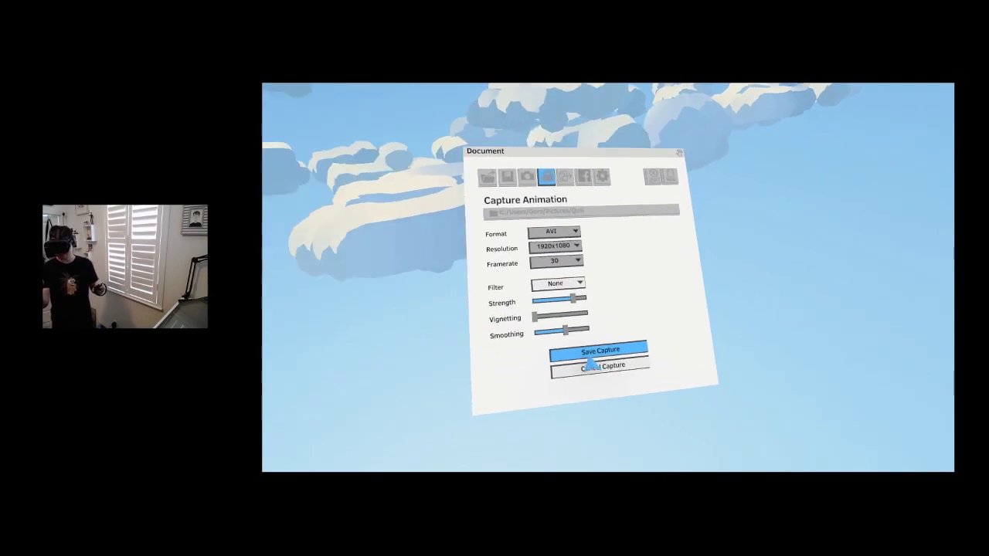
{"action": "left_click", "coordinate": [591, 356]}
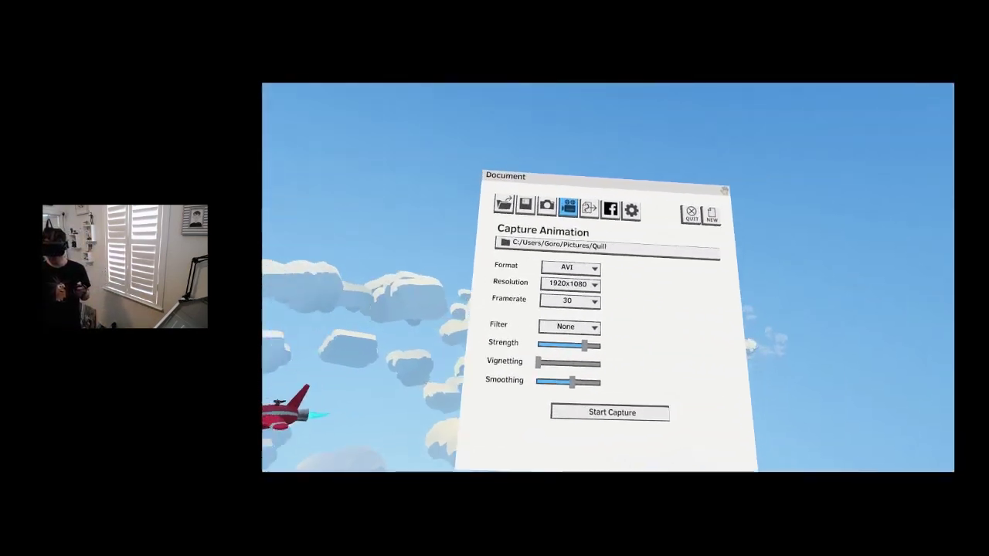
- Review the animation capture settings and return to the timeline at 0:00:00.000
{"action": "left_click", "coordinate": [604, 425]}
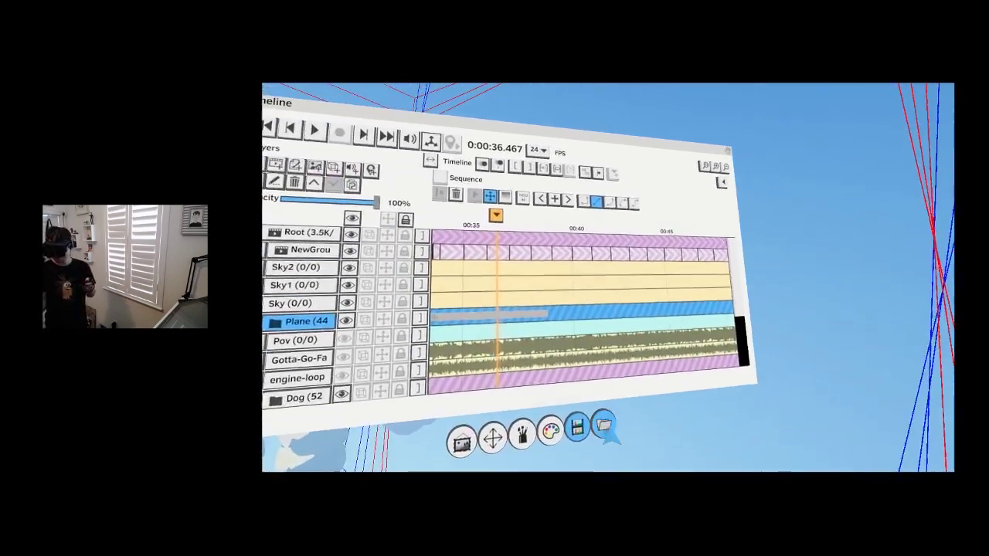
{"action": "left_click", "coordinate": [605, 426]}
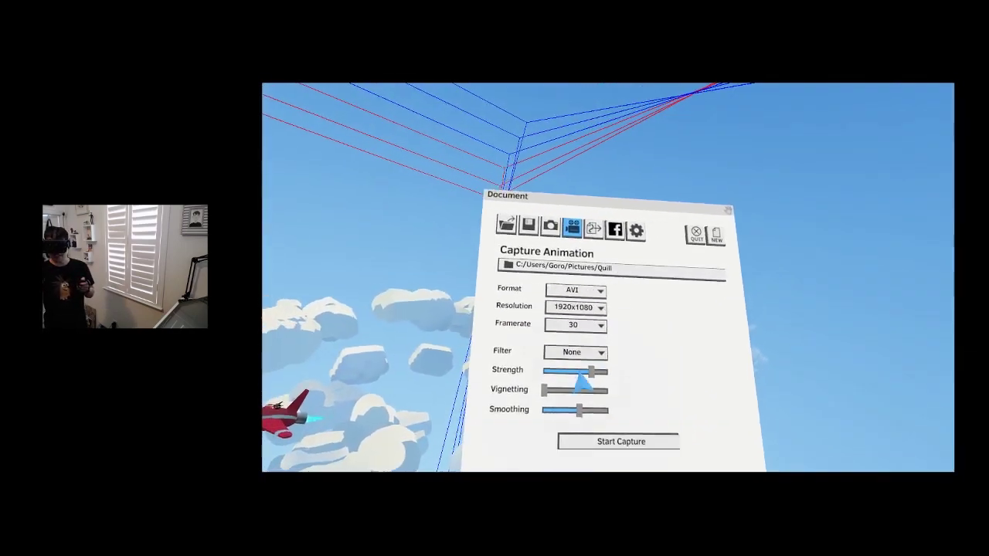
{"action": "left_click", "coordinate": [499, 198]}
{"action": "left_click", "coordinate": [550, 399]}
{"action": "left_click", "coordinate": [589, 441]}
{"action": "left_click", "coordinate": [448, 172]}
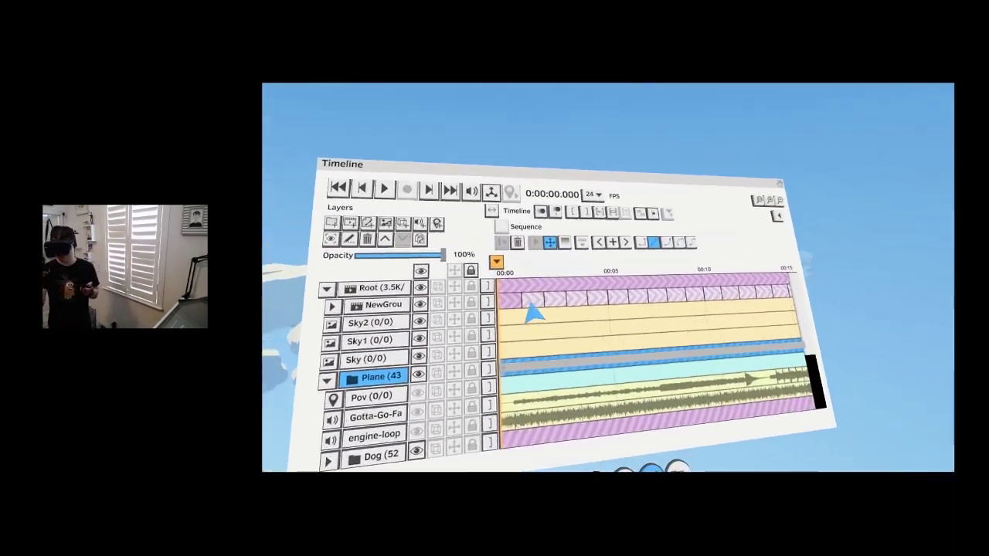
- Create a new sequence group under the Sky layers and put the collapsed Plane folder inside it
{"action": "left_click_drag", "start_coordinate": [454, 247], "coordinate": [613, 252]}
{"action": "scroll", "coordinate": [602, 265], "scroll_direction": "right", "scroll_amount": 10}
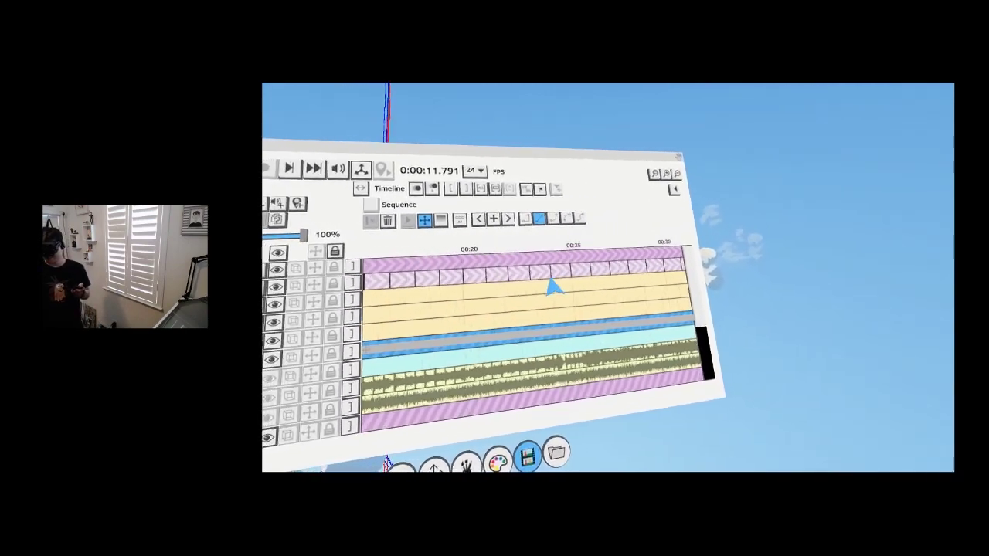
{"action": "scroll", "coordinate": [533, 320], "scroll_direction": "down", "scroll_amount": 3}
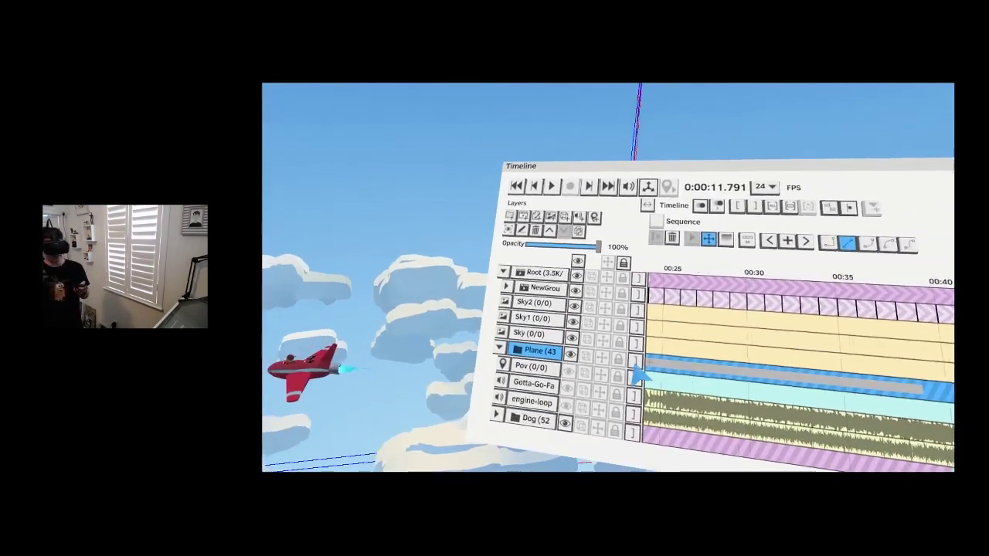
{"action": "left_click", "coordinate": [532, 337]}
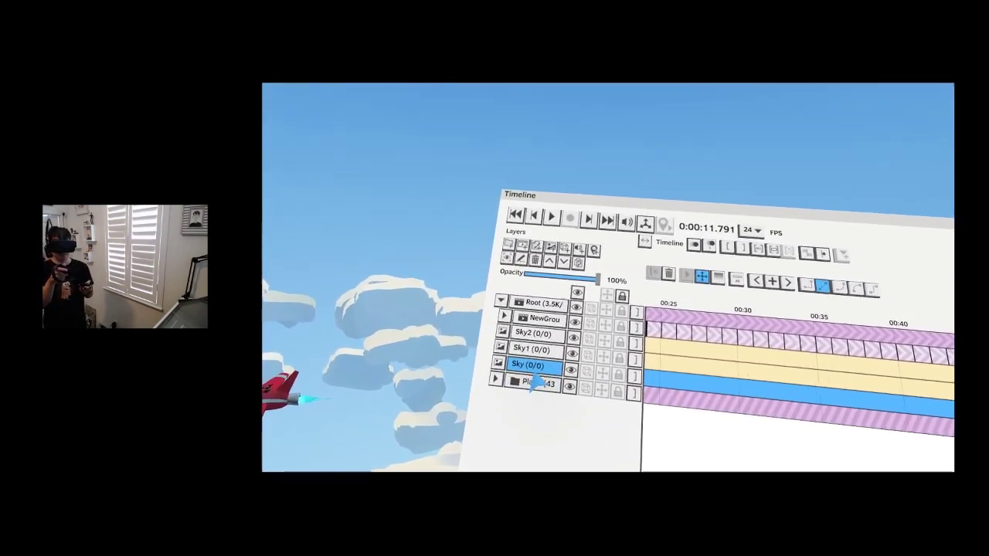
{"action": "left_click", "coordinate": [522, 246]}
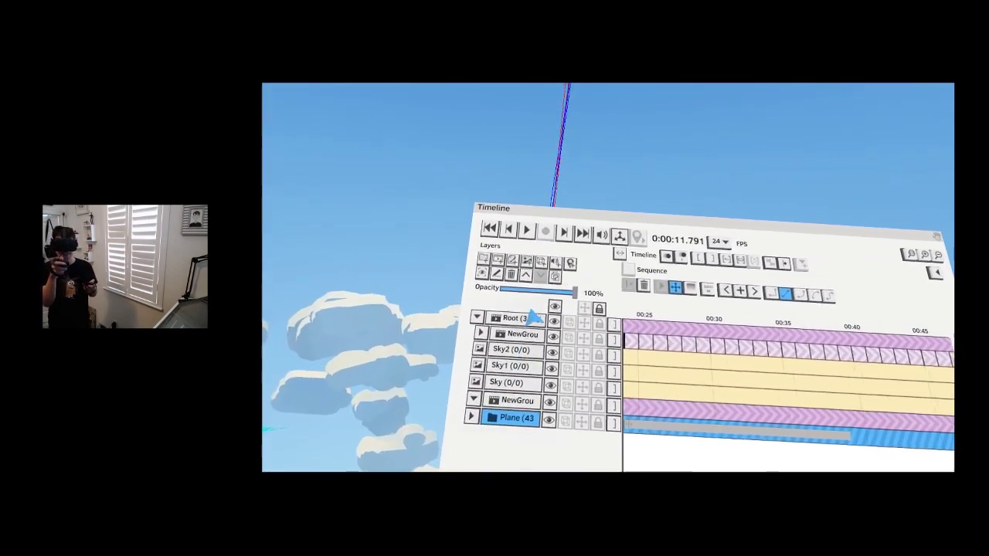
{"action": "scroll", "coordinate": [521, 361], "scroll_direction": "down", "scroll_amount": 5}
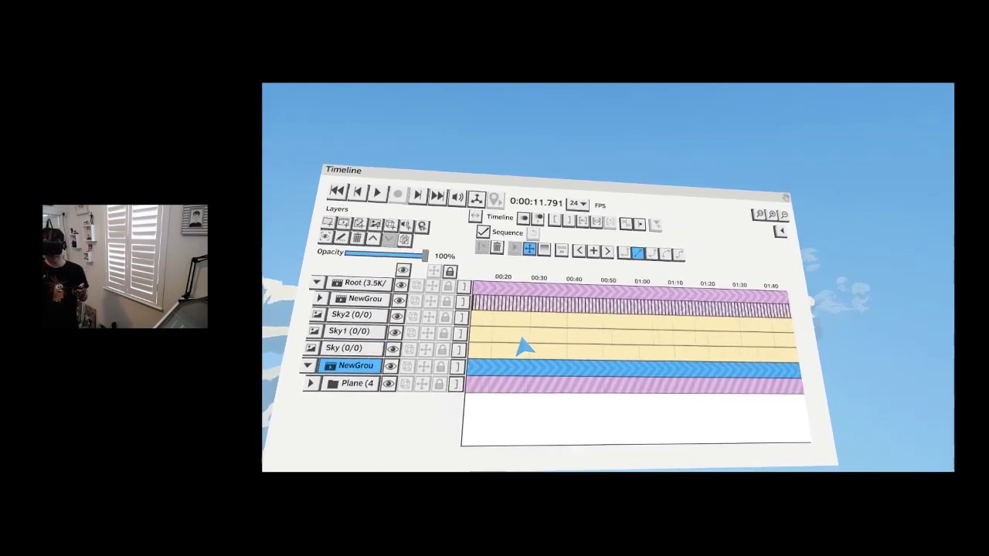
{"action": "left_click", "coordinate": [425, 372]}
- Trim the Plane's new sequence group at its last recorded transform key, 0:00:38.708, and set the group to loop
{"action": "scroll", "coordinate": [557, 378], "scroll_direction": "up", "scroll_amount": 5}
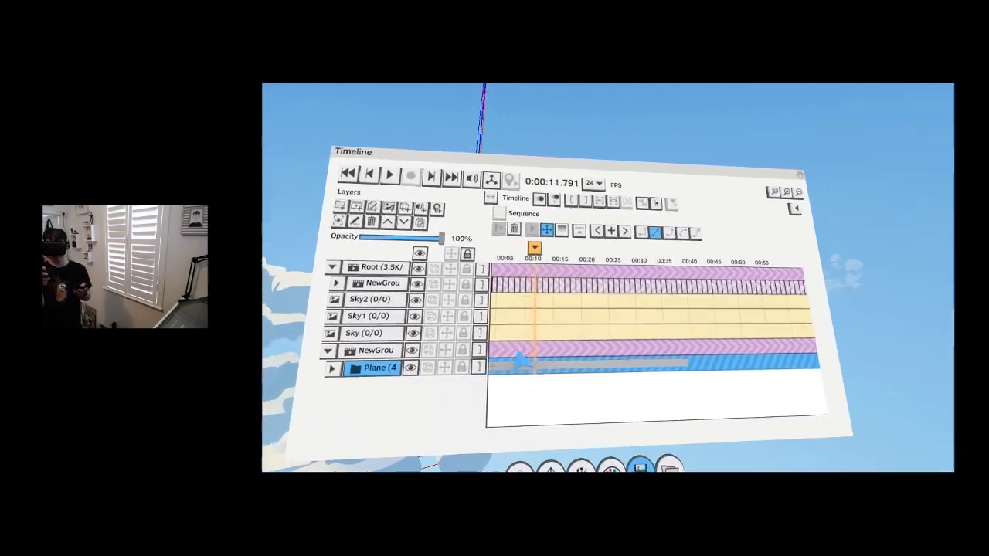
{"action": "scroll", "coordinate": [519, 381], "scroll_direction": "right", "scroll_amount": 10}
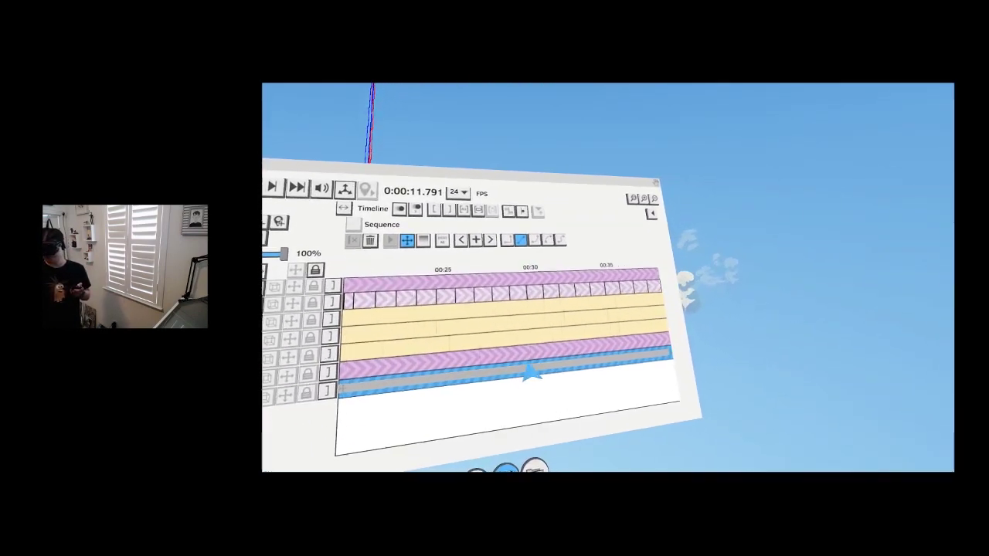
{"action": "scroll", "coordinate": [532, 377], "scroll_direction": "up", "scroll_amount": 5}
{"action": "left_click", "coordinate": [468, 379]}
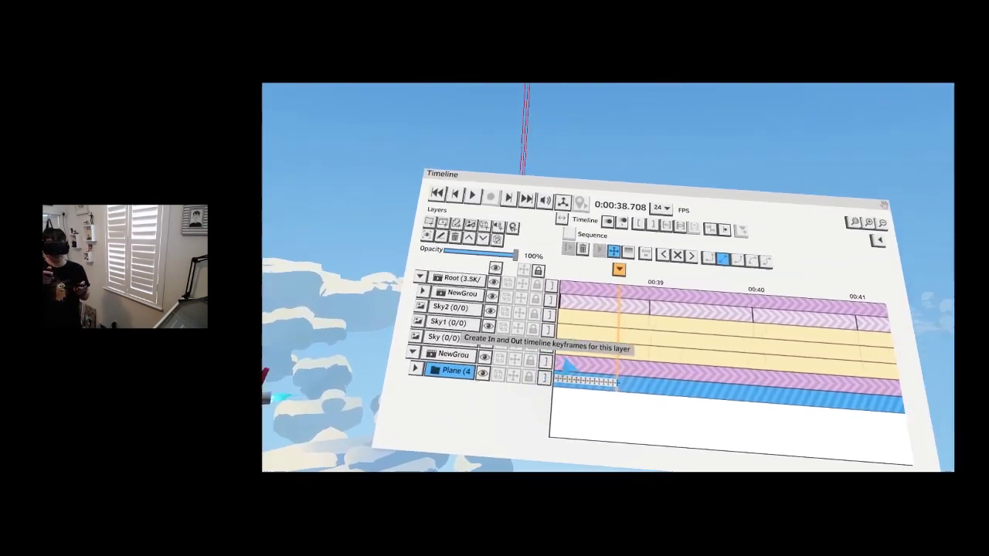
{"action": "scroll", "coordinate": [572, 387], "scroll_direction": "up", "scroll_amount": 5}
{"action": "left_click", "coordinate": [398, 368]}
{"action": "left_click", "coordinate": [572, 273]}
{"action": "left_click", "coordinate": [610, 229]}
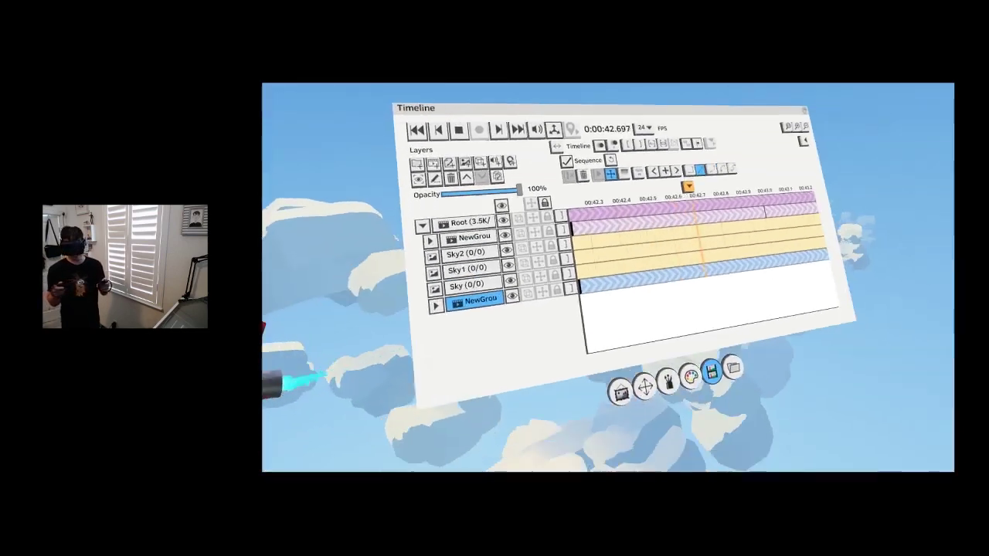
{"action": "left_click", "coordinate": [680, 382]}
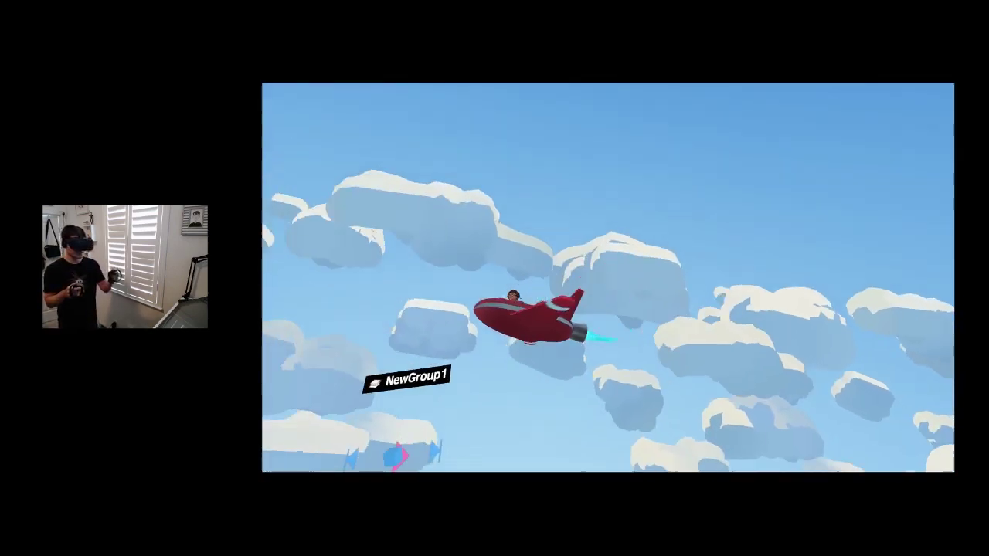